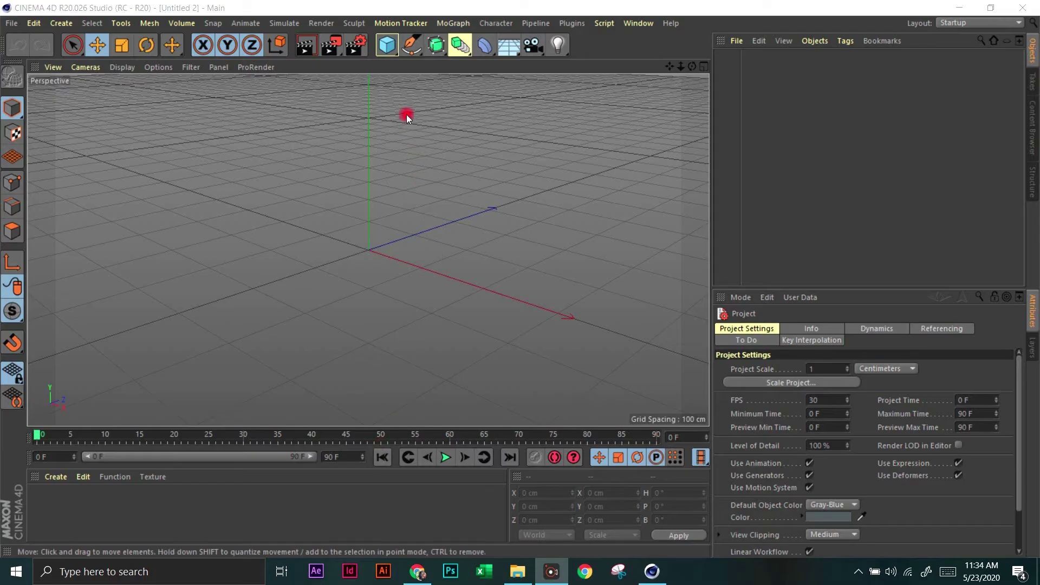
- Create a Rectangle spline with an initial 400 cm width and 300 cm height
{"action": "left_click", "coordinate": [420, 54]}
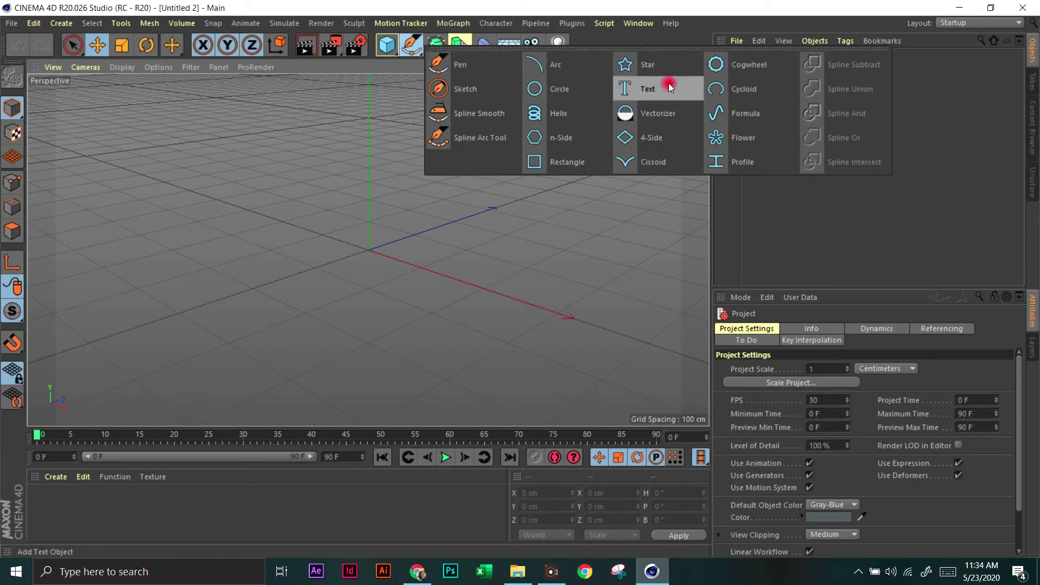
{"action": "left_click", "coordinate": [555, 158]}
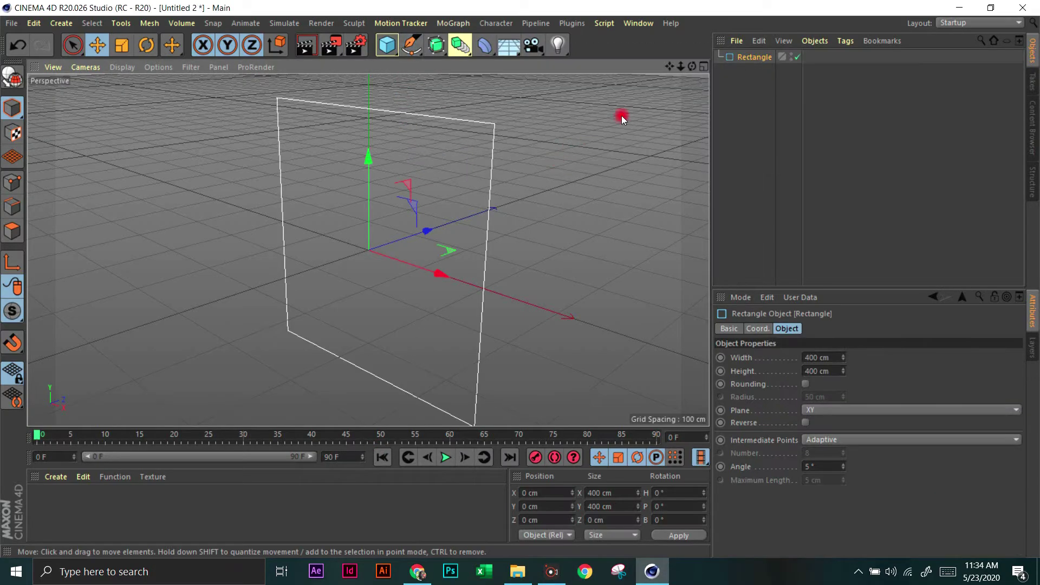
{"action": "left_click_drag", "start_coordinate": [692, 66], "coordinate": [520, 276]}
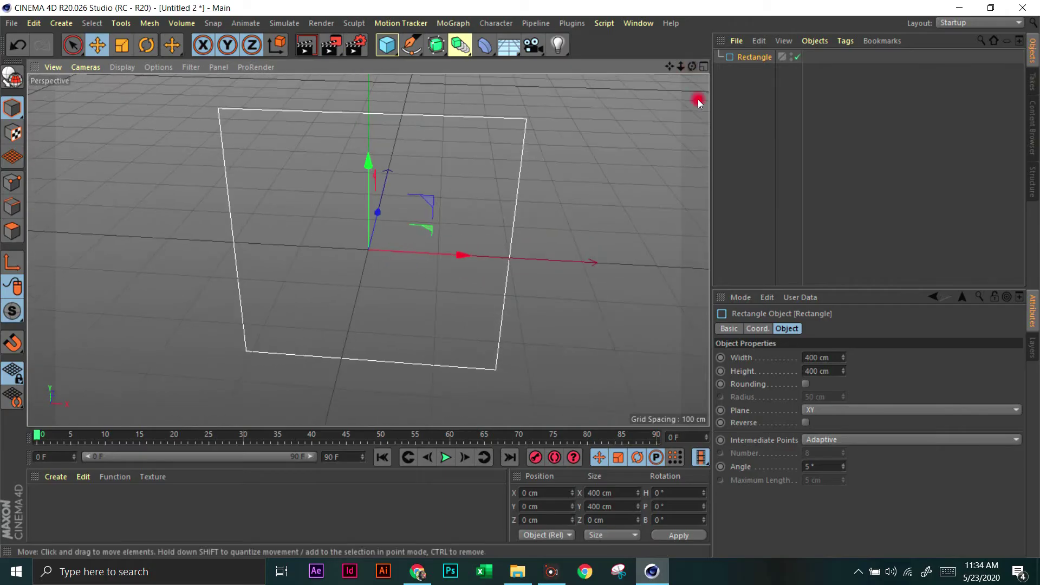
{"action": "left_click", "coordinate": [837, 359]}
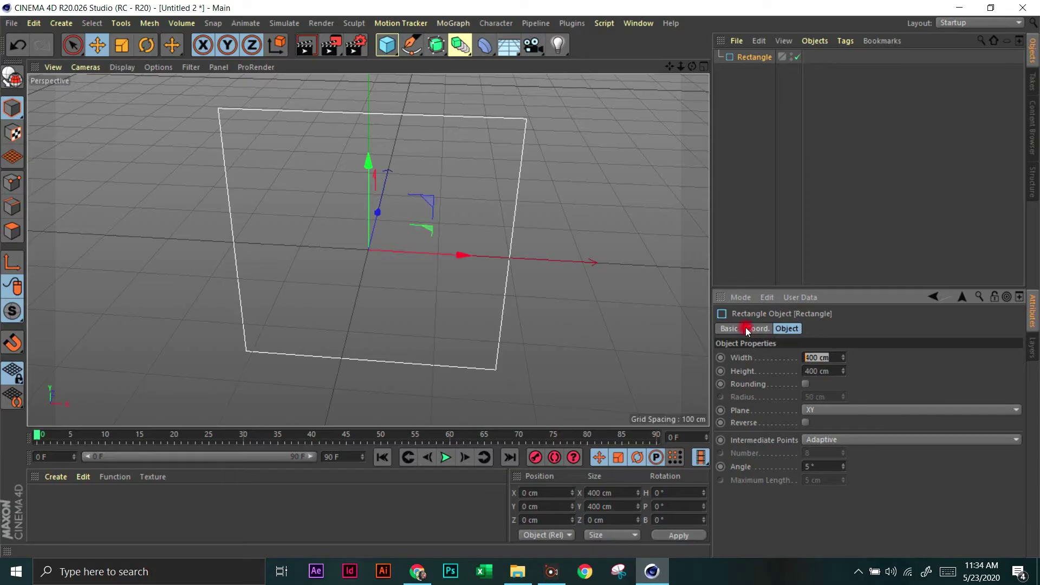
{"action": "type", "text": "400"}
{"action": "key", "text": "Return"}
{"action": "left_click", "coordinate": [836, 371]}
{"action": "type", "text": "300"}
{"action": "key", "text": "Return"}
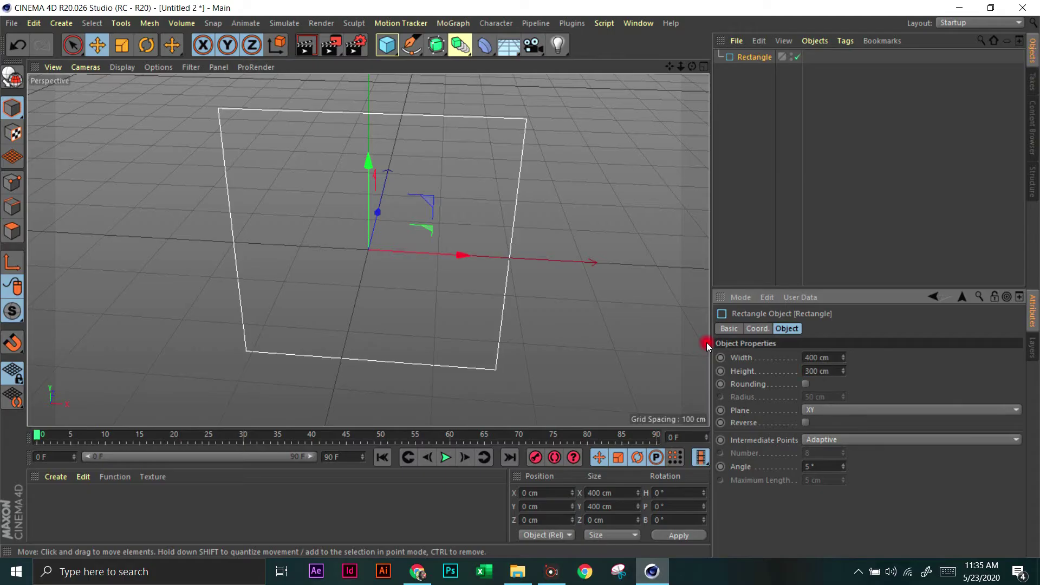
- Resize the rectangle to 250 cm tall and 450 cm wide
{"action": "left_click", "coordinate": [832, 370]}
{"action": "type", "text": "250"}
{"action": "key", "text": "Return"}
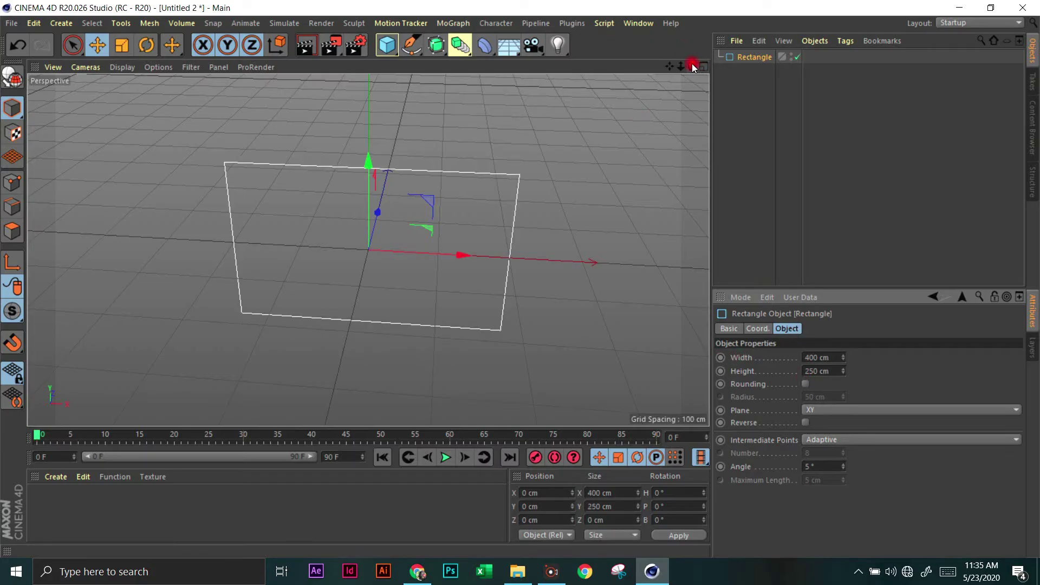
{"action": "left_click_drag", "start_coordinate": [693, 65], "coordinate": [710, 199]}
{"action": "left_click", "coordinate": [835, 357]}
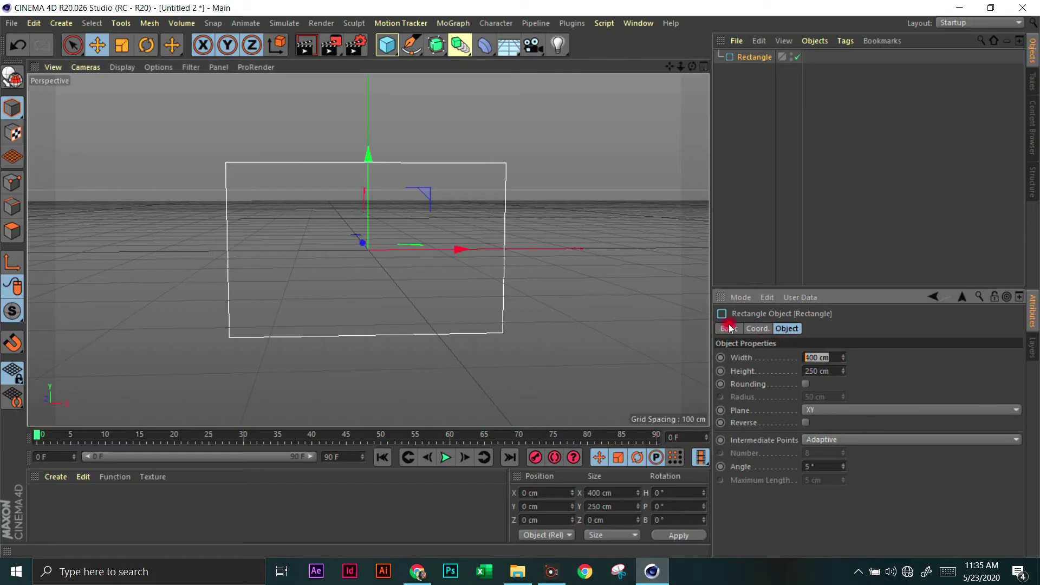
{"action": "type", "text": "450"}
{"action": "key", "text": "Return"}
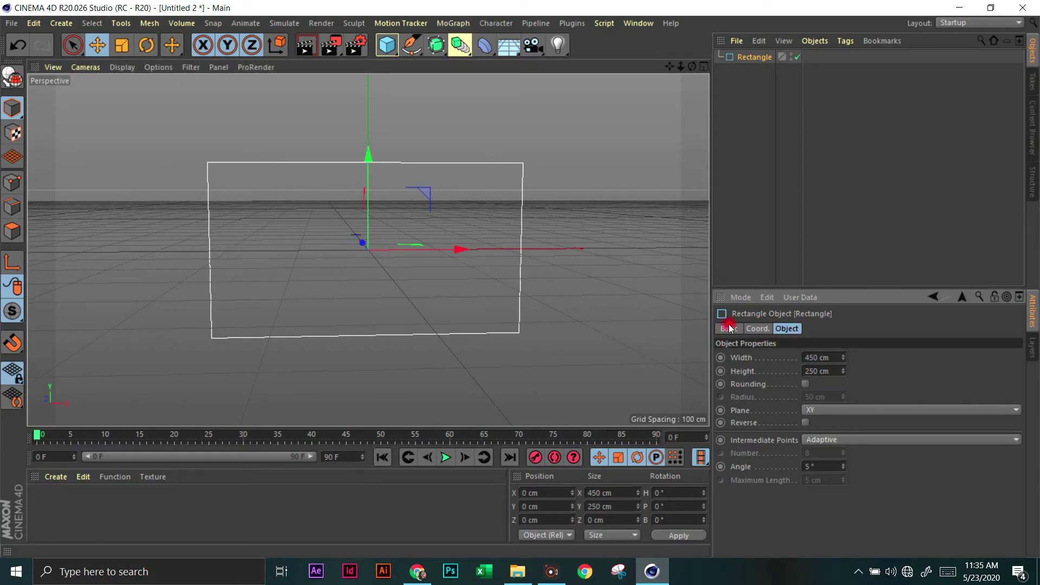
- Make the Rectangle editable and Live-Select its top-right and bottom-left points
{"action": "left_click", "coordinate": [13, 77]}
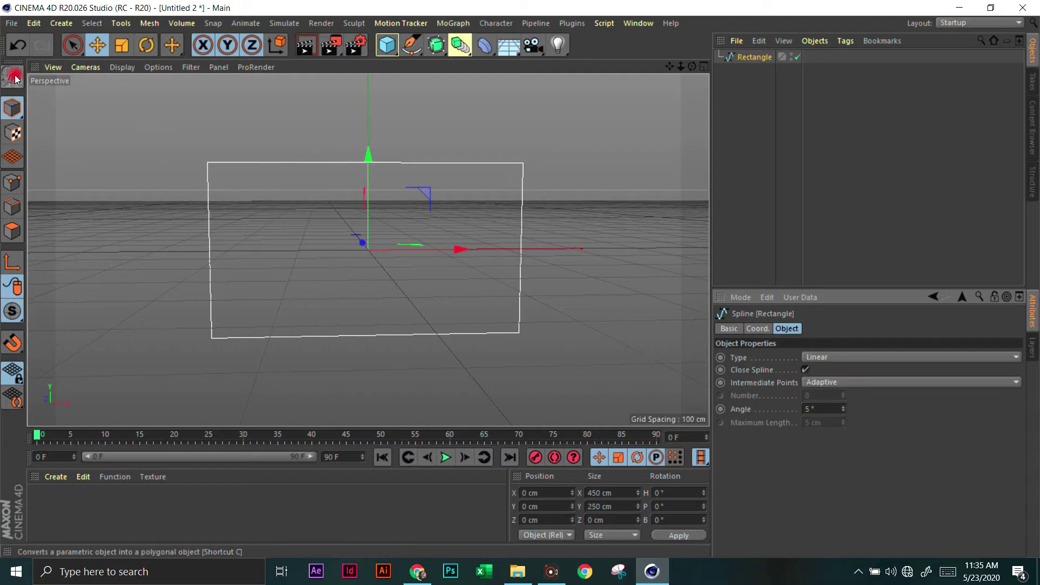
{"action": "left_click", "coordinate": [23, 186]}
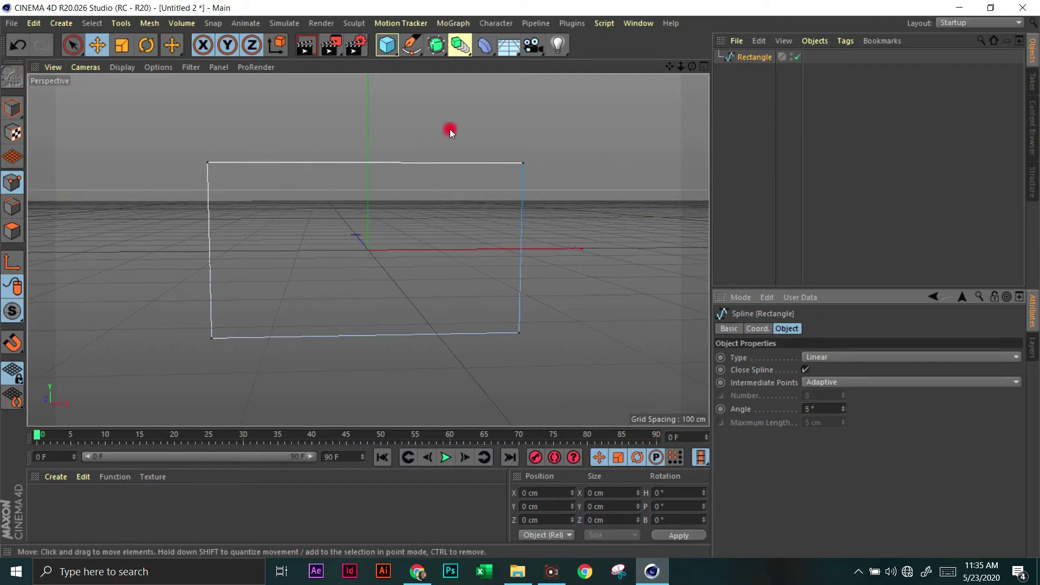
{"action": "left_click", "coordinate": [77, 50]}
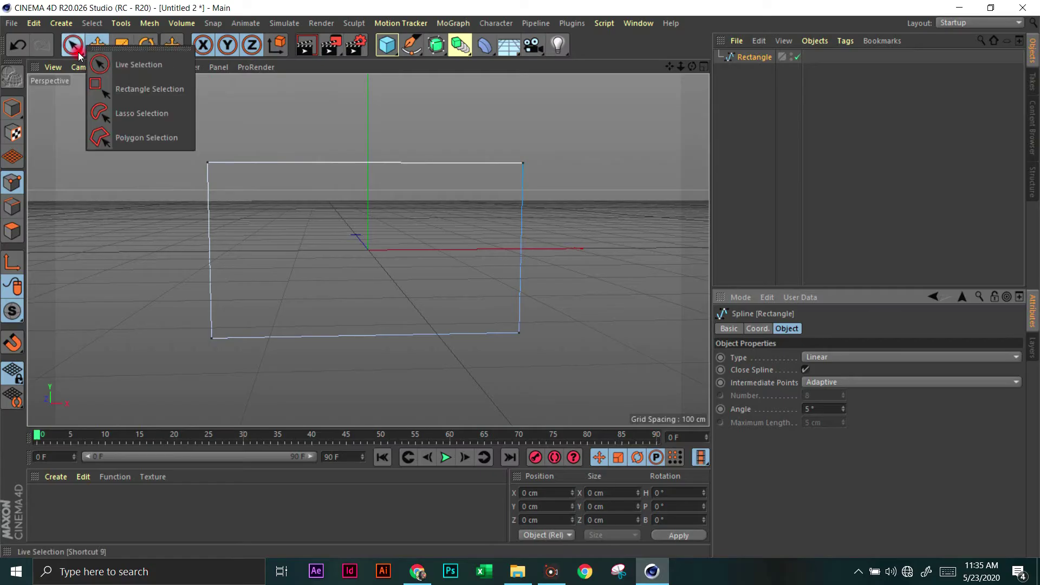
{"action": "left_click", "coordinate": [116, 66]}
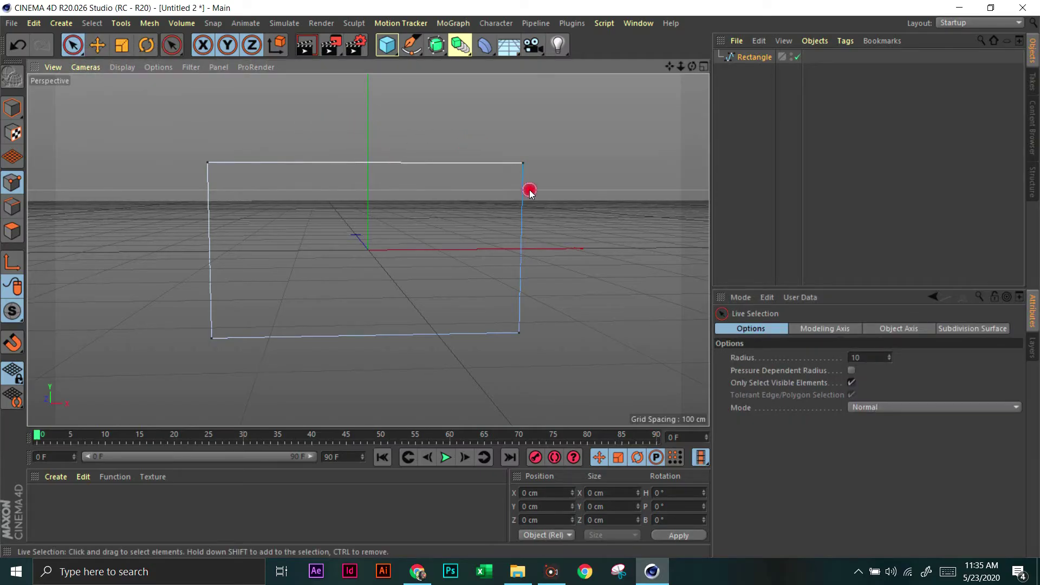
{"action": "left_click", "coordinate": [524, 163]}
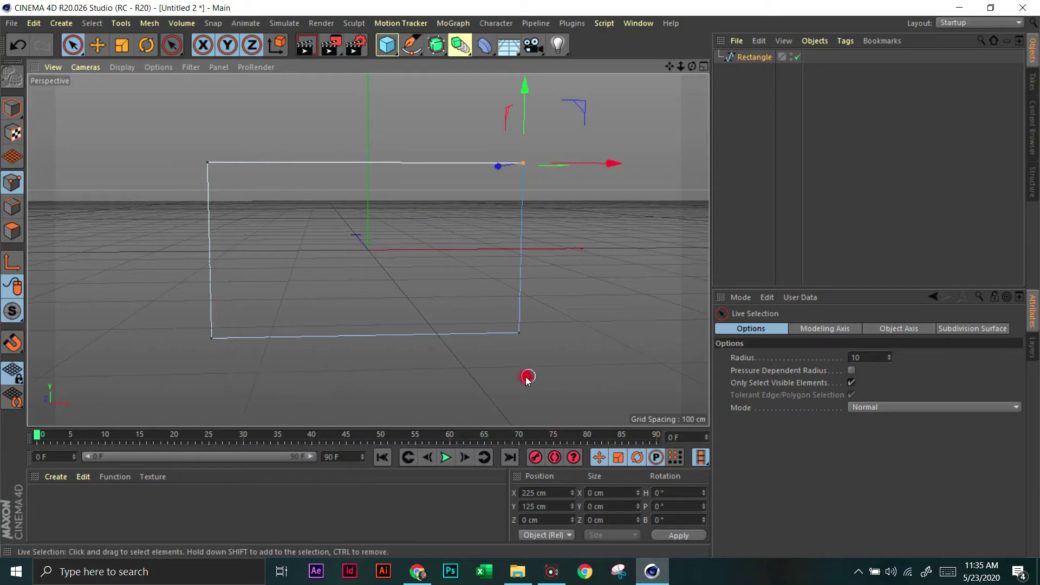
{"action": "left_click", "coordinate": [211, 338], "text": "shift"}
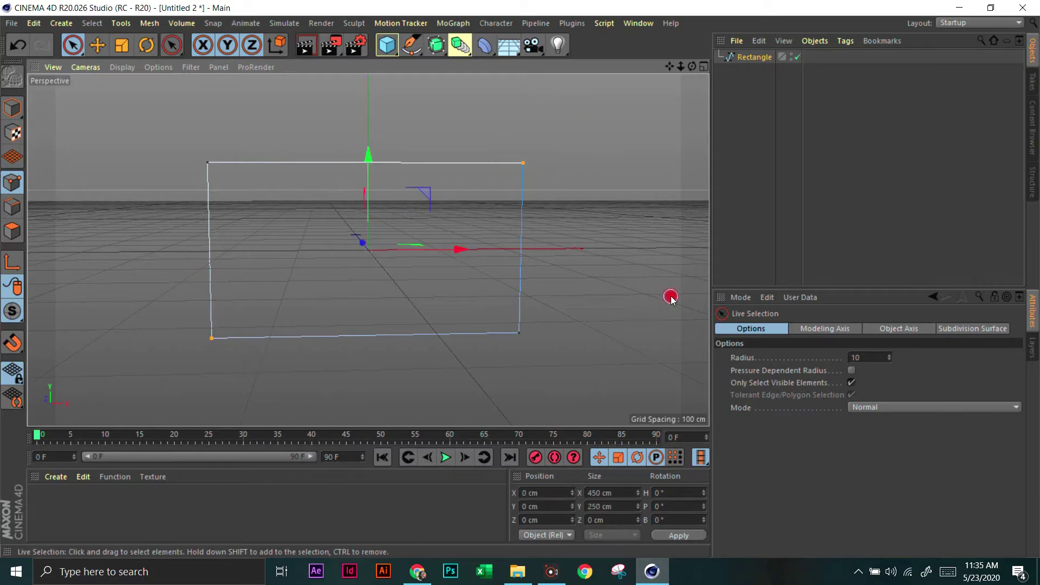
- Chamfer the two selected corners at 50 cm, then raise the radius to 70 cm
{"action": "right_click", "coordinate": [494, 214]}
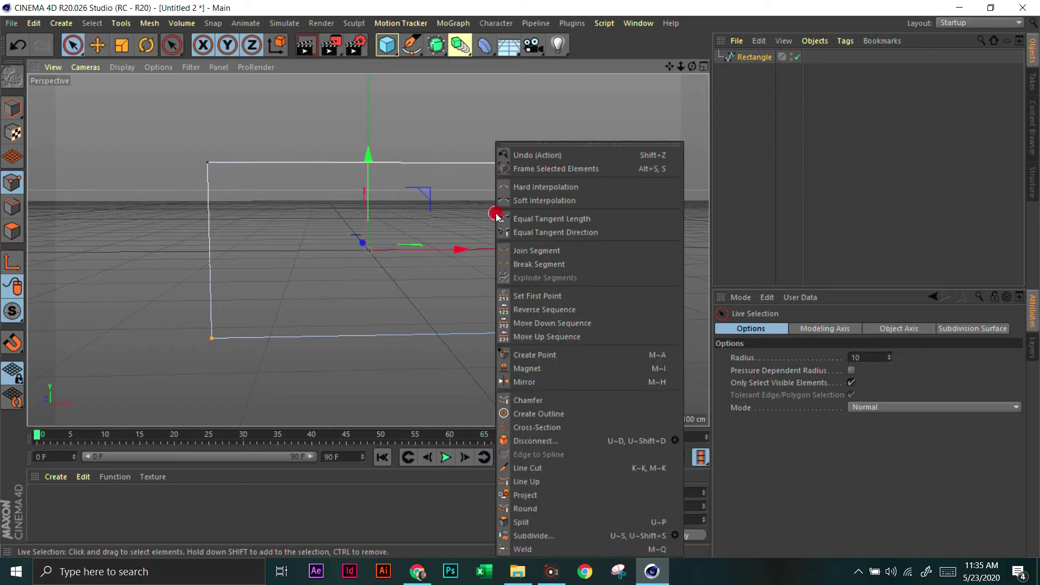
{"action": "left_click", "coordinate": [561, 399]}
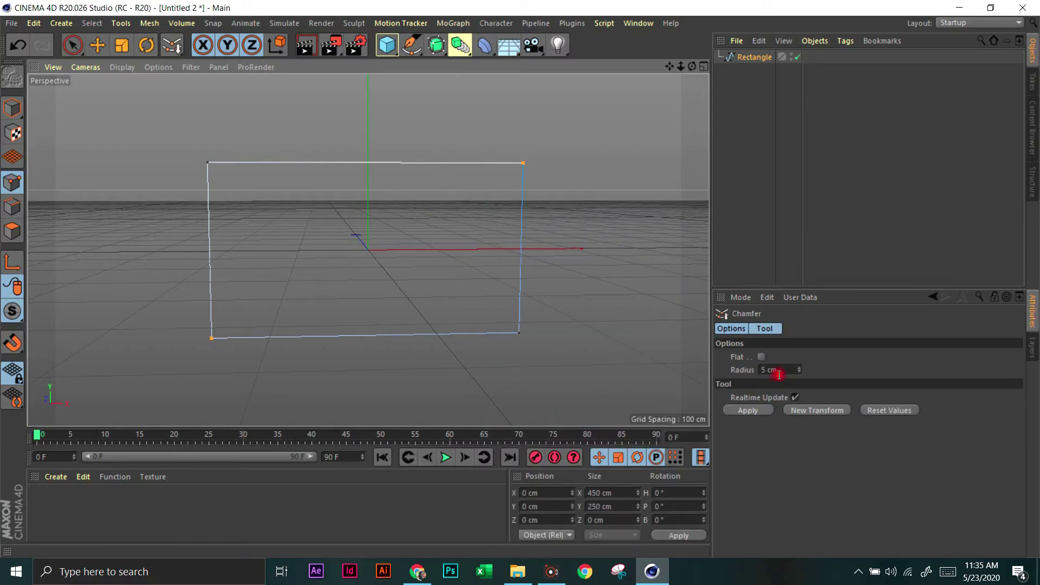
{"action": "left_click", "coordinate": [778, 373]}
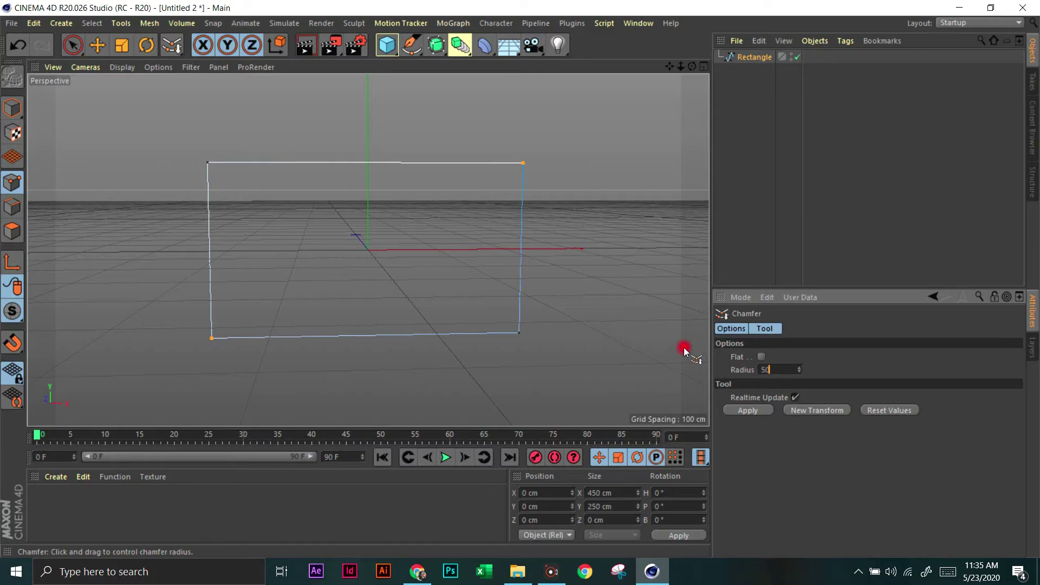
{"action": "left_click", "coordinate": [748, 410]}
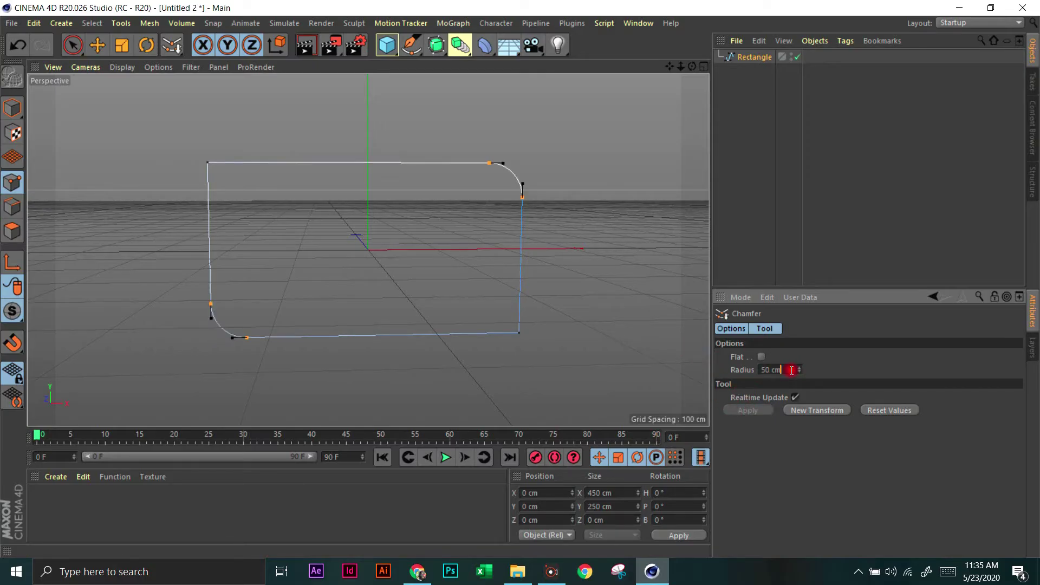
{"action": "key", "text": "Return"}
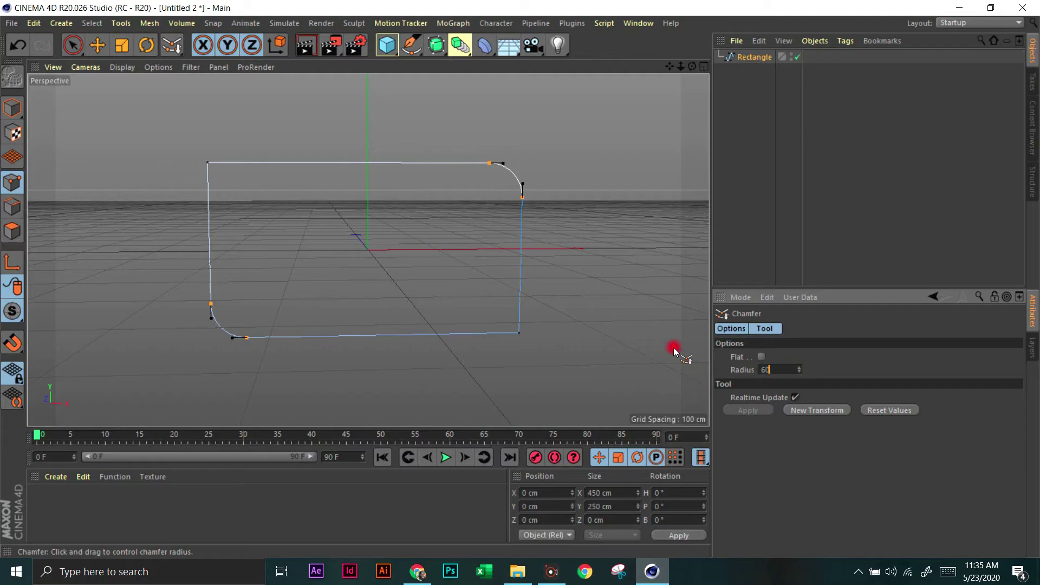
{"action": "key", "text": "Return"}
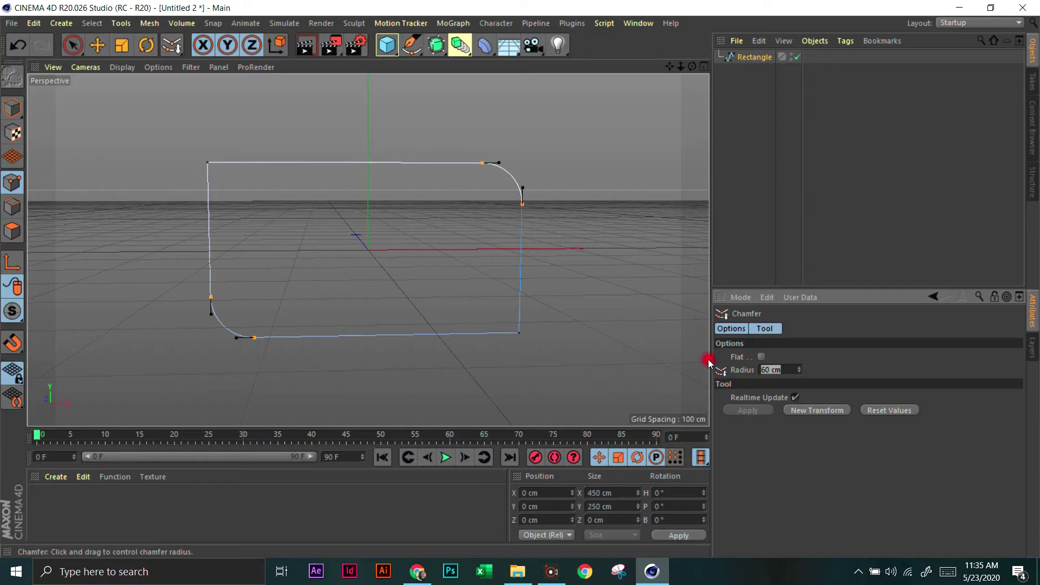
{"action": "type", "text": "70"}
{"action": "key", "text": "Return"}
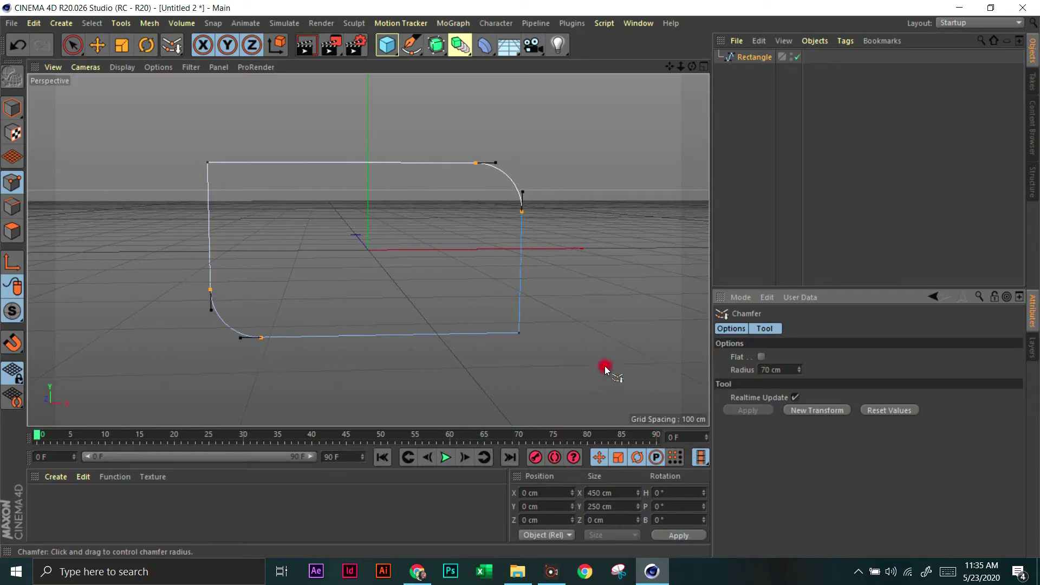
- Return to Model mode with the Move tool active
{"action": "left_click", "coordinate": [12, 108]}
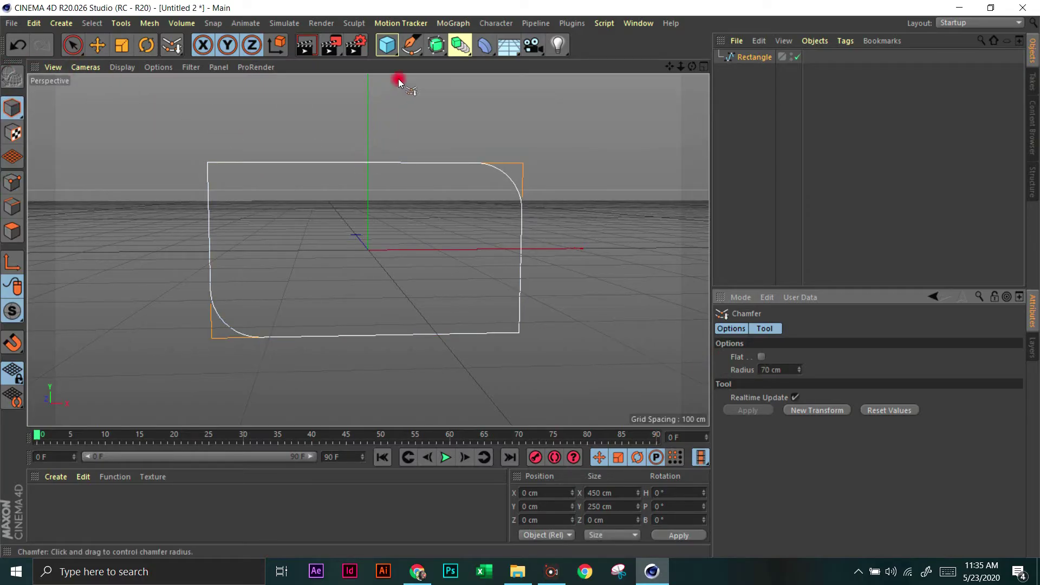
{"action": "left_click", "coordinate": [105, 47]}
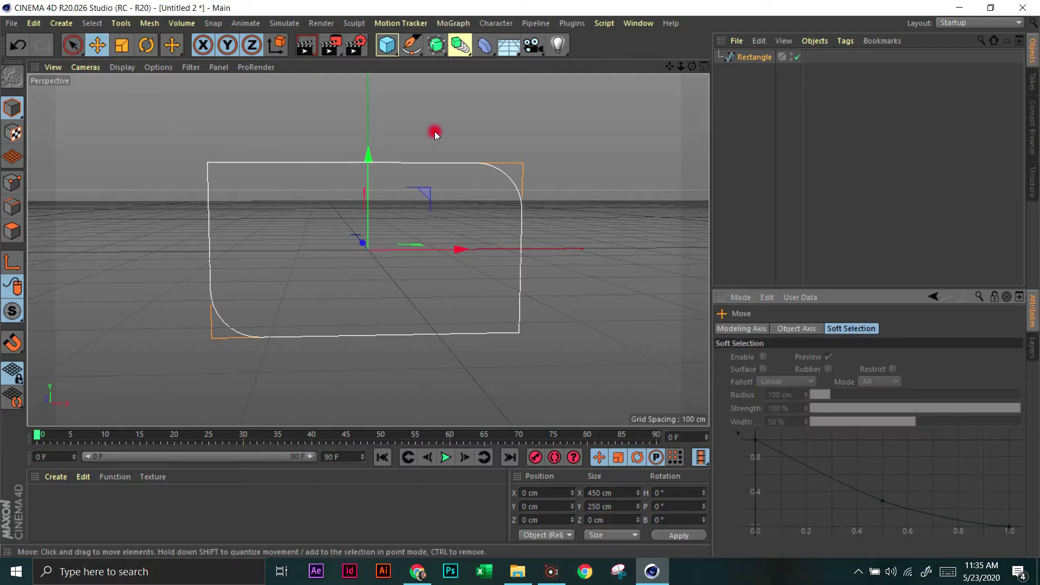
{"action": "left_click", "coordinate": [440, 53]}
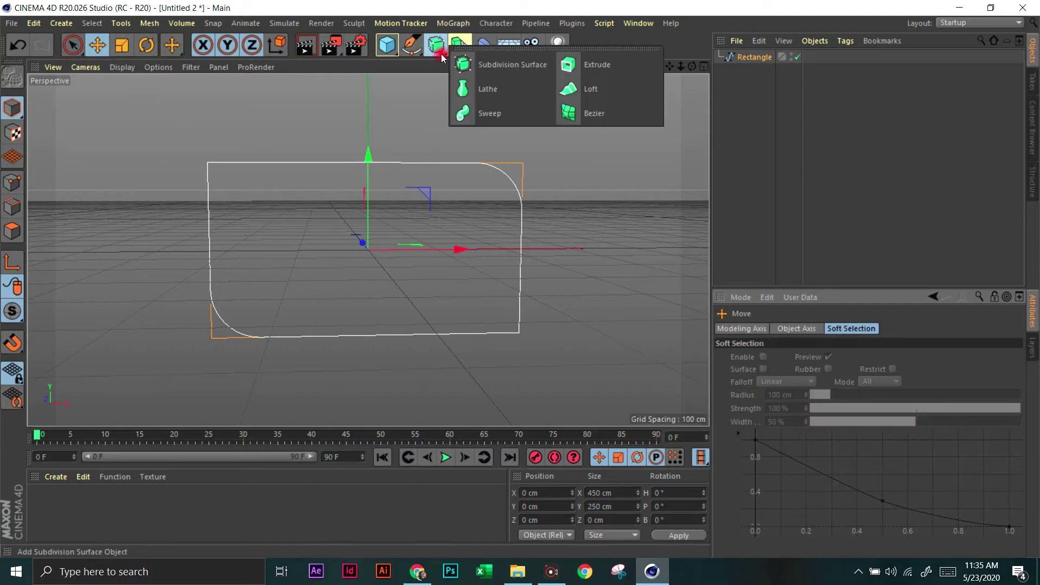
- Add an Extrude, nest the Rectangle under it, and set the depth to 40 cm
{"action": "left_click", "coordinate": [567, 65]}
{"action": "left_click_drag", "start_coordinate": [750, 72], "coordinate": [517, 174]}
{"action": "left_click", "coordinate": [752, 56]}
{"action": "double_click", "coordinate": [899, 358]}
{"action": "type", "text": "40"}
{"action": "key", "text": "Return"}
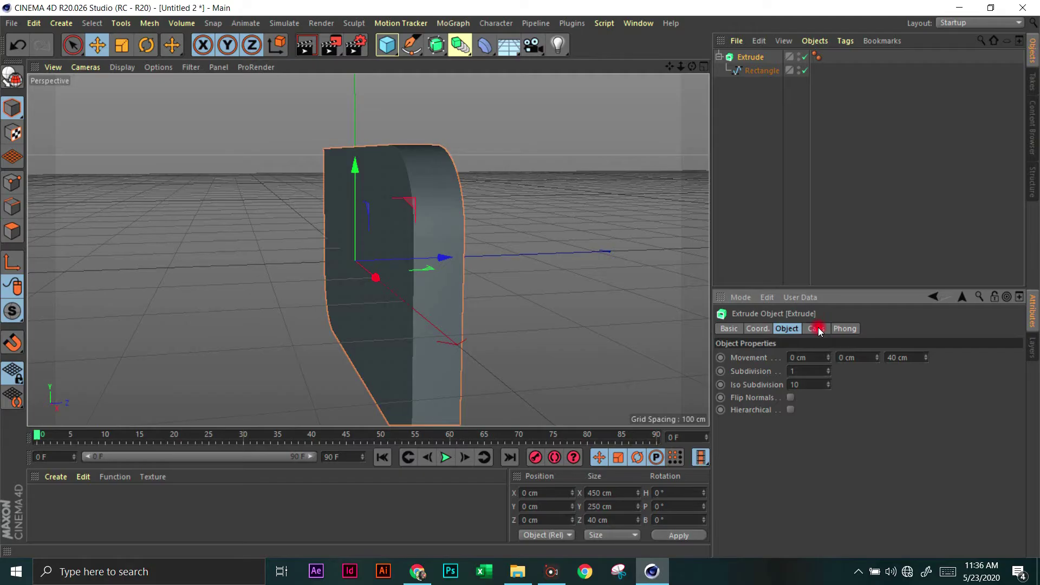
{"action": "left_click", "coordinate": [818, 328]}
- Set the Extrude's start cap to Fillet Cap and show wireframe lines over shading
{"action": "left_click", "coordinate": [832, 356]}
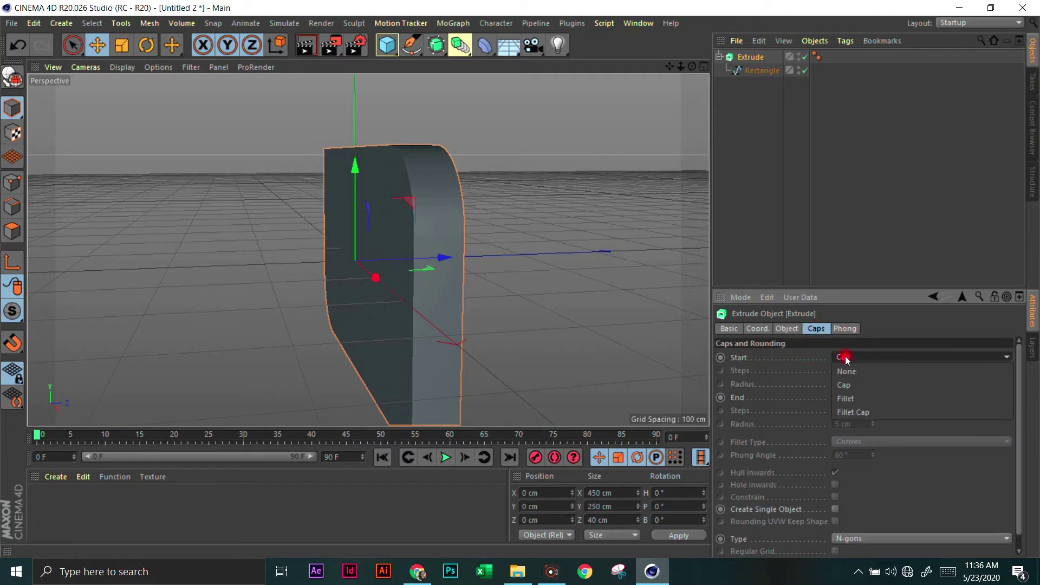
{"action": "left_click", "coordinate": [856, 412]}
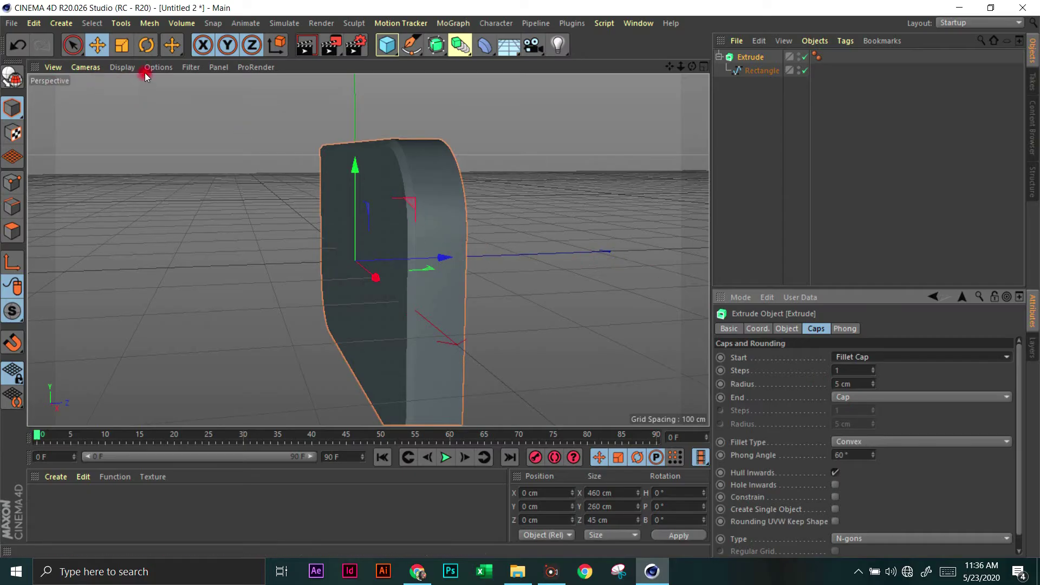
{"action": "left_click", "coordinate": [122, 67]}
{"action": "left_click", "coordinate": [158, 100]}
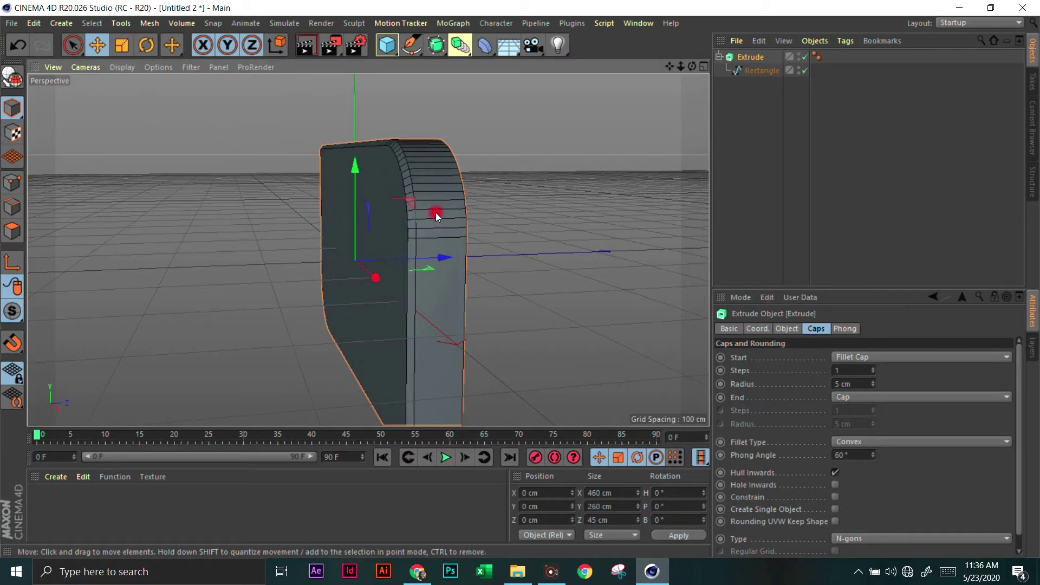
{"action": "left_click_drag", "start_coordinate": [692, 66], "coordinate": [366, 248]}
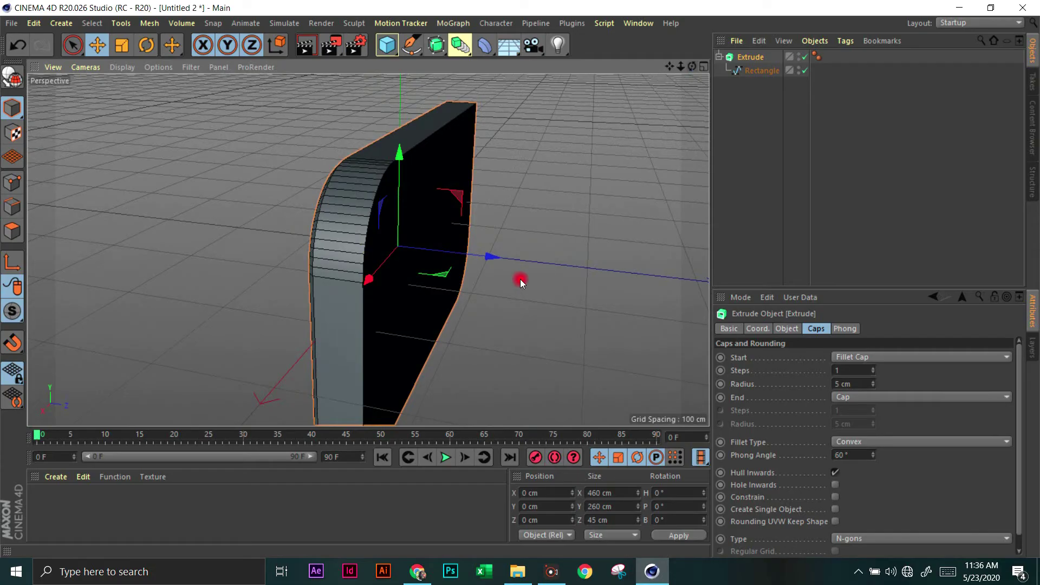
{"action": "left_click_drag", "start_coordinate": [697, 66], "coordinate": [520, 278]}
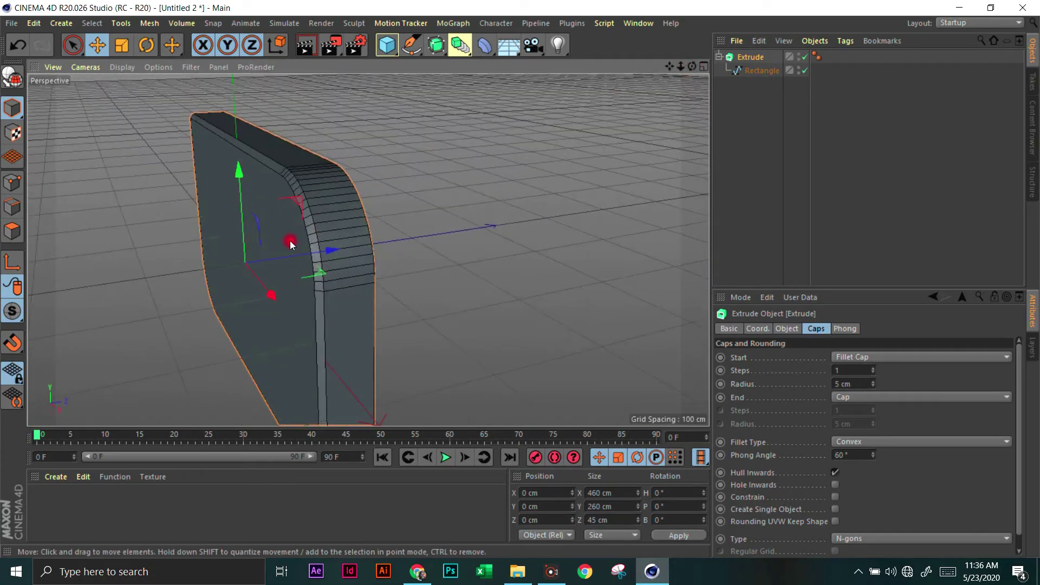
{"action": "mouse_move", "coordinate": [290, 239]}
{"action": "left_mouse_down", "text": "alt"}
{"action": "mouse_move", "coordinate": [319, 231]}
{"action": "mouse_move", "coordinate": [301, 226]}
{"action": "left_mouse_up", "text": "alt"}
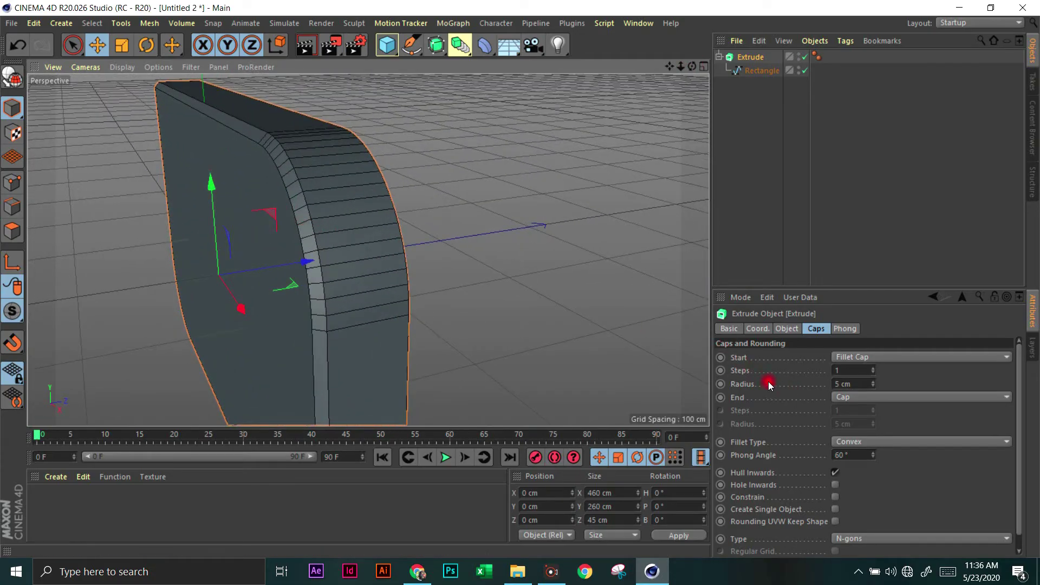
- Make the end cap a Fillet Cap and set the fillet type to Linear
{"action": "left_click", "coordinate": [851, 397]}
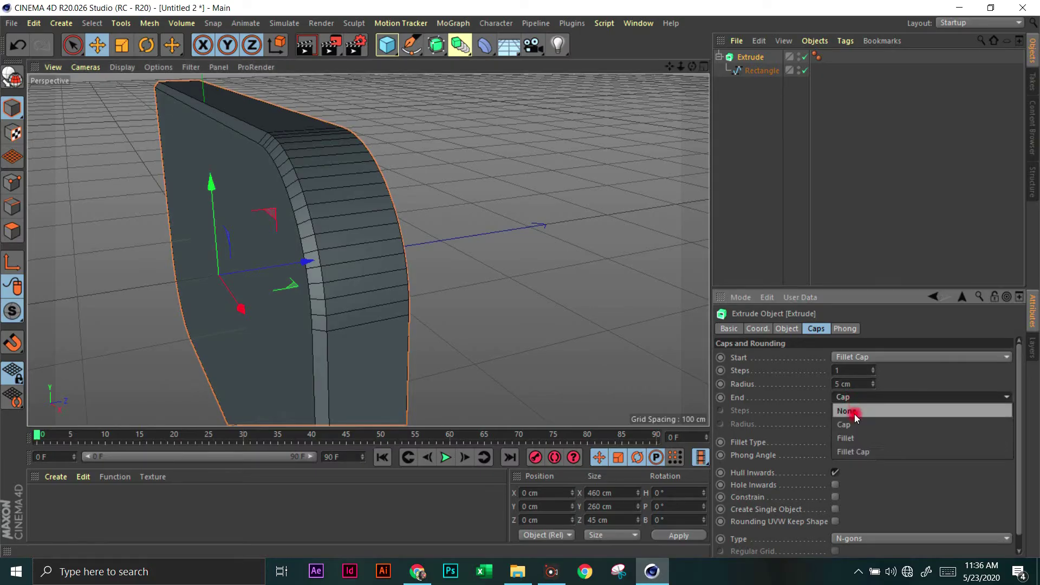
{"action": "left_click", "coordinate": [862, 453]}
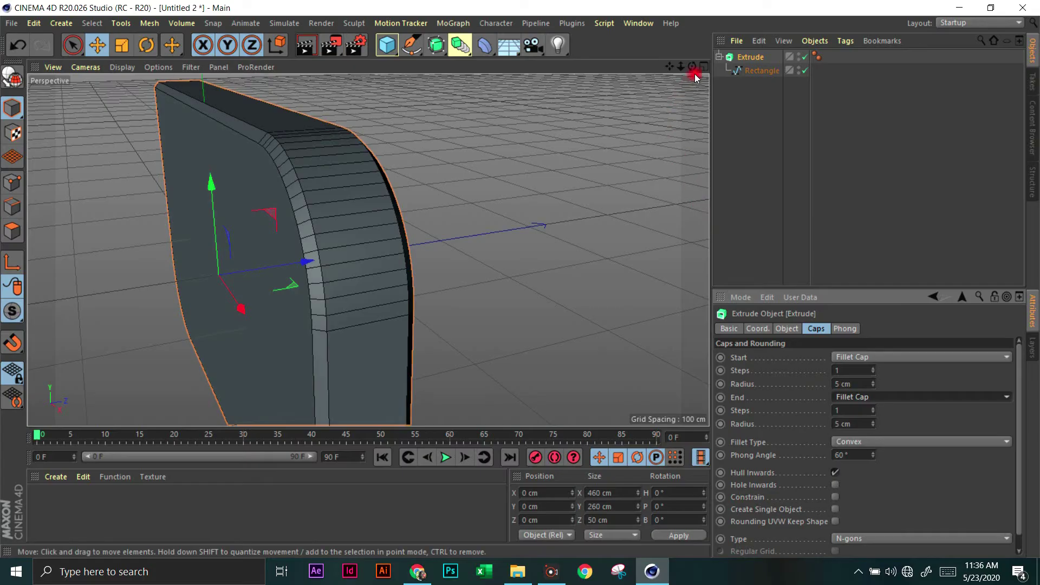
{"action": "left_click_drag", "start_coordinate": [692, 67], "coordinate": [521, 281]}
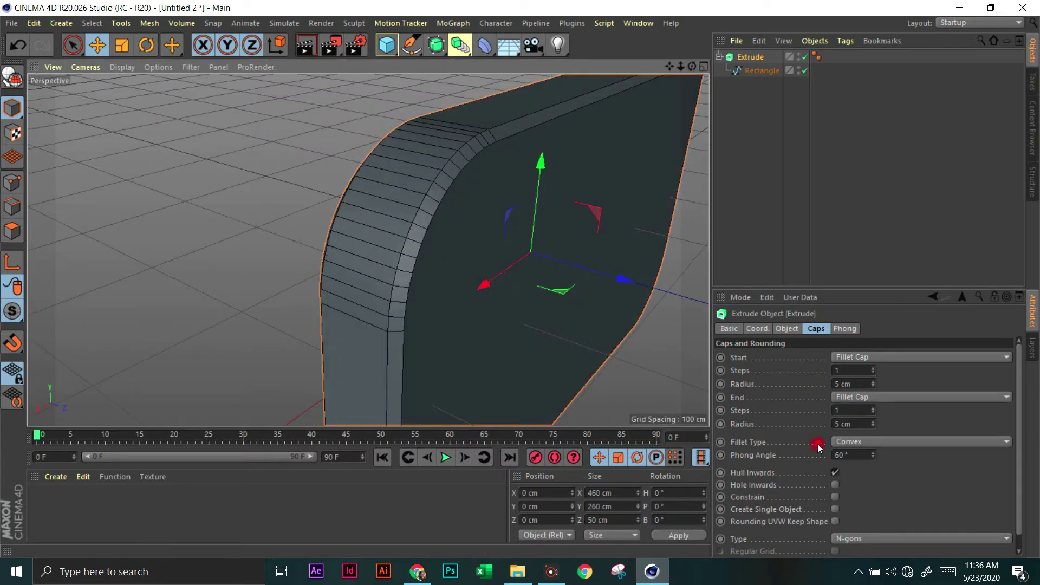
{"action": "left_click", "coordinate": [851, 443]}
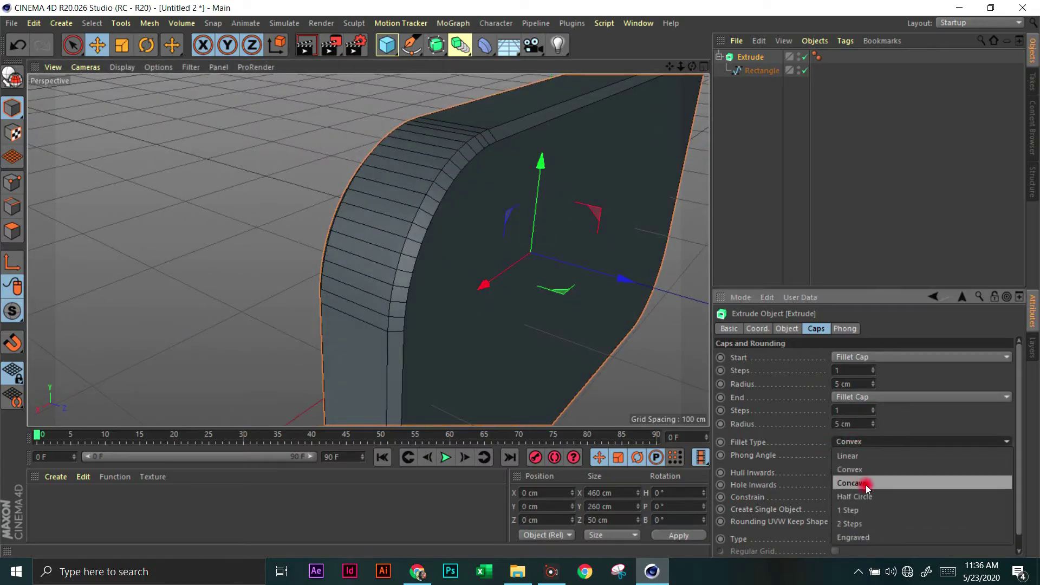
{"action": "left_click", "coordinate": [866, 485]}
{"action": "left_click", "coordinate": [867, 440]}
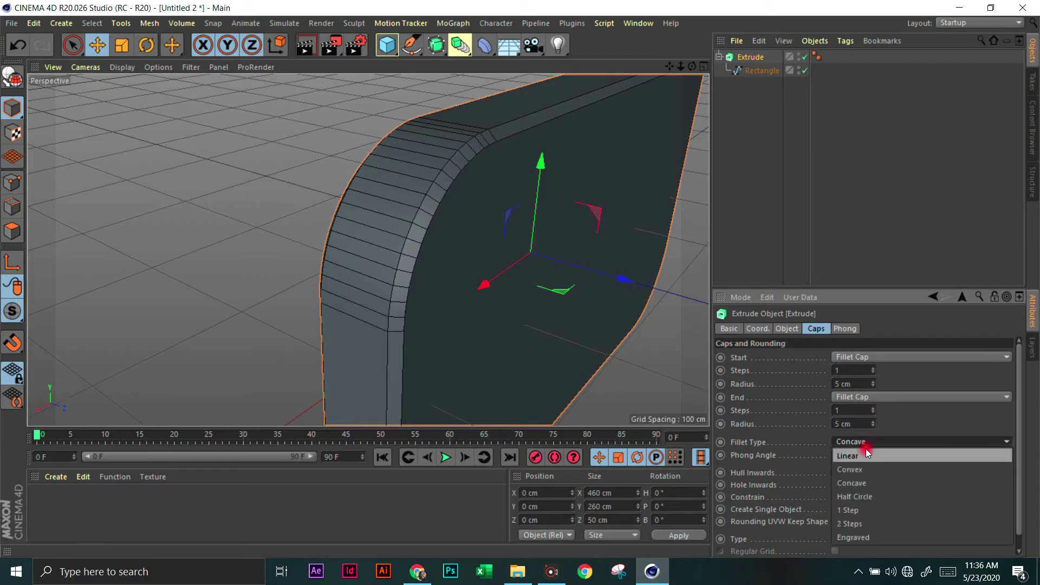
{"action": "left_click", "coordinate": [861, 451]}
{"action": "left_click_drag", "start_coordinate": [523, 262], "coordinate": [625, 179], "text": "alt"}
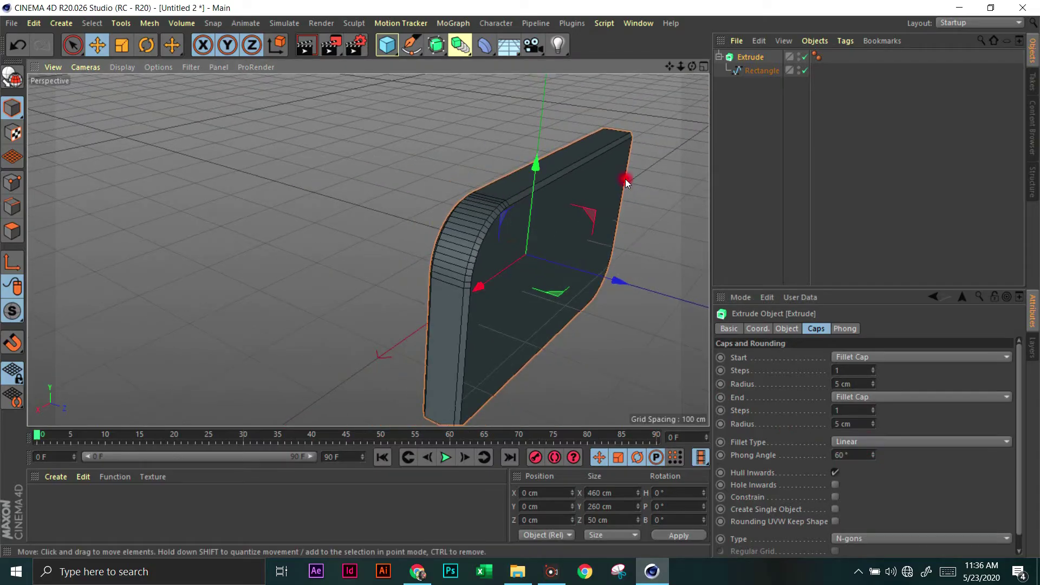
{"action": "left_click_drag", "start_coordinate": [694, 66], "coordinate": [569, 76]}
{"action": "scroll", "coordinate": [368, 249], "scroll_direction": "down", "scroll_amount": 10}
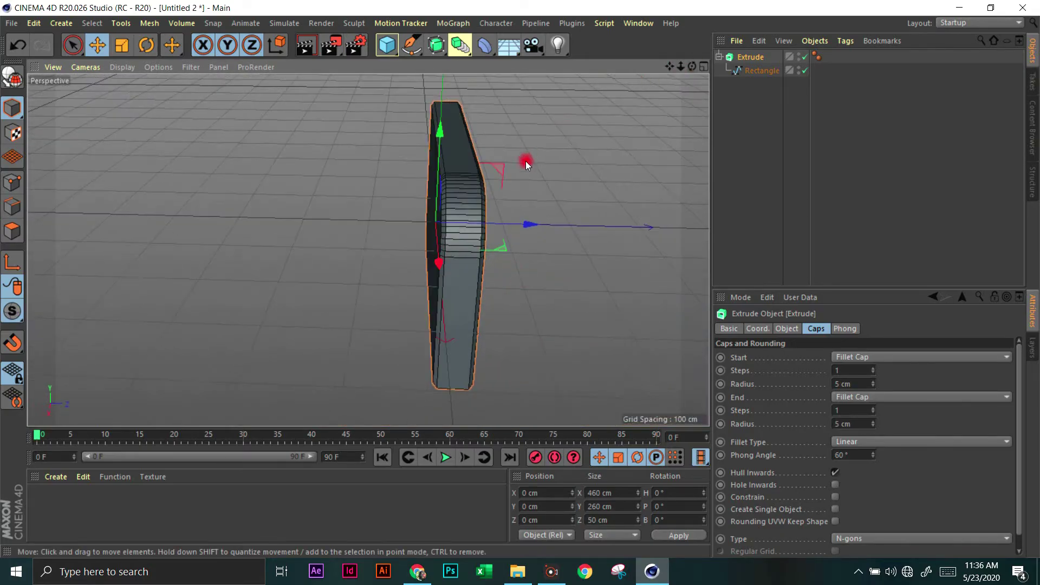
{"action": "left_click_drag", "start_coordinate": [697, 72], "coordinate": [607, 71]}
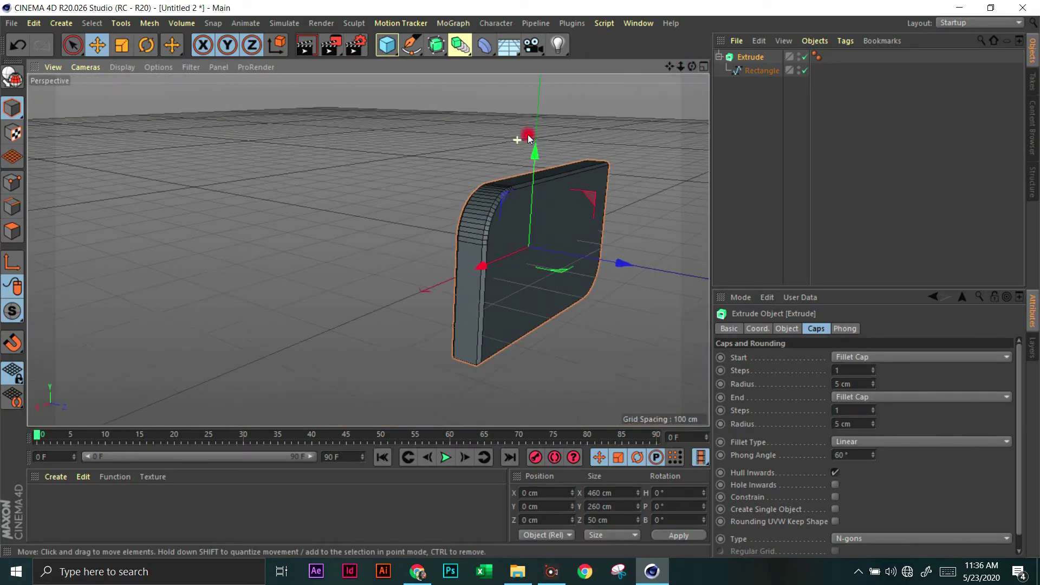
{"action": "left_click", "coordinate": [743, 64]}
{"action": "left_click", "coordinate": [719, 56]}
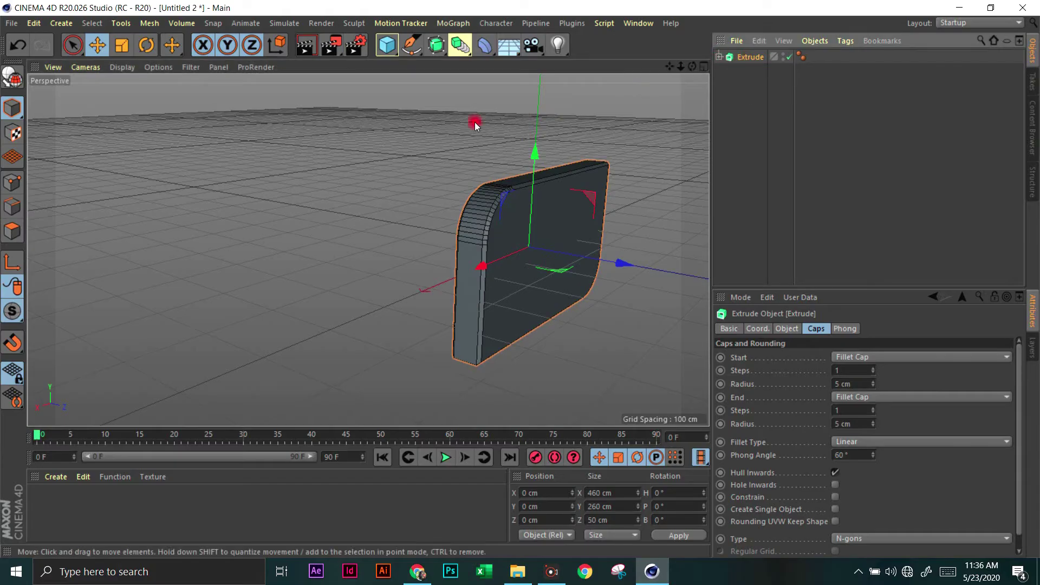
{"action": "left_click", "coordinate": [11, 81]}
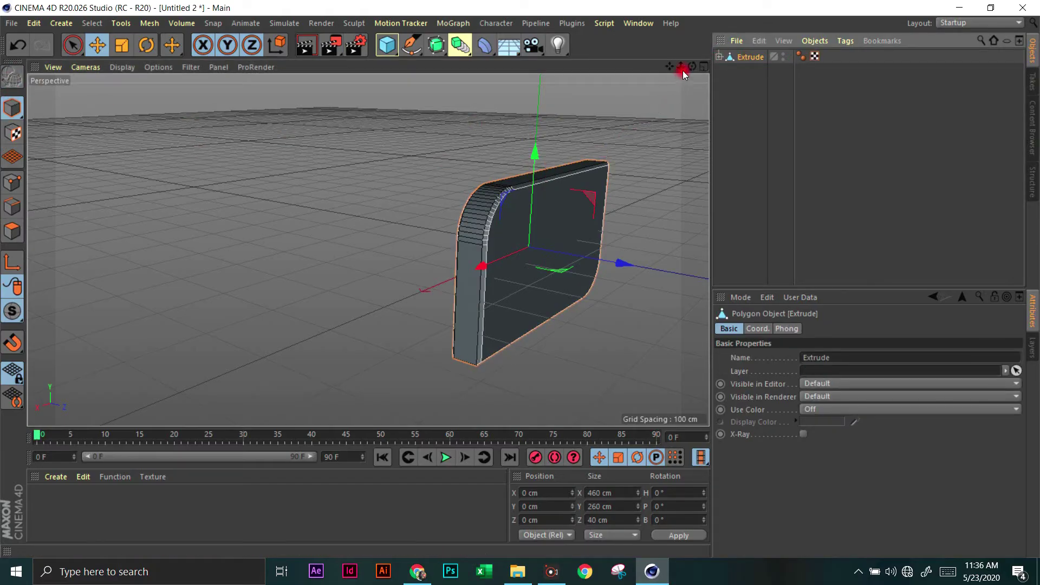
{"action": "left_click_drag", "start_coordinate": [692, 66], "coordinate": [677, 69]}
{"action": "left_click_drag", "start_coordinate": [521, 281], "coordinate": [629, 126], "text": "alt"}
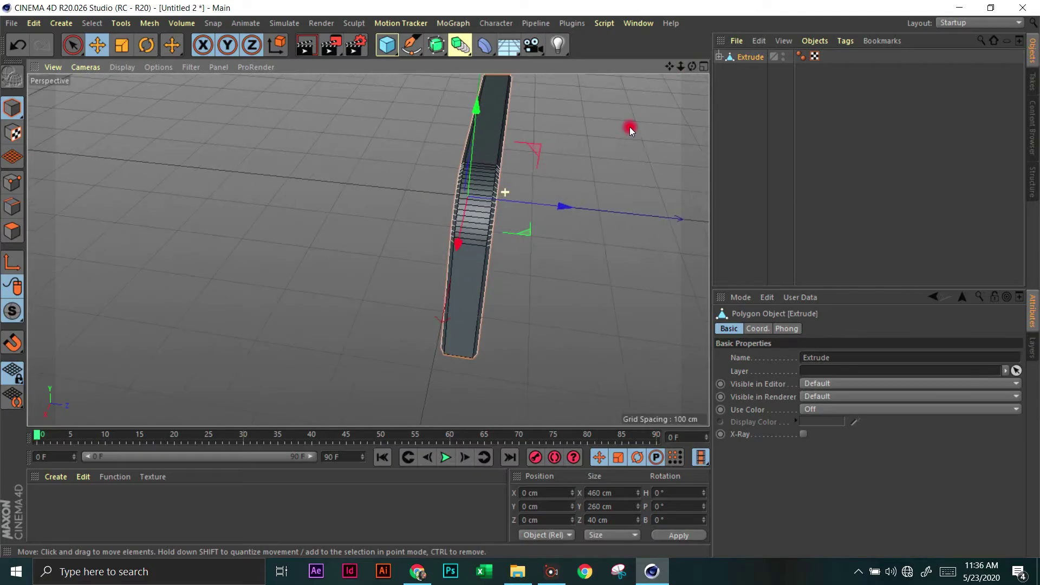
{"action": "left_click", "coordinate": [742, 57]}
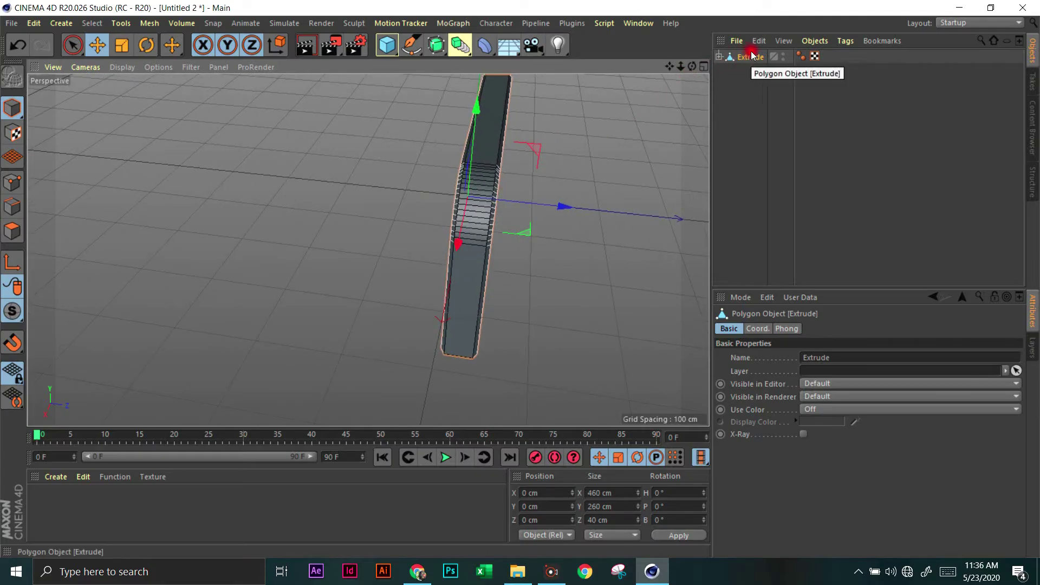
{"action": "left_click", "coordinate": [756, 59]}
{"action": "left_click_drag", "start_coordinate": [756, 59], "coordinate": [756, 73], "text": "ctrl"}
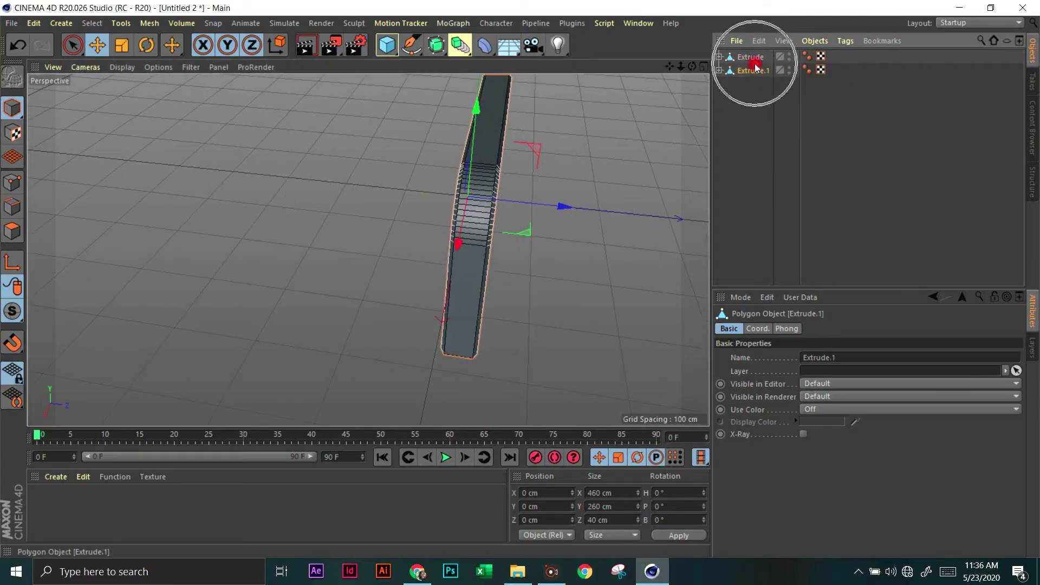
{"action": "left_click_drag", "start_coordinate": [557, 205], "coordinate": [584, 205]}
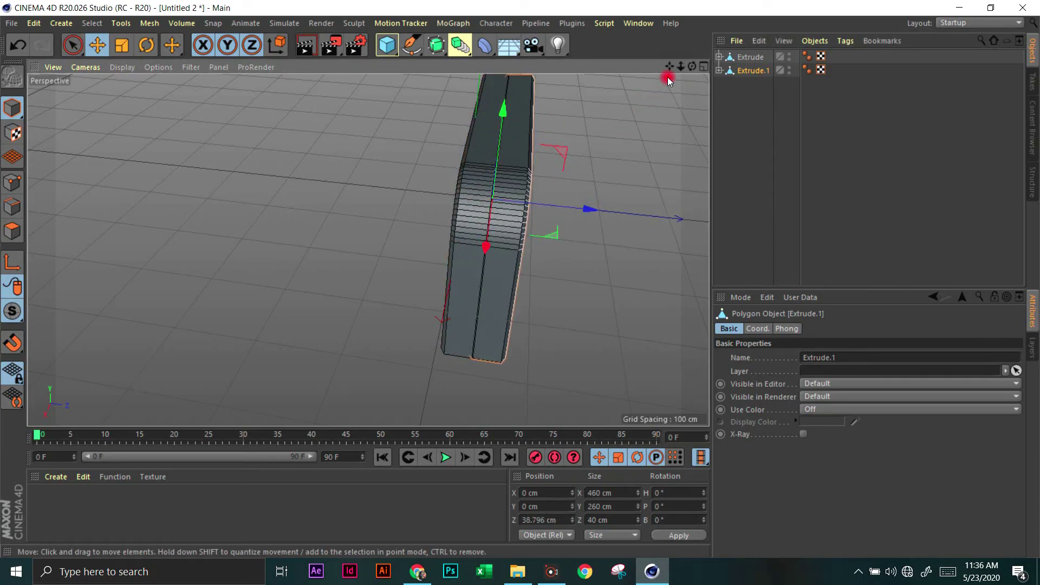
{"action": "left_click_drag", "start_coordinate": [691, 69], "coordinate": [593, 130]}
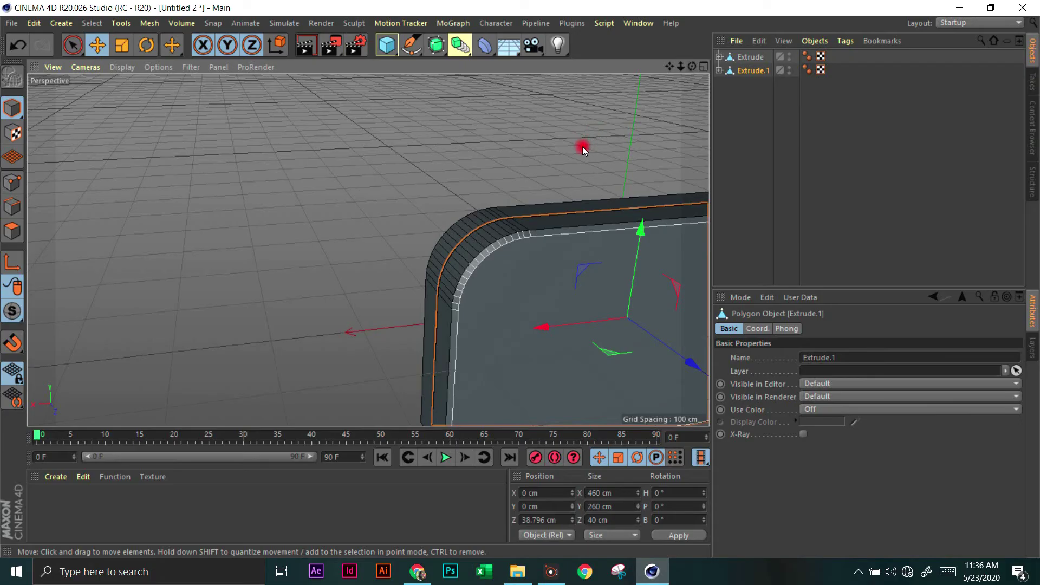
{"action": "key", "text": "ctrl+z"}
{"action": "key", "text": "ctrl+z"}
{"action": "key", "text": "ctrl+z"}
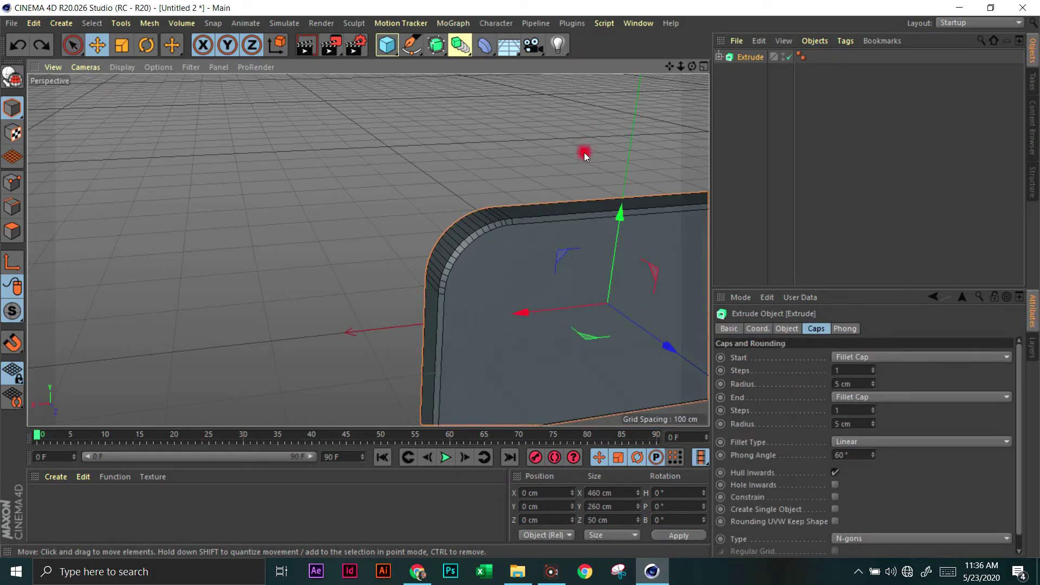
{"action": "left_click_drag", "start_coordinate": [691, 66], "coordinate": [520, 278]}
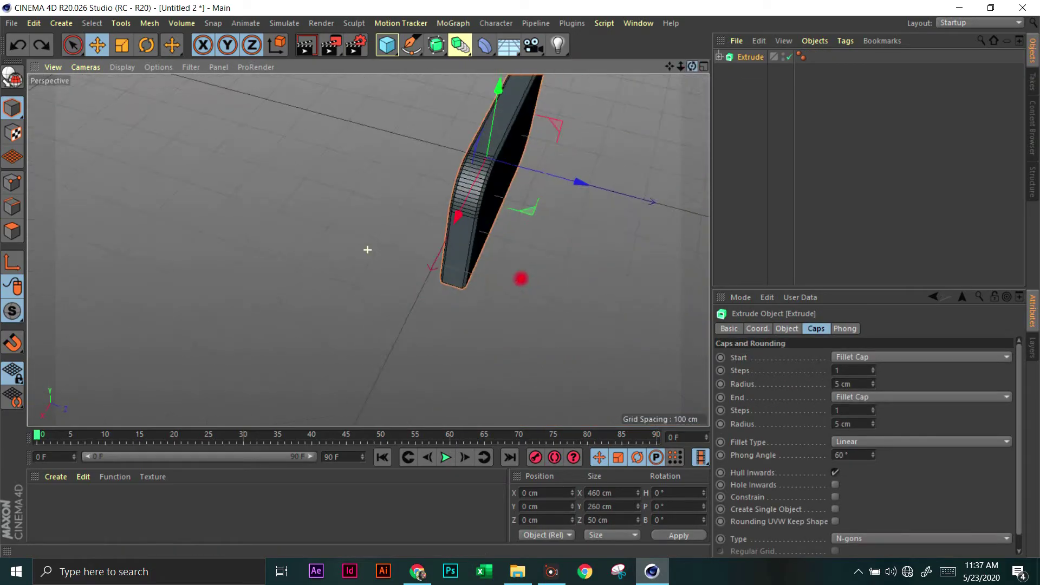
{"action": "left_click", "coordinate": [719, 56]}
- Duplicate the Extrude as Extrude.1 and select the copy's Rectangle spline
{"action": "left_click", "coordinate": [769, 70]}
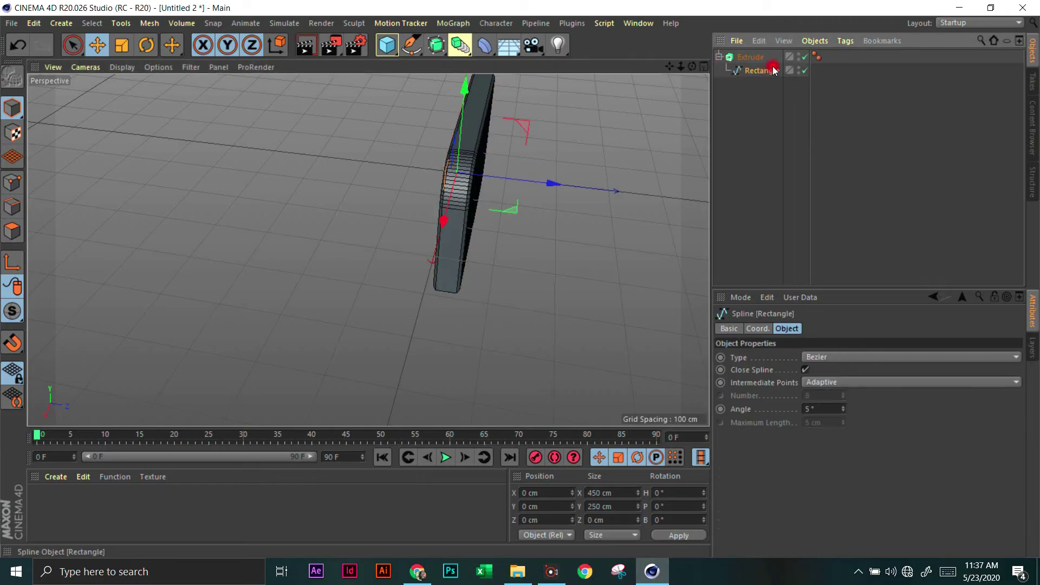
{"action": "left_click", "coordinate": [802, 58]}
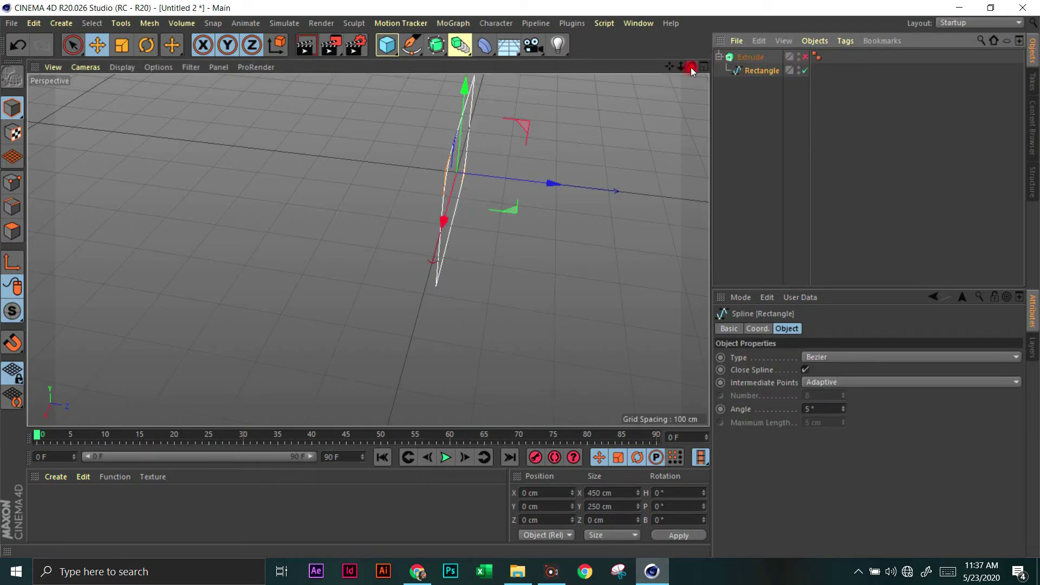
{"action": "mouse_move", "coordinate": [692, 66]}
{"action": "left_mouse_down"}
{"action": "mouse_move", "coordinate": [366, 249]}
{"action": "mouse_move", "coordinate": [525, 122]}
{"action": "mouse_move", "coordinate": [399, 155]}
{"action": "left_mouse_up"}
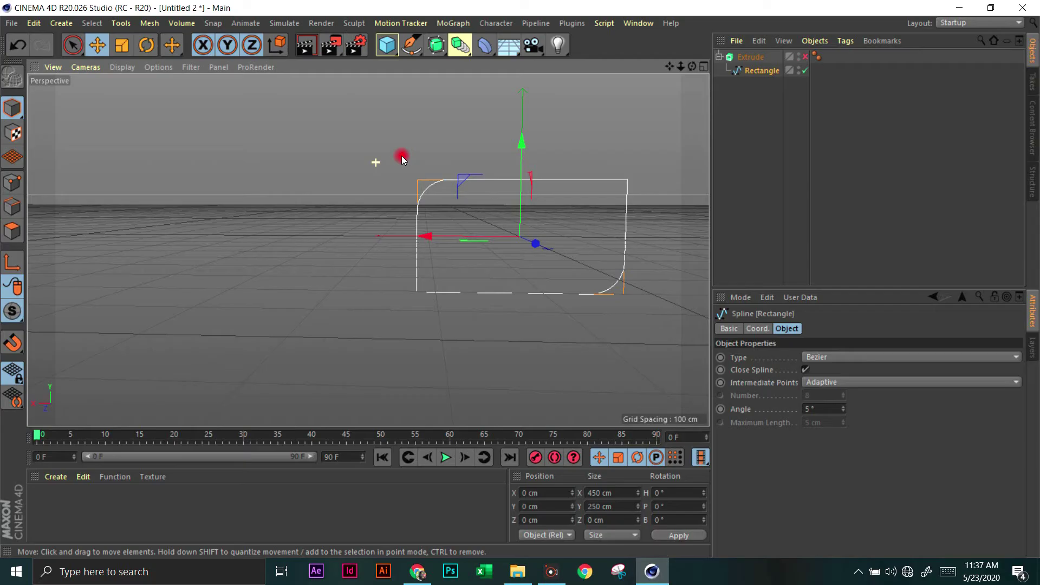
{"action": "left_click", "coordinate": [719, 56]}
{"action": "left_click", "coordinate": [750, 58]}
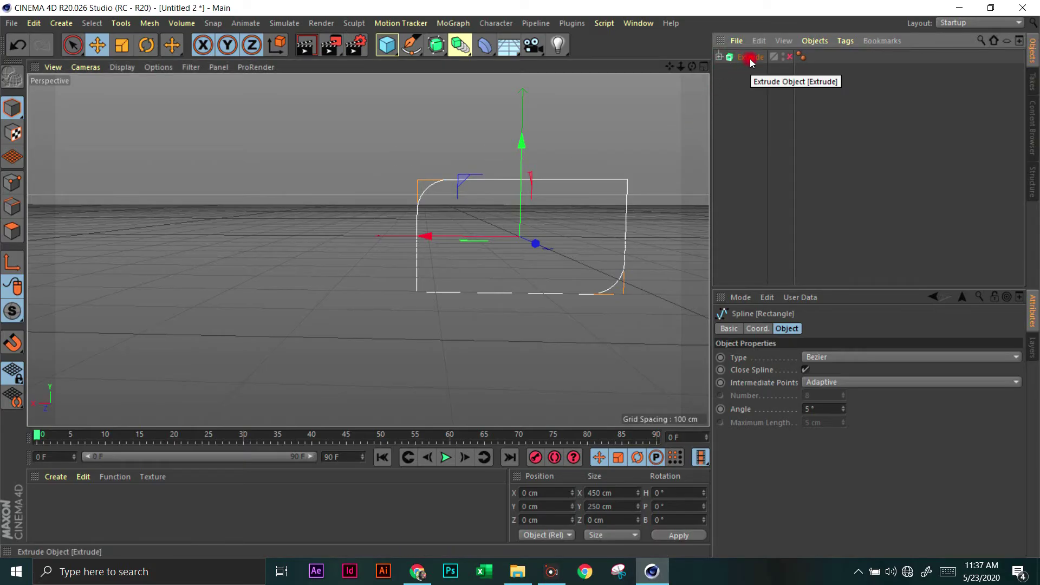
{"action": "left_click_drag", "start_coordinate": [751, 63], "coordinate": [748, 67], "text": "ctrl"}
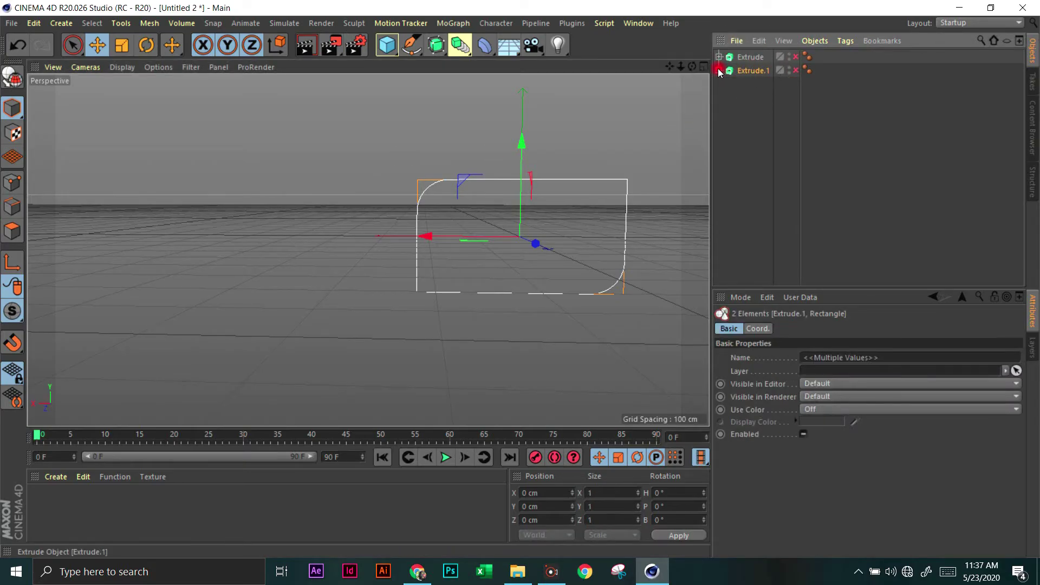
{"action": "left_click", "coordinate": [719, 71]}
{"action": "left_click", "coordinate": [749, 87]}
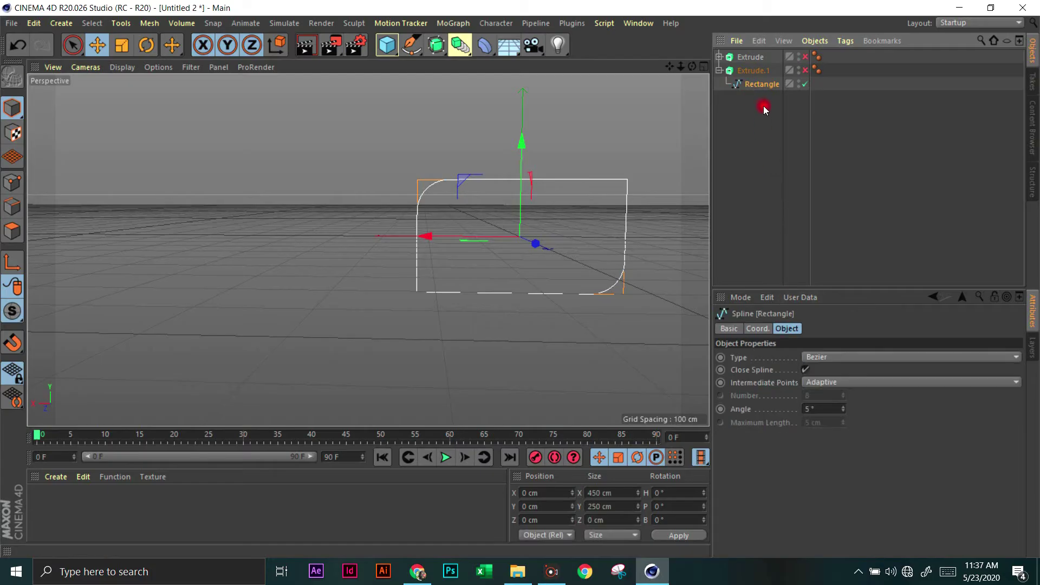
{"action": "left_click", "coordinate": [757, 329]}
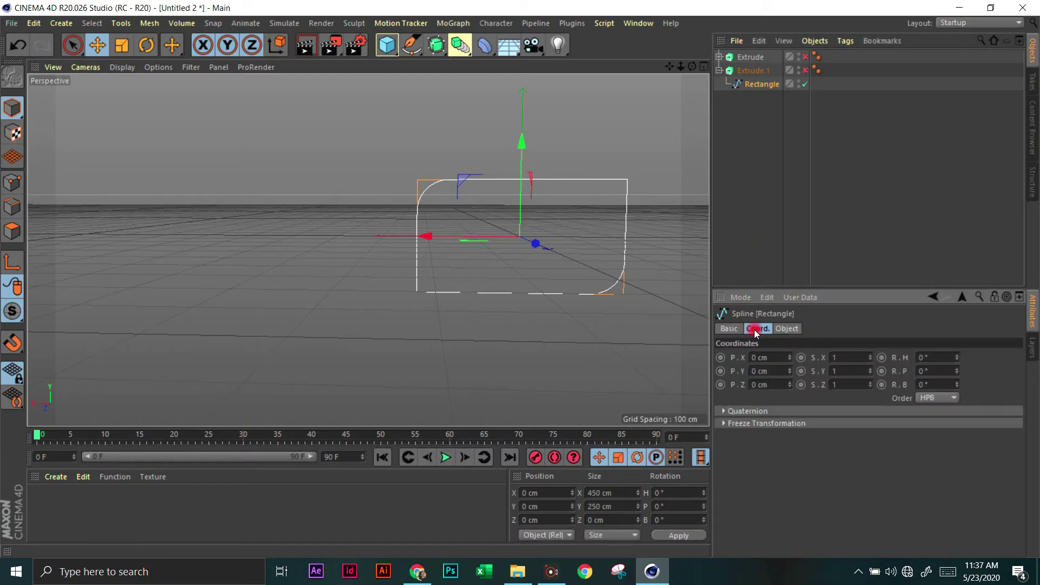
{"action": "left_click", "coordinate": [736, 330]}
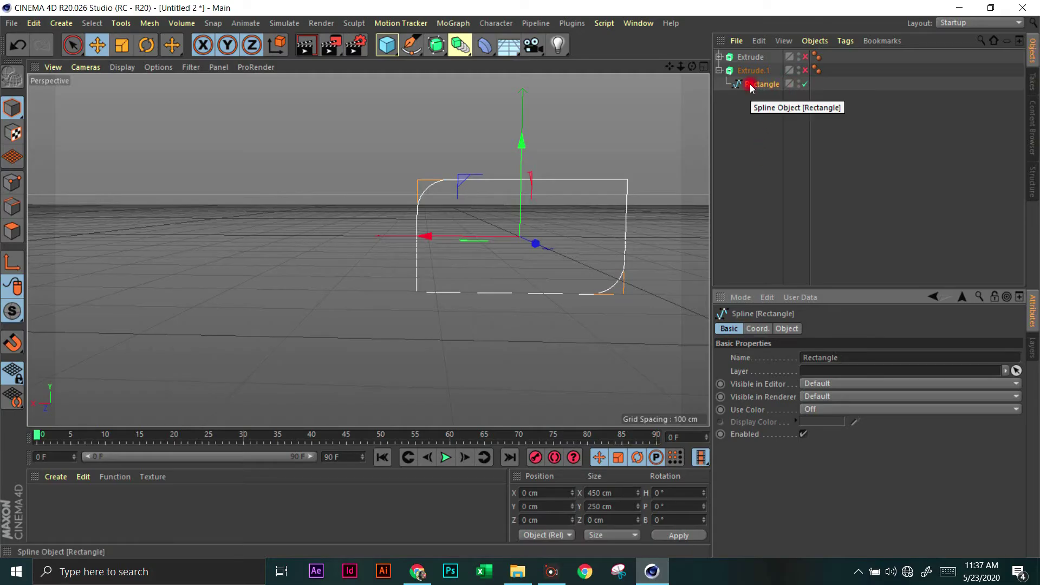
- Disable Extrude.1 and re-parent its Rectangle back under it
{"action": "left_click", "coordinate": [805, 71]}
{"action": "left_click", "coordinate": [806, 70]}
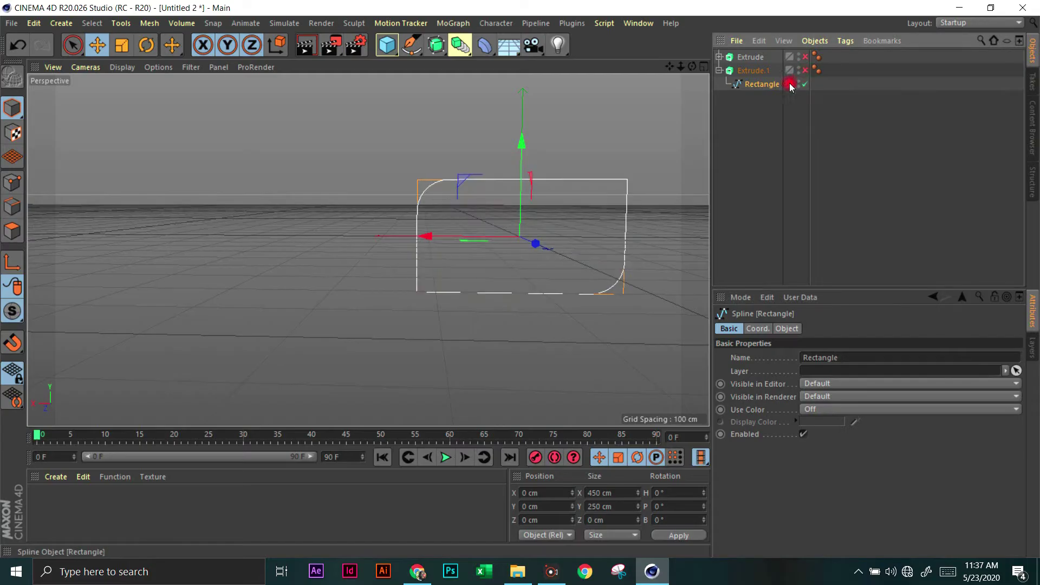
{"action": "left_click", "coordinate": [719, 56]}
{"action": "left_click", "coordinate": [806, 72]}
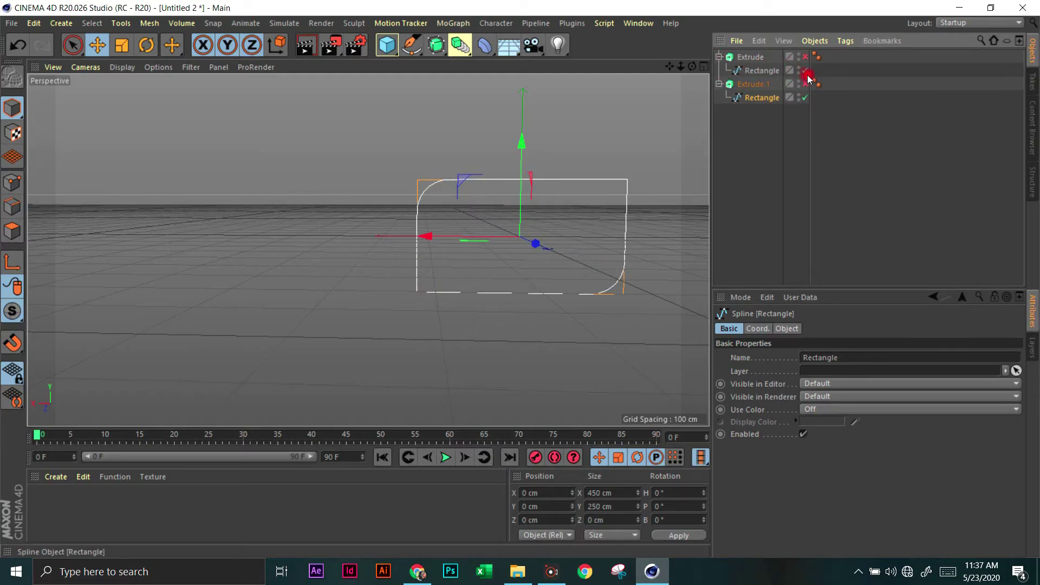
{"action": "left_click", "coordinate": [773, 98]}
{"action": "left_click_drag", "start_coordinate": [761, 108], "coordinate": [753, 98]}
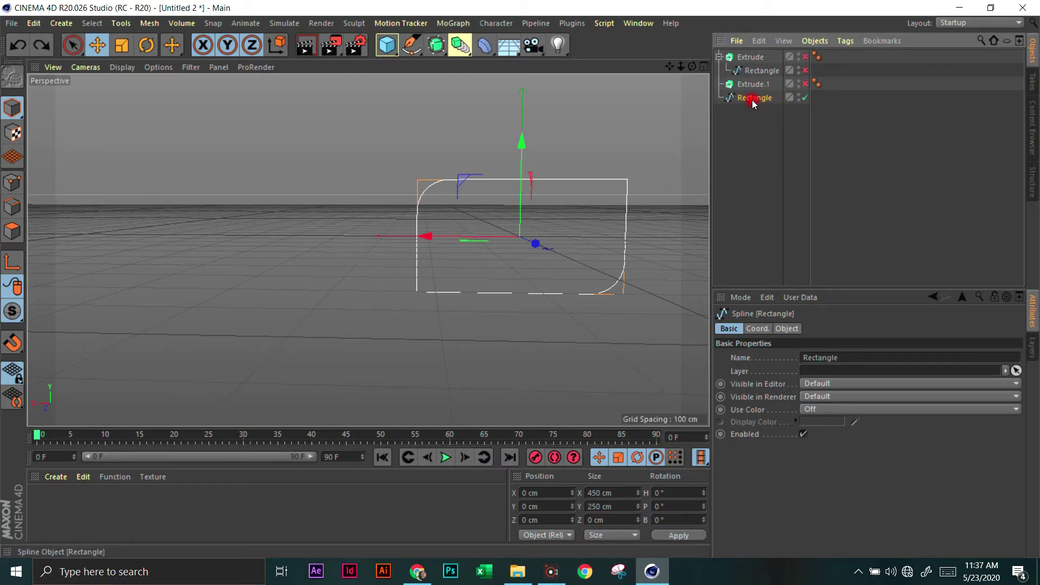
{"action": "mouse_move", "coordinate": [751, 93]}
{"action": "left_mouse_down"}
{"action": "mouse_move", "coordinate": [762, 88]}
{"action": "mouse_move", "coordinate": [753, 91]}
{"action": "left_mouse_up"}
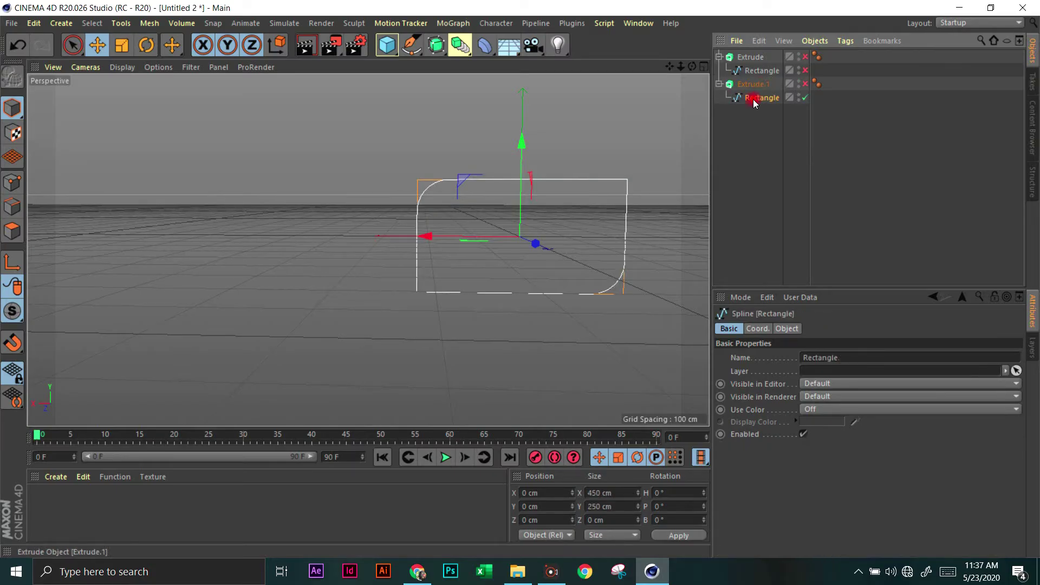
- Scale the Rectangle to about 96.8% (429 × 238 cm) and re-enable Extrude.1
{"action": "left_click", "coordinate": [119, 46]}
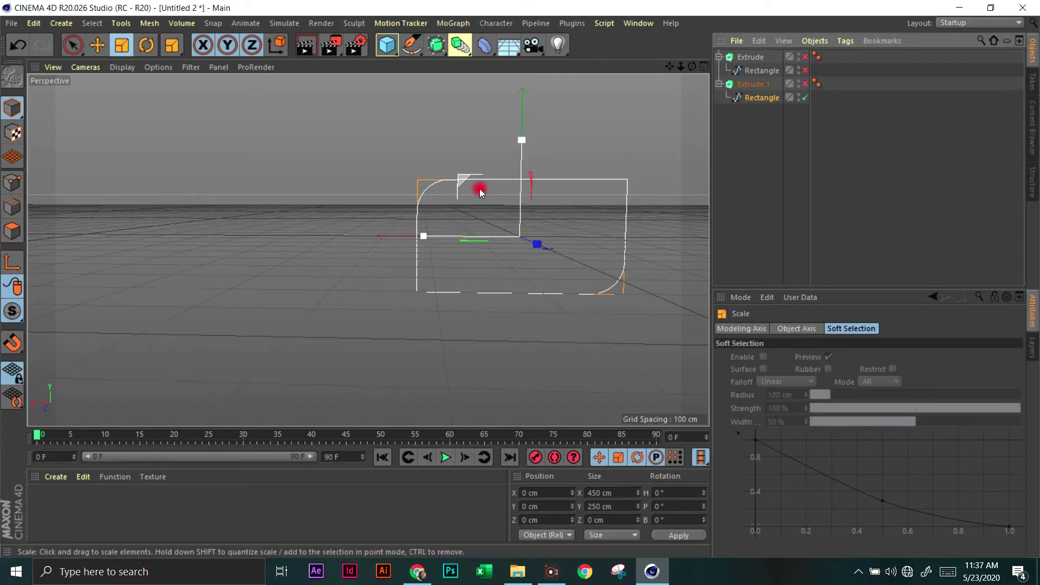
{"action": "left_click_drag", "start_coordinate": [377, 227], "coordinate": [436, 336]}
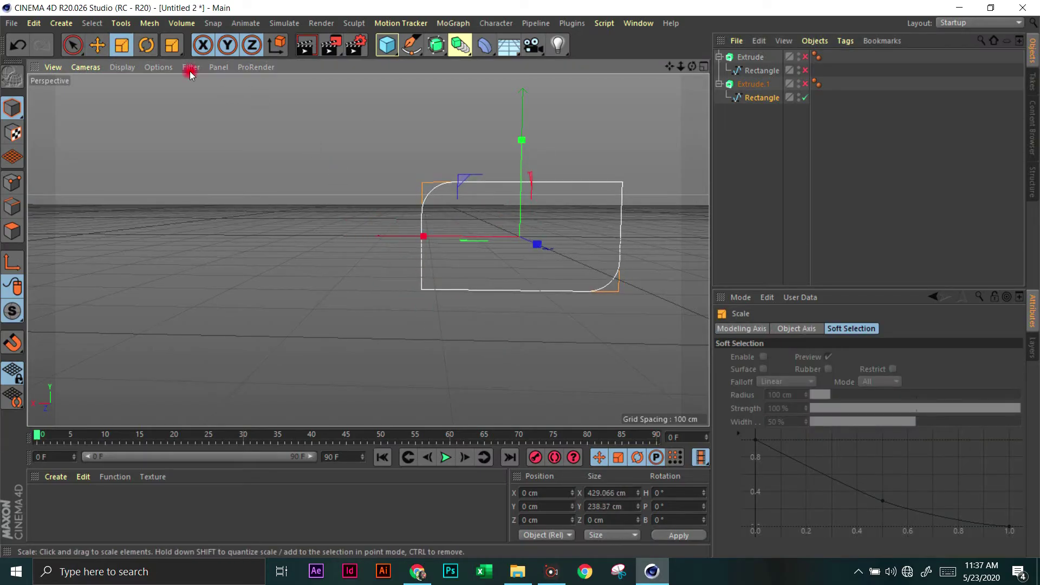
{"action": "left_click", "coordinate": [97, 45]}
{"action": "left_click", "coordinate": [805, 84]}
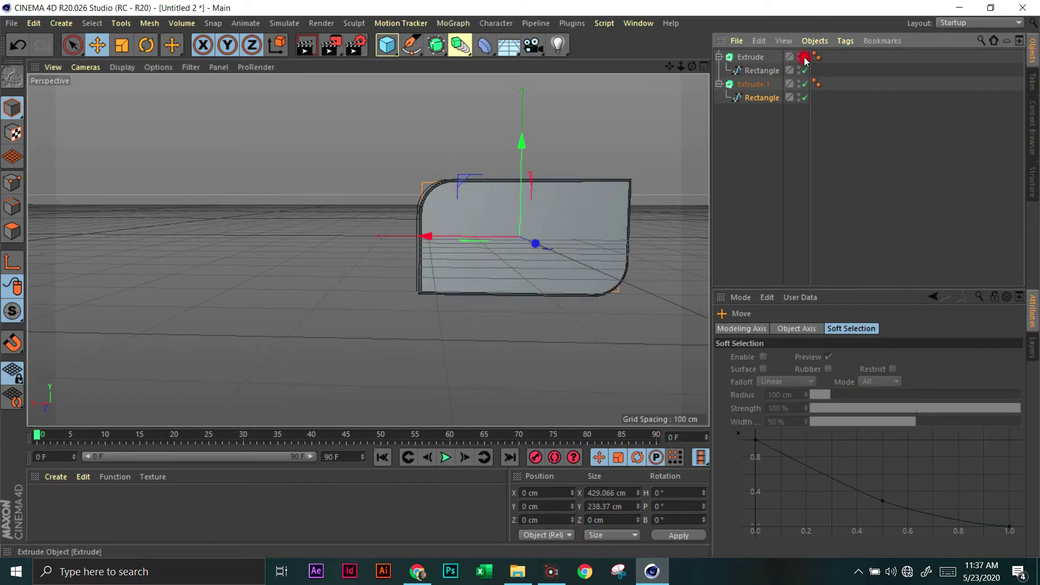
- Re-enable the first Extrude and offset Extrude.1 by 2.29 cm along Z
{"action": "left_click", "coordinate": [805, 56]}
{"action": "left_click_drag", "start_coordinate": [692, 66], "coordinate": [480, 202]}
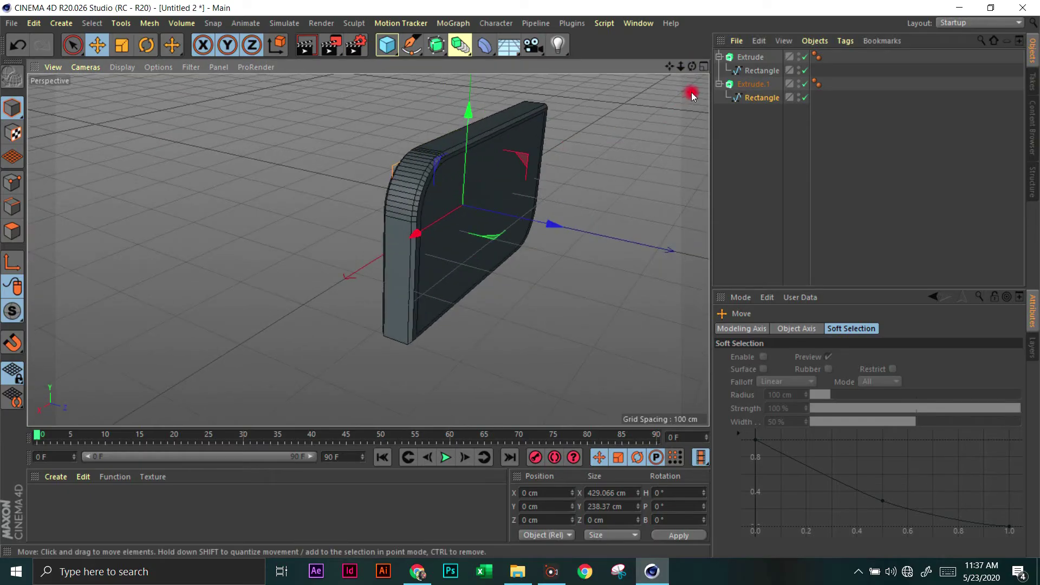
{"action": "left_click", "coordinate": [752, 84]}
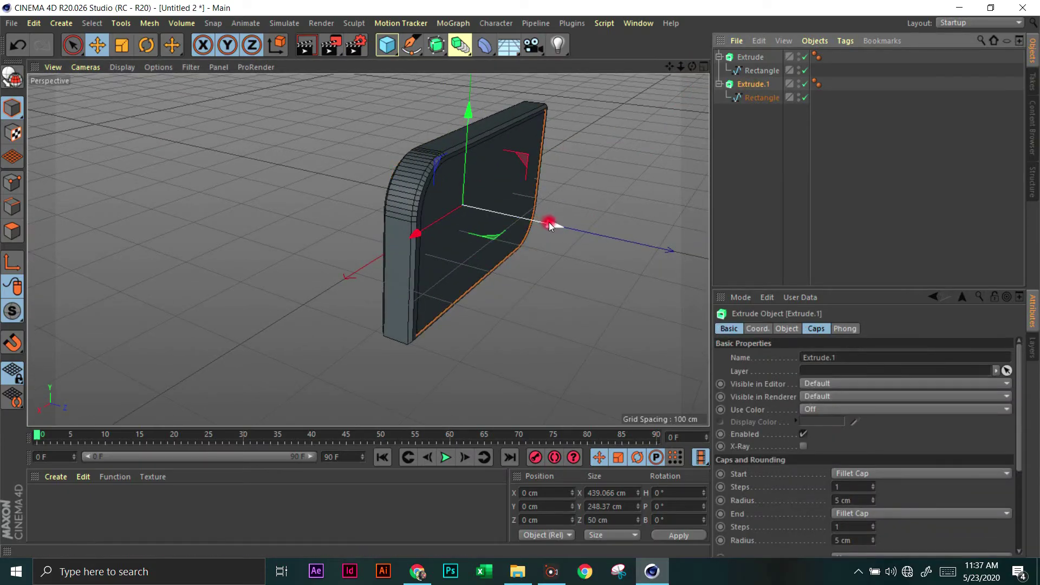
{"action": "left_click_drag", "start_coordinate": [548, 222], "coordinate": [367, 249]}
{"action": "left_click_drag", "start_coordinate": [518, 279], "coordinate": [367, 250], "text": "alt"}
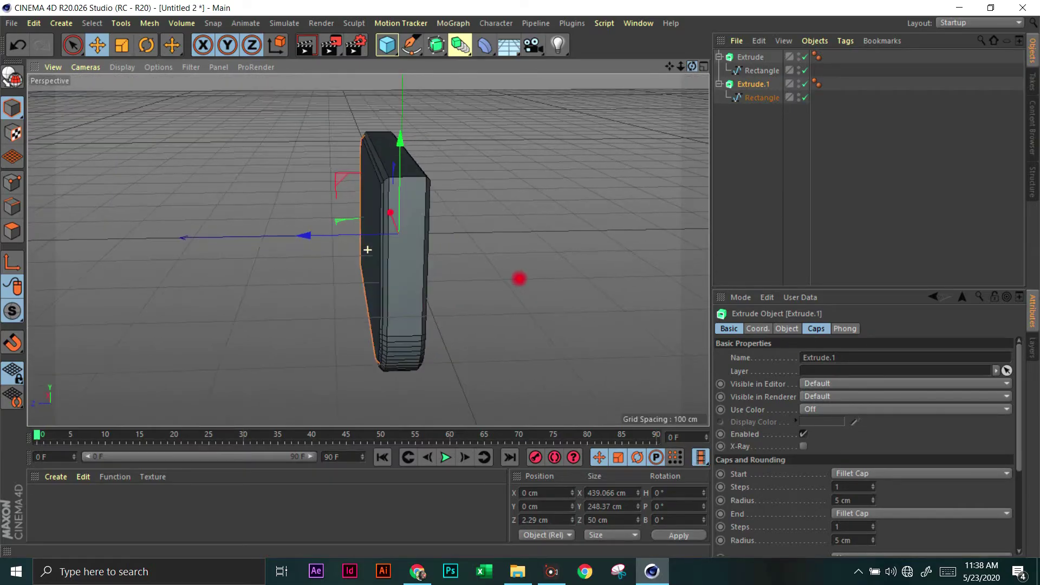
{"action": "left_click", "coordinate": [752, 58]}
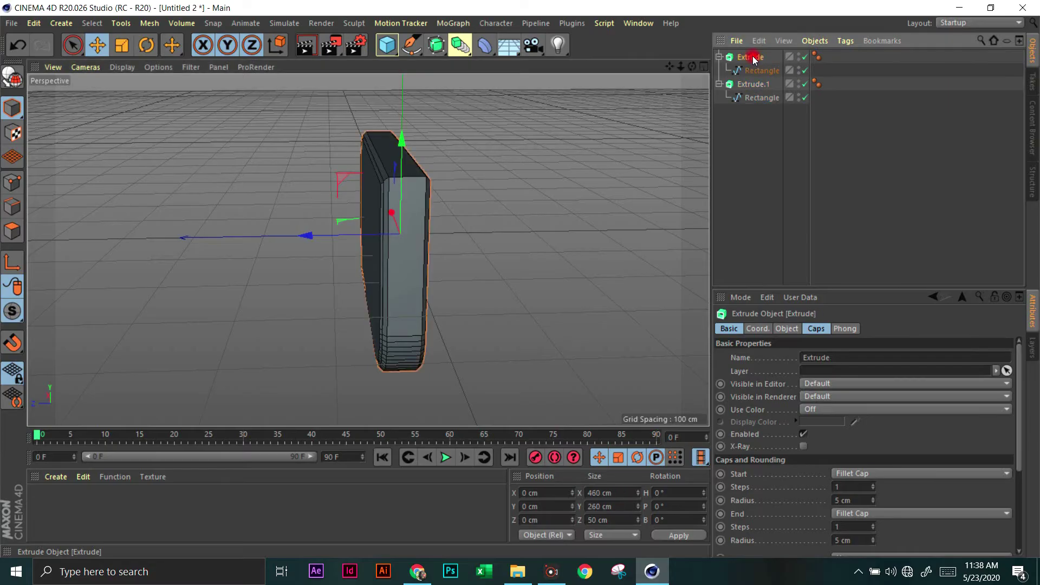
- Make the Extrude editable and add a loop cut at 70.594% offset
{"action": "left_click", "coordinate": [12, 77]}
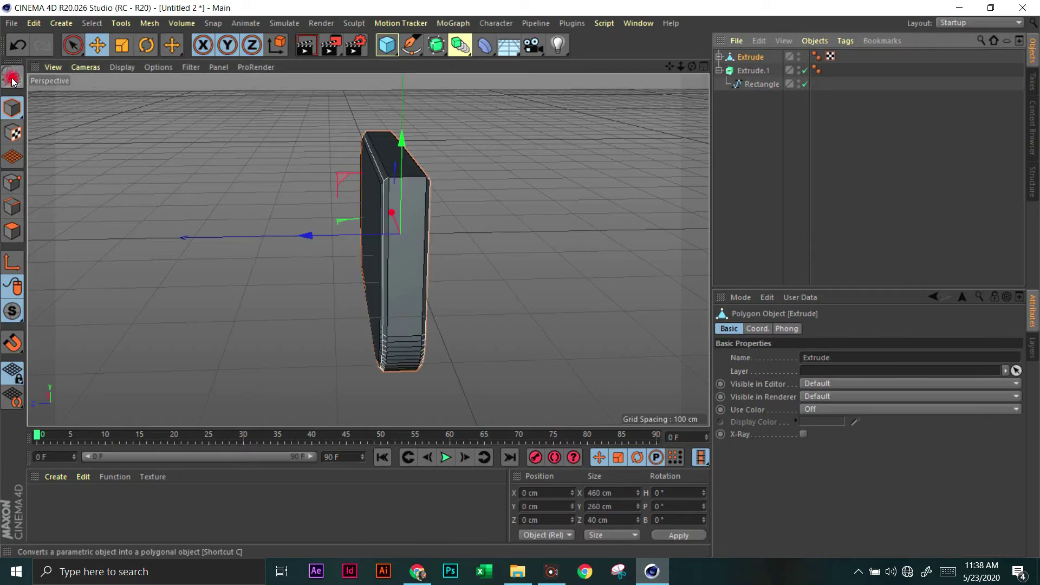
{"action": "left_click", "coordinate": [12, 206]}
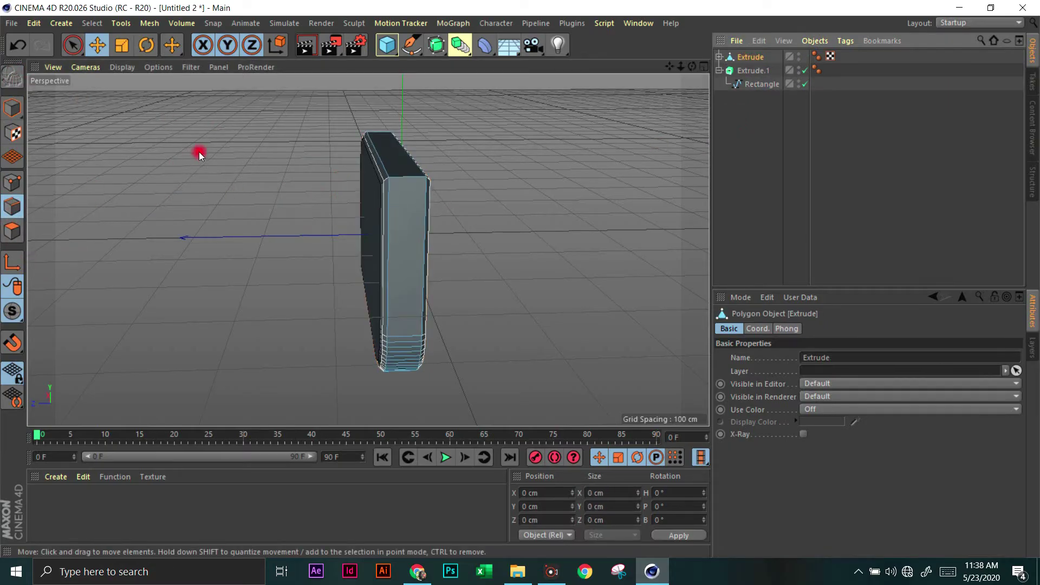
{"action": "right_click", "coordinate": [164, 107]}
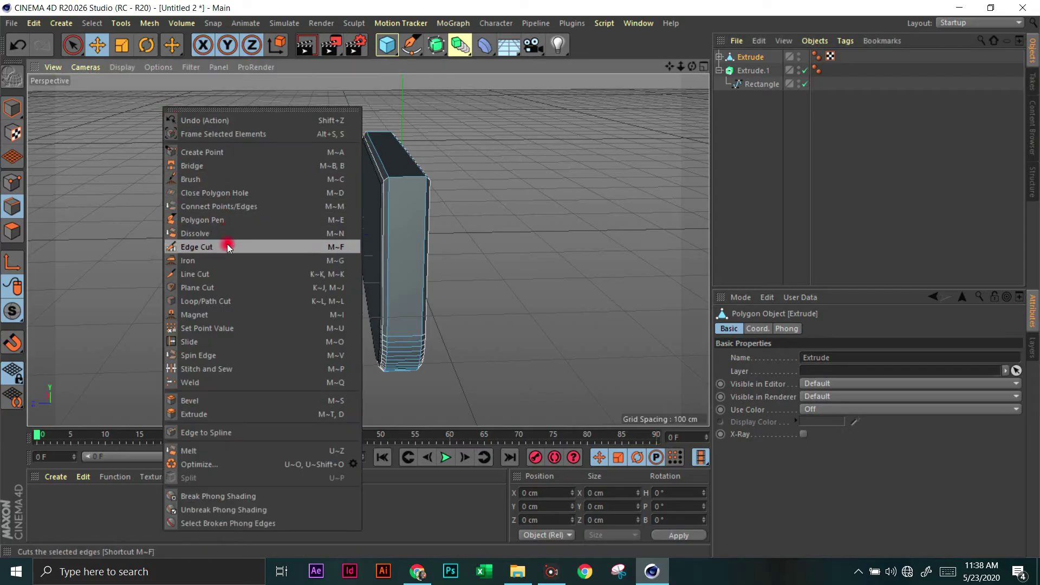
{"action": "left_click", "coordinate": [232, 299]}
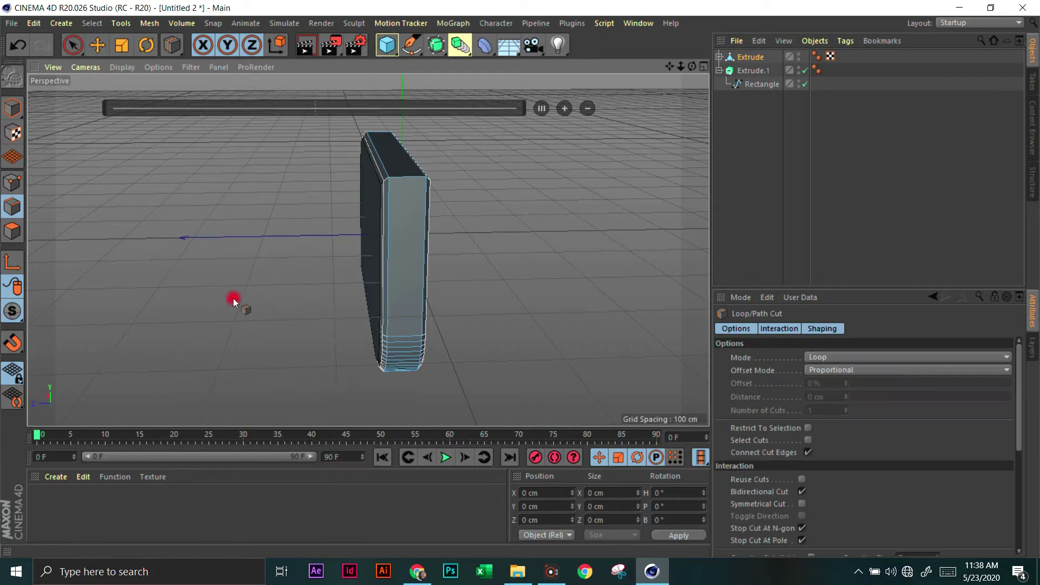
{"action": "left_click", "coordinate": [398, 182]}
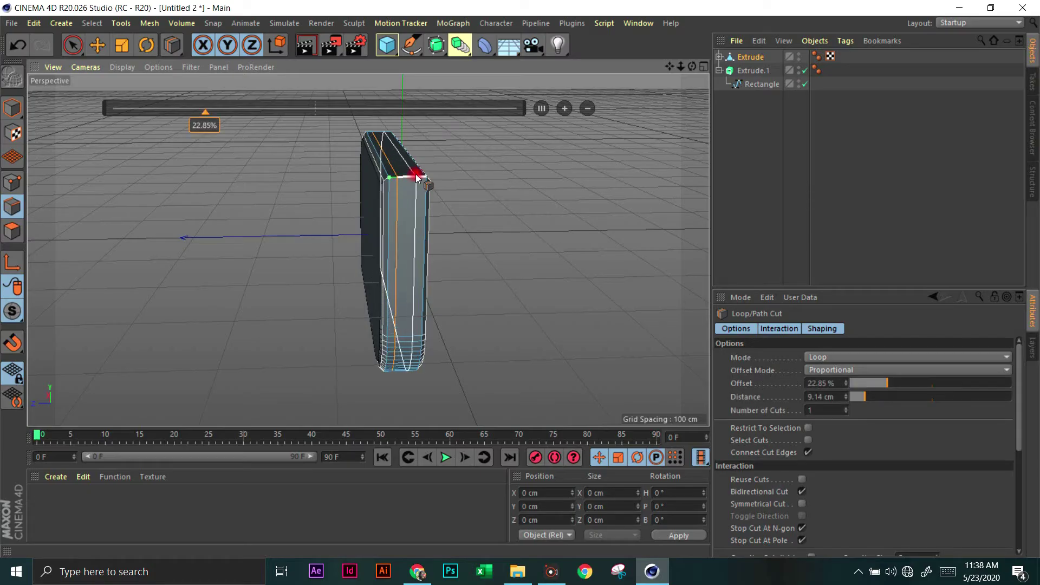
{"action": "left_click", "coordinate": [418, 174]}
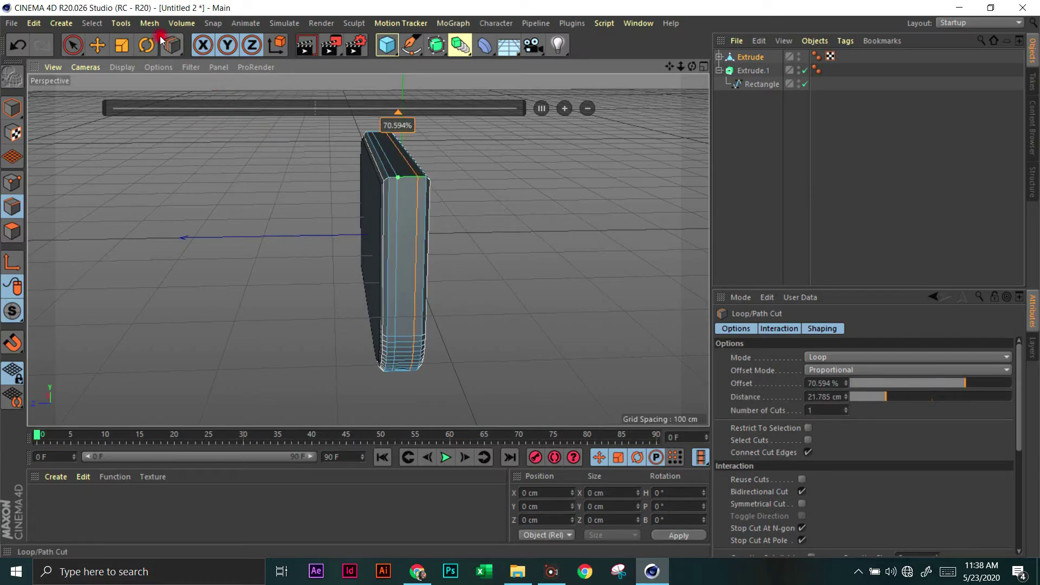
- Use Loop Selection to select the face loop around the frame's rim
{"action": "left_click", "coordinate": [106, 25]}
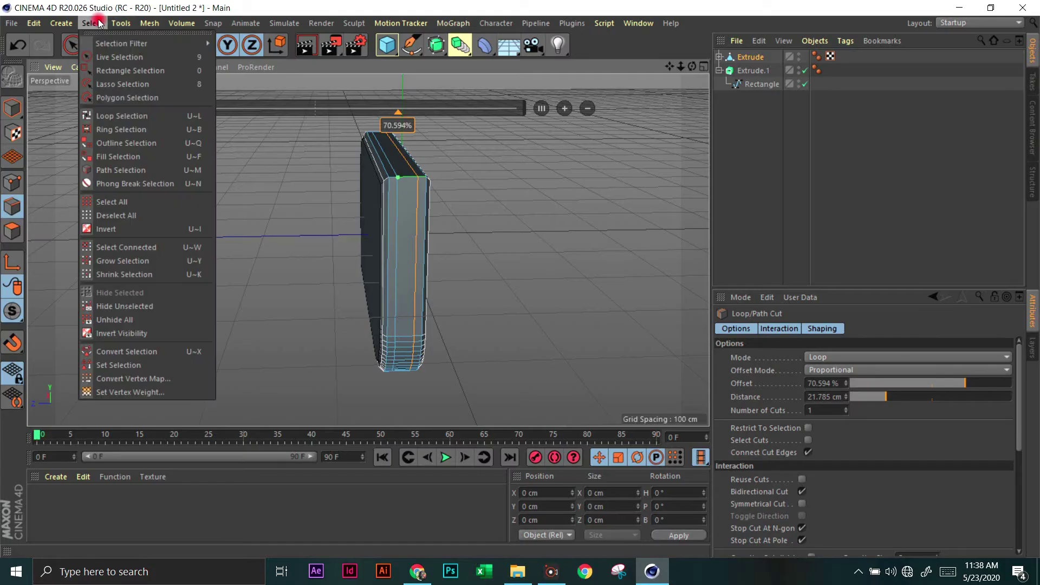
{"action": "left_click", "coordinate": [15, 233]}
{"action": "left_click", "coordinate": [15, 233]}
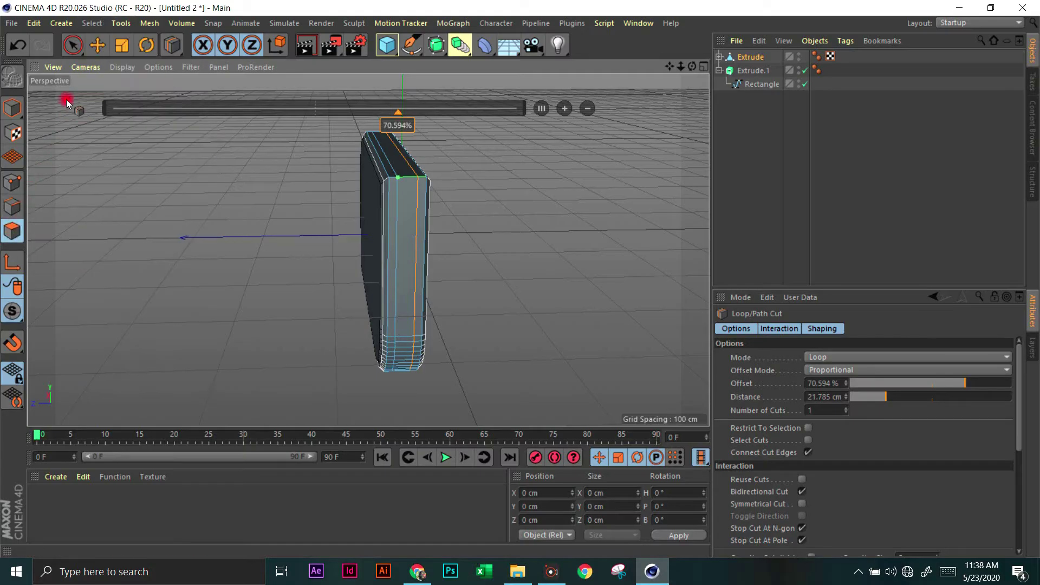
{"action": "left_click", "coordinate": [102, 25]}
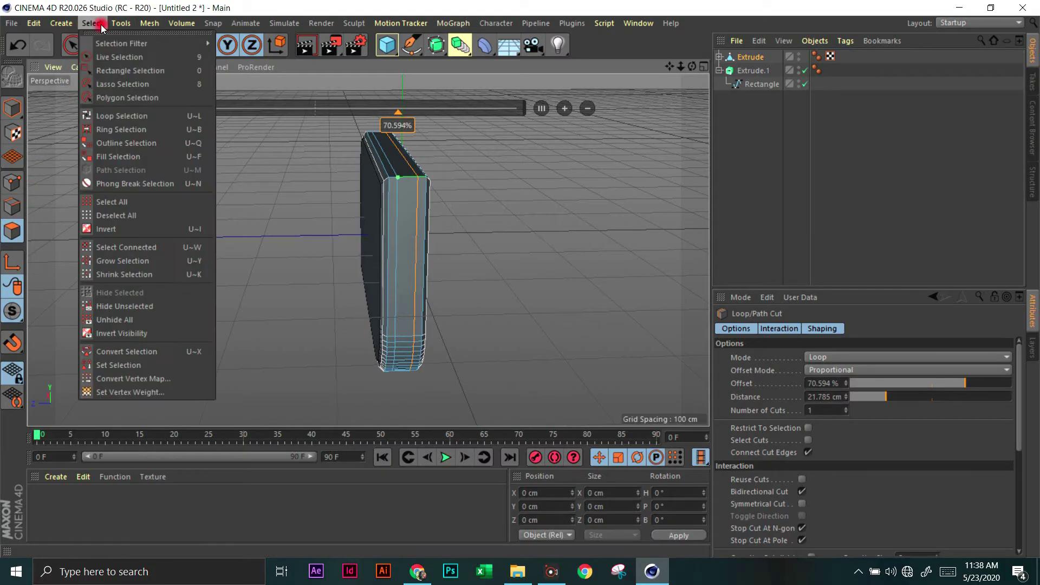
{"action": "left_click", "coordinate": [130, 116]}
{"action": "left_click", "coordinate": [406, 178]}
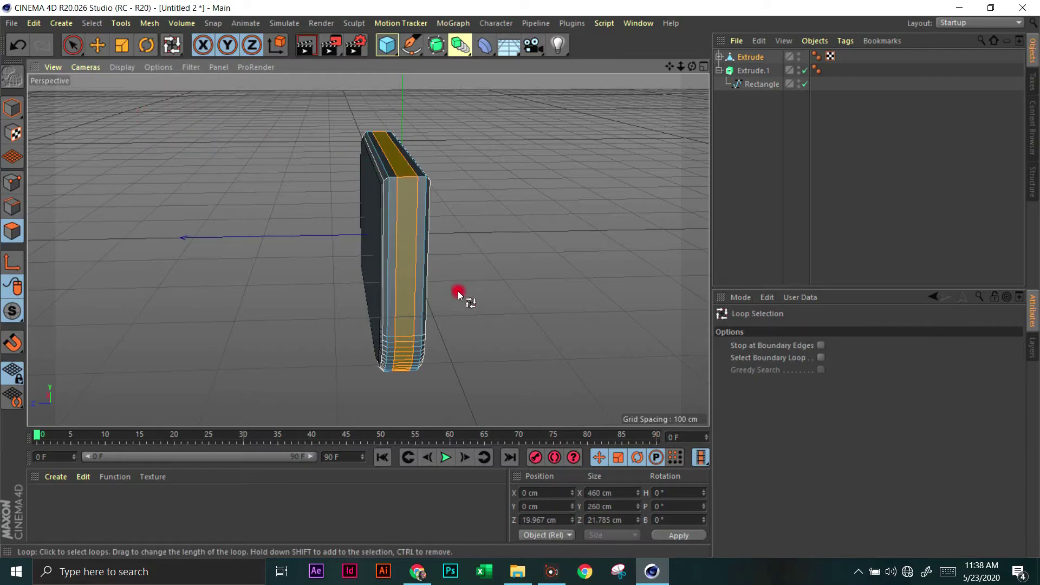
- Extrude the selected rim faces slightly outward
{"action": "right_click", "coordinate": [541, 196]}
{"action": "left_click", "coordinate": [572, 276]}
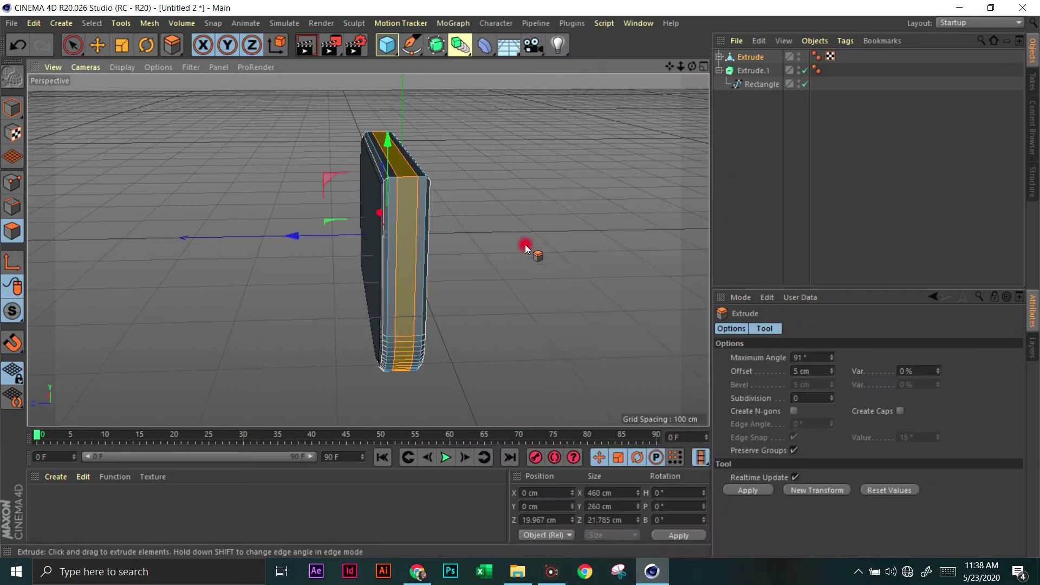
{"action": "scroll", "coordinate": [458, 231], "scroll_direction": "up", "scroll_amount": 5}
{"action": "left_click_drag", "start_coordinate": [449, 227], "coordinate": [520, 285]}
{"action": "left_click_drag", "start_coordinate": [693, 65], "coordinate": [297, 122]}
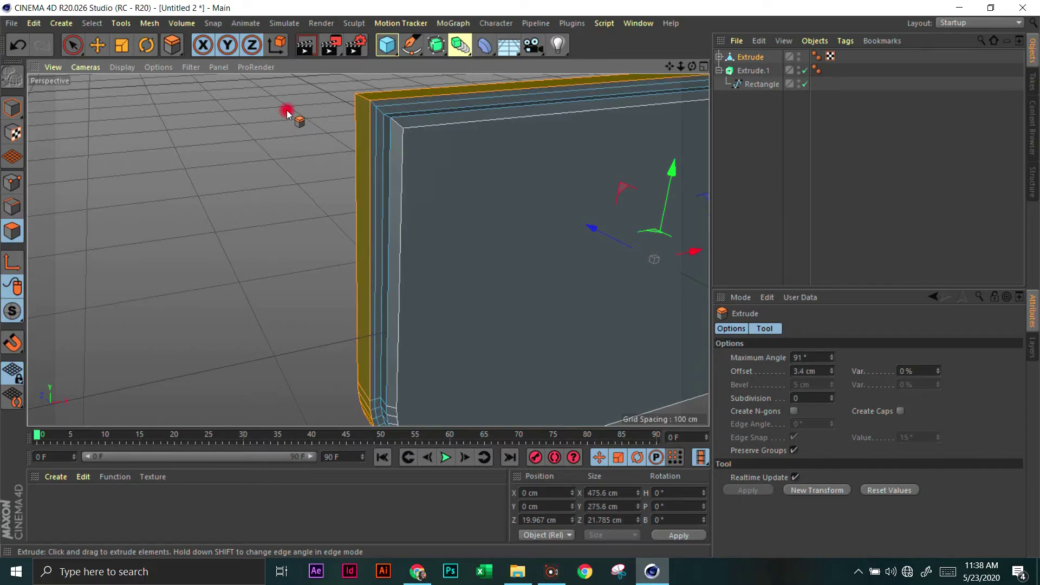
- Bevel the rim faces by 3.3 cm and inspect the rounded corner
{"action": "right_click", "coordinate": [287, 112]}
{"action": "left_click", "coordinate": [332, 262]}
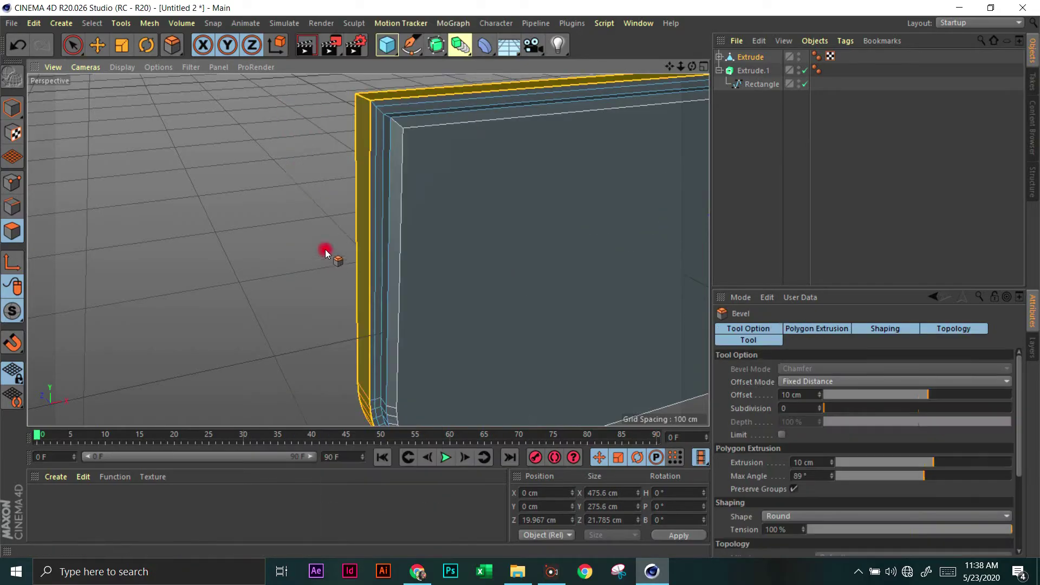
{"action": "left_click_drag", "start_coordinate": [287, 146], "coordinate": [332, 147]}
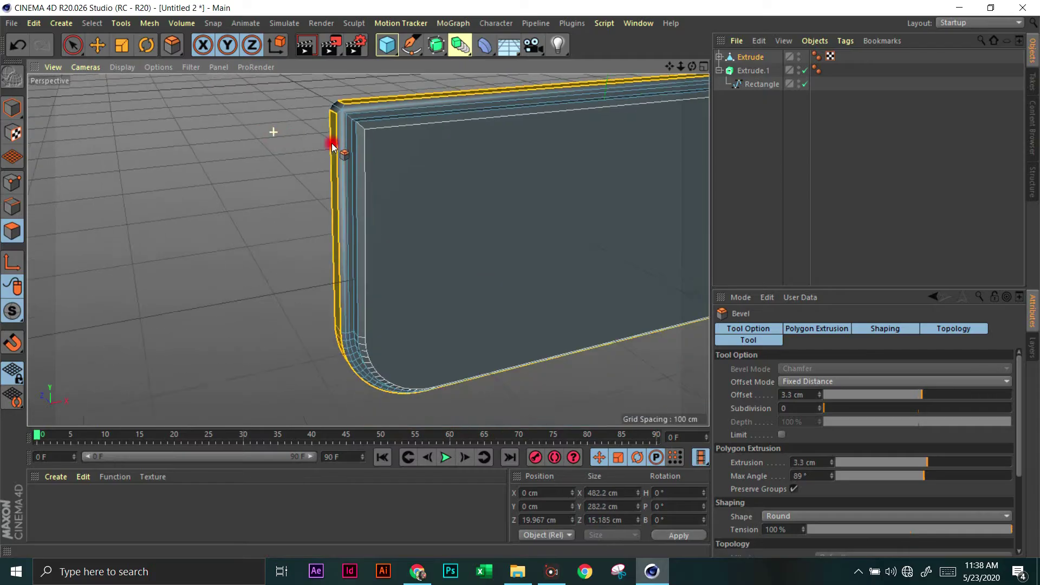
{"action": "left_click_drag", "start_coordinate": [689, 69], "coordinate": [520, 279]}
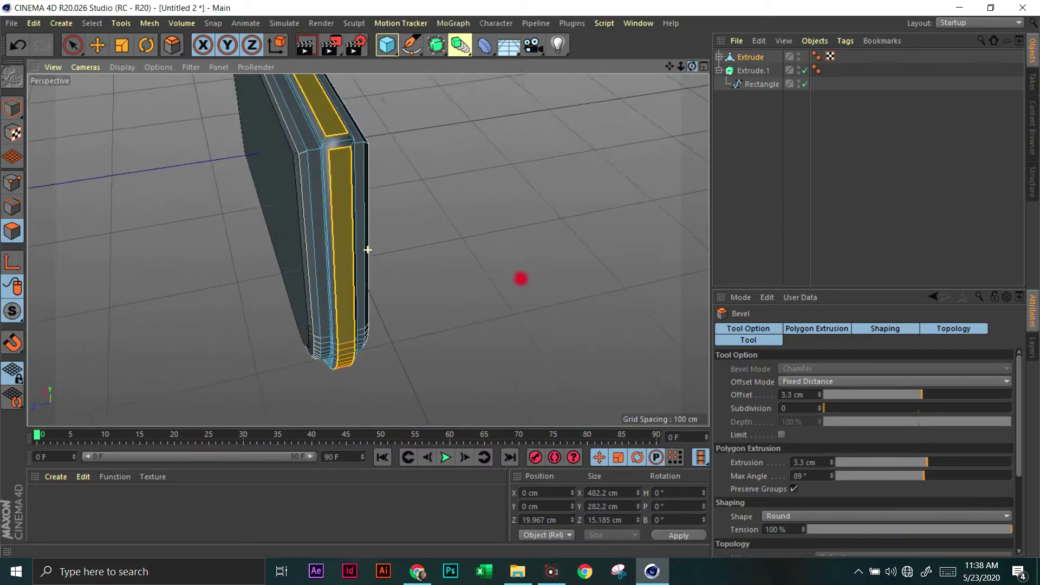
{"action": "left_click", "coordinate": [320, 102]}
{"action": "left_click_drag", "start_coordinate": [320, 102], "coordinate": [360, 102], "text": "alt"}
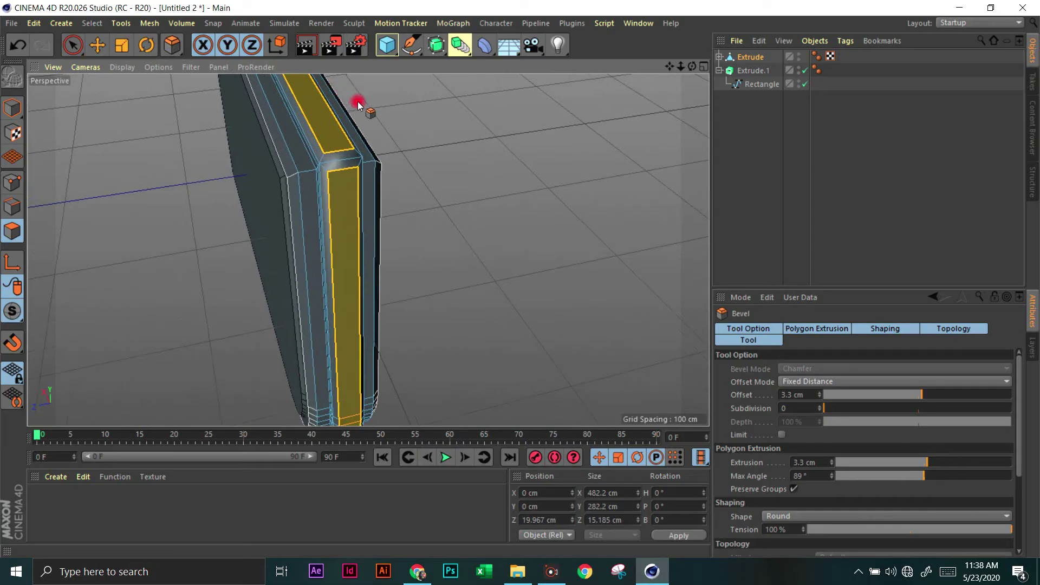
{"action": "left_click_drag", "start_coordinate": [692, 70], "coordinate": [301, 191]}
- Return to Model mode with the Move tool and view the whole panel
{"action": "left_click", "coordinate": [12, 108]}
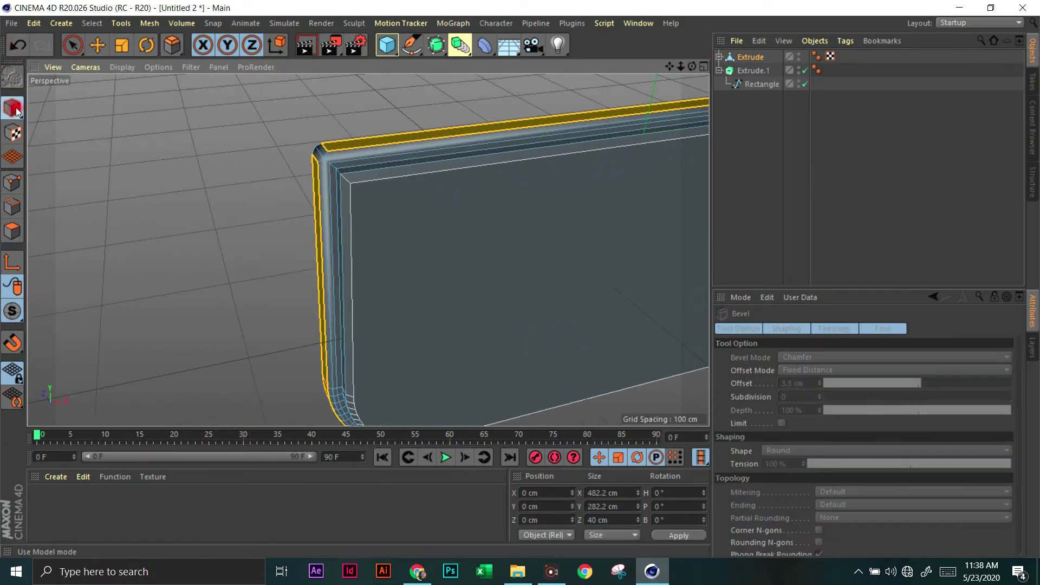
{"action": "left_click", "coordinate": [97, 45]}
{"action": "left_click", "coordinate": [134, 124]}
{"action": "left_click_drag", "start_coordinate": [134, 124], "coordinate": [427, 194], "text": "alt"}
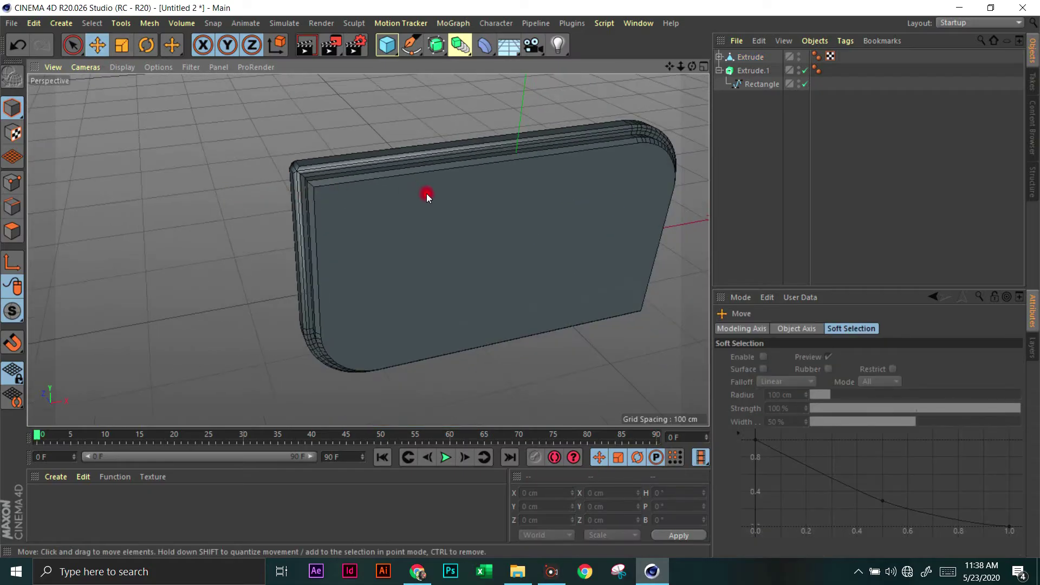
{"action": "left_click_drag", "start_coordinate": [694, 68], "coordinate": [425, 186]}
{"action": "scroll", "coordinate": [417, 185], "scroll_direction": "up", "scroll_amount": 3}
{"action": "scroll", "coordinate": [410, 184], "scroll_direction": "up", "scroll_amount": 2}
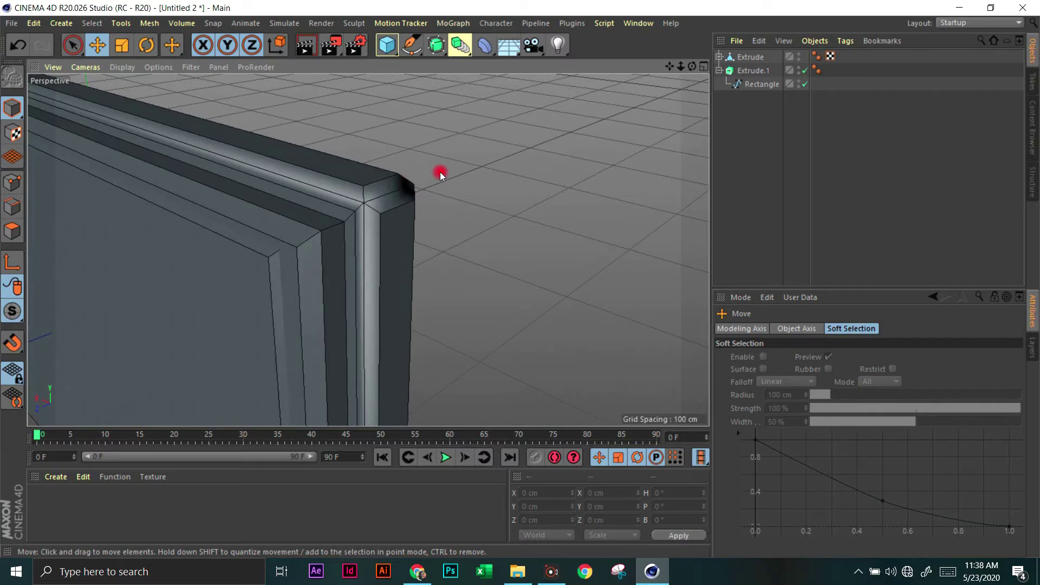
{"action": "scroll", "coordinate": [418, 186], "scroll_direction": "up", "scroll_amount": 4}
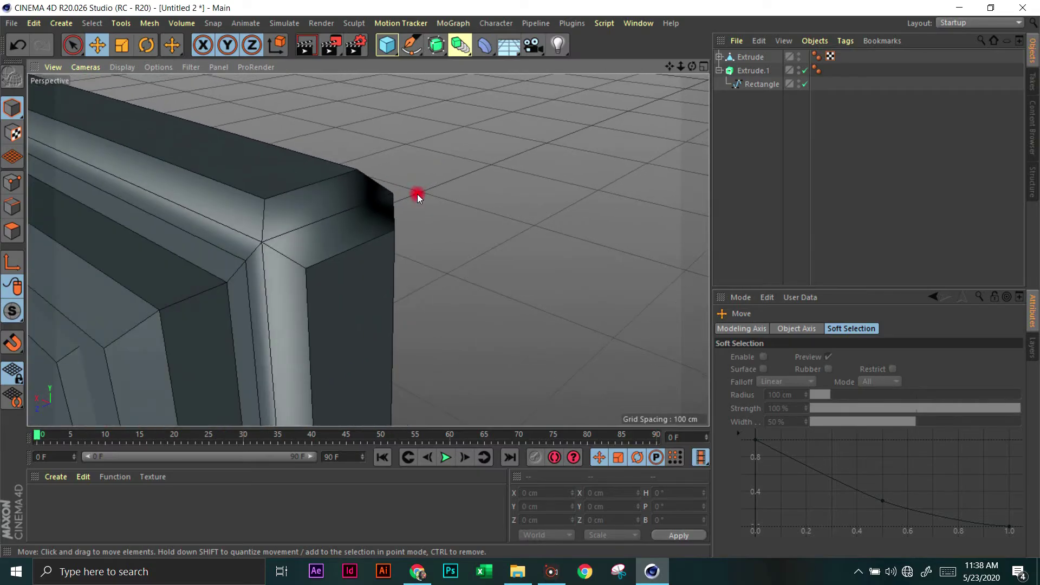
- Undo the old bevel and re-bevel the top and front polygons to about 0.09 cm
{"action": "key", "text": "ctrl+z"}
{"action": "key", "text": "ctrl+z"}
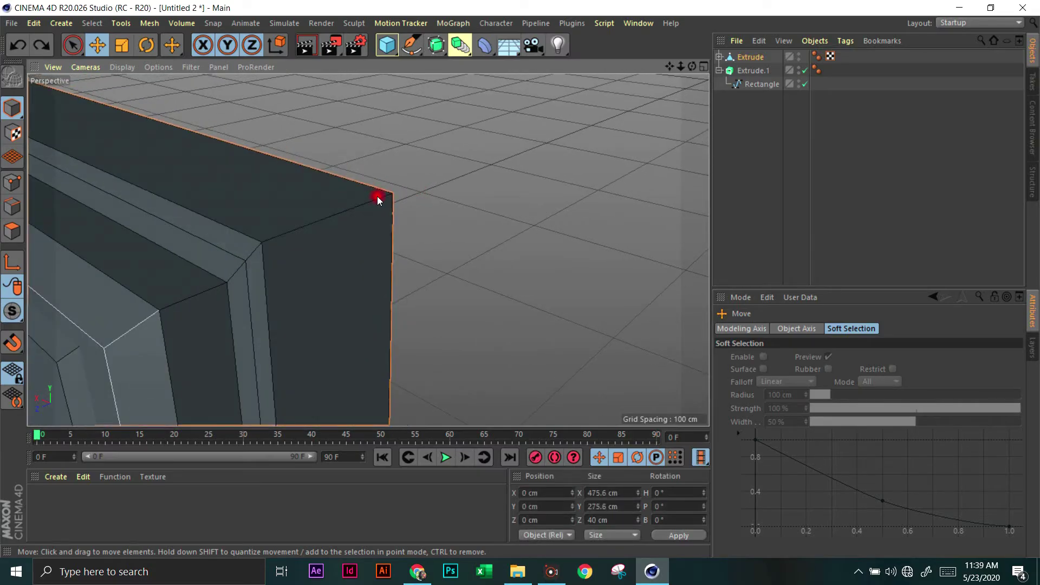
{"action": "left_click_drag", "start_coordinate": [692, 65], "coordinate": [341, 157]}
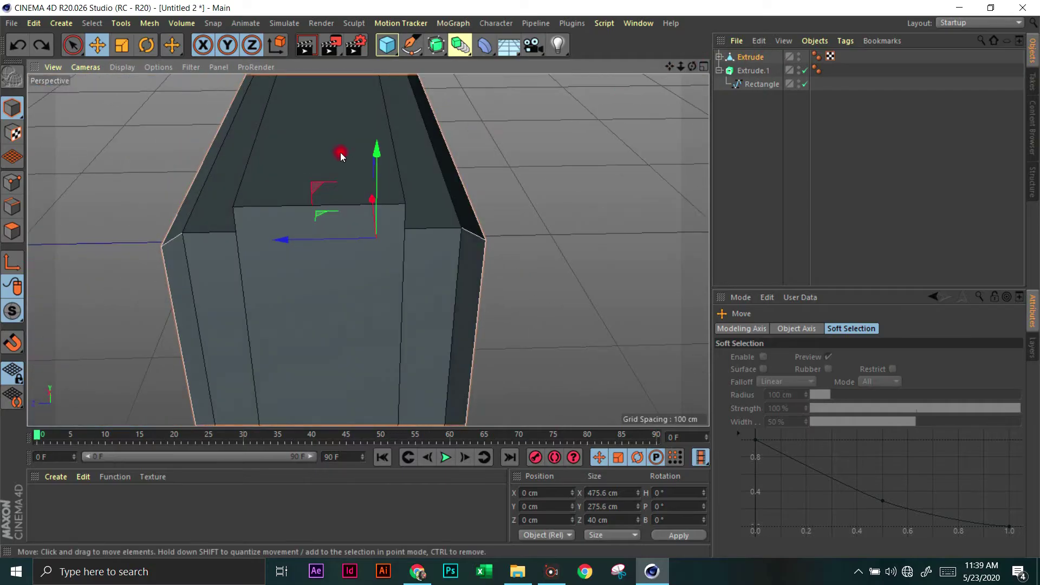
{"action": "left_click", "coordinate": [12, 230]}
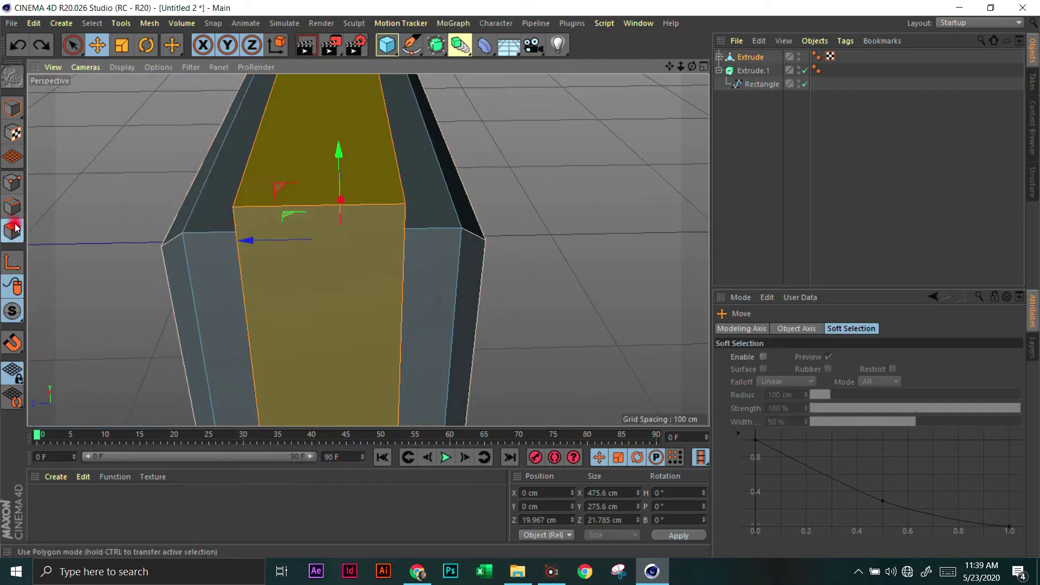
{"action": "right_click", "coordinate": [626, 95]}
{"action": "left_click", "coordinate": [657, 273]}
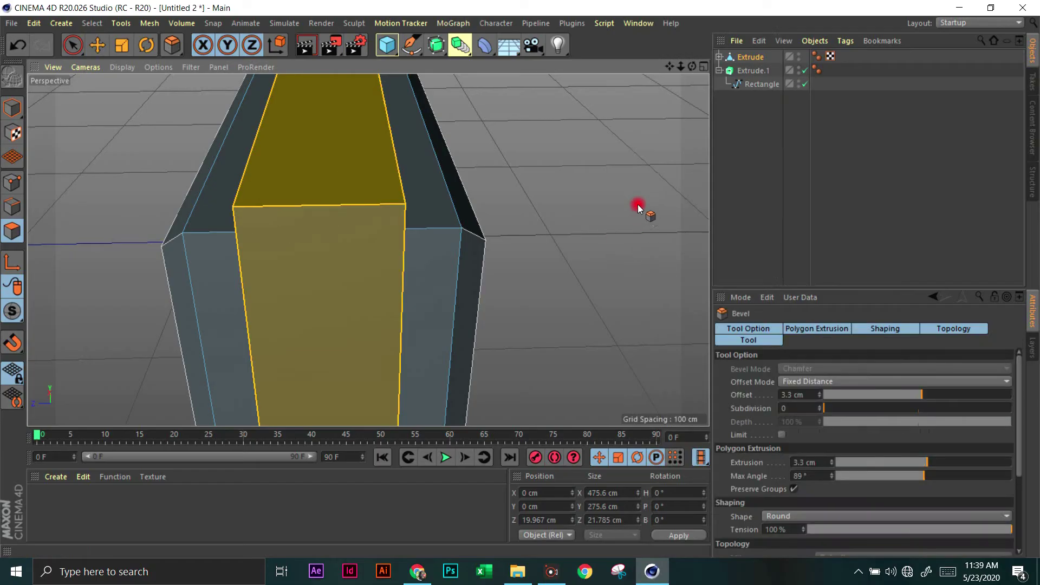
{"action": "left_click_drag", "start_coordinate": [575, 197], "coordinate": [521, 281]}
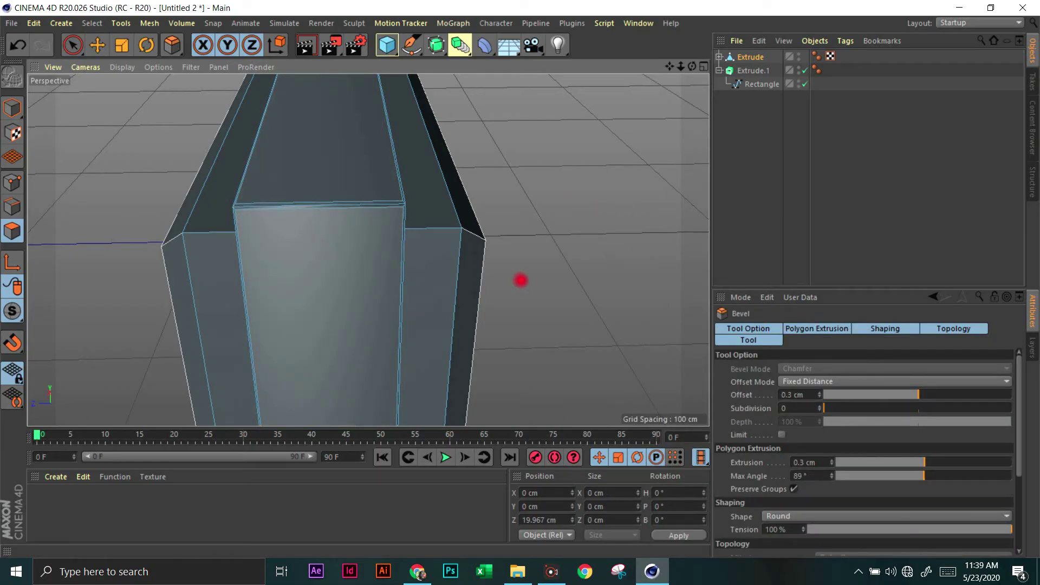
{"action": "left_click_drag", "start_coordinate": [568, 195], "coordinate": [521, 282]}
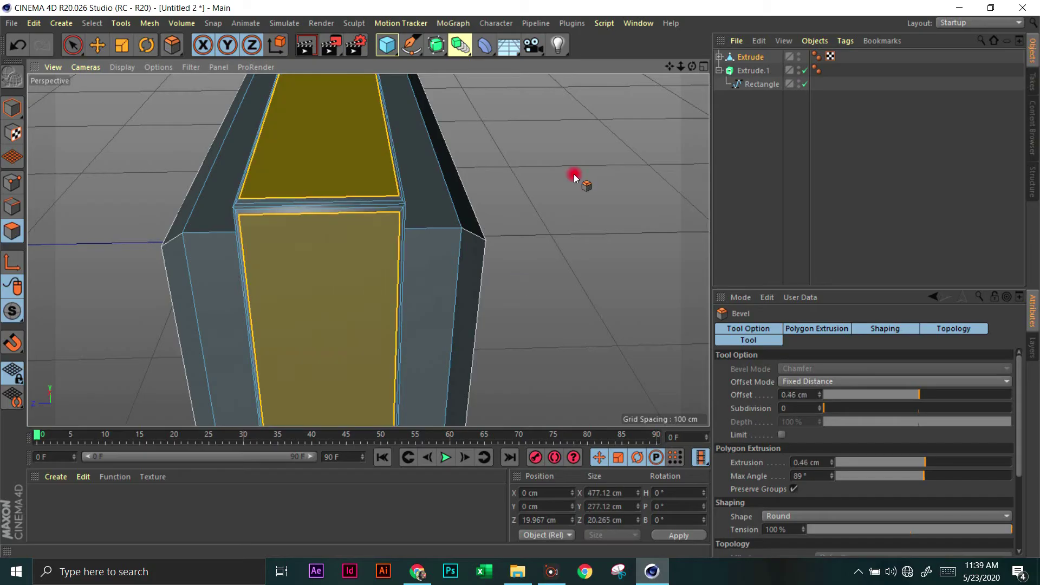
{"action": "left_click_drag", "start_coordinate": [575, 177], "coordinate": [32, 79]}
- Switch back to Model mode with the Move tool
{"action": "left_click", "coordinate": [12, 108]}
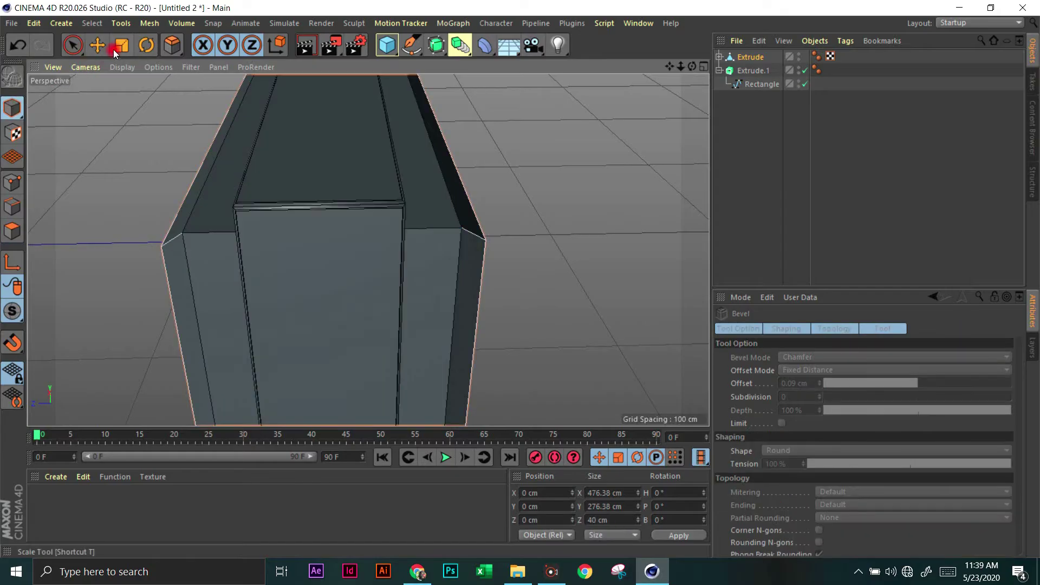
{"action": "left_click", "coordinate": [98, 46]}
{"action": "left_click", "coordinate": [519, 180]}
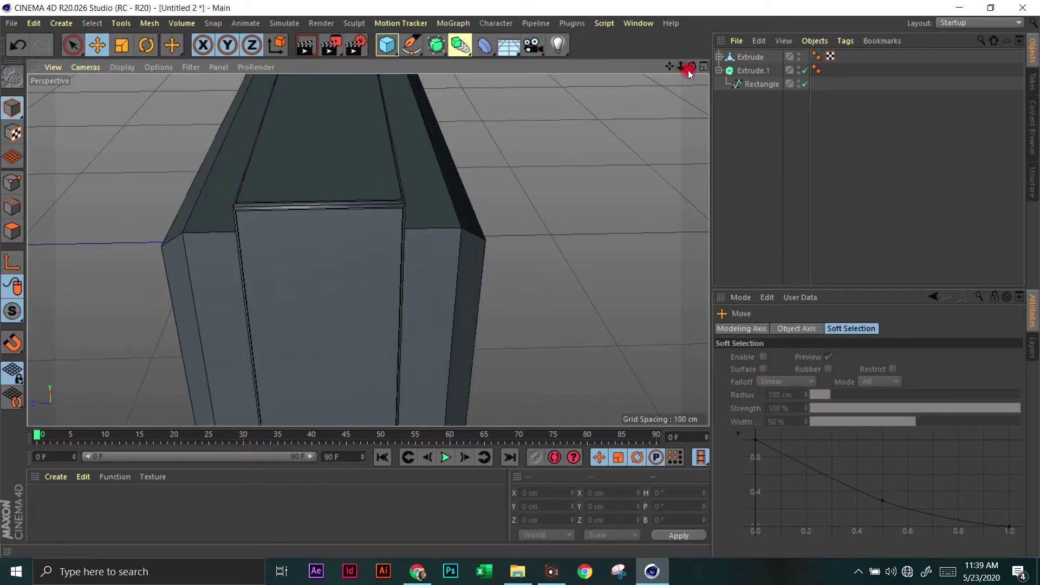
- Disable Extrude.1 and hide the Extrude object in the viewport
{"action": "left_click_drag", "start_coordinate": [688, 69], "coordinate": [515, 167], "text": "alt"}
{"action": "scroll", "coordinate": [332, 161], "scroll_direction": "down", "scroll_amount": 5}
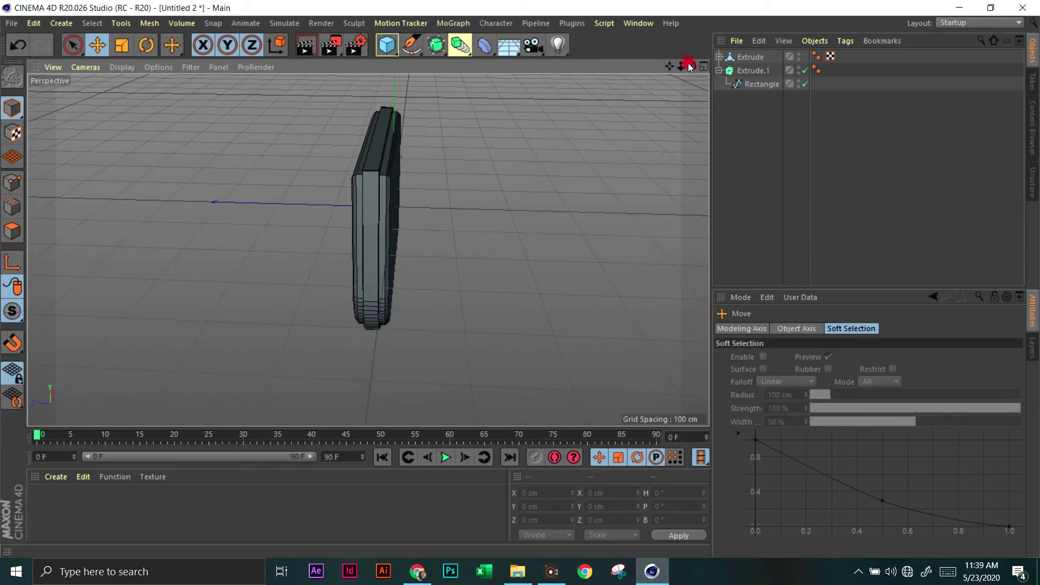
{"action": "left_click_drag", "start_coordinate": [692, 67], "coordinate": [625, 139]}
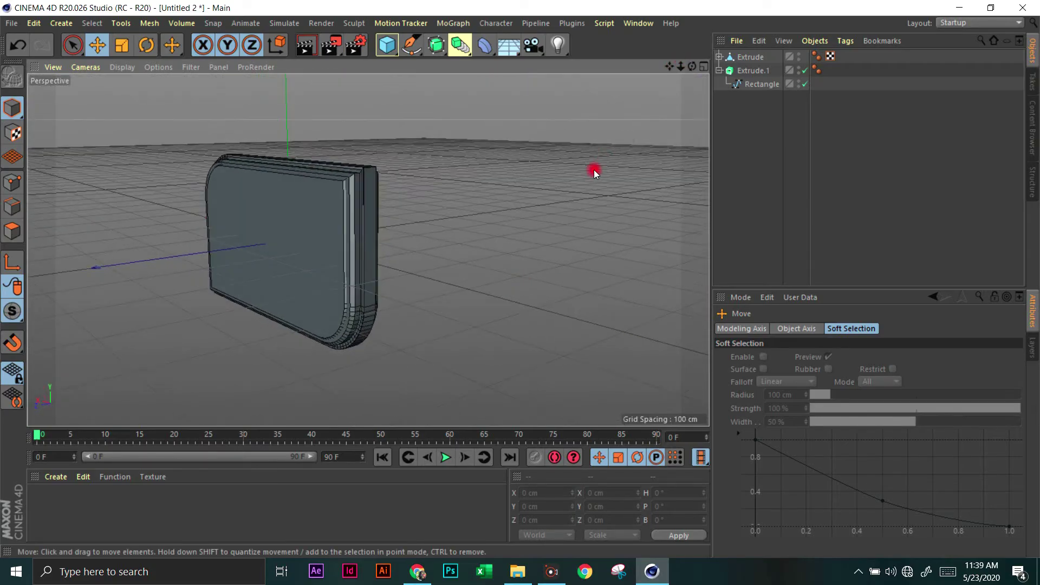
{"action": "left_click", "coordinate": [756, 86]}
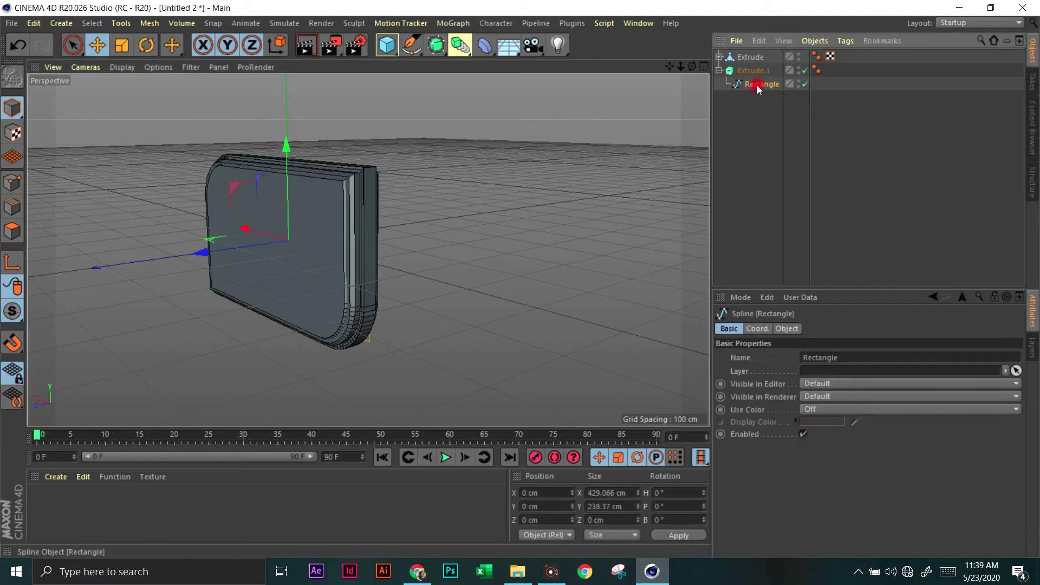
{"action": "left_click", "coordinate": [806, 71]}
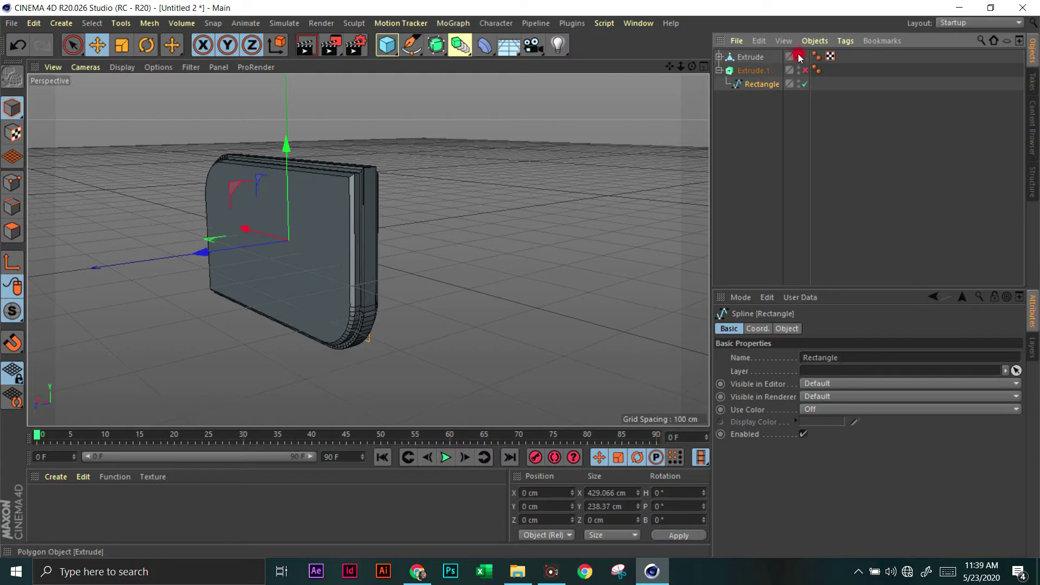
{"action": "left_click", "coordinate": [799, 57]}
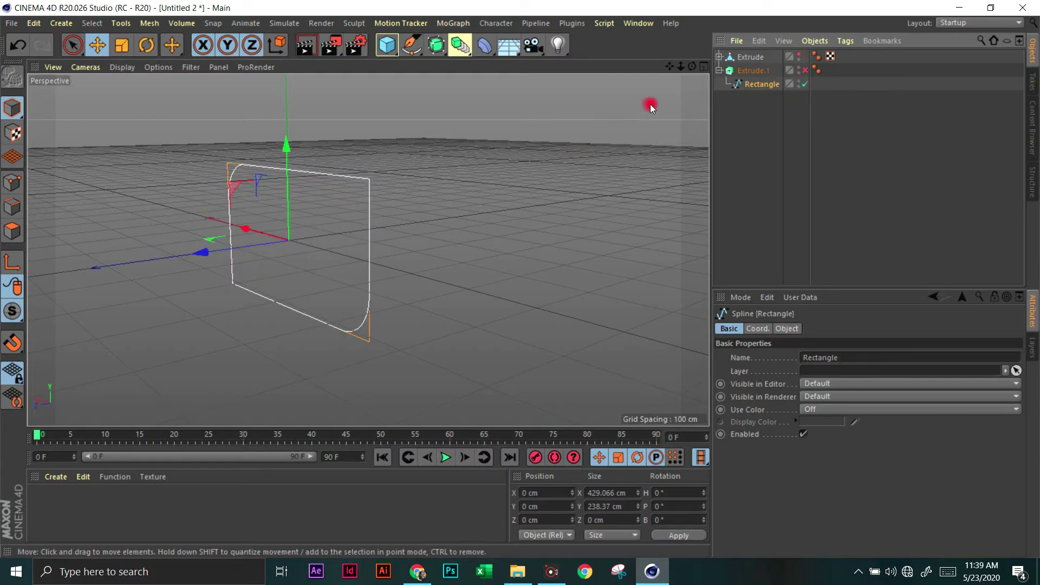
- Copy the Rectangle spline to the top level and disable the Rectangle inside Extrude.1
{"action": "left_click_drag", "start_coordinate": [691, 66], "coordinate": [520, 279]}
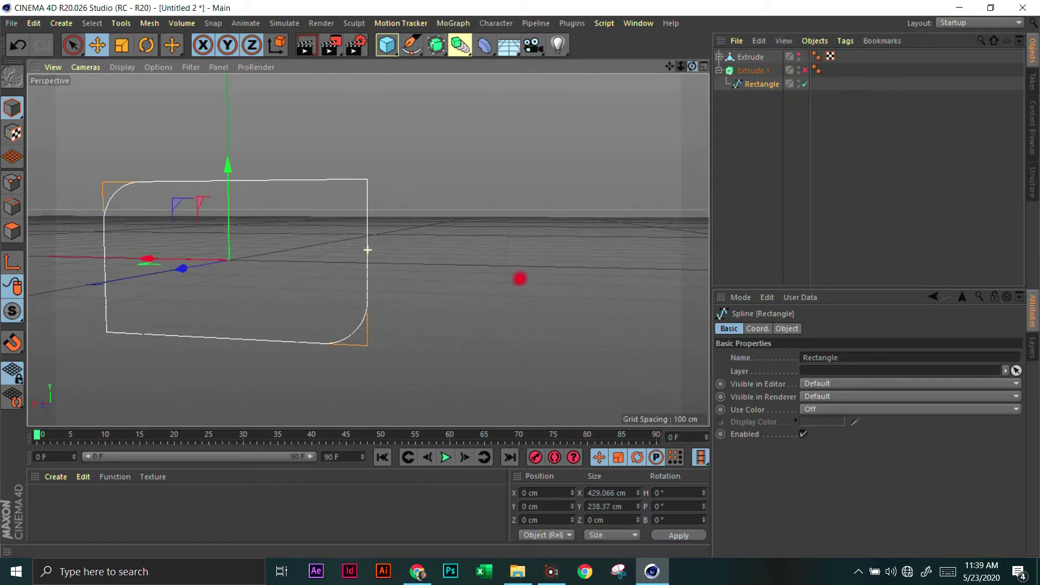
{"action": "left_click", "coordinate": [753, 83]}
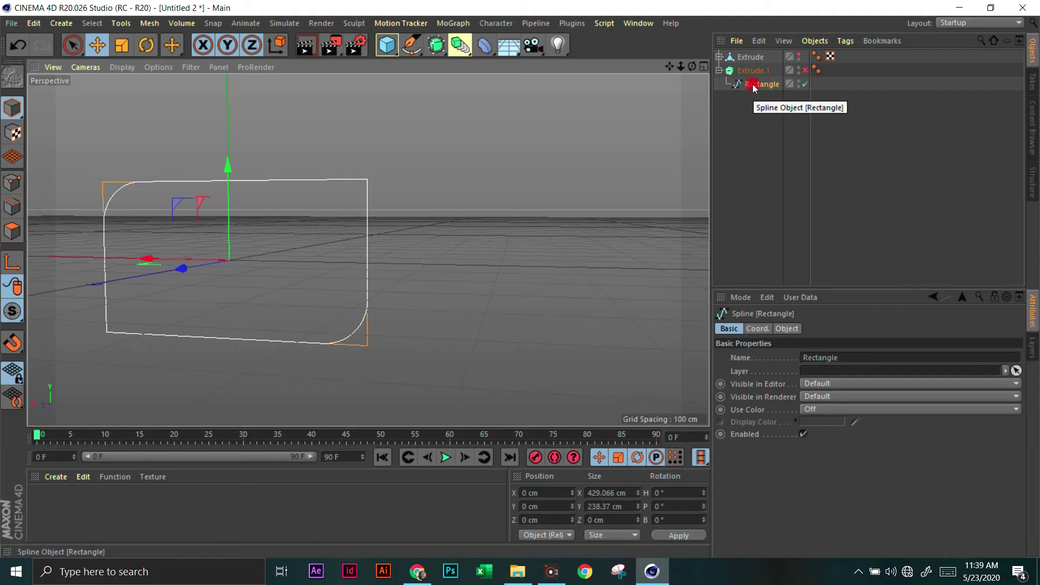
{"action": "left_click_drag", "start_coordinate": [752, 84], "coordinate": [757, 96]}
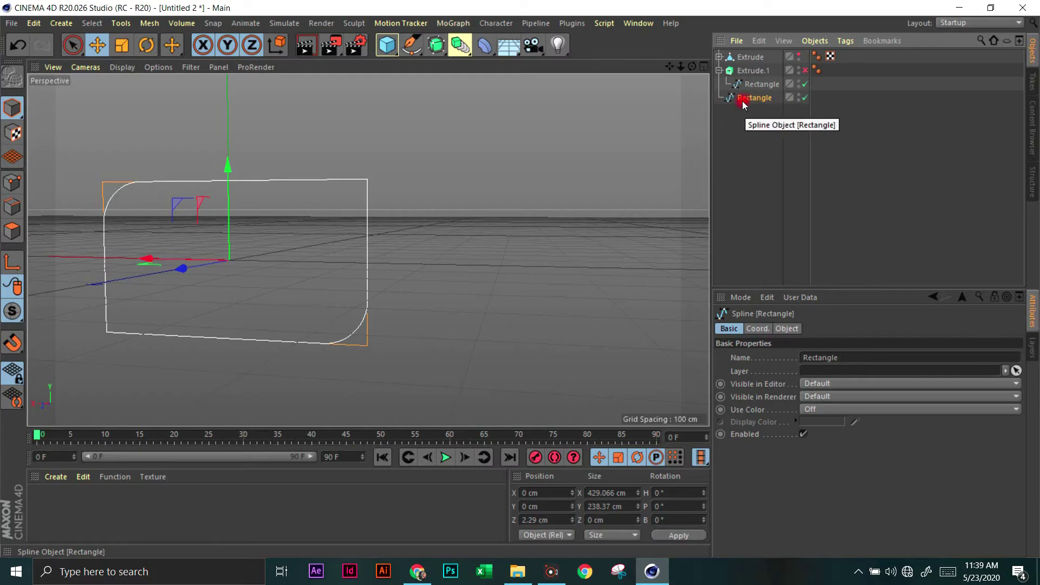
{"action": "left_click", "coordinate": [691, 67]}
{"action": "mouse_move", "coordinate": [691, 65]}
{"action": "left_mouse_down"}
{"action": "mouse_move", "coordinate": [520, 279]}
{"action": "mouse_move", "coordinate": [531, 276]}
{"action": "left_mouse_up"}
{"action": "left_click", "coordinate": [811, 98]}
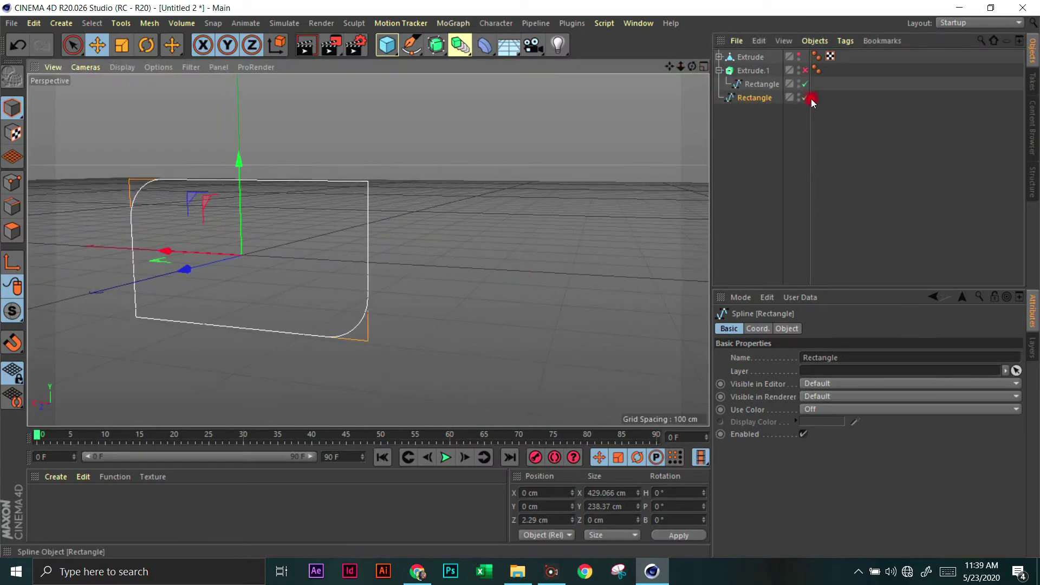
{"action": "left_click", "coordinate": [804, 83]}
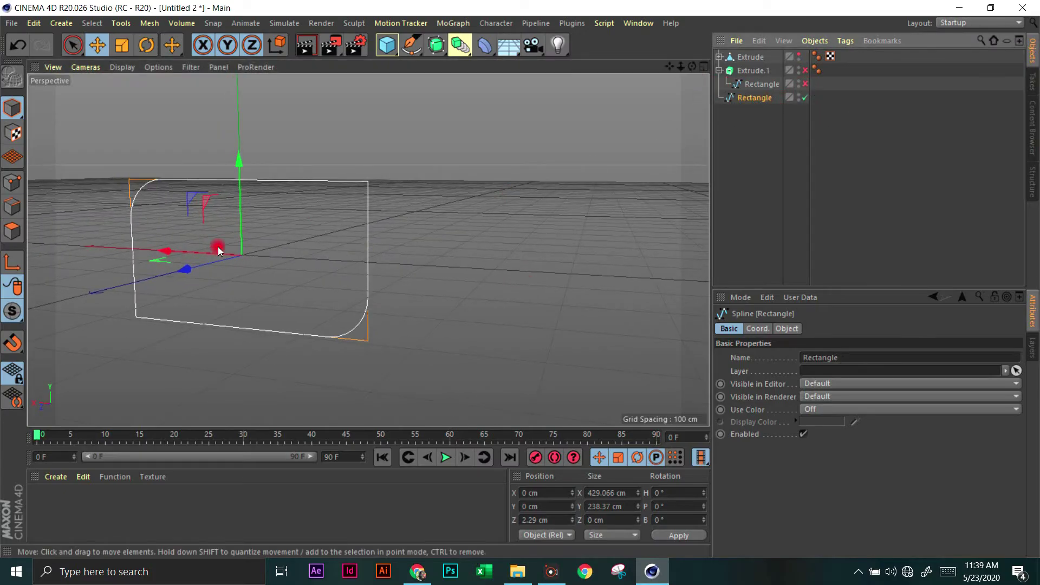
- Scale the top-level Rectangle up to about 472 × 262 cm and re-enable Extrude.1 and its Rectangle
{"action": "left_click", "coordinate": [121, 45]}
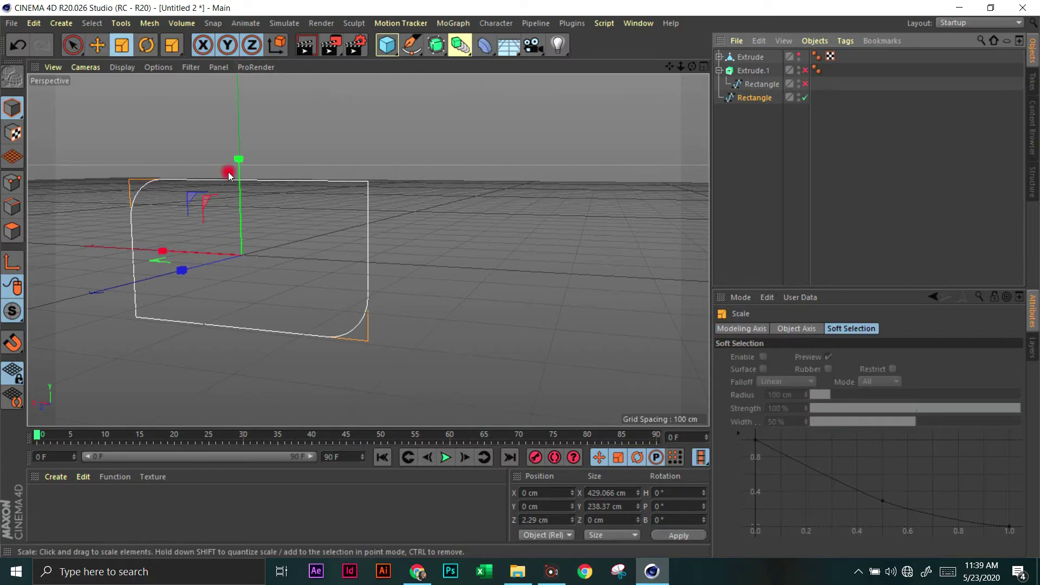
{"action": "mouse_move", "coordinate": [229, 175]}
{"action": "left_mouse_down"}
{"action": "mouse_move", "coordinate": [279, 232]}
{"action": "mouse_move", "coordinate": [186, 98]}
{"action": "mouse_move", "coordinate": [274, 228]}
{"action": "mouse_move", "coordinate": [240, 165]}
{"action": "left_mouse_up"}
{"action": "left_click", "coordinate": [98, 45]}
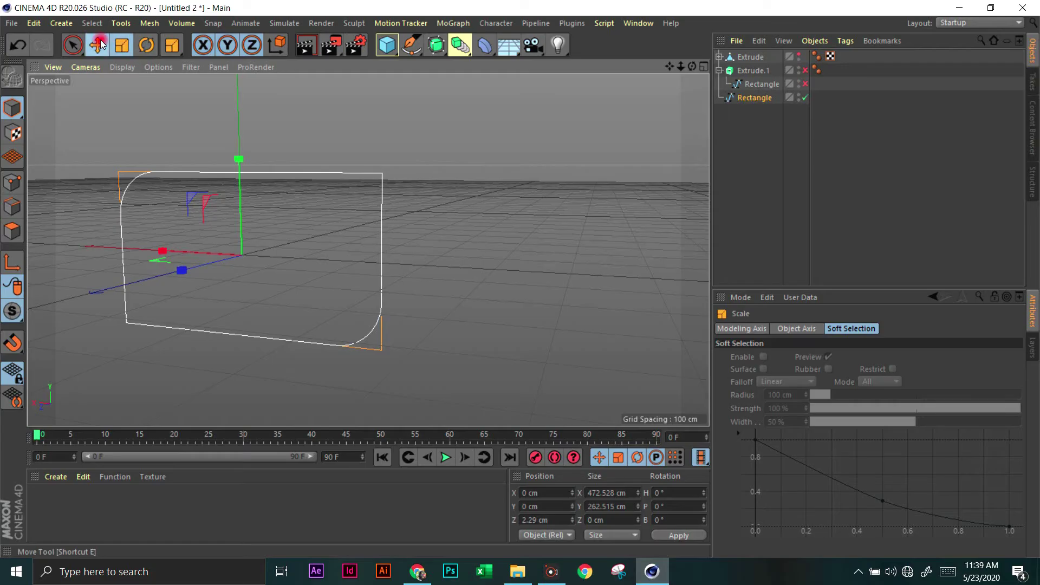
{"action": "left_click", "coordinate": [791, 87]}
{"action": "left_click", "coordinate": [806, 71]}
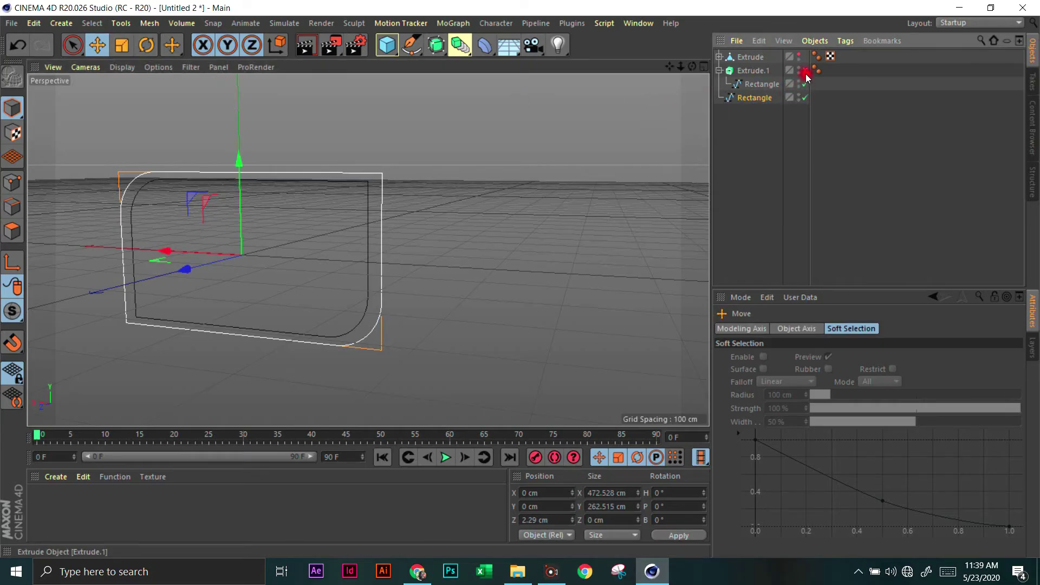
{"action": "left_click", "coordinate": [806, 71]}
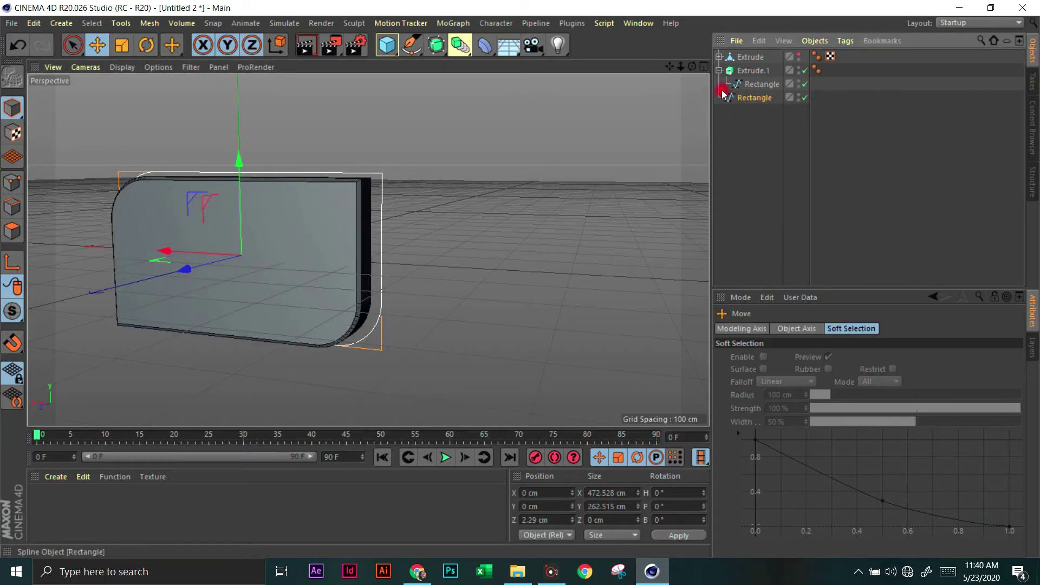
- Orbit to a front view and undo an accidental copy of Extrude.1 under the Rectangle
{"action": "left_click_drag", "start_coordinate": [691, 66], "coordinate": [520, 278]}
{"action": "left_click", "coordinate": [736, 117]}
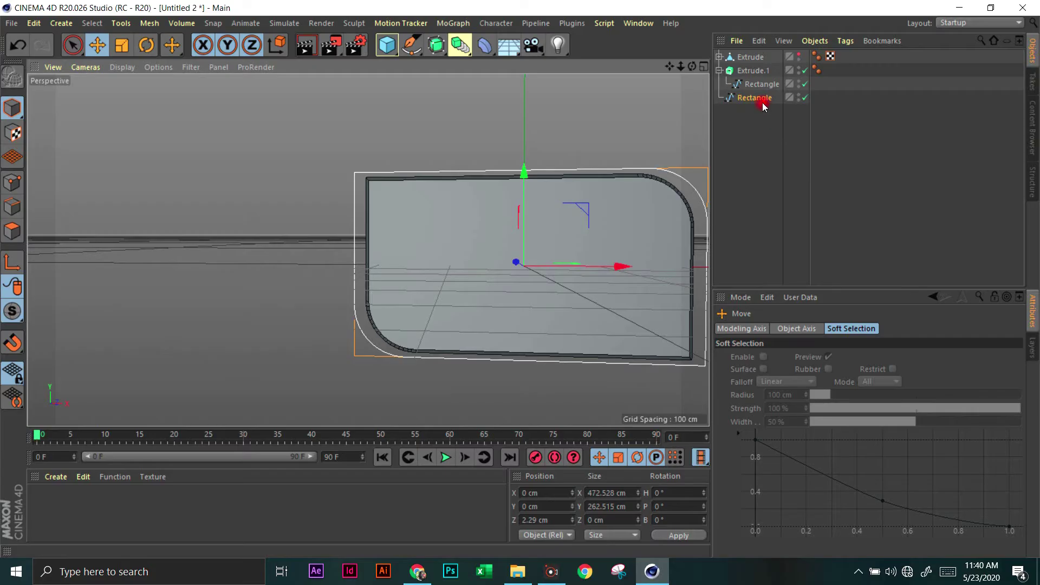
{"action": "left_click_drag", "start_coordinate": [763, 106], "coordinate": [492, 57]}
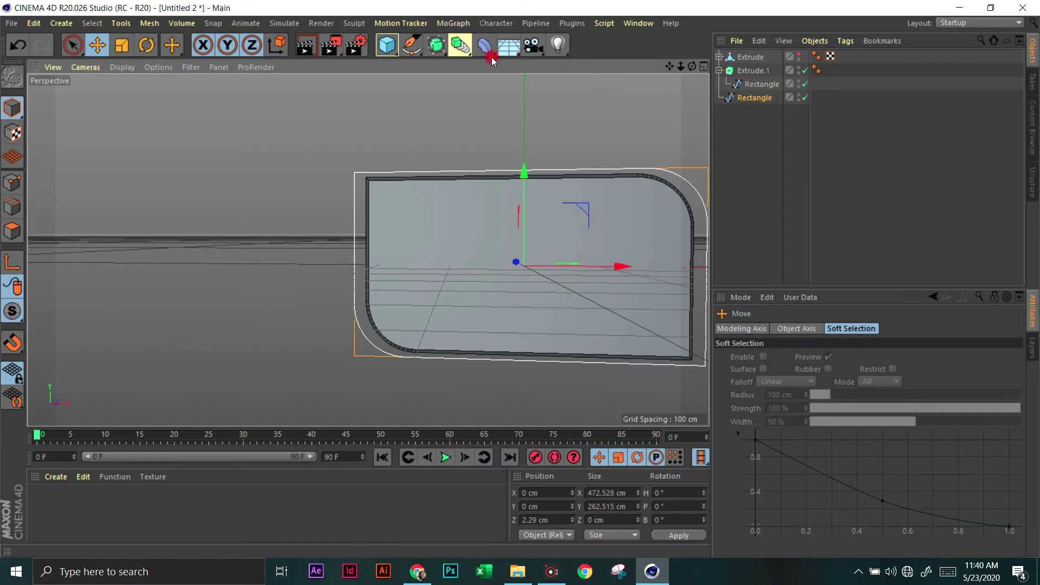
{"action": "left_click", "coordinate": [443, 52]}
{"action": "left_click", "coordinate": [766, 128]}
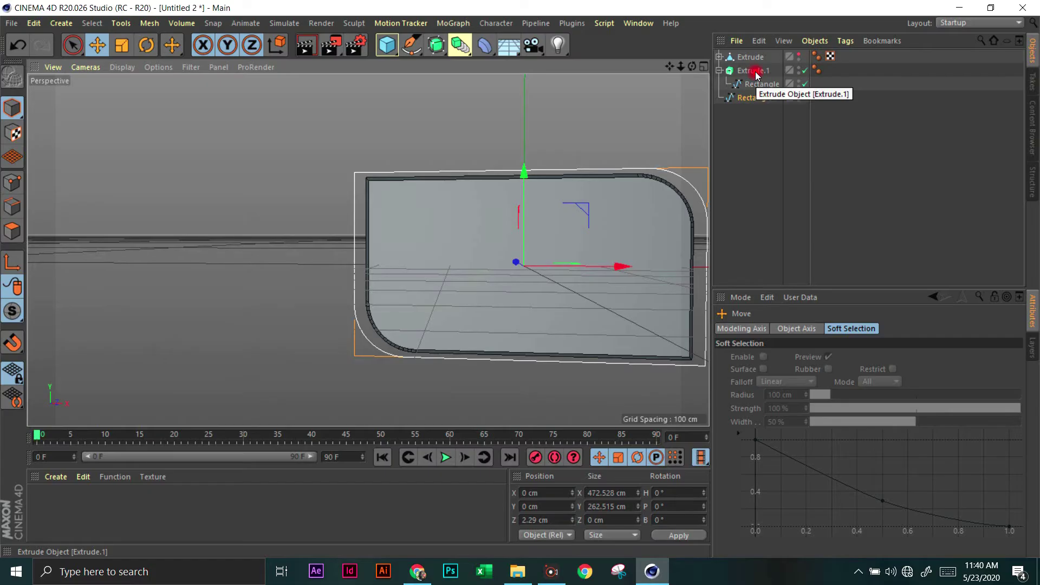
{"action": "left_click_drag", "start_coordinate": [757, 77], "coordinate": [757, 85], "text": "ctrl"}
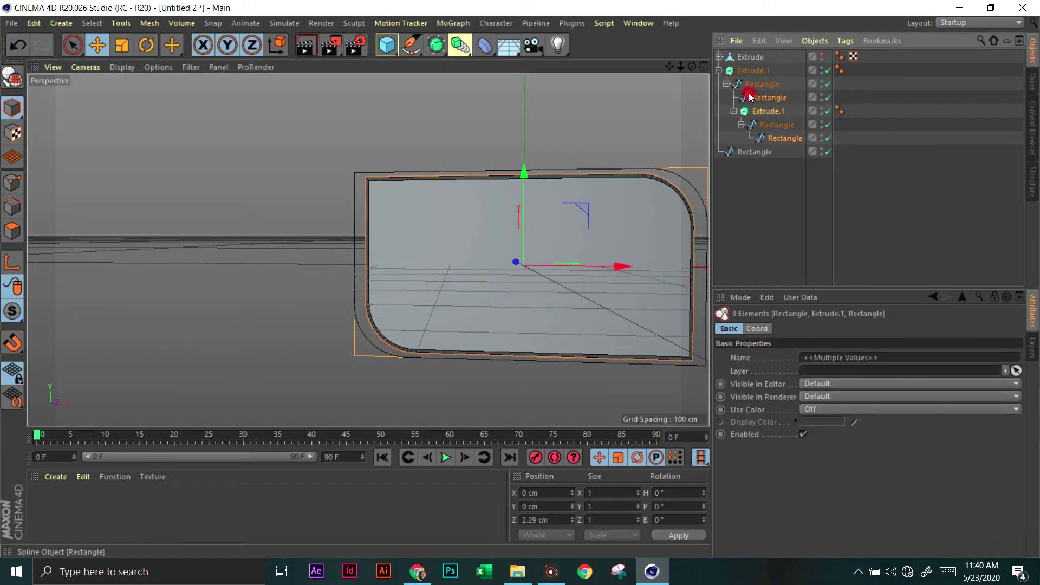
{"action": "key", "text": "ctrl+z"}
{"action": "left_click", "coordinate": [769, 106]}
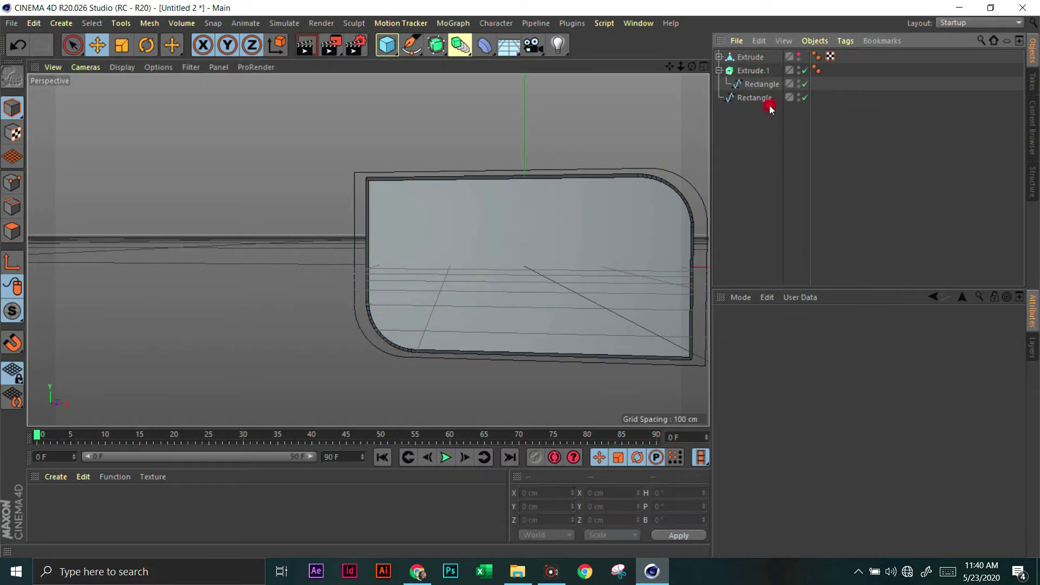
- Duplicate Extrude.1 as Extrude.2 and replace its profile with the standalone Rectangle spline
{"action": "left_click", "coordinate": [724, 70]}
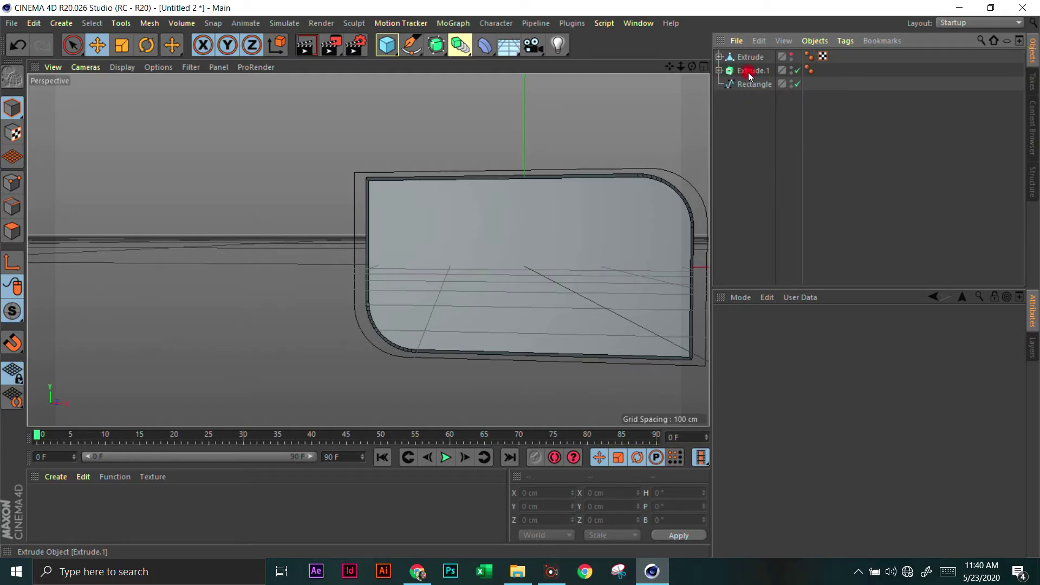
{"action": "left_click_drag", "start_coordinate": [753, 80], "coordinate": [753, 81], "text": "ctrl"}
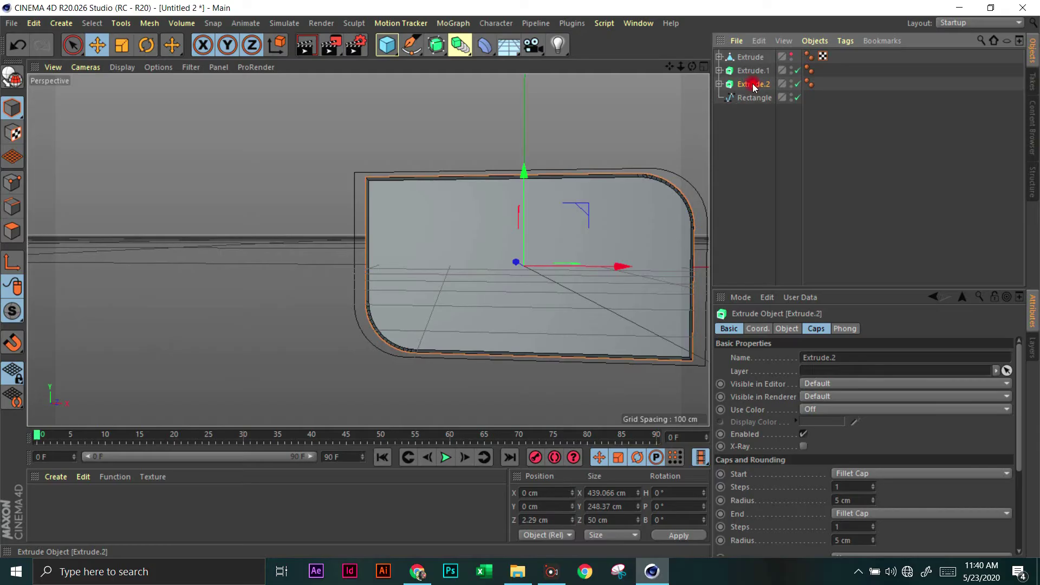
{"action": "left_click", "coordinate": [719, 84]}
{"action": "left_click", "coordinate": [760, 98]}
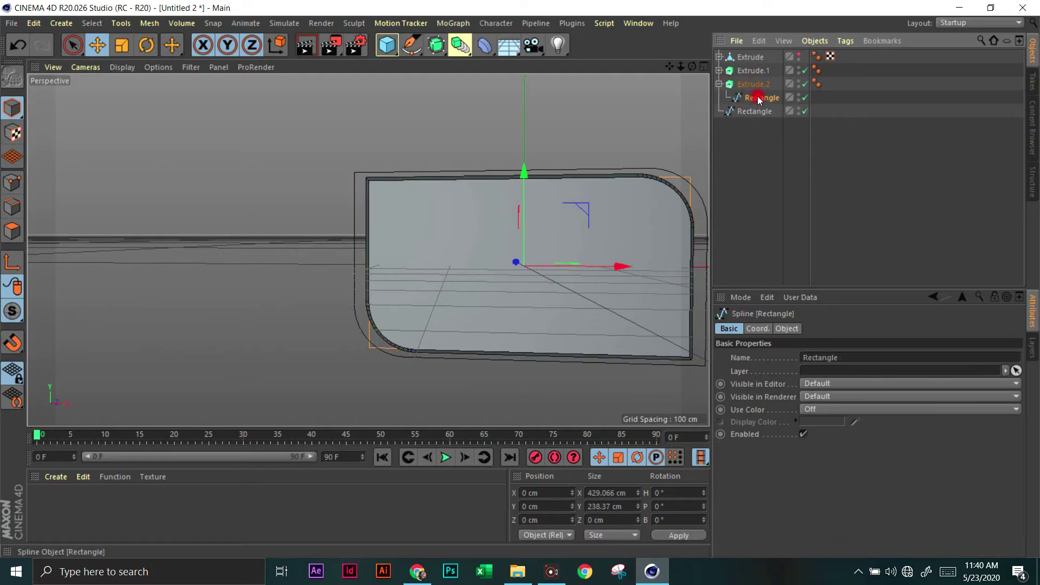
{"action": "key", "text": "Delete"}
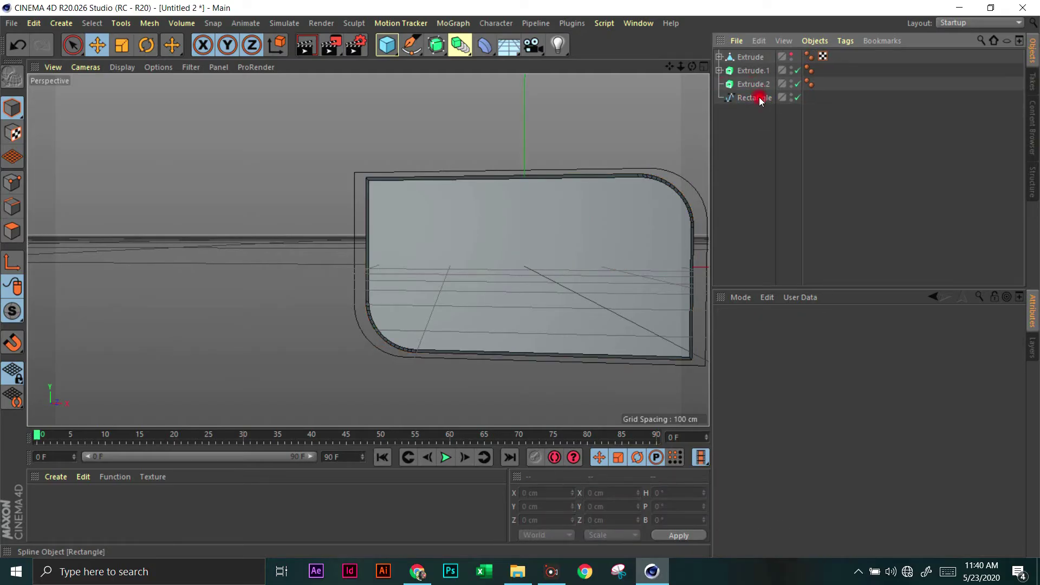
{"action": "left_click_drag", "start_coordinate": [760, 88], "coordinate": [759, 89]}
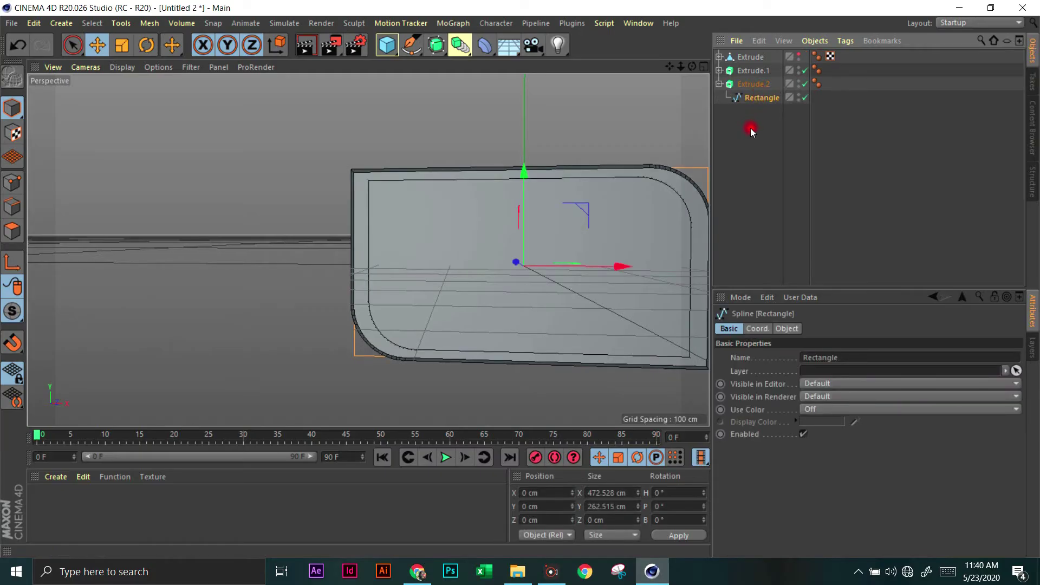
- Hide Extrude.1 in the viewport and view the new extrusion edge-on in edge mode
{"action": "left_click_drag", "start_coordinate": [691, 66], "coordinate": [521, 279]}
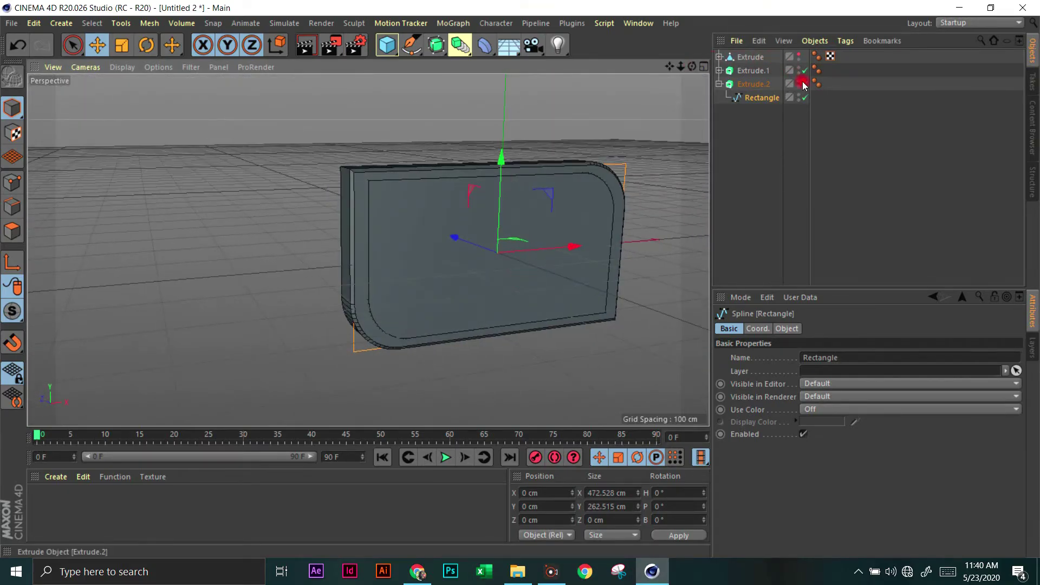
{"action": "left_click", "coordinate": [799, 69]}
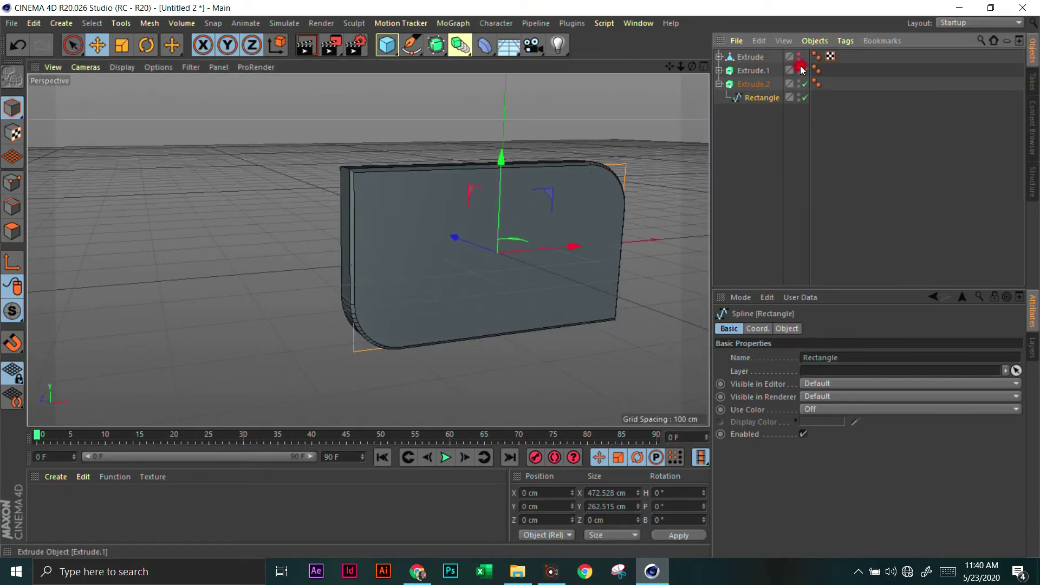
{"action": "left_click_drag", "start_coordinate": [693, 67], "coordinate": [652, 255]}
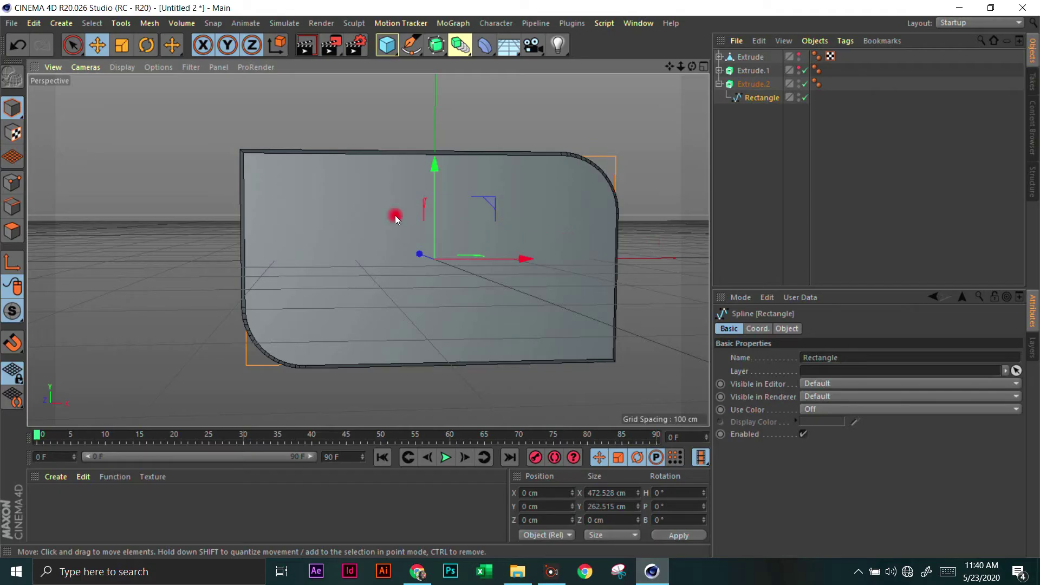
{"action": "left_click", "coordinate": [15, 205]}
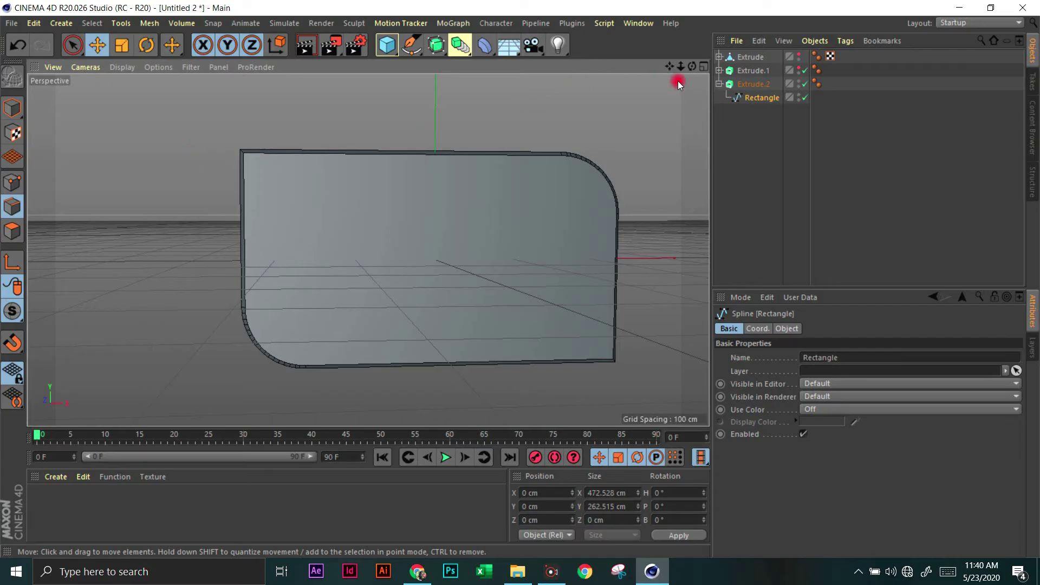
{"action": "left_click_drag", "start_coordinate": [693, 67], "coordinate": [520, 281]}
- Set Extrude.2's Start and End caps both to None
{"action": "left_click", "coordinate": [760, 95]}
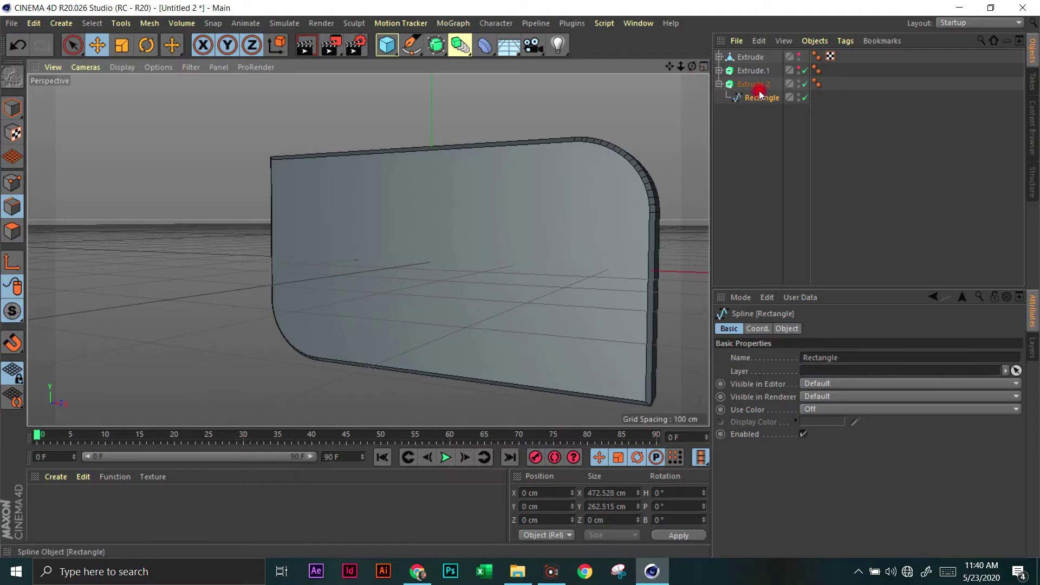
{"action": "left_click", "coordinate": [757, 85]}
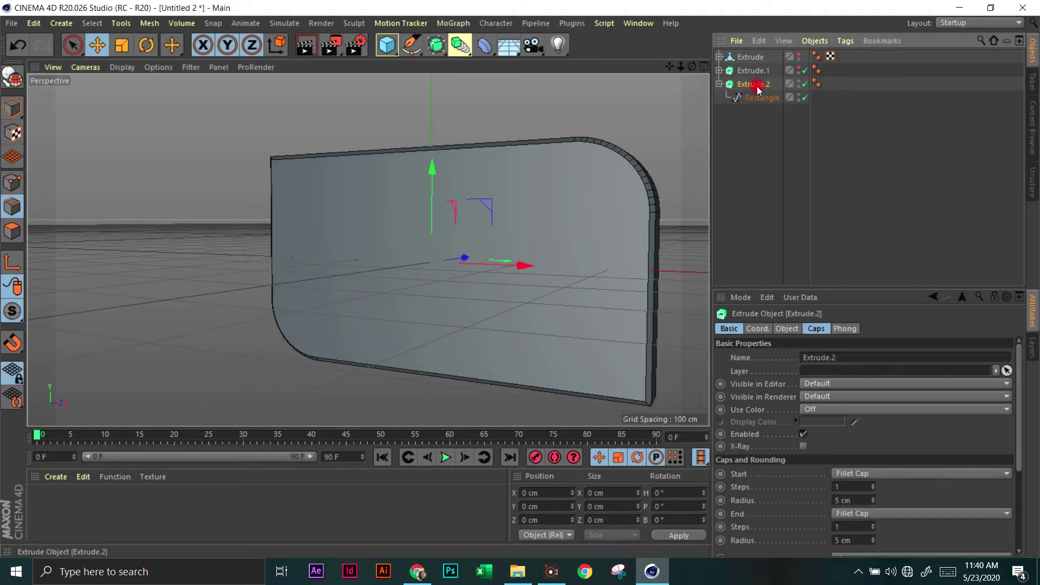
{"action": "left_click", "coordinate": [790, 355]}
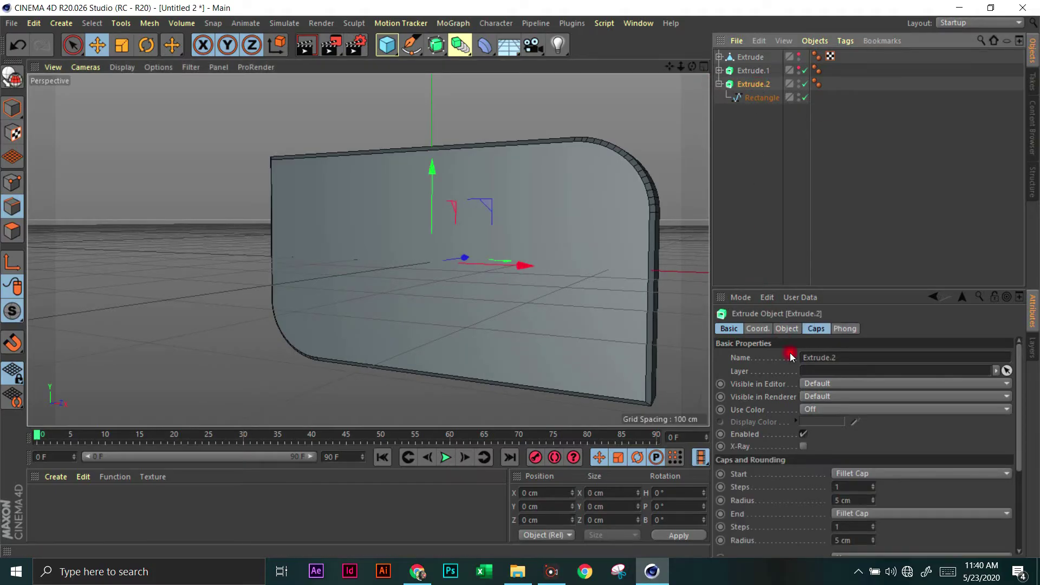
{"action": "left_click", "coordinate": [860, 472]}
{"action": "left_click", "coordinate": [858, 486]}
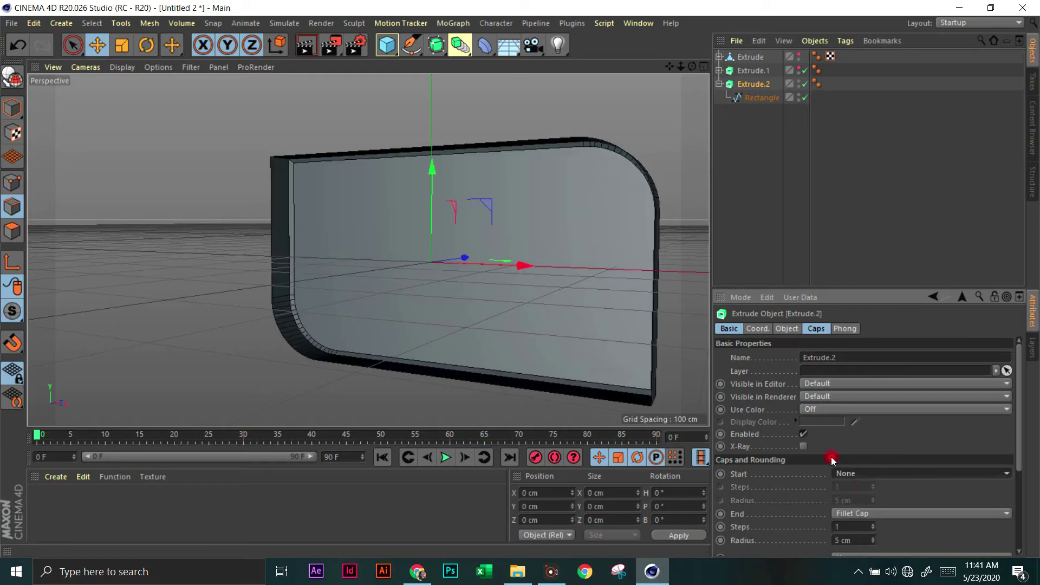
{"action": "left_click", "coordinate": [870, 515]}
{"action": "left_click", "coordinate": [860, 459]}
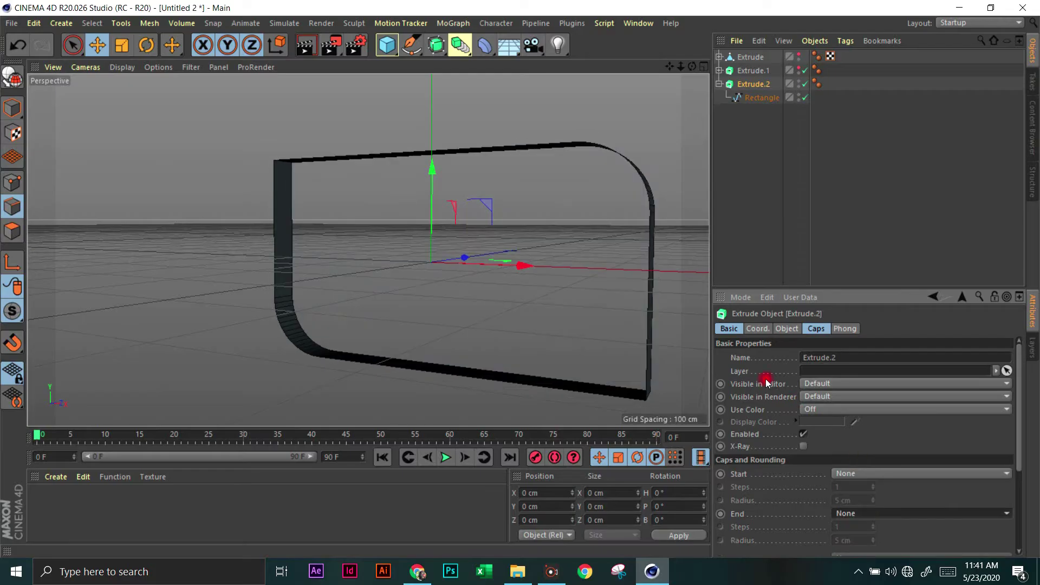
{"action": "left_click_drag", "start_coordinate": [694, 66], "coordinate": [600, 210]}
{"action": "left_click", "coordinate": [829, 362]}
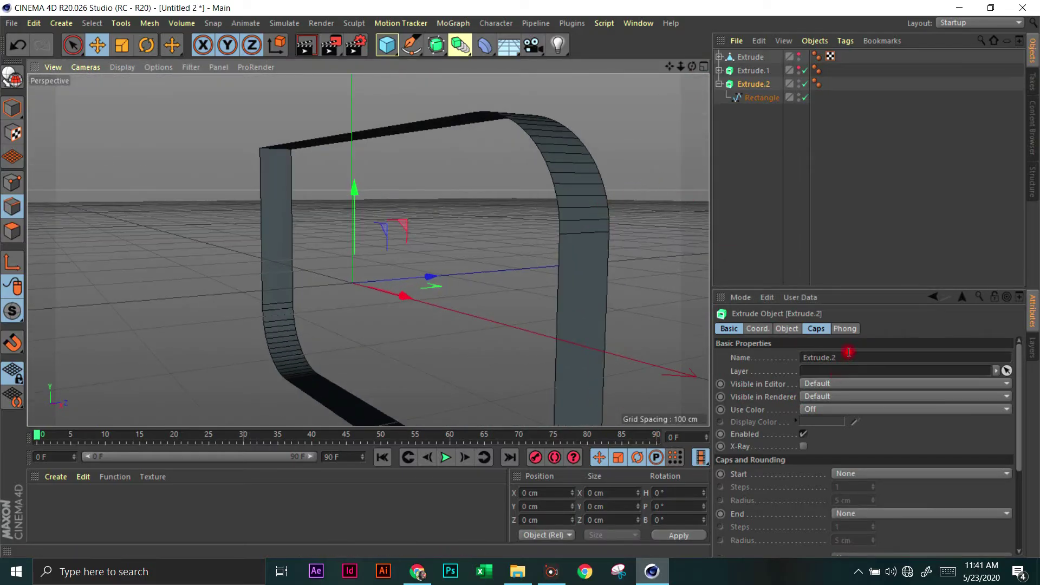
- Set Extrude.2's Movement Z depth to 14 cm, undoing the stray Y offset
{"action": "left_click", "coordinate": [788, 329]}
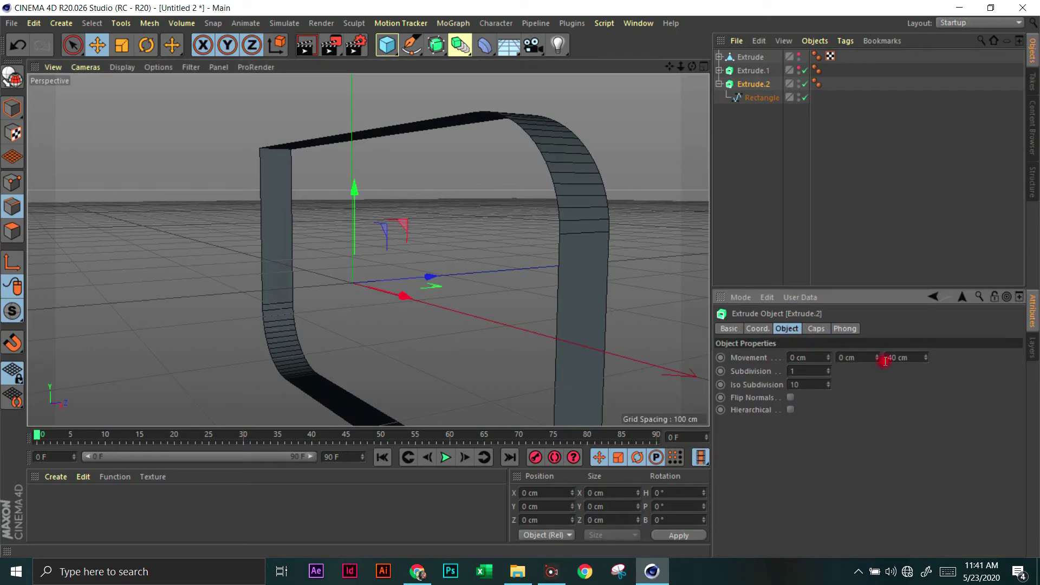
{"action": "left_click_drag", "start_coordinate": [924, 354], "coordinate": [926, 353]}
{"action": "left_click_drag", "start_coordinate": [925, 355], "coordinate": [877, 353]}
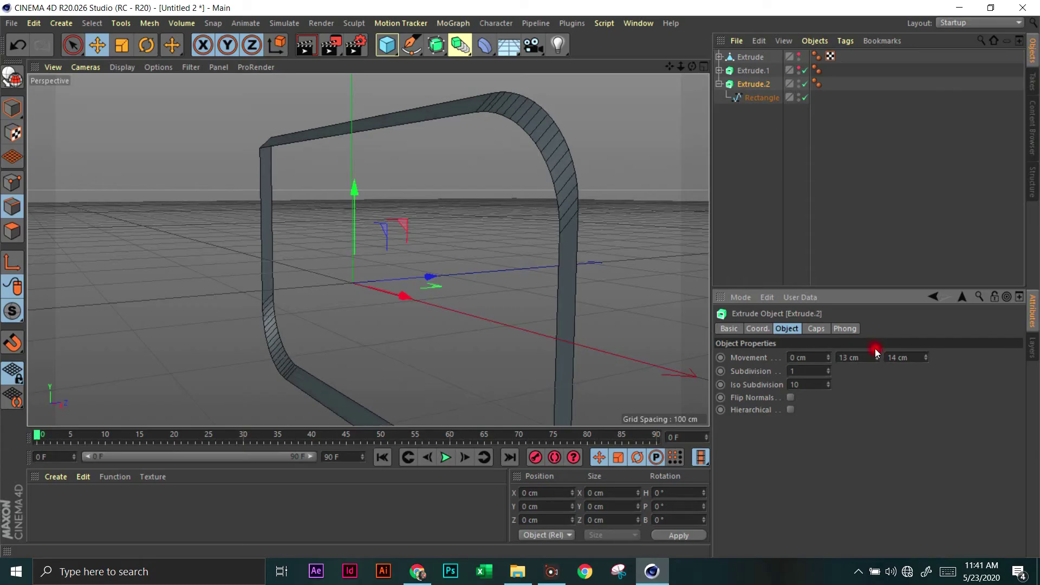
{"action": "key", "text": "ctrl+z"}
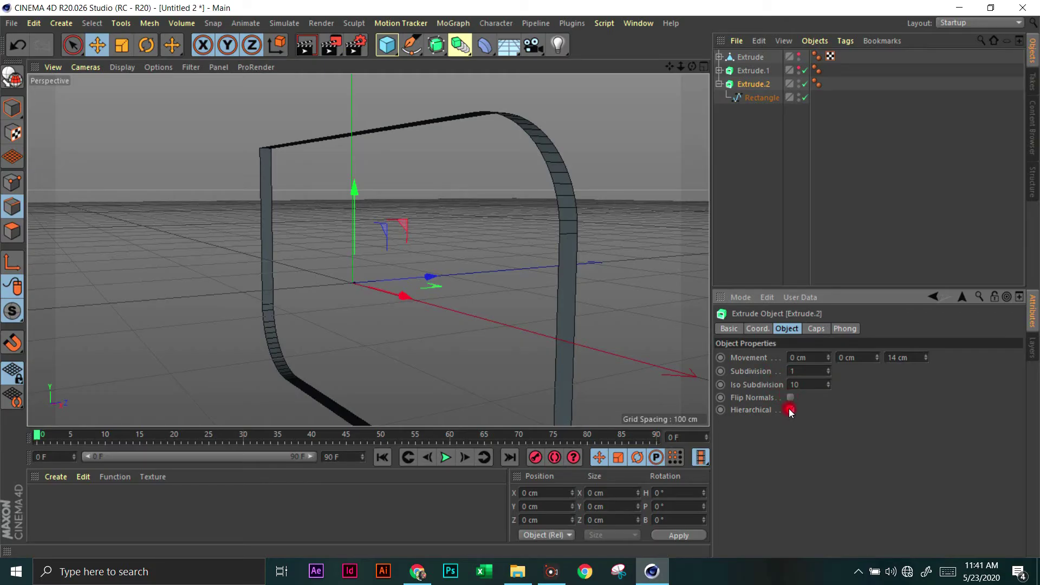
{"action": "left_click_drag", "start_coordinate": [520, 279], "coordinate": [455, 221], "text": "alt"}
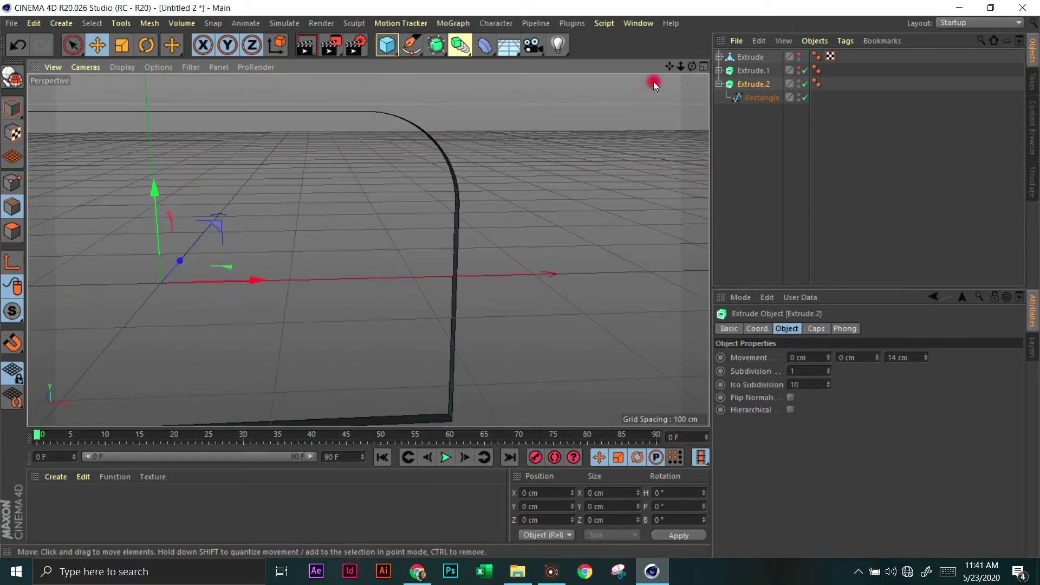
{"action": "left_click_drag", "start_coordinate": [693, 67], "coordinate": [524, 146]}
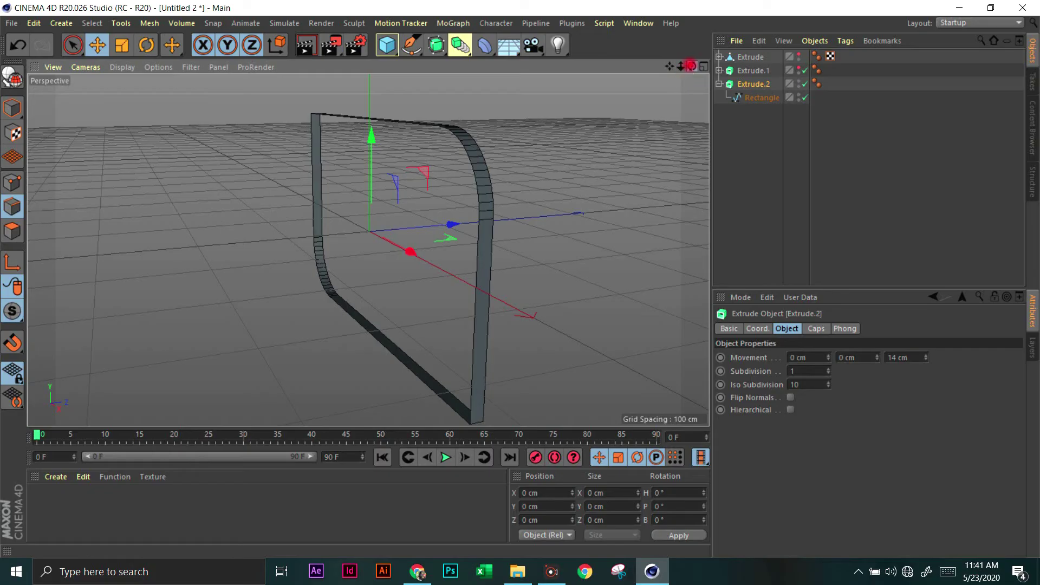
{"action": "left_click_drag", "start_coordinate": [691, 66], "coordinate": [593, 143]}
- Try a Fillet Cap on Extrude.2's start, then set it back to None
{"action": "left_click", "coordinate": [821, 330]}
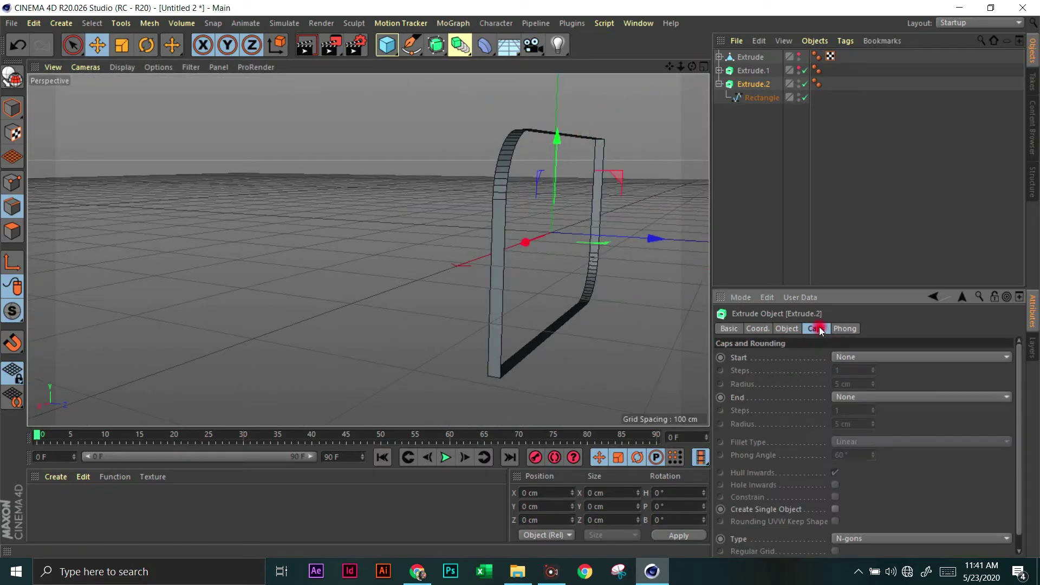
{"action": "left_click", "coordinate": [854, 361]}
{"action": "left_click", "coordinate": [869, 414]}
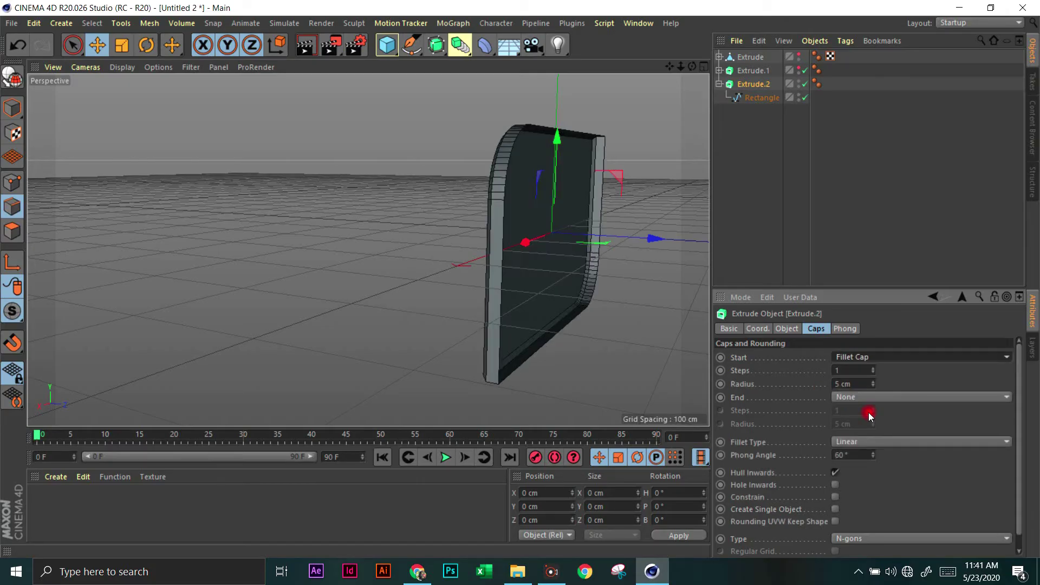
{"action": "left_click", "coordinate": [872, 355]}
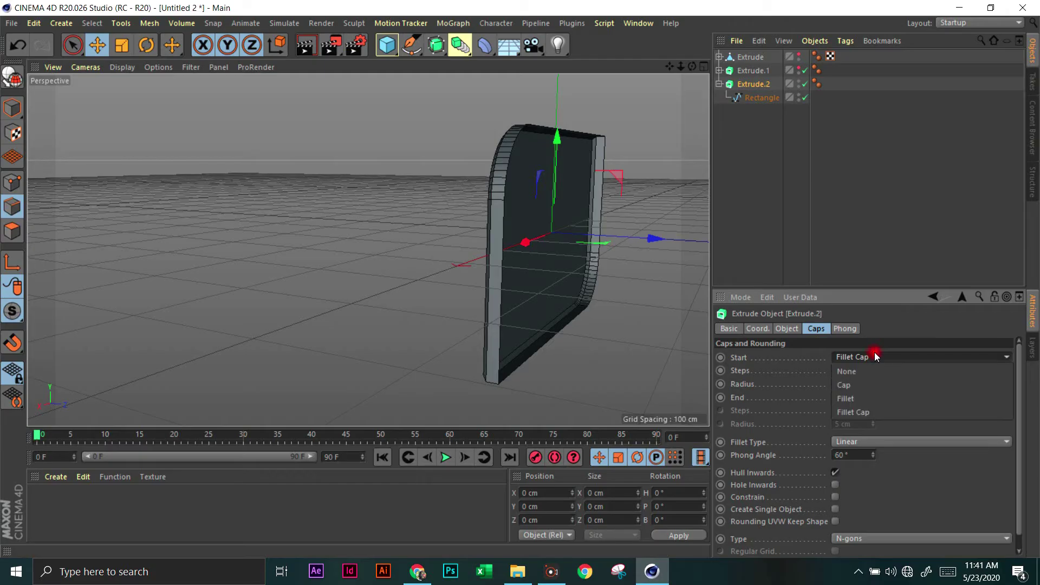
{"action": "left_click", "coordinate": [866, 370]}
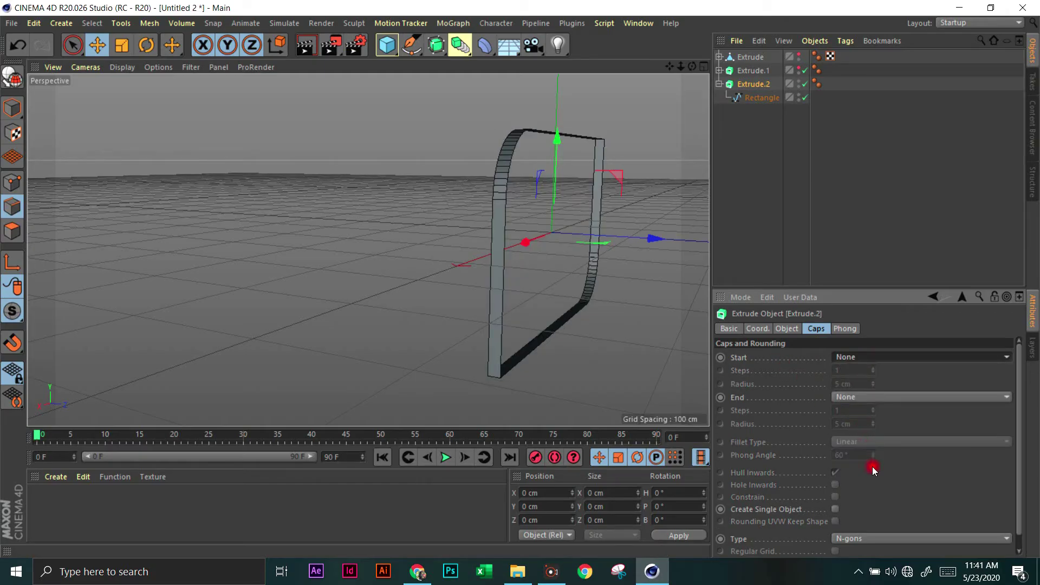
- Set Extrude.2's Iso Subdivision to 20, undoing the accidental Movement X change
{"action": "left_click", "coordinate": [841, 330]}
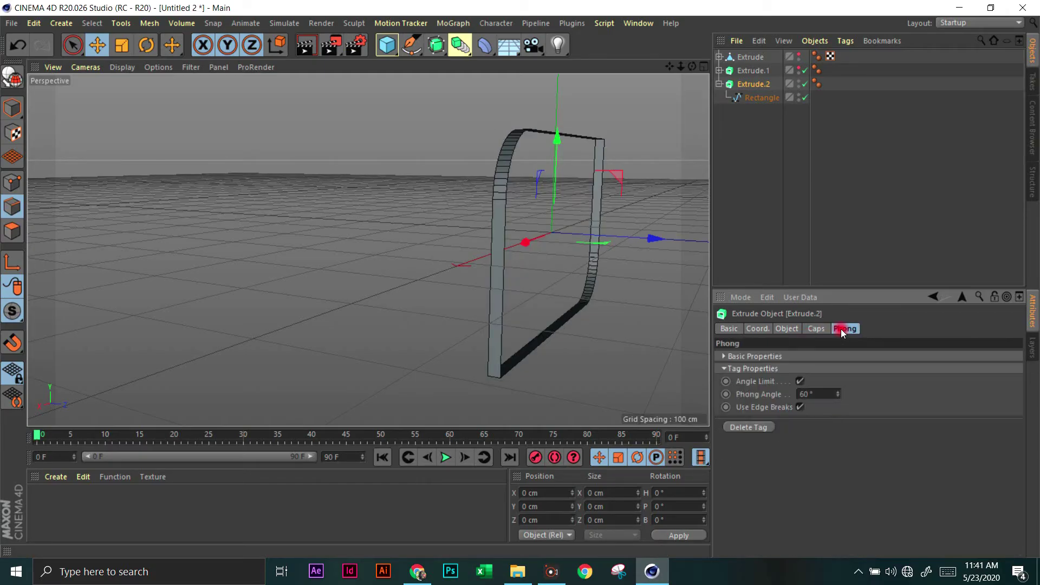
{"action": "left_click", "coordinate": [794, 329]}
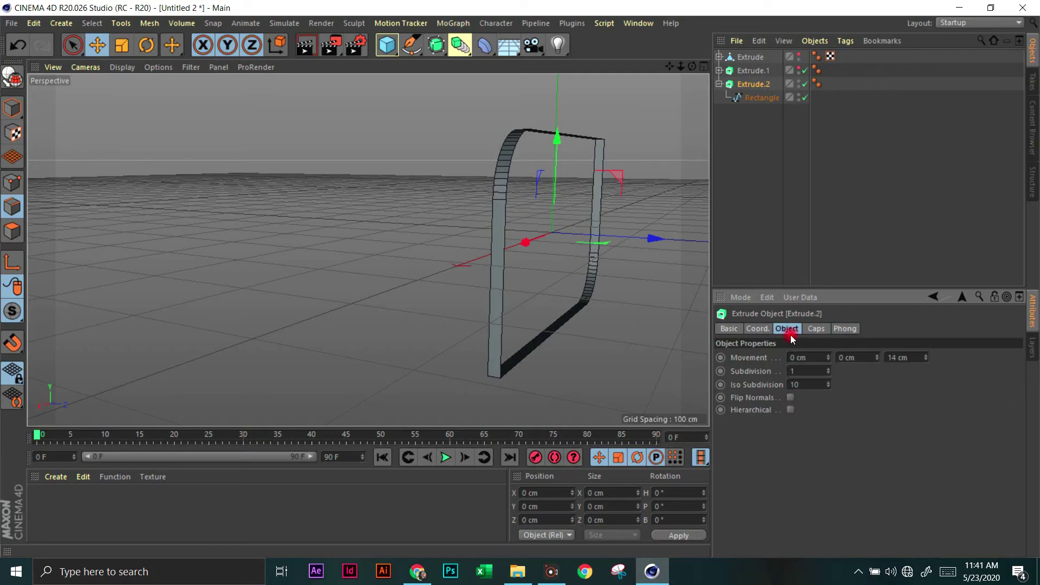
{"action": "left_click_drag", "start_coordinate": [830, 383], "coordinate": [828, 382]}
{"action": "left_click_drag", "start_coordinate": [829, 358], "coordinate": [828, 356]}
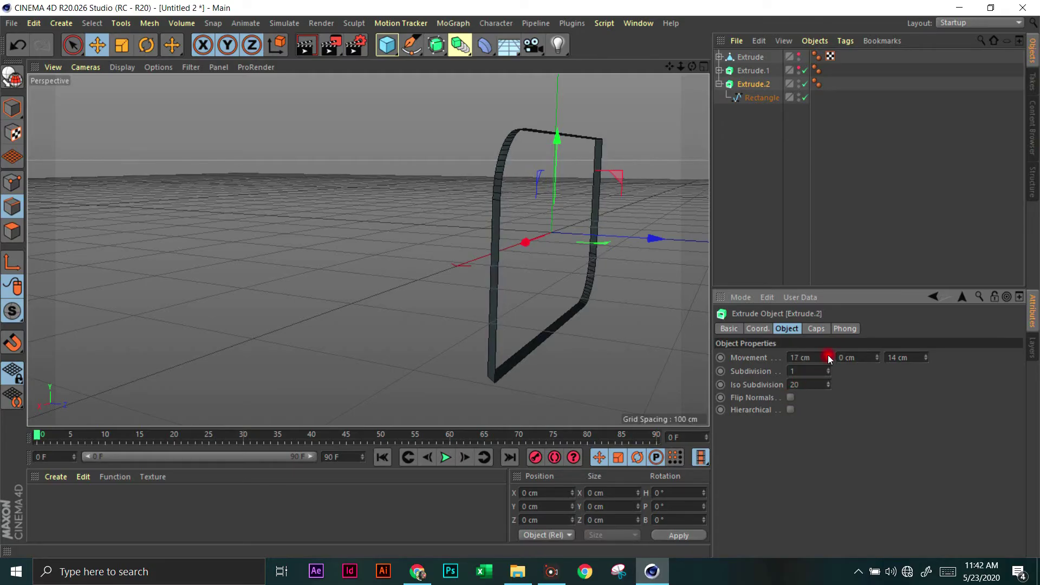
{"action": "key", "text": "ctrl+z"}
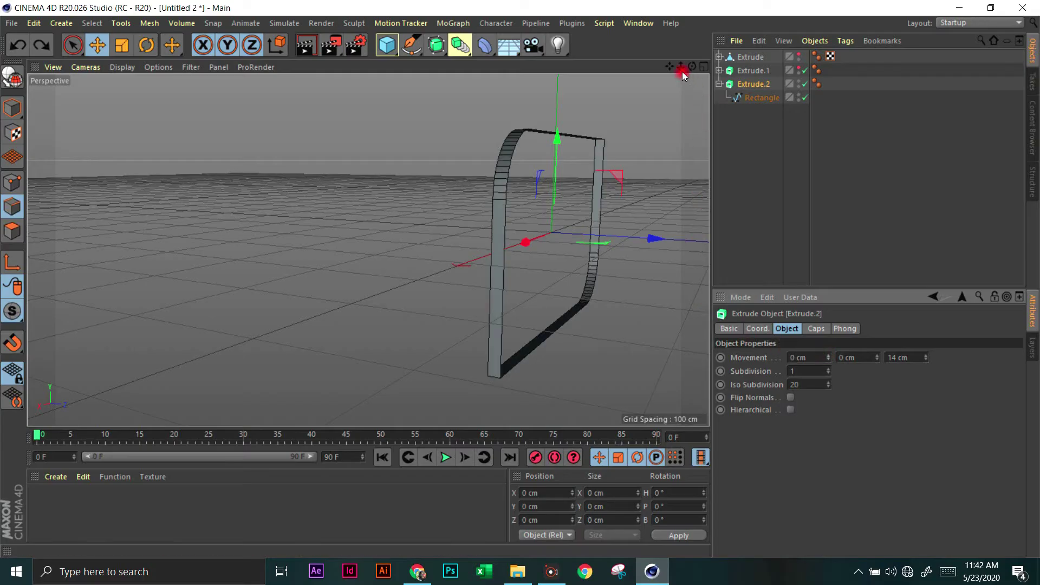
{"action": "left_click_drag", "start_coordinate": [694, 66], "coordinate": [470, 109]}
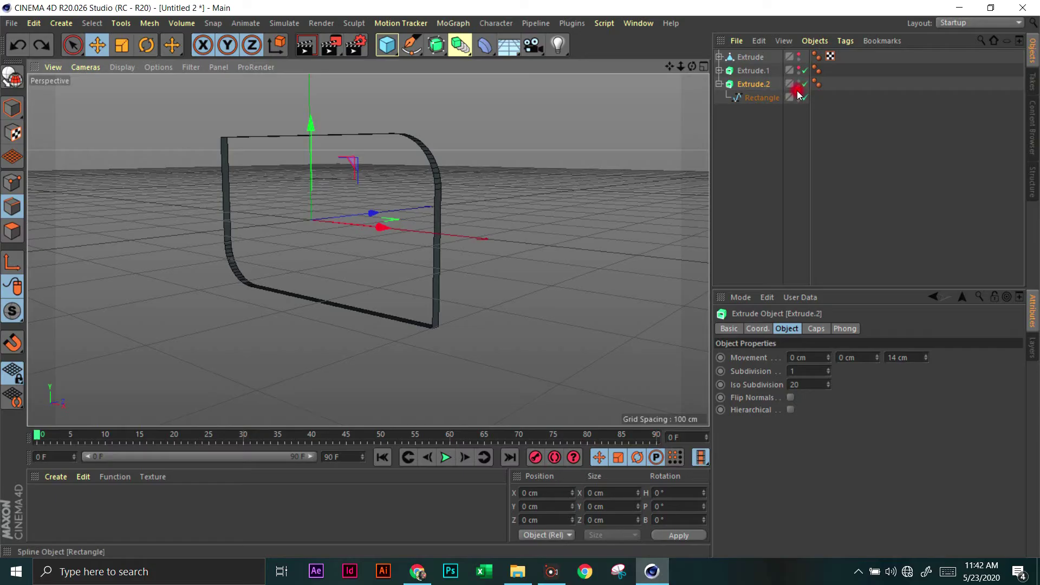
- Copy the rounded frame as Extrude.3 and scale it up slightly
{"action": "left_click", "coordinate": [719, 84]}
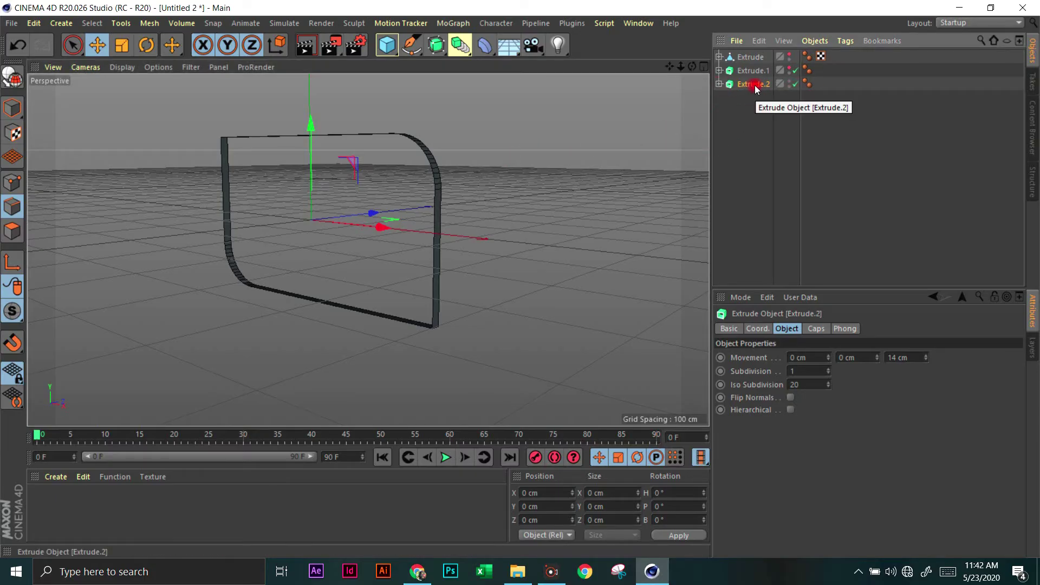
{"action": "left_click_drag", "start_coordinate": [755, 86], "coordinate": [755, 102]}
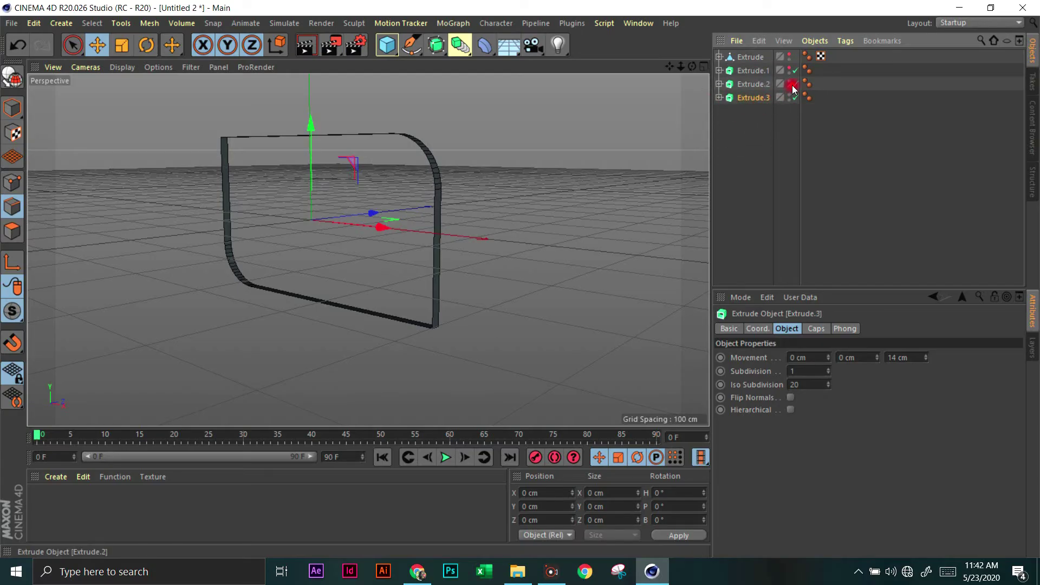
{"action": "left_click", "coordinate": [129, 47]}
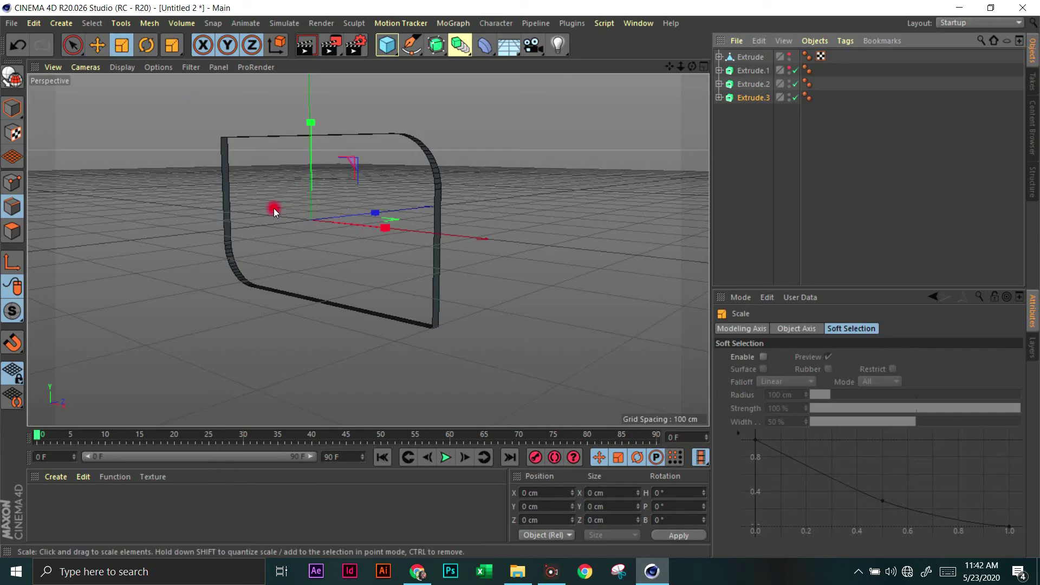
{"action": "left_click_drag", "start_coordinate": [274, 209], "coordinate": [220, 105]}
{"action": "mouse_move", "coordinate": [264, 210]}
{"action": "left_mouse_down"}
{"action": "mouse_move", "coordinate": [254, 186]}
{"action": "mouse_move", "coordinate": [263, 196]}
{"action": "left_mouse_up"}
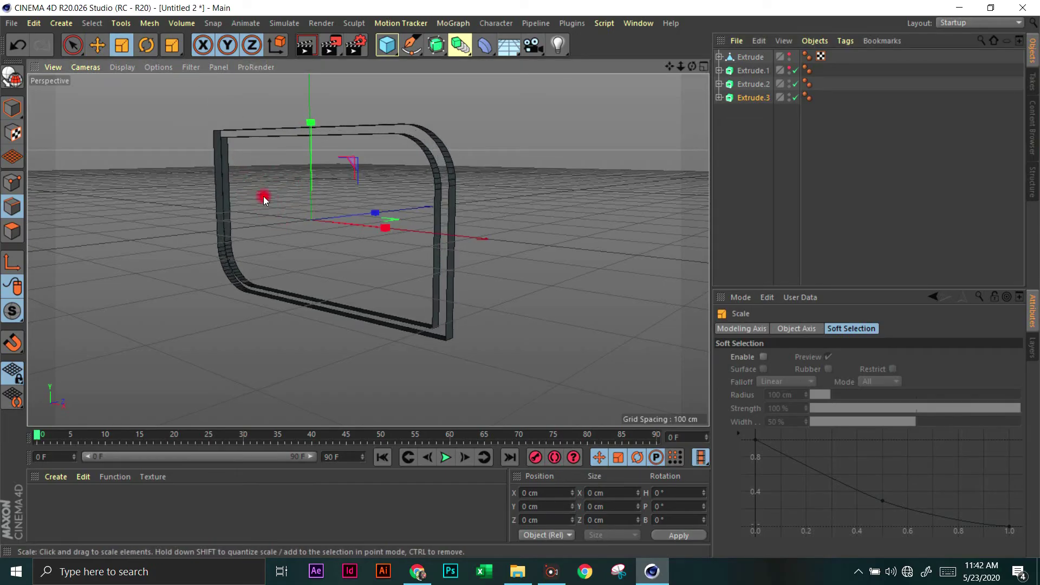
{"action": "left_click", "coordinate": [99, 45]}
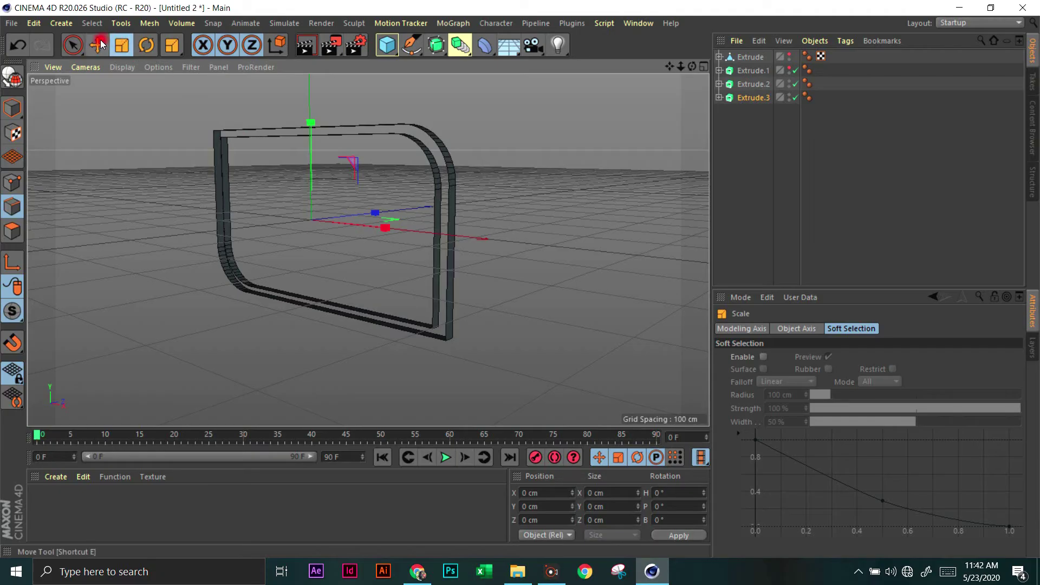
- Duplicate Extrude.3 as Extrude.4 and scale it to about 105.8%
{"action": "left_click", "coordinate": [745, 100]}
{"action": "left_click_drag", "start_coordinate": [745, 99], "coordinate": [751, 112], "text": "ctrl"}
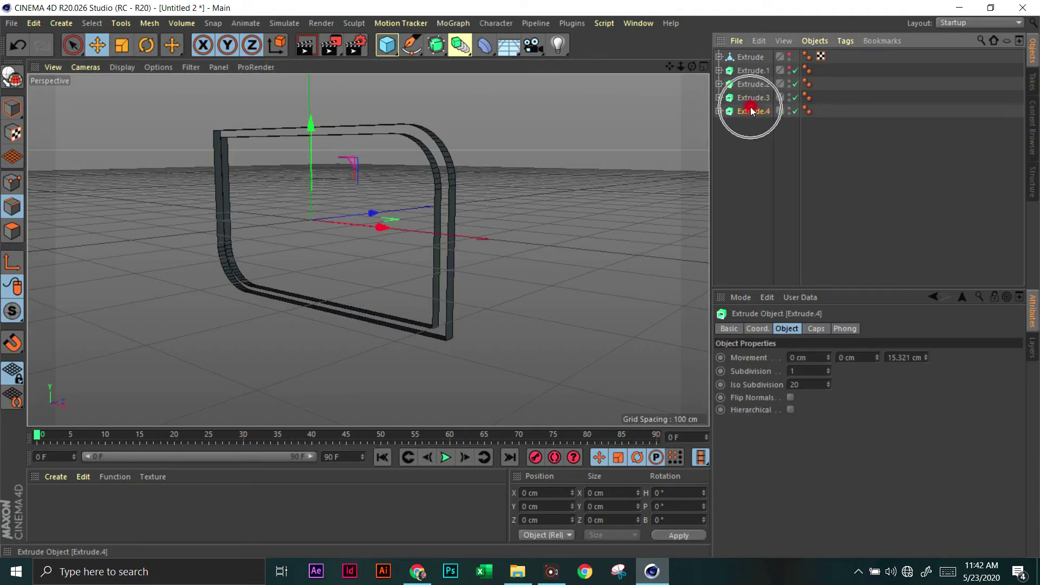
{"action": "left_click", "coordinate": [121, 44]}
{"action": "left_click_drag", "start_coordinate": [306, 214], "coordinate": [249, 159]}
{"action": "left_click", "coordinate": [98, 44]}
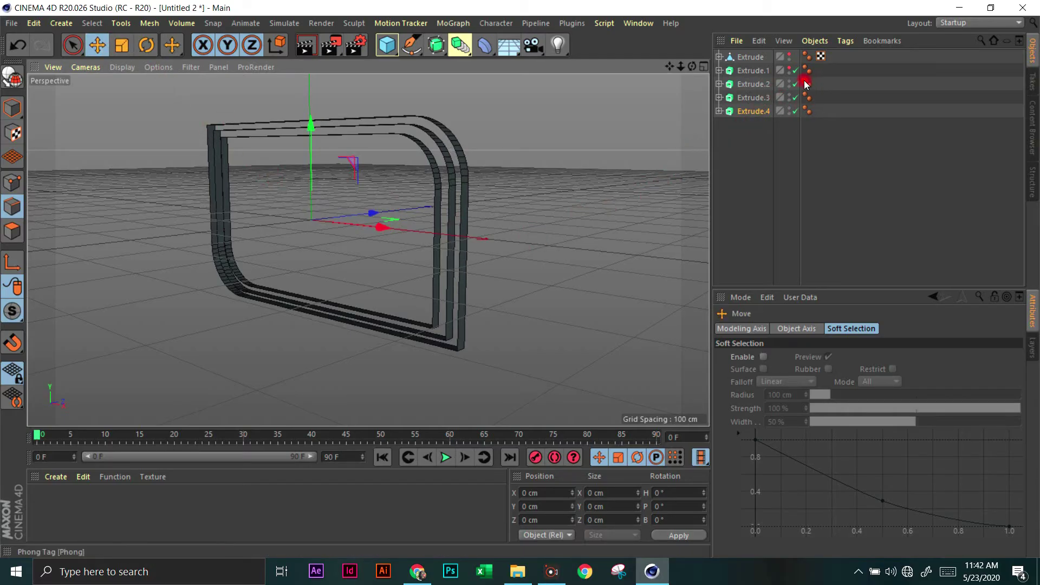
- Make the Extrude panel visible again and select Extrude.3
{"action": "left_click", "coordinate": [790, 68]}
{"action": "left_click", "coordinate": [790, 58]}
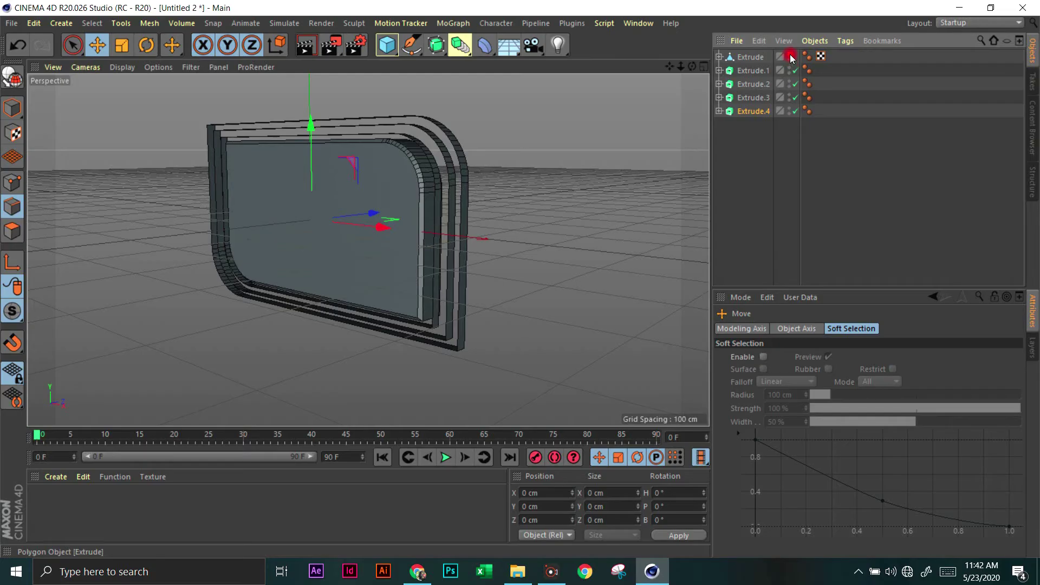
{"action": "left_click_drag", "start_coordinate": [691, 66], "coordinate": [519, 279]}
{"action": "left_click", "coordinate": [751, 98]}
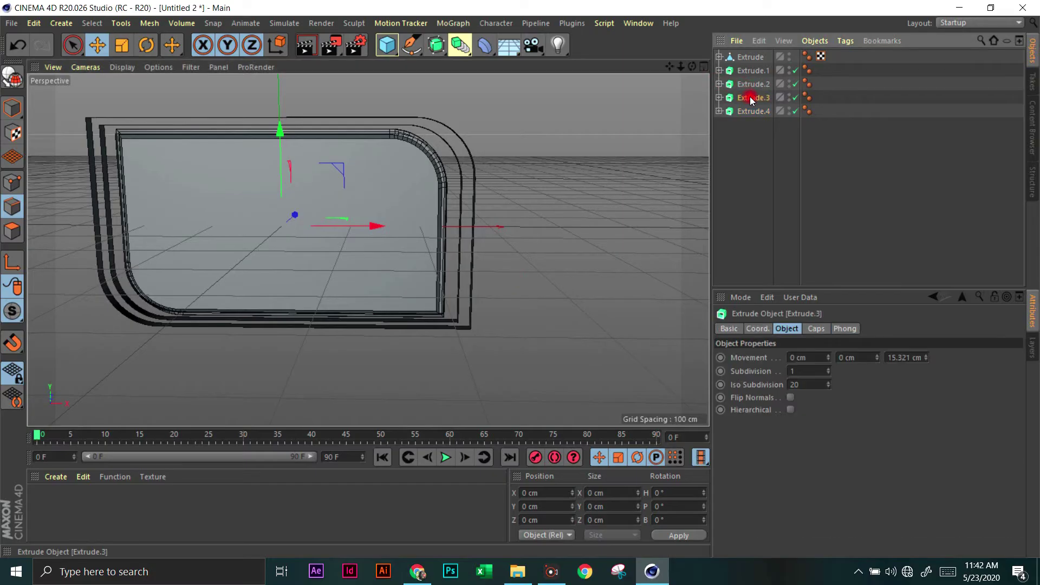
- Disable Extrude.3 and Extrude.4 and scale Extrude.2 up to about 515 × 286 cm
{"action": "left_click", "coordinate": [759, 84]}
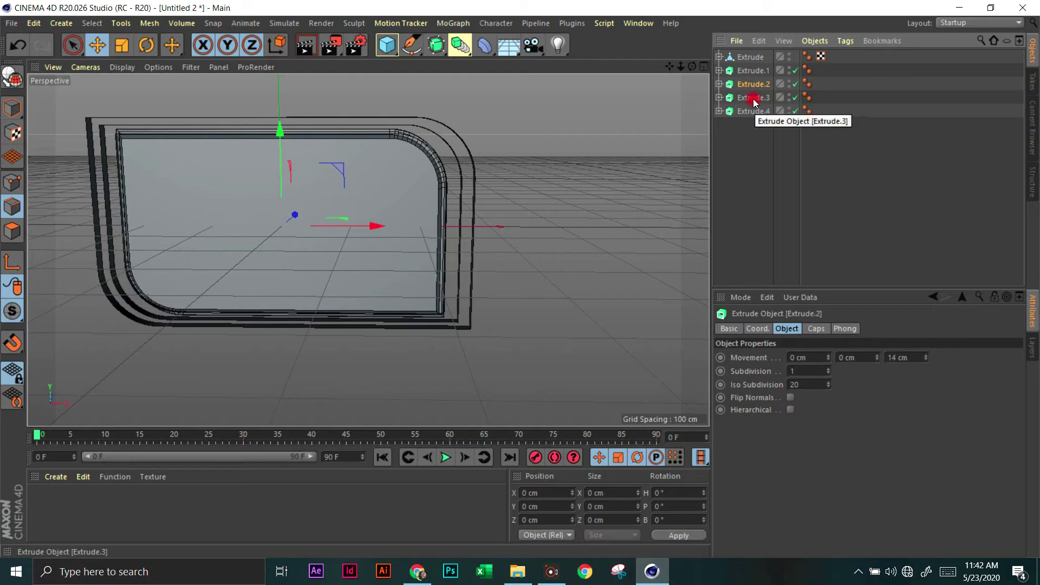
{"action": "left_click", "coordinate": [794, 110]}
{"action": "left_click", "coordinate": [795, 98]}
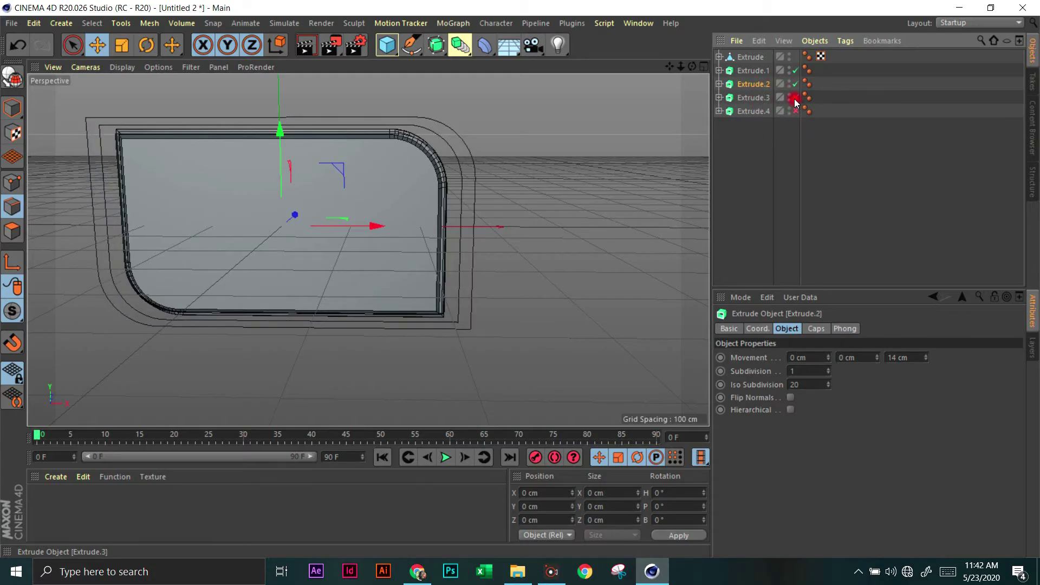
{"action": "left_click", "coordinate": [794, 84]}
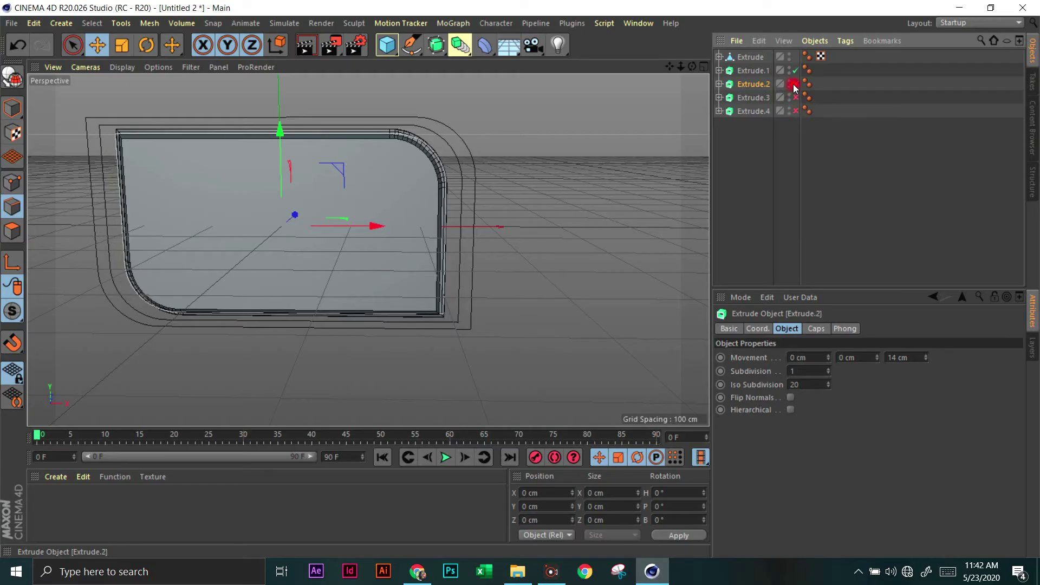
{"action": "left_click", "coordinate": [795, 84]}
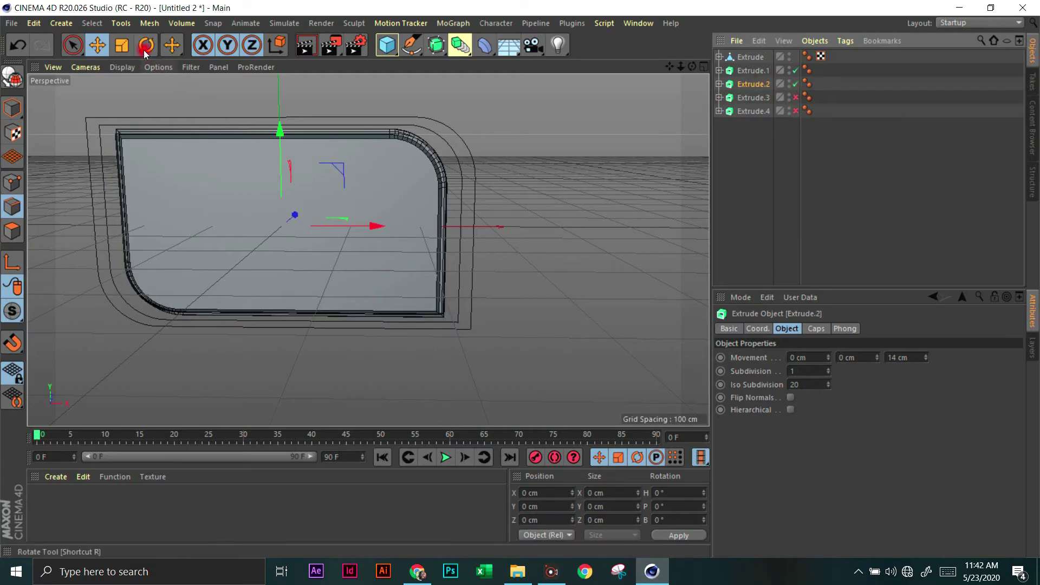
{"action": "key", "text": "t"}
{"action": "left_click_drag", "start_coordinate": [233, 191], "coordinate": [218, 161]}
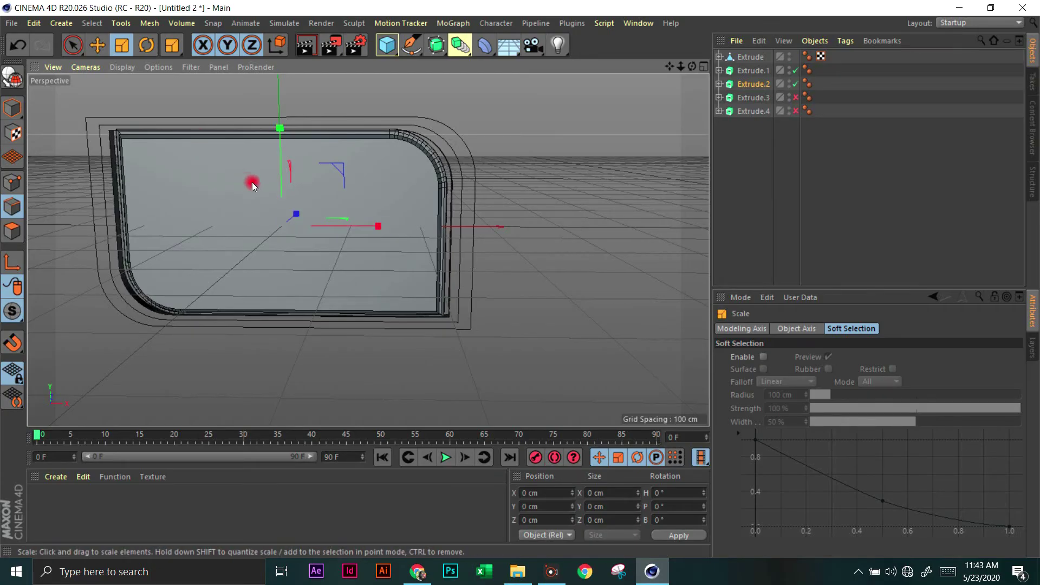
{"action": "left_click_drag", "start_coordinate": [692, 66], "coordinate": [486, 126]}
{"action": "scroll", "coordinate": [347, 141], "scroll_direction": "up", "scroll_amount": 5}
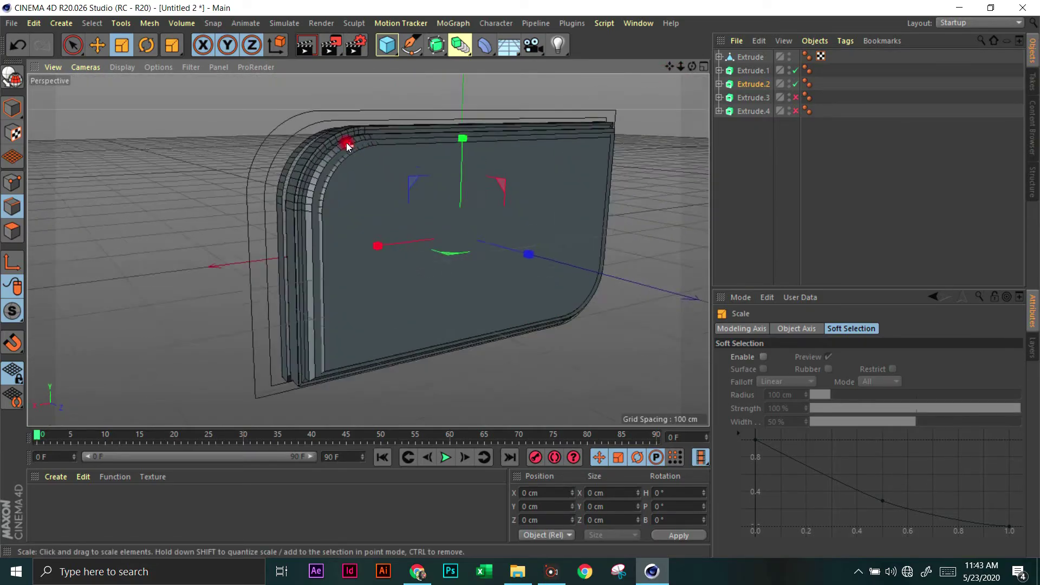
{"action": "scroll", "coordinate": [320, 132], "scroll_direction": "down", "scroll_amount": 3}
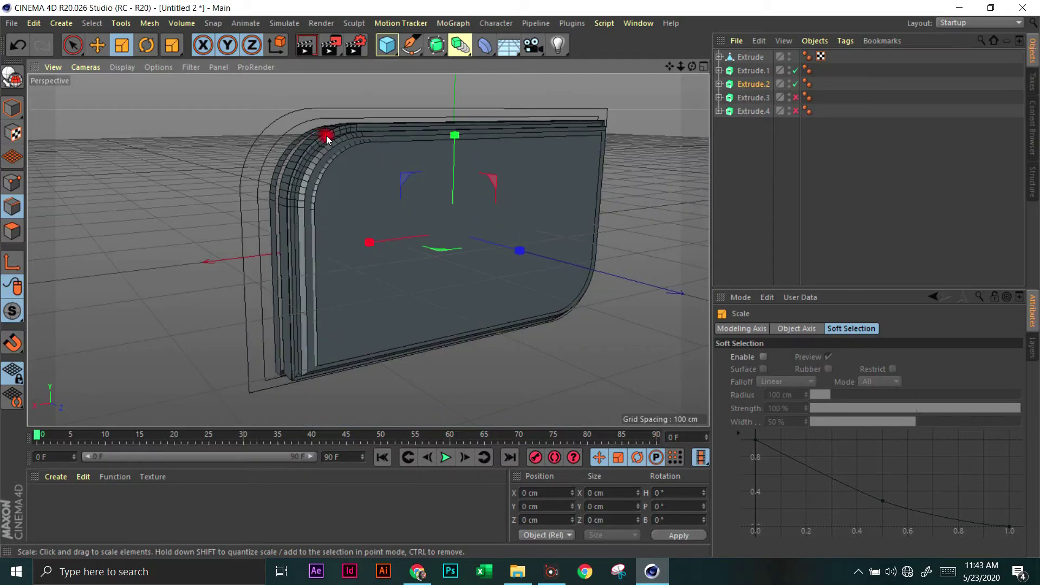
- Try enlarging the Rectangle spline inside Extrude.2, then undo the last three changes
{"action": "left_click", "coordinate": [719, 85]}
{"action": "left_click", "coordinate": [758, 98]}
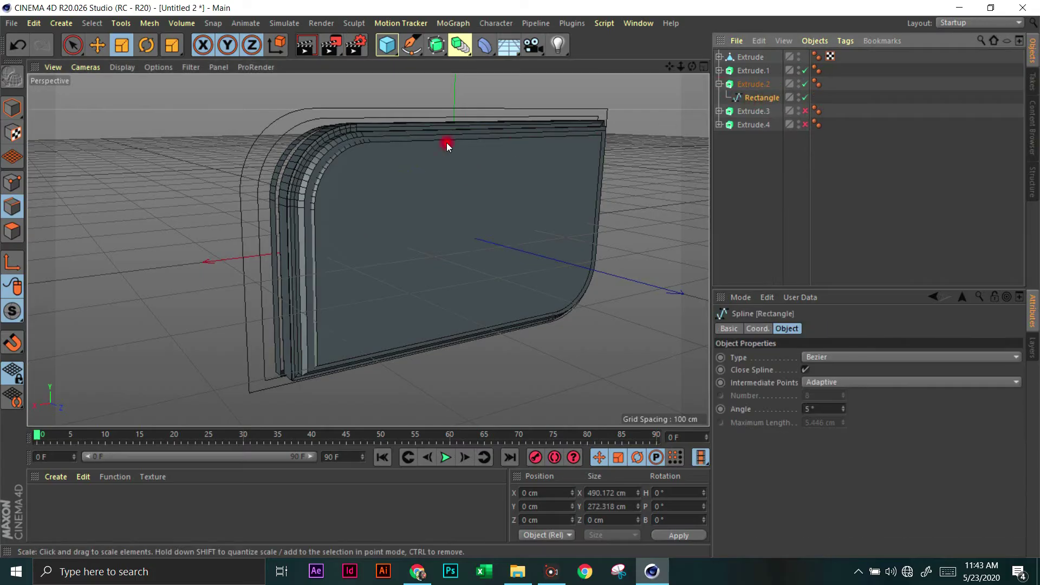
{"action": "left_click", "coordinate": [130, 46]}
{"action": "left_click_drag", "start_coordinate": [407, 214], "coordinate": [453, 182]}
{"action": "left_click_drag", "start_coordinate": [574, 150], "coordinate": [574, 150]}
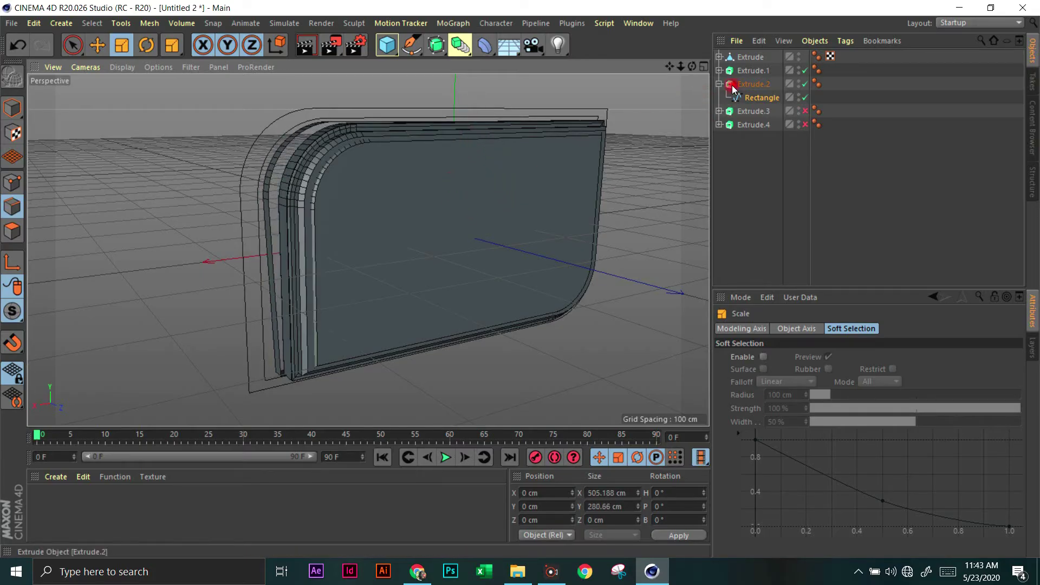
{"action": "left_click_drag", "start_coordinate": [691, 66], "coordinate": [423, 198]}
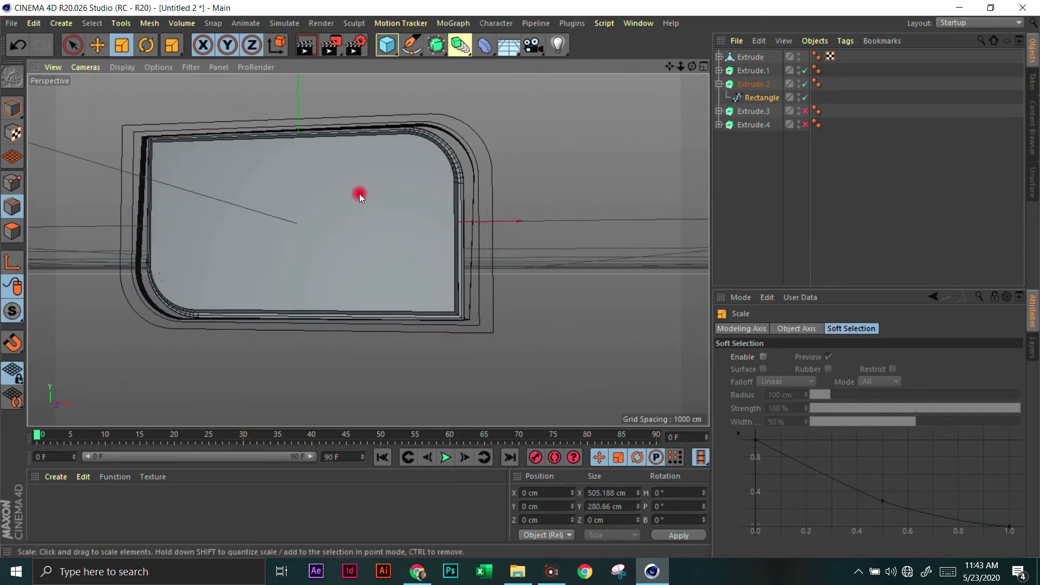
{"action": "key", "text": "ctrl+z"}
{"action": "key", "text": "ctrl+z"}
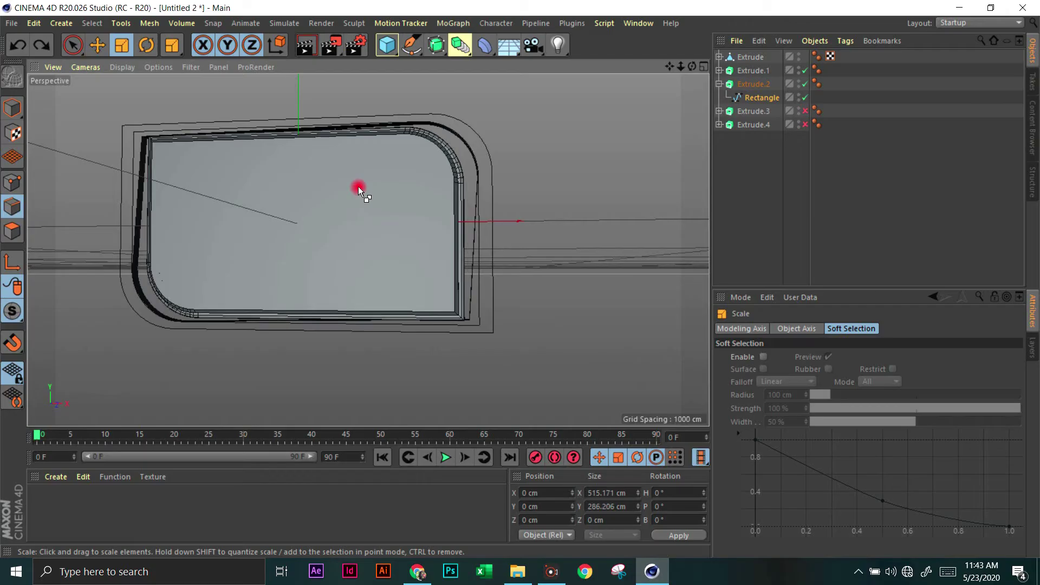
{"action": "key", "text": "ctrl+z"}
{"action": "key", "text": "ctrl+z"}
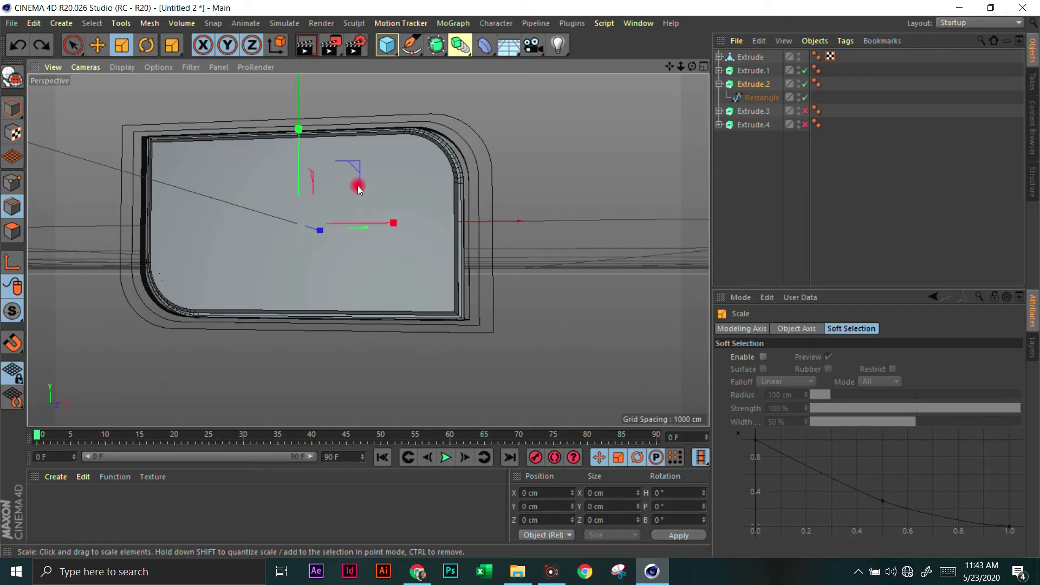
{"action": "key", "text": "ctrl+z"}
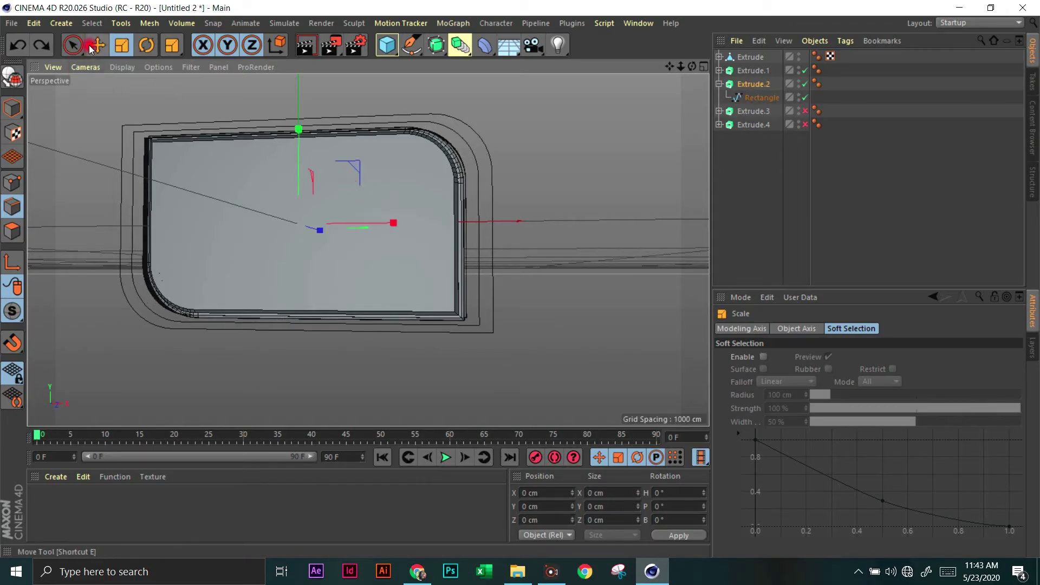
- Re-enable the Extrude.3 and Extrude.4 frames
{"action": "key", "text": "e"}
{"action": "left_click", "coordinate": [805, 111]}
{"action": "left_click", "coordinate": [806, 124]}
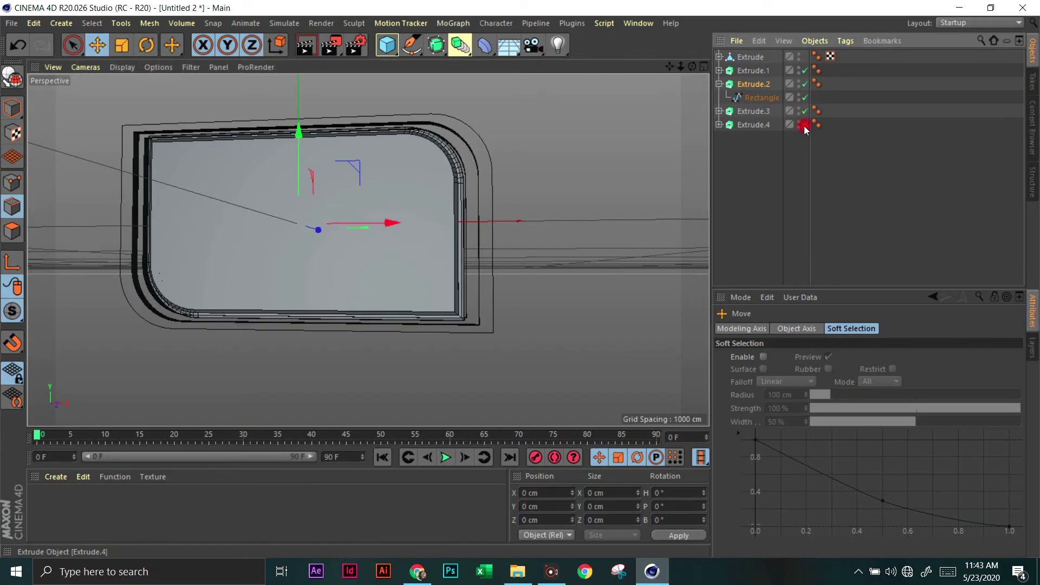
{"action": "left_click_drag", "start_coordinate": [693, 67], "coordinate": [699, 108]}
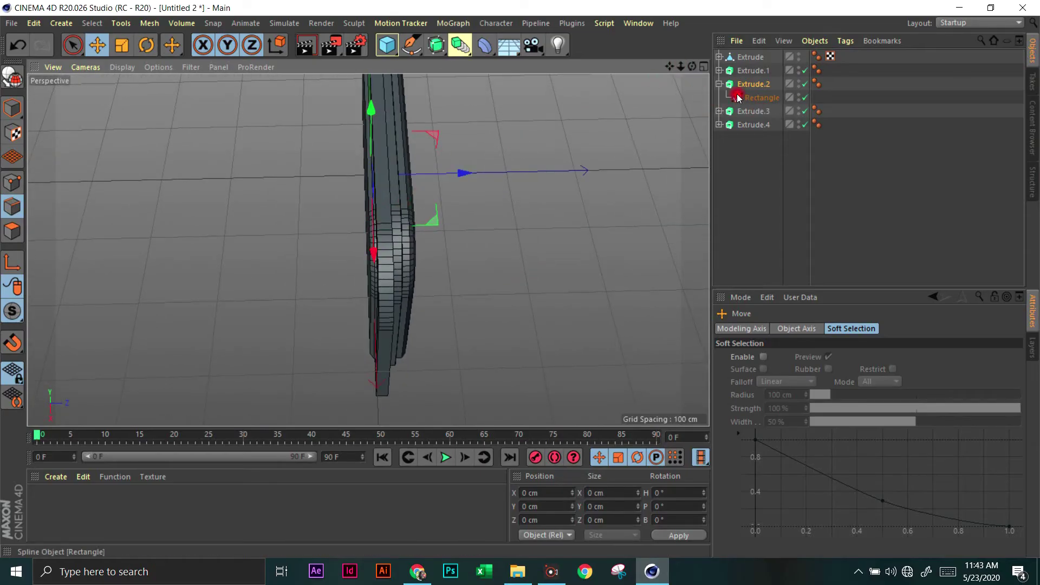
- Slide Extrude.4 and Extrude.3 along their Z axes to stagger them
{"action": "left_click", "coordinate": [719, 84]}
{"action": "left_click", "coordinate": [750, 111]}
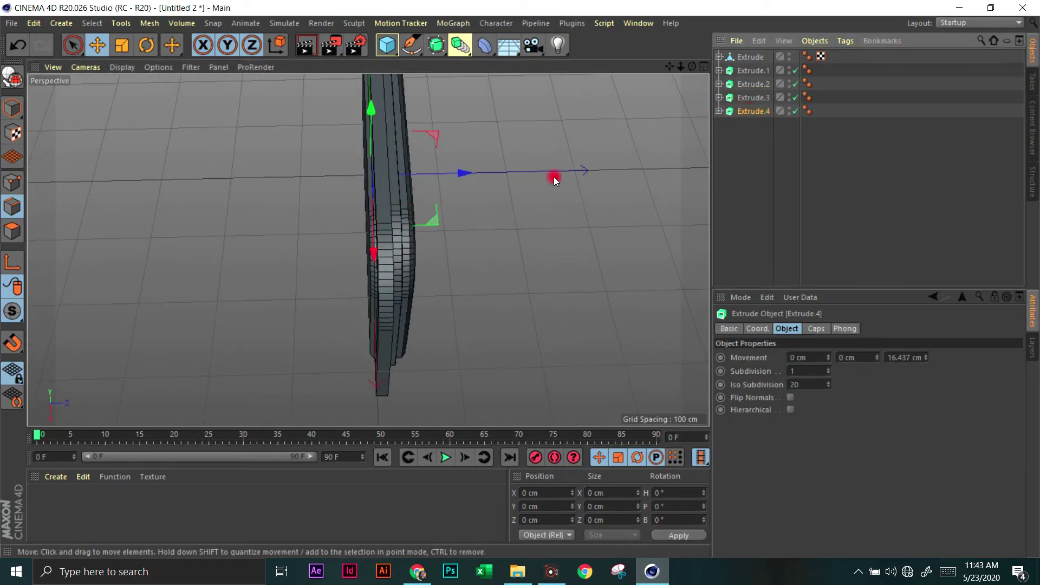
{"action": "left_click_drag", "start_coordinate": [464, 171], "coordinate": [388, 173]}
{"action": "left_click", "coordinate": [755, 99]}
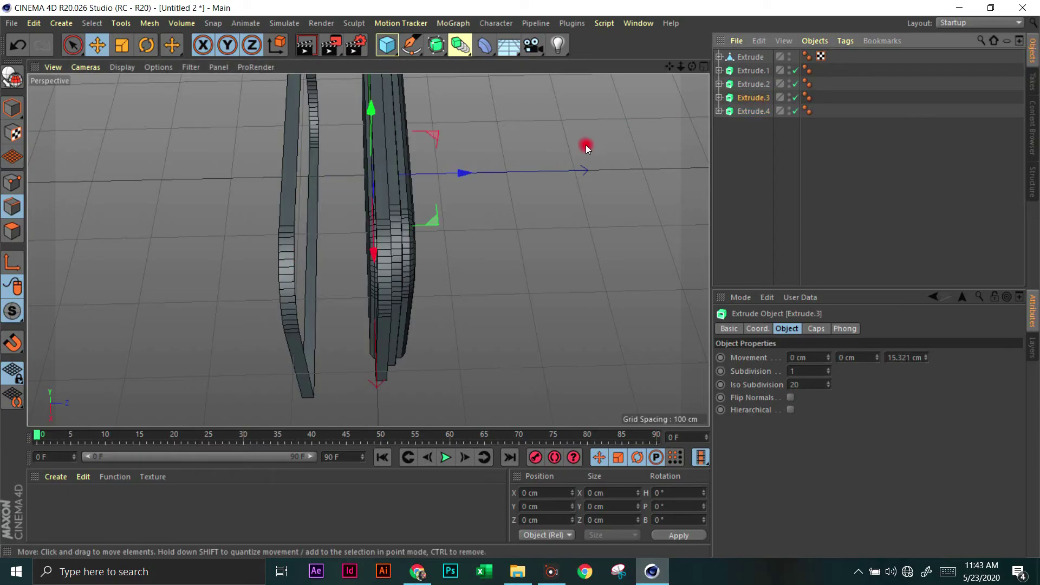
{"action": "left_click_drag", "start_coordinate": [477, 172], "coordinate": [444, 174]}
- Move Extrude.2 through Extrude.4 together along Z
{"action": "left_click", "coordinate": [757, 85]}
{"action": "scroll", "coordinate": [482, 168], "scroll_direction": "down", "scroll_amount": 6}
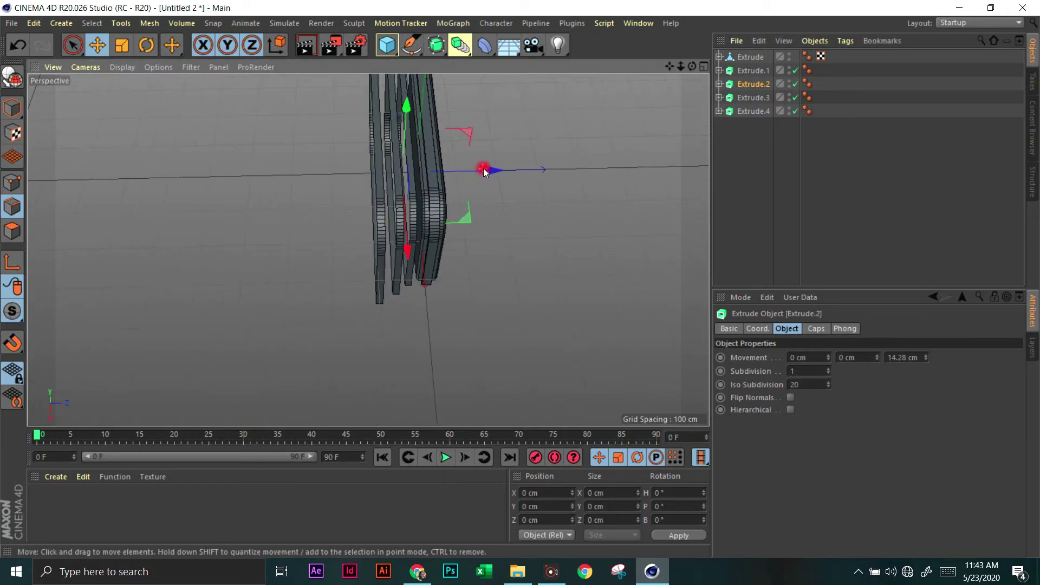
{"action": "scroll", "coordinate": [485, 168], "scroll_direction": "up", "scroll_amount": 6}
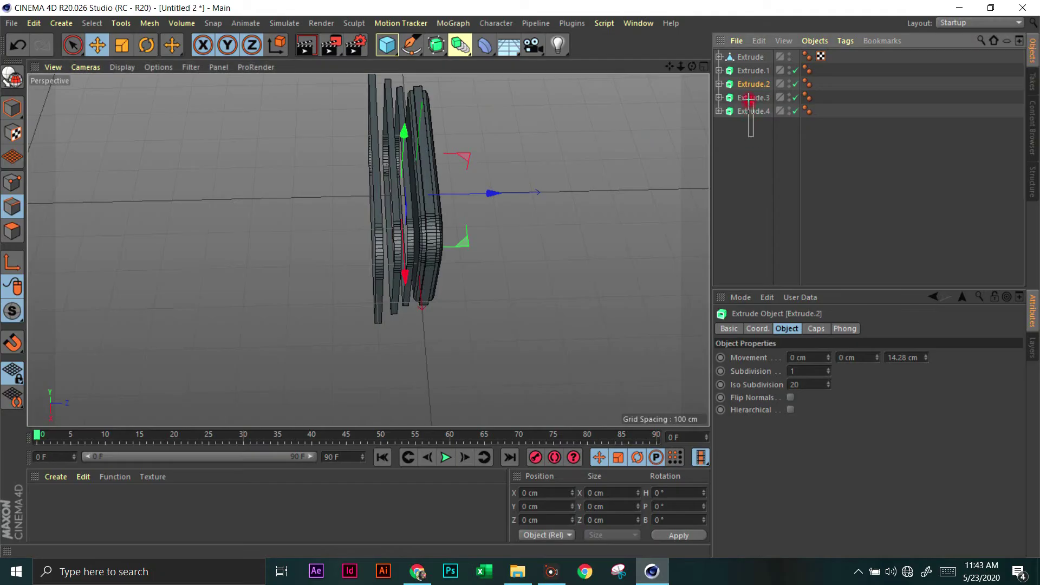
{"action": "left_click_drag", "start_coordinate": [753, 83], "coordinate": [753, 81]}
{"action": "left_click_drag", "start_coordinate": [486, 194], "coordinate": [460, 194]}
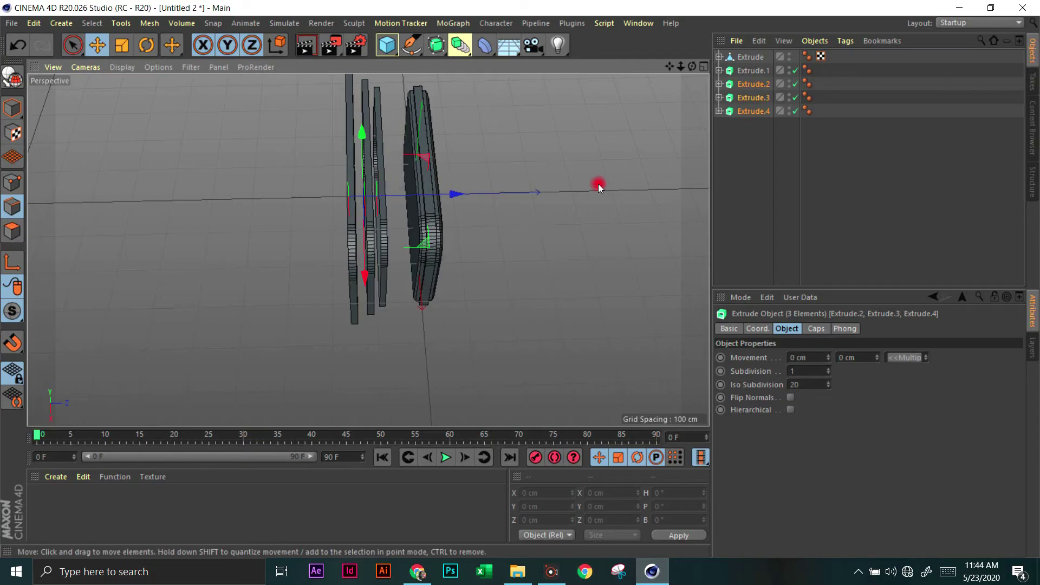
- Duplicate Extrude.2 as Extrude.5 and move it about 32 cm along the stack
{"action": "left_click", "coordinate": [753, 84]}
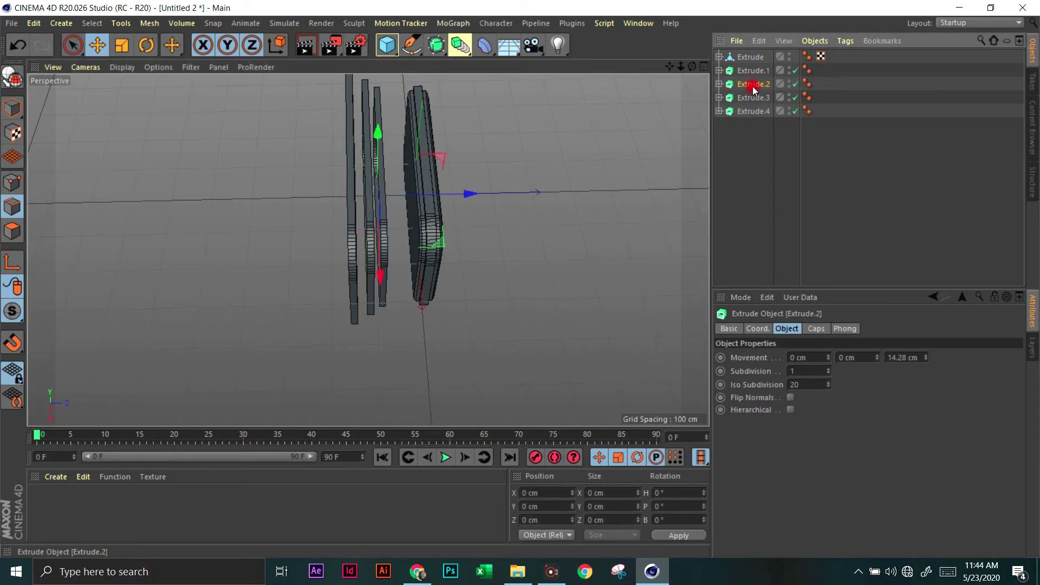
{"action": "left_click_drag", "start_coordinate": [752, 84], "coordinate": [753, 101], "text": "ctrl"}
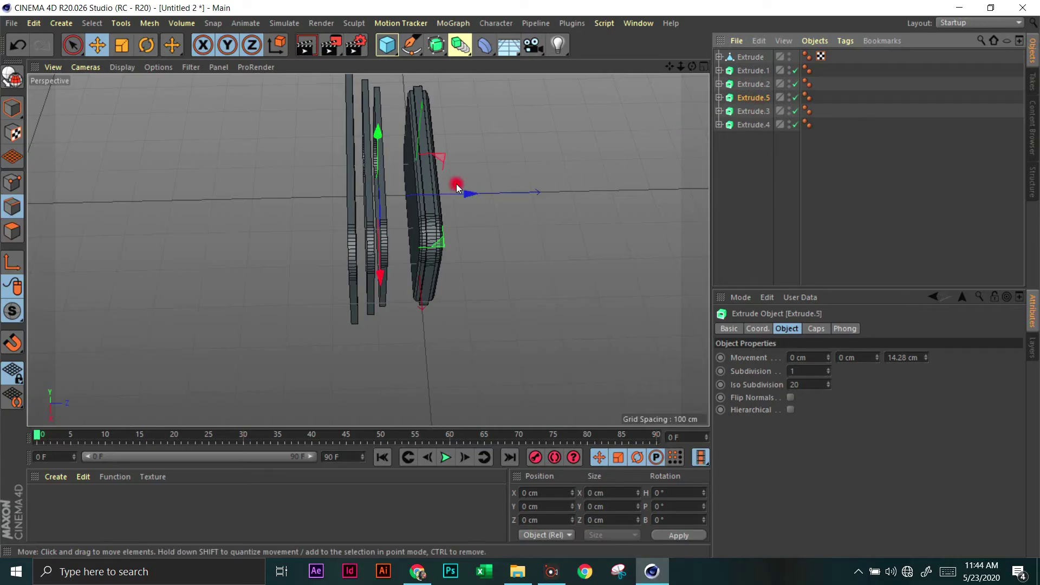
{"action": "left_click_drag", "start_coordinate": [469, 195], "coordinate": [495, 235]}
{"action": "left_click", "coordinate": [122, 46]}
{"action": "left_click", "coordinate": [98, 46]}
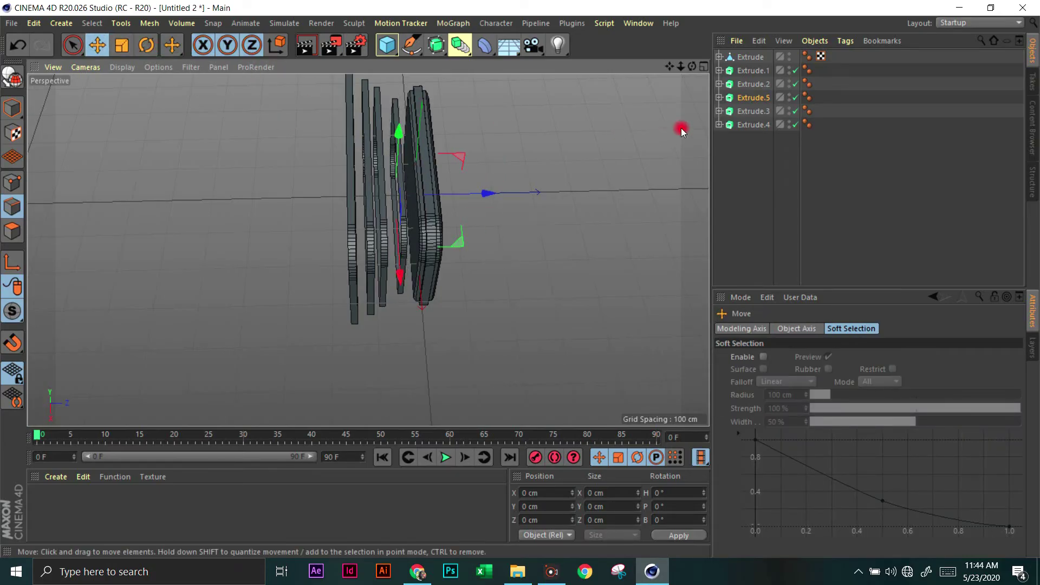
{"action": "mouse_move", "coordinate": [692, 66]}
{"action": "left_mouse_down"}
{"action": "mouse_move", "coordinate": [522, 280]}
{"action": "mouse_move", "coordinate": [671, 81]}
{"action": "mouse_move", "coordinate": [554, 159]}
{"action": "left_mouse_up"}
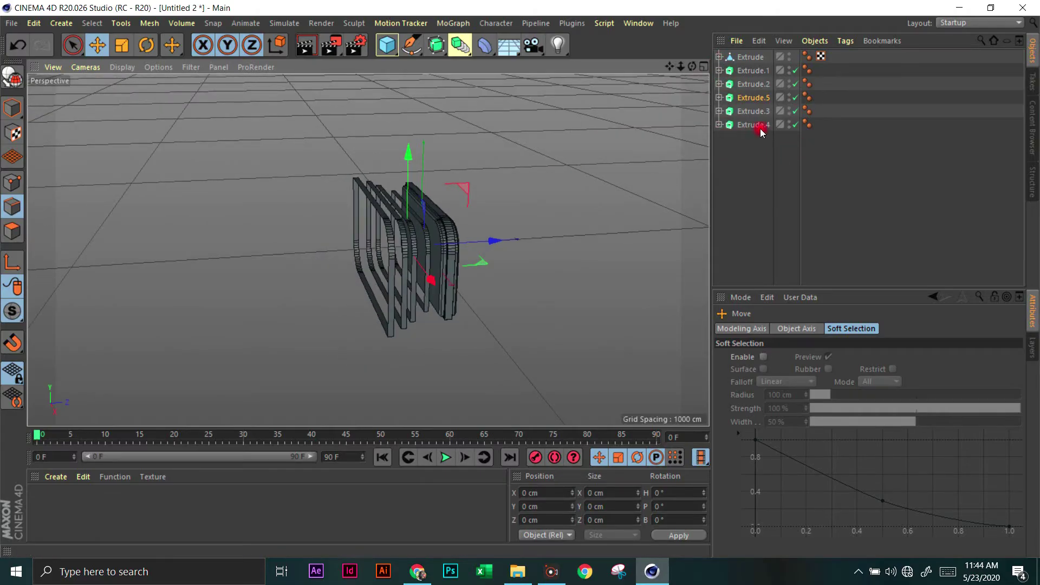
- Add a Null object and place all six Extrude frames inside it, then collapse and select it
{"action": "left_click", "coordinate": [755, 94]}
{"action": "key", "text": "ctrl+a"}
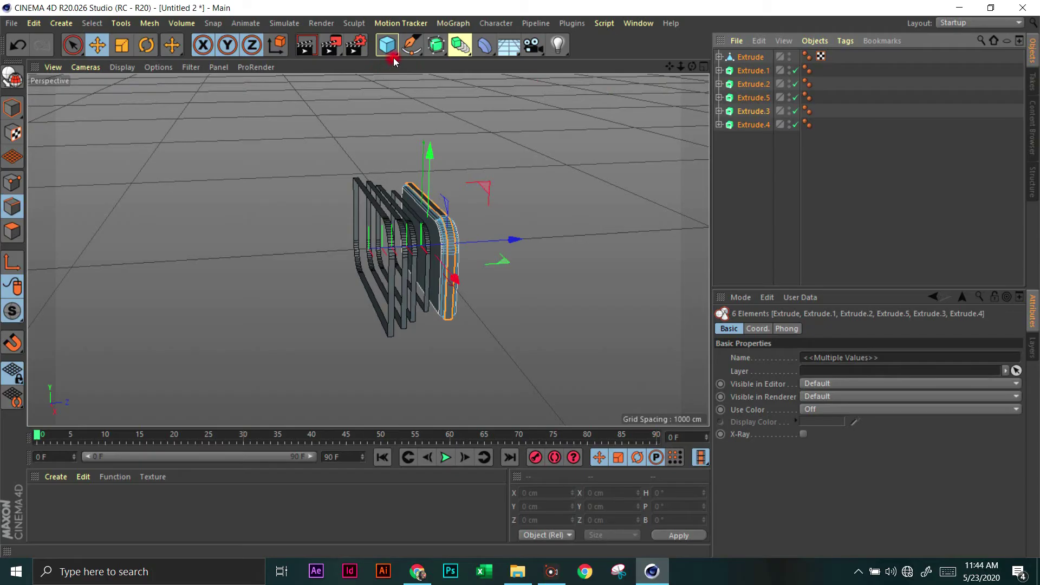
{"action": "left_click_drag", "start_coordinate": [394, 60], "coordinate": [425, 65]}
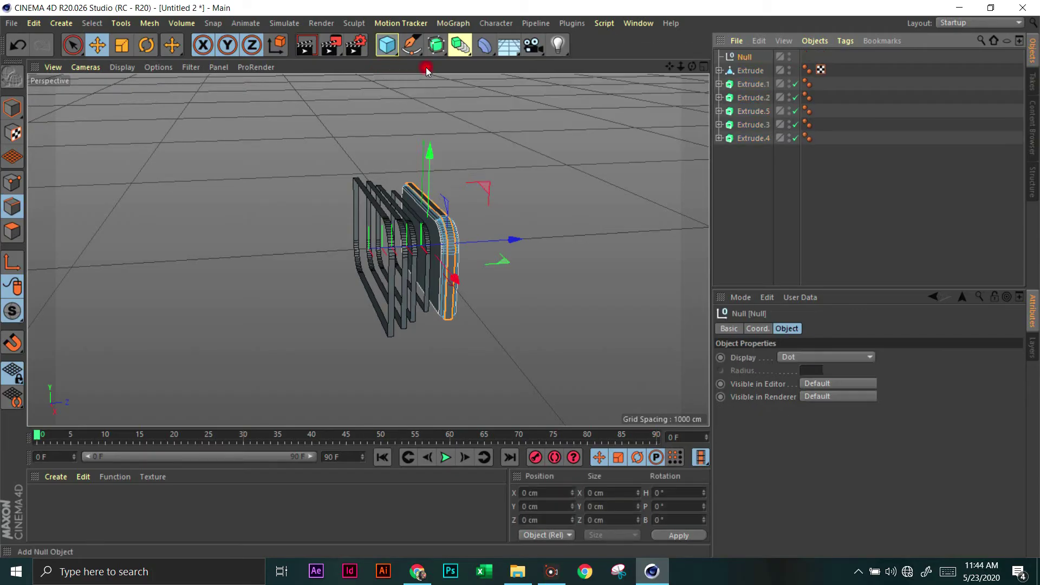
{"action": "double_click", "coordinate": [746, 58]}
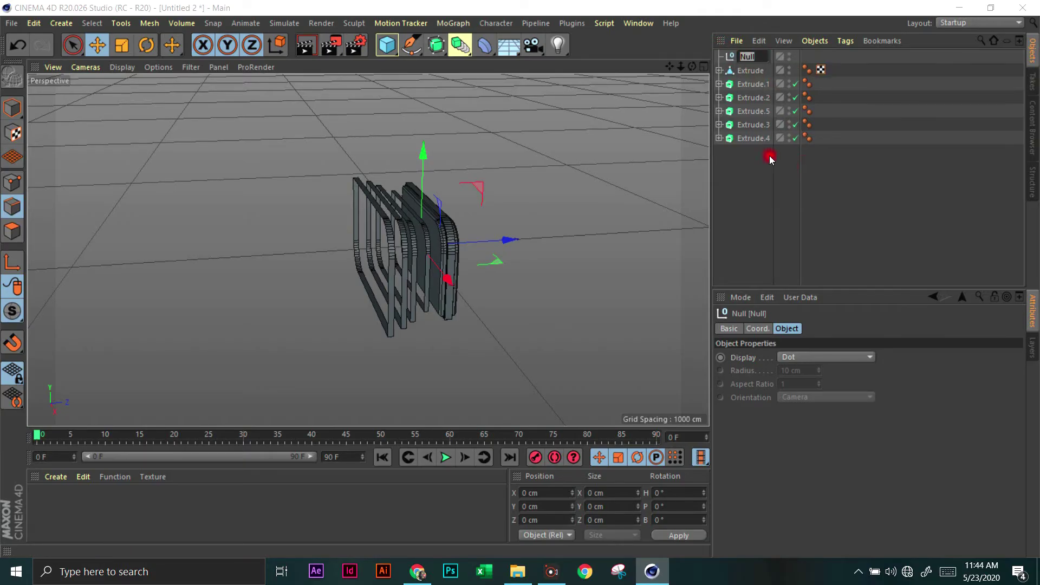
{"action": "key", "text": "alt+Tab"}
{"action": "left_click", "coordinate": [899, 50]}
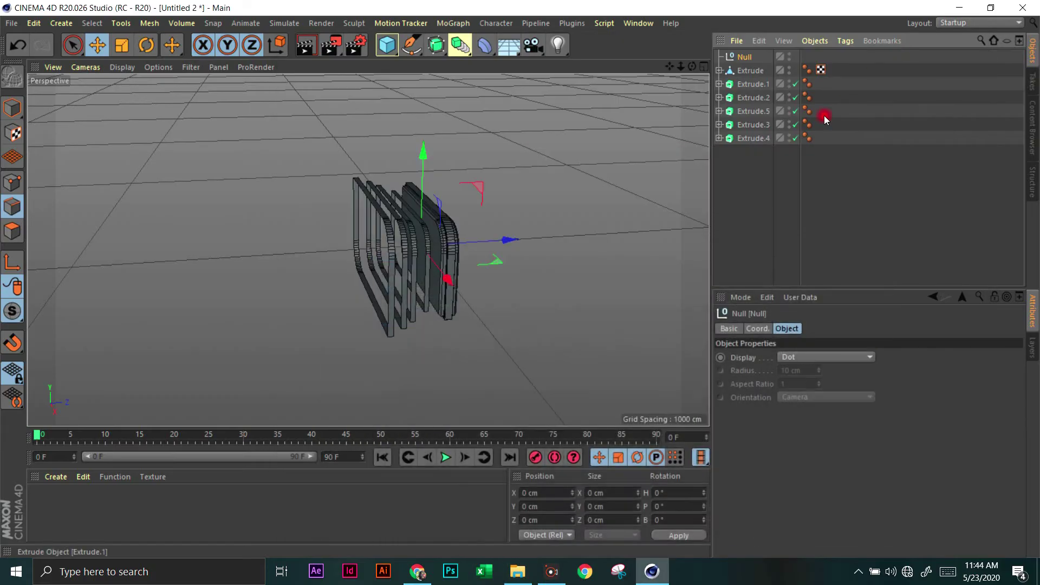
{"action": "left_click_drag", "start_coordinate": [742, 169], "coordinate": [751, 61]}
{"action": "left_click", "coordinate": [718, 56]}
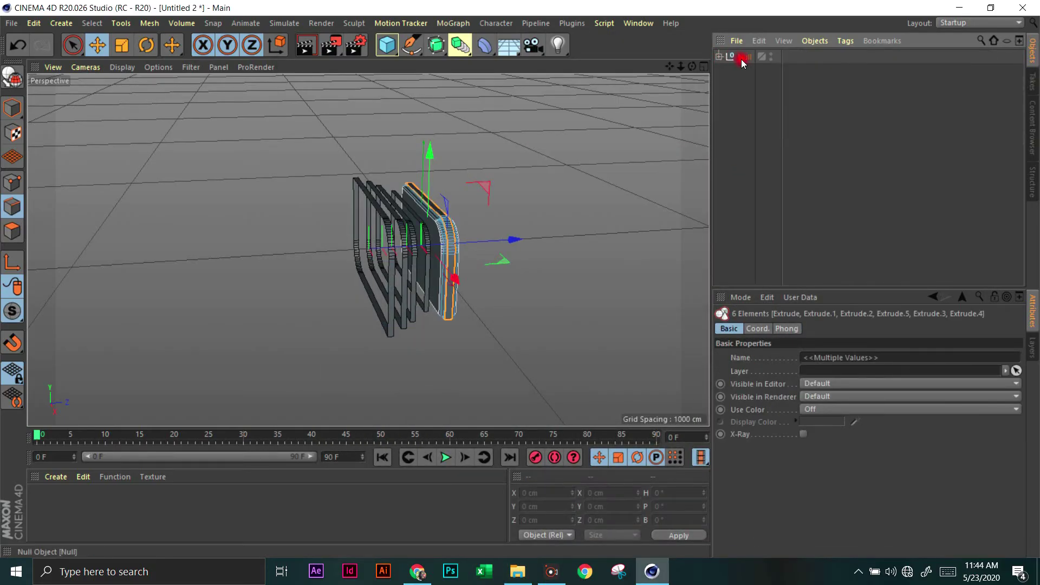
{"action": "left_click", "coordinate": [742, 57]}
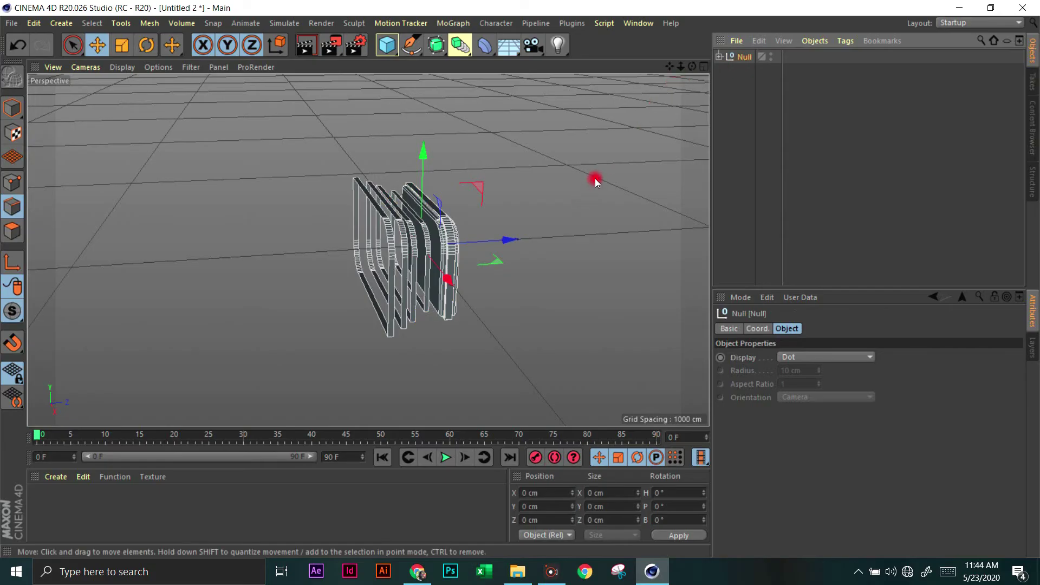
{"action": "left_click_drag", "start_coordinate": [691, 66], "coordinate": [695, 69]}
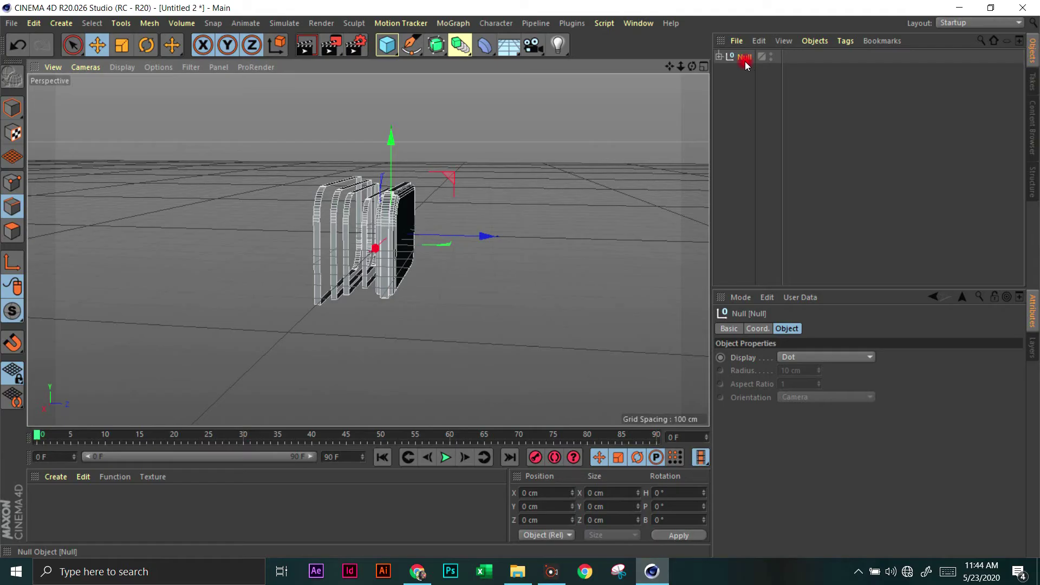
- Duplicate the frame group as Null.1 and move it beside the original, undoing two trial rotations
{"action": "left_click_drag", "start_coordinate": [746, 63], "coordinate": [748, 71]}
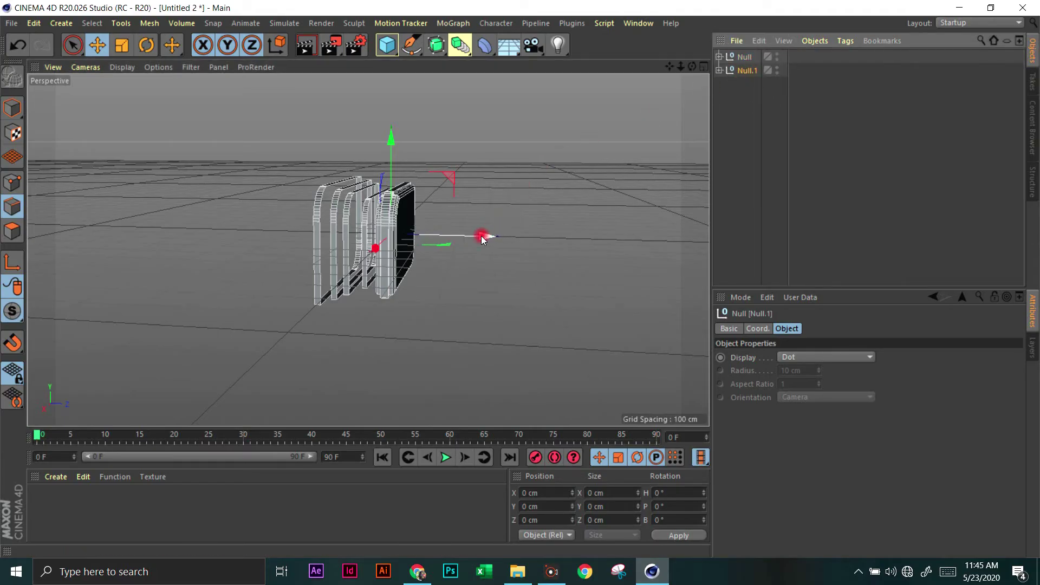
{"action": "left_click_drag", "start_coordinate": [482, 238], "coordinate": [607, 247]}
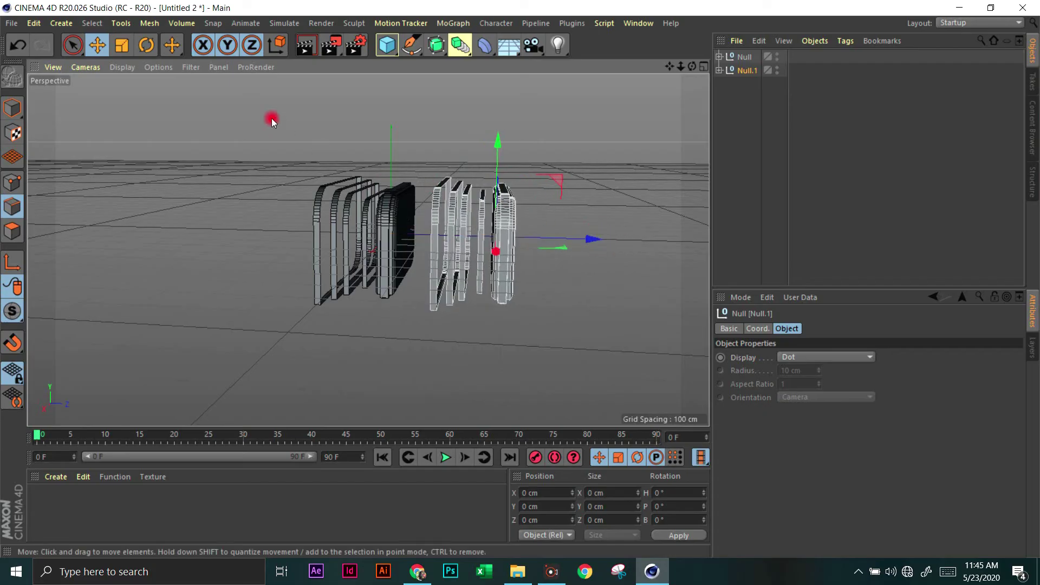
{"action": "left_click", "coordinate": [144, 47]}
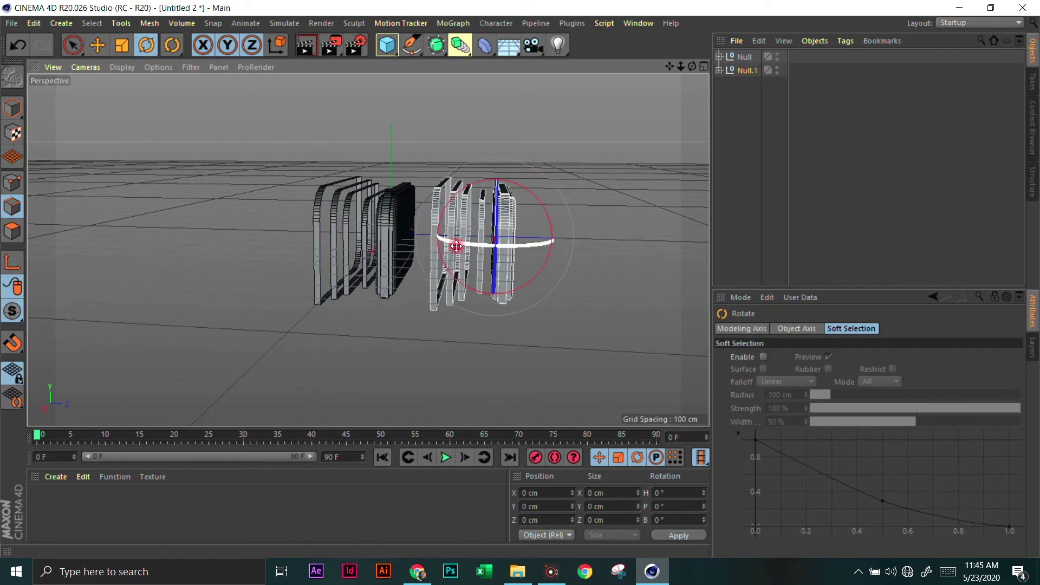
{"action": "left_click_drag", "start_coordinate": [449, 239], "coordinate": [662, 244]}
{"action": "key", "text": "ctrl+z"}
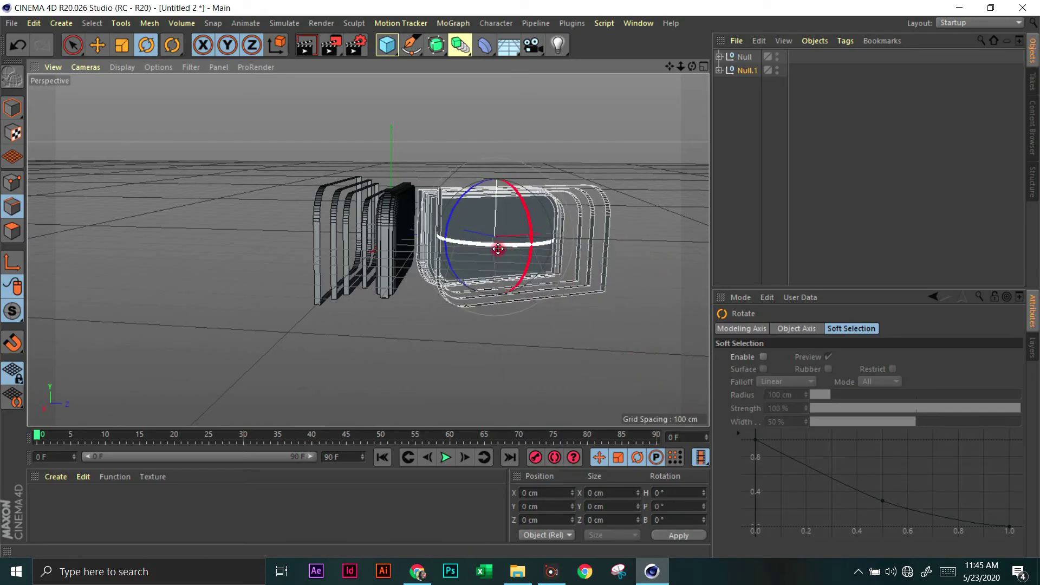
{"action": "left_click_drag", "start_coordinate": [495, 249], "coordinate": [585, 253]}
{"action": "key", "text": "ctrl+z"}
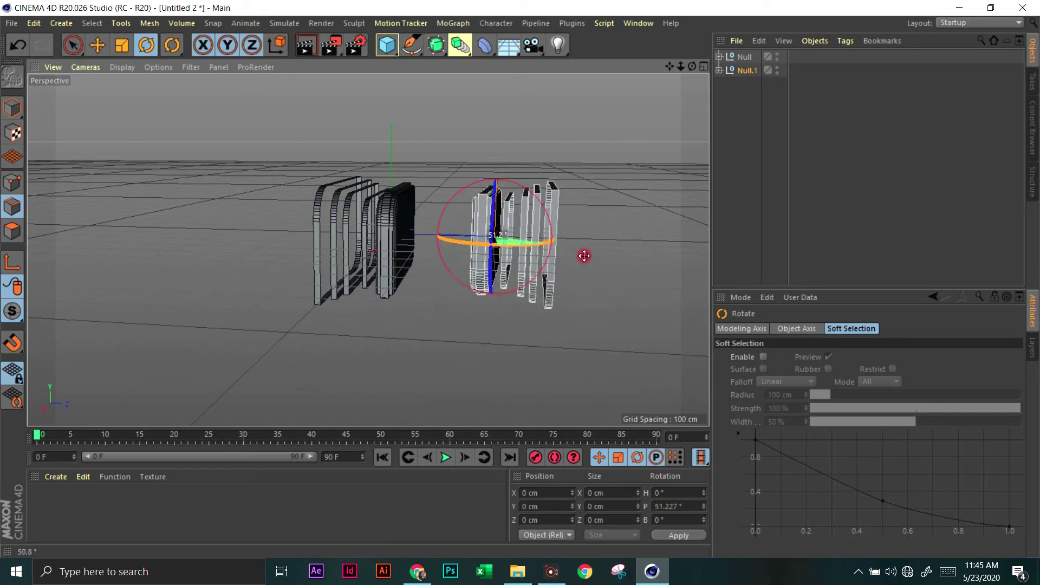
- Maximize the Top view and try a small rotation of Null.1, then undo it
{"action": "left_click", "coordinate": [703, 66]}
{"action": "left_click", "coordinate": [703, 67]}
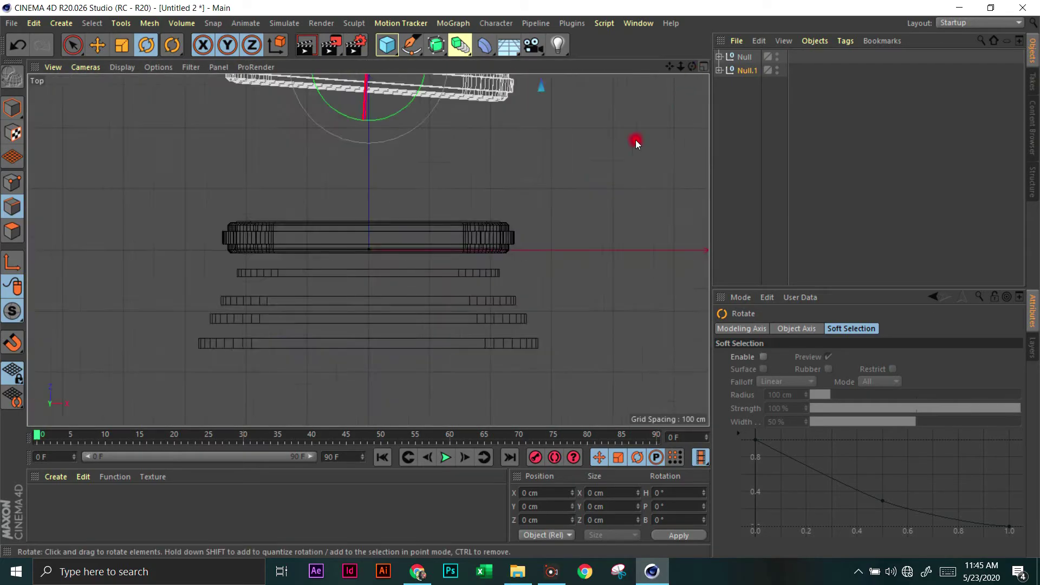
{"action": "scroll", "coordinate": [610, 186], "scroll_direction": "down", "scroll_amount": 5}
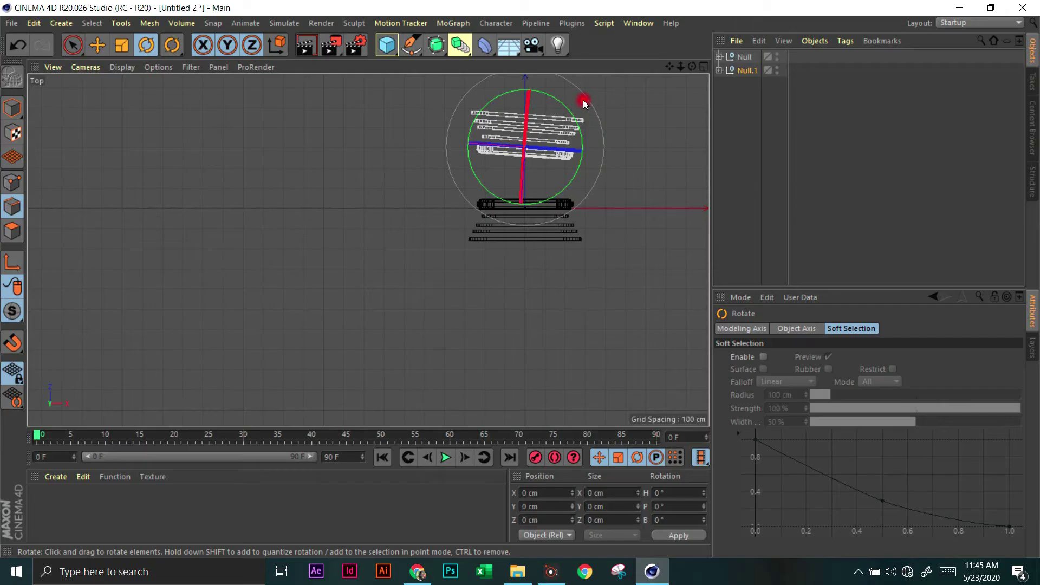
{"action": "scroll", "coordinate": [583, 103], "scroll_direction": "up", "scroll_amount": 2}
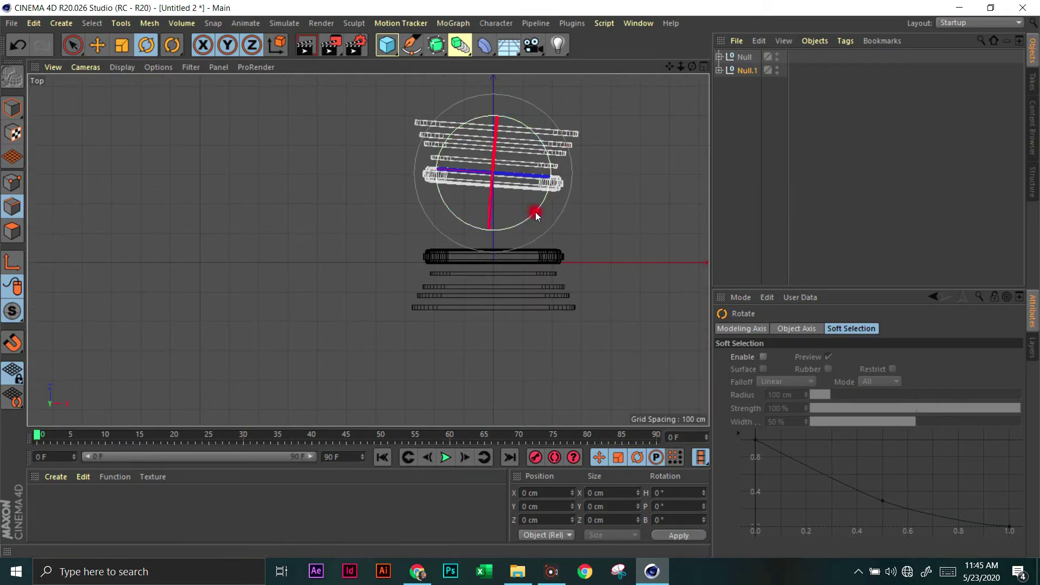
{"action": "left_click_drag", "start_coordinate": [536, 216], "coordinate": [539, 211]}
{"action": "key", "text": "ctrl+z"}
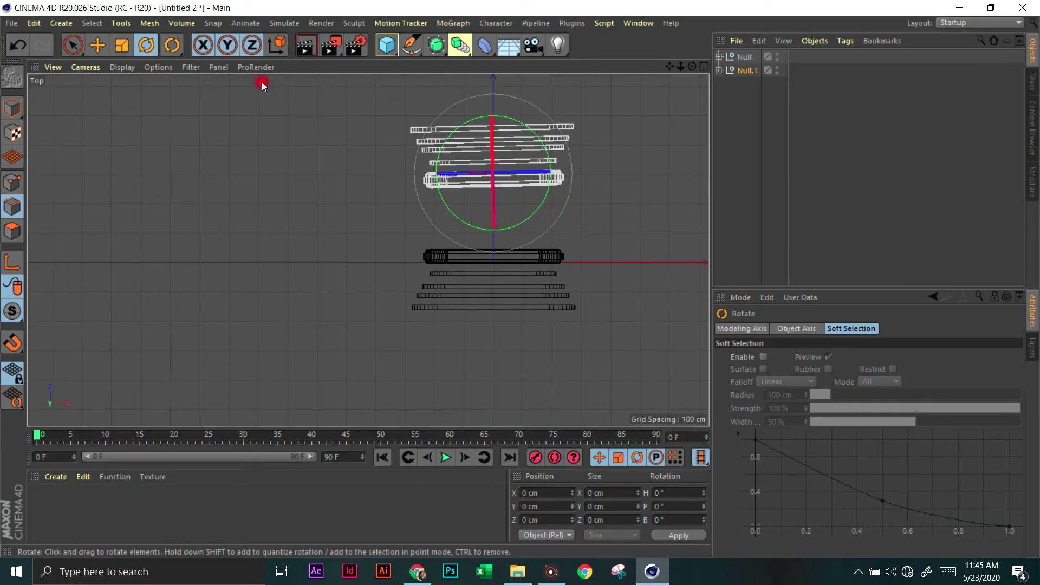
{"action": "left_click", "coordinate": [98, 45]}
{"action": "scroll", "coordinate": [304, 214], "scroll_direction": "down", "scroll_amount": 3}
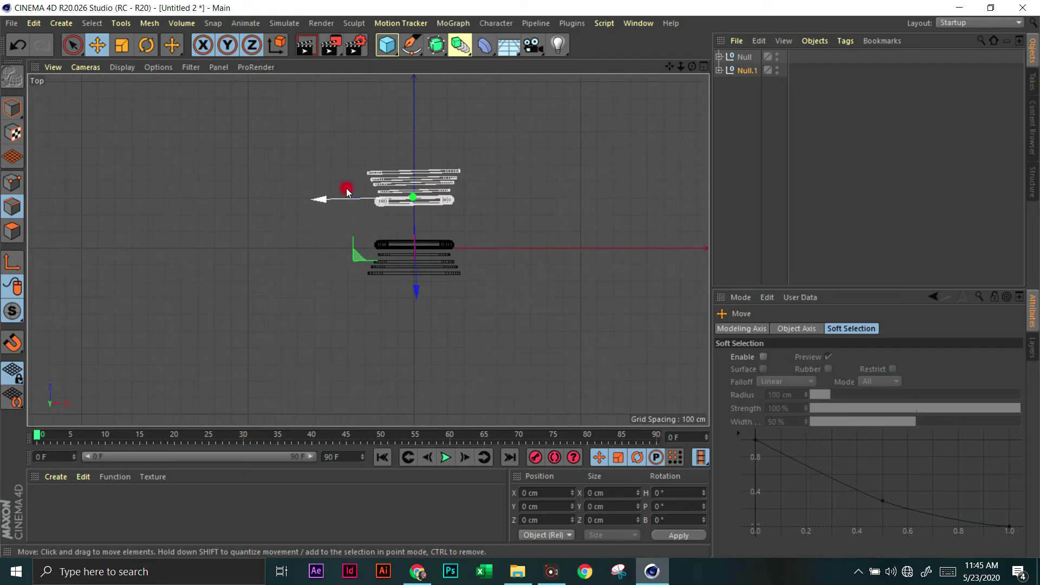
- In Top view, move Null.1 about 786 cm along Z from the original stack
{"action": "scroll", "coordinate": [372, 164], "scroll_direction": "down", "scroll_amount": 1}
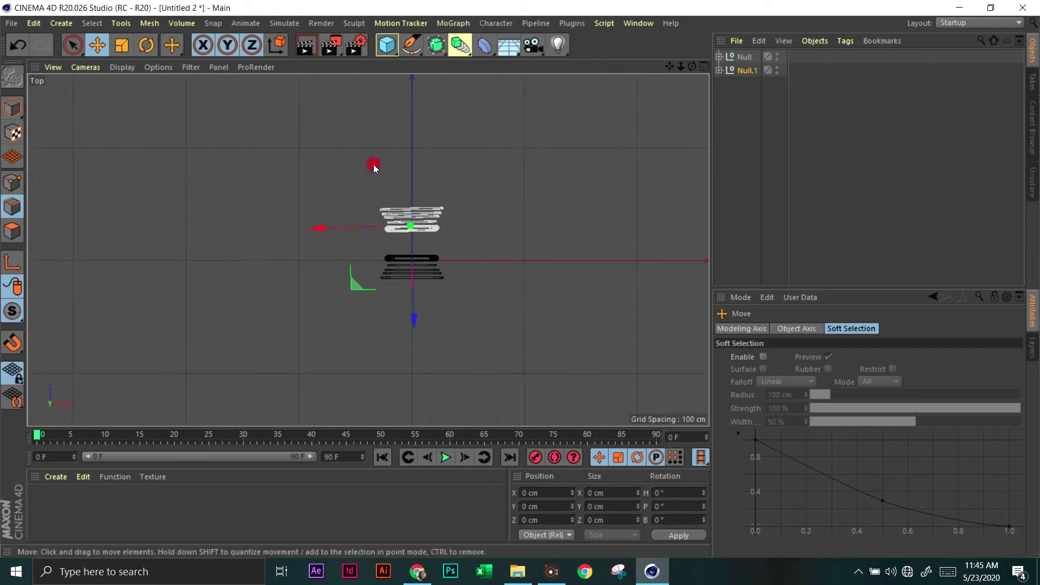
{"action": "middle_click_drag", "start_coordinate": [372, 164], "coordinate": [389, 203]}
{"action": "left_click_drag", "start_coordinate": [424, 335], "coordinate": [424, 231]}
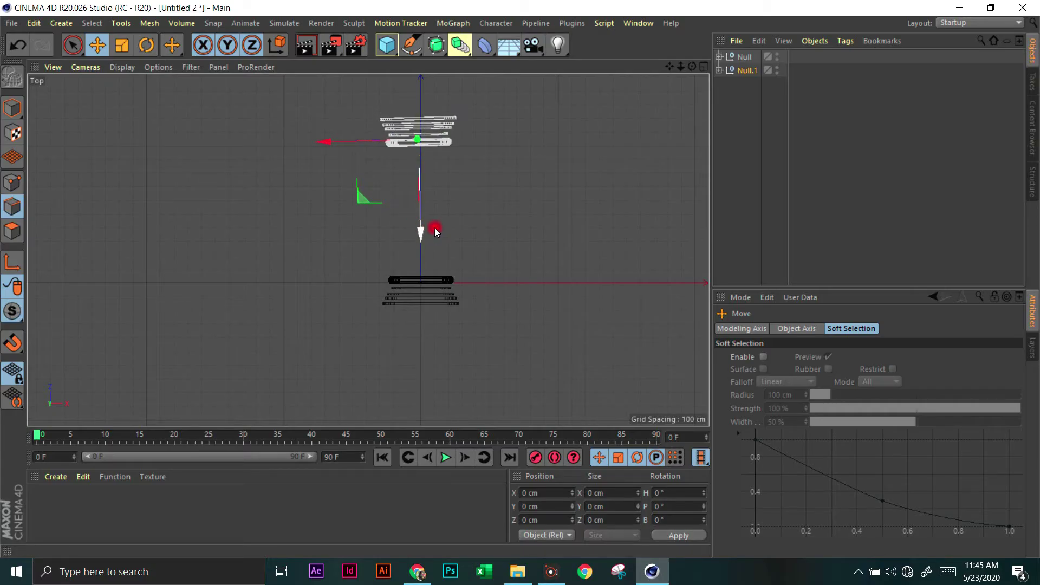
{"action": "left_click", "coordinate": [12, 108]}
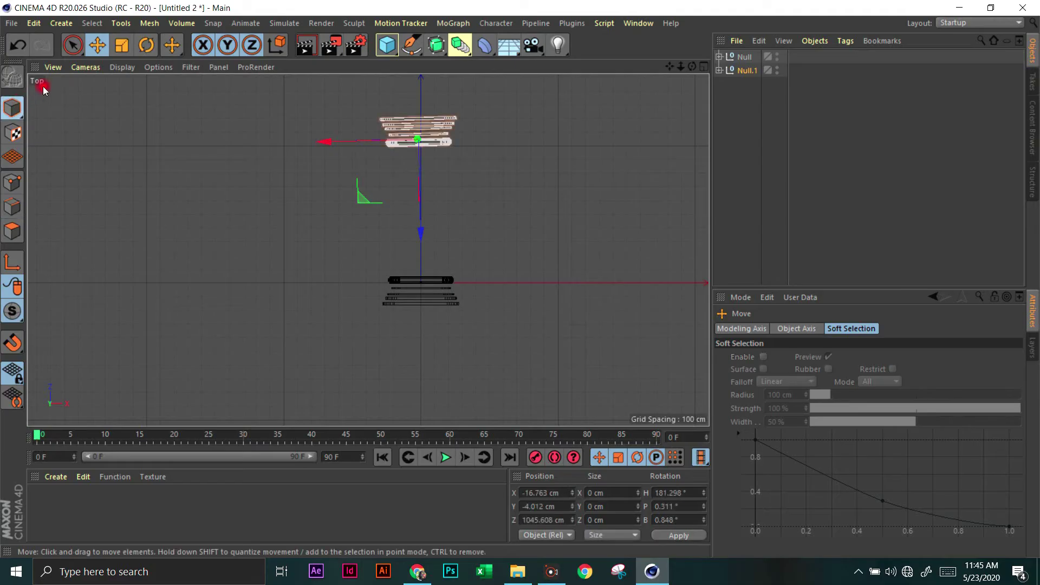
{"action": "left_click", "coordinate": [151, 120]}
- Move Null.1 about 260 cm closer to the original, checking both stacks in an orbited Perspective view
{"action": "left_click", "coordinate": [704, 66]}
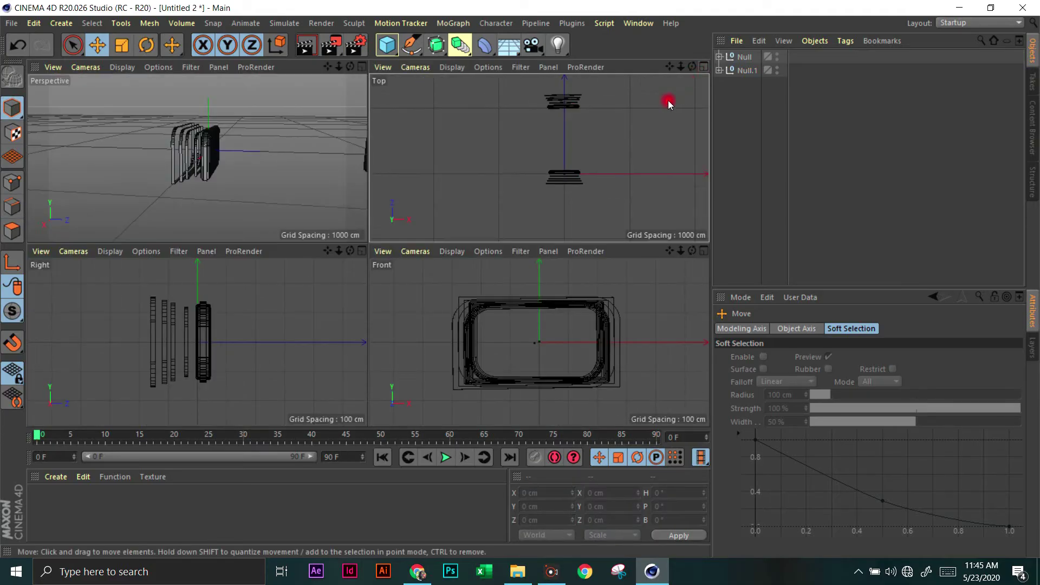
{"action": "left_click", "coordinate": [361, 66]}
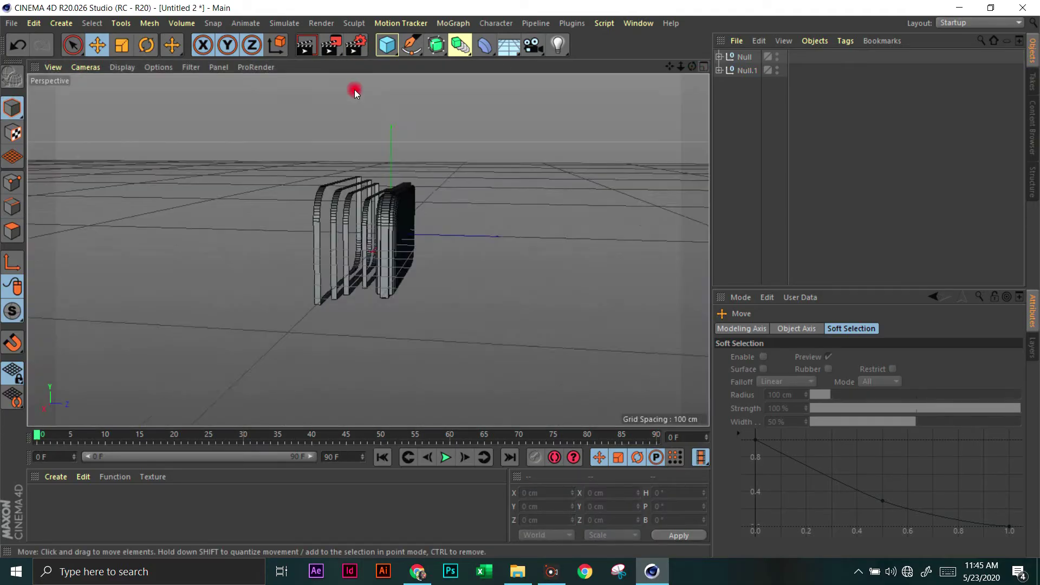
{"action": "left_click_drag", "start_coordinate": [691, 76], "coordinate": [410, 186]}
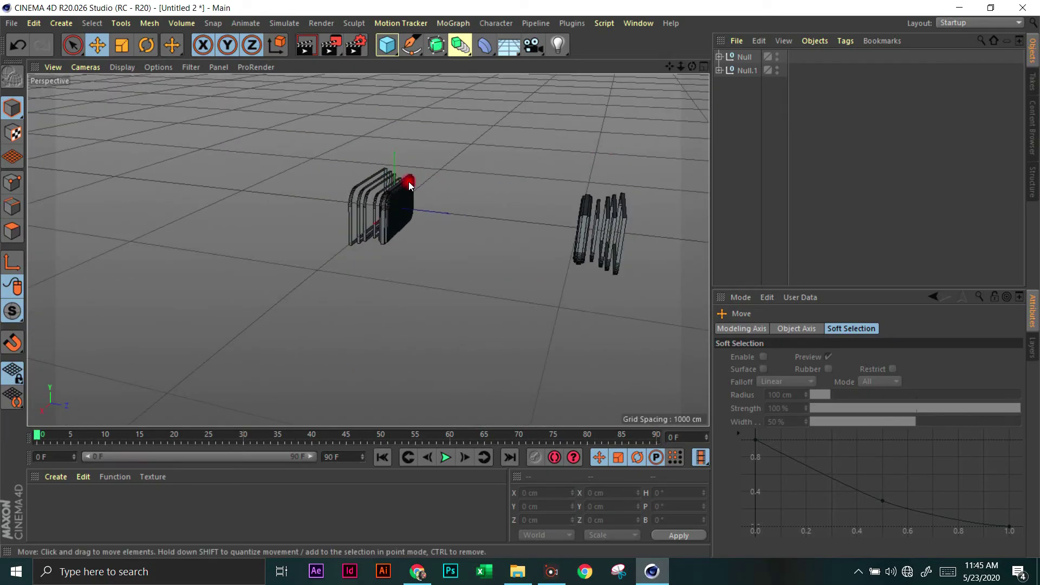
{"action": "scroll", "coordinate": [608, 199], "scroll_direction": "up", "scroll_amount": 5}
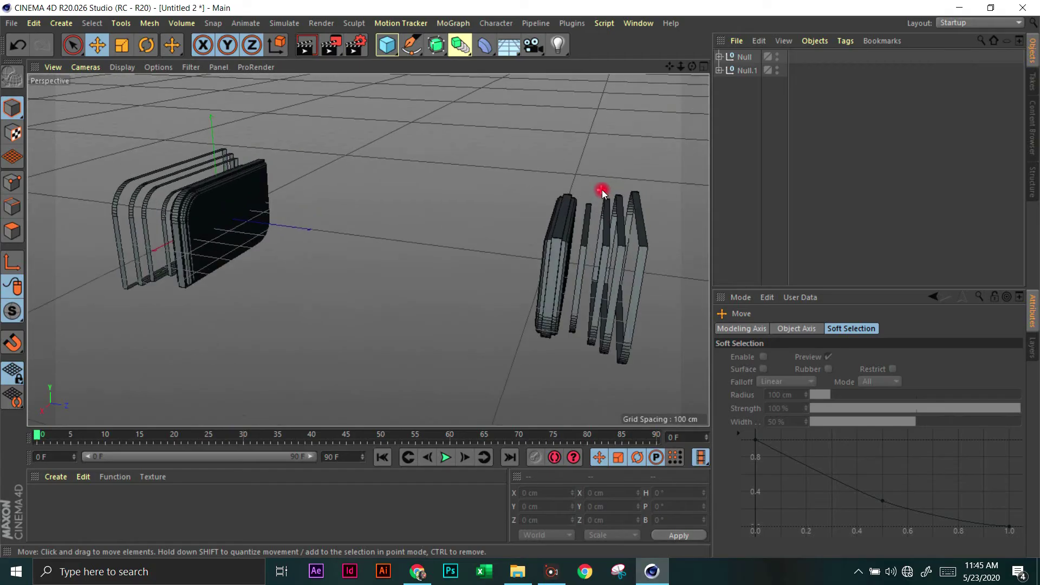
{"action": "left_click_drag", "start_coordinate": [681, 80], "coordinate": [520, 279]}
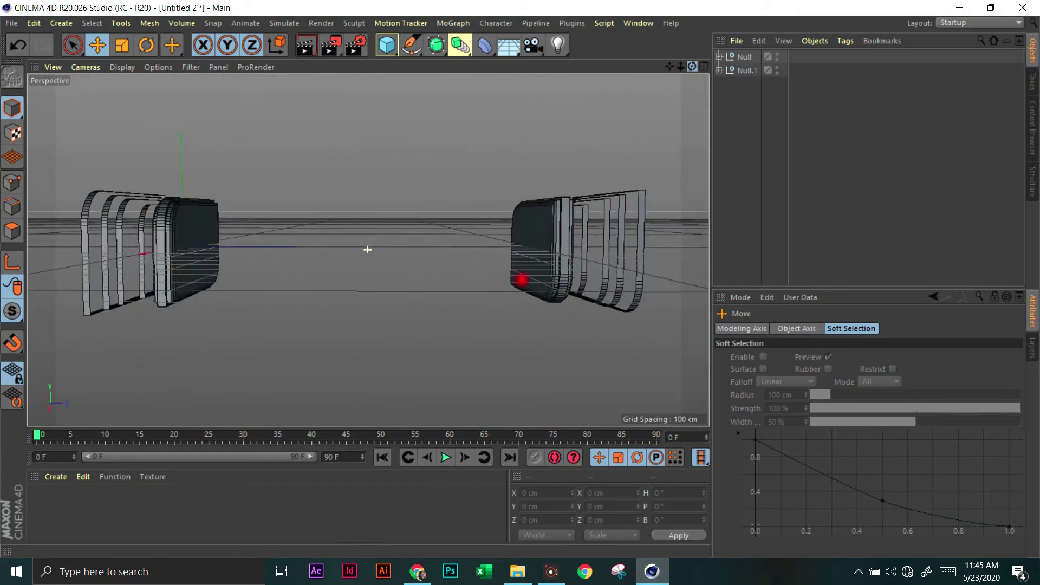
{"action": "left_click", "coordinate": [742, 69]}
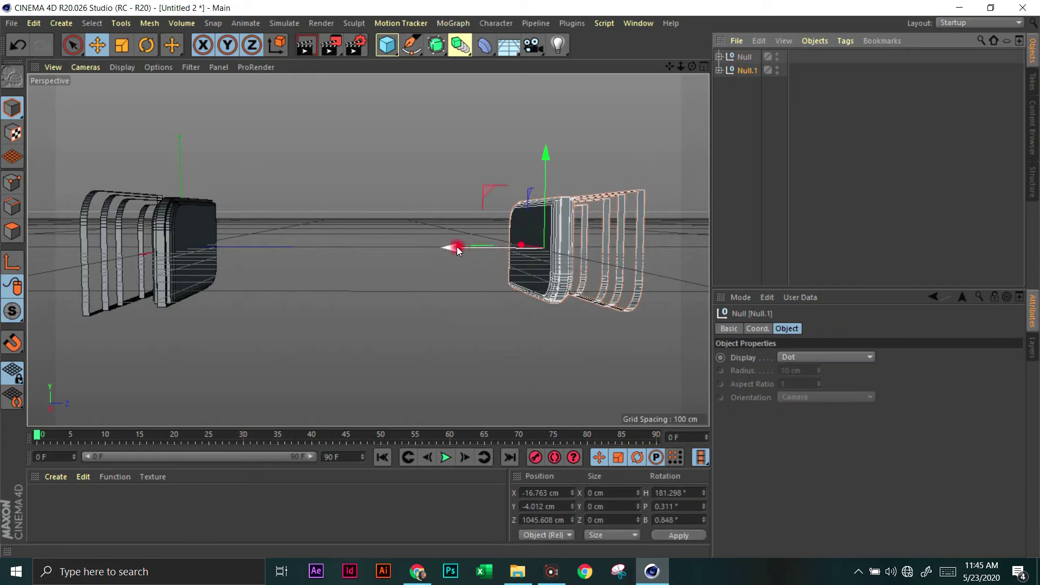
{"action": "left_click_drag", "start_coordinate": [457, 249], "coordinate": [364, 245]}
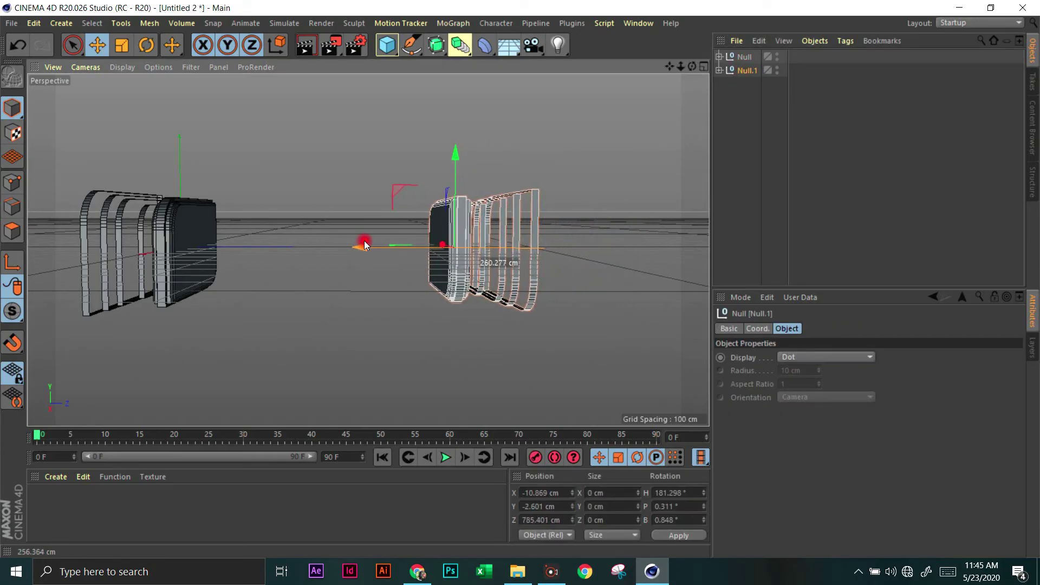
{"action": "left_click", "coordinate": [592, 181]}
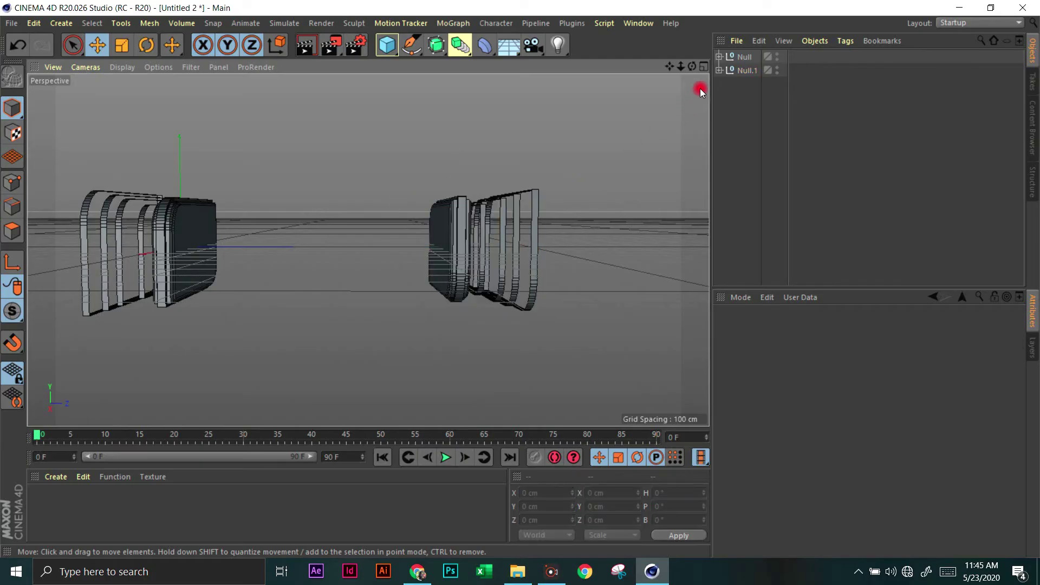
{"action": "left_click", "coordinate": [704, 66]}
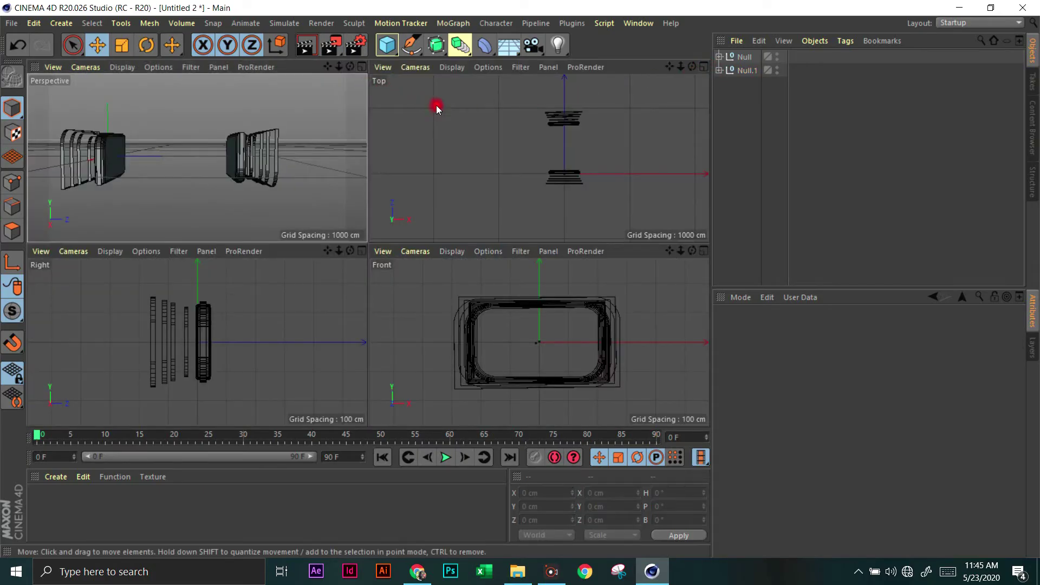
{"action": "left_click", "coordinate": [362, 67]}
{"action": "left_click_drag", "start_coordinate": [690, 66], "coordinate": [520, 278]}
- Add a cube, slide it along Z between the stacks, flatten it and lengthen it to span both
{"action": "left_click", "coordinate": [394, 43]}
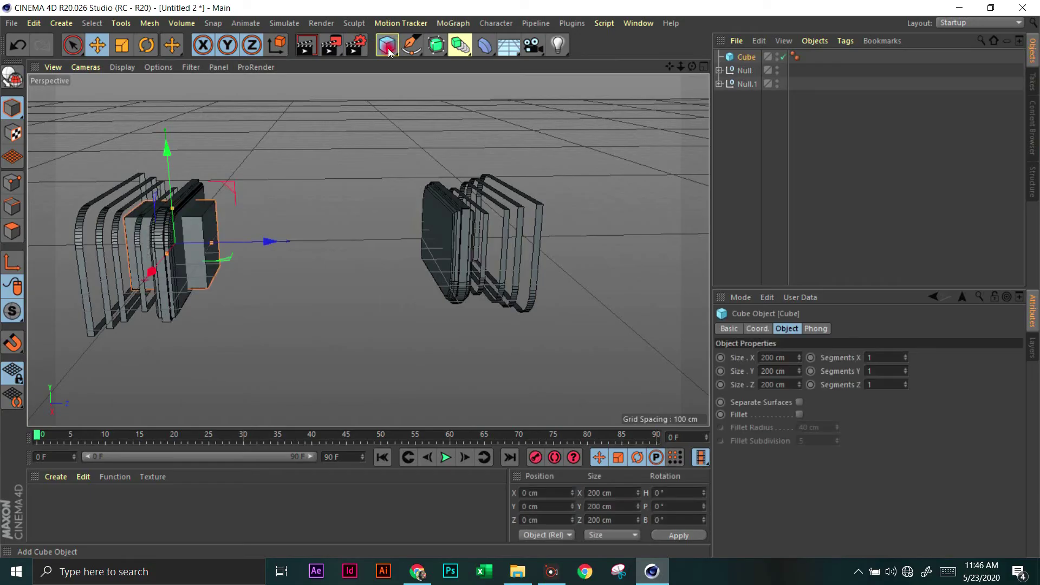
{"action": "left_click_drag", "start_coordinate": [272, 235], "coordinate": [390, 234]}
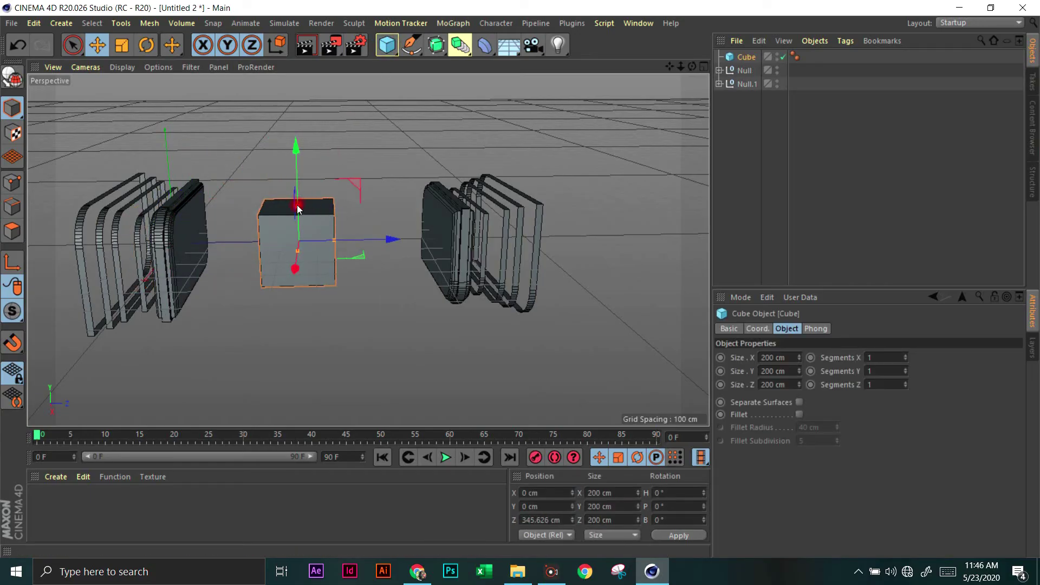
{"action": "left_click_drag", "start_coordinate": [296, 207], "coordinate": [401, 242]}
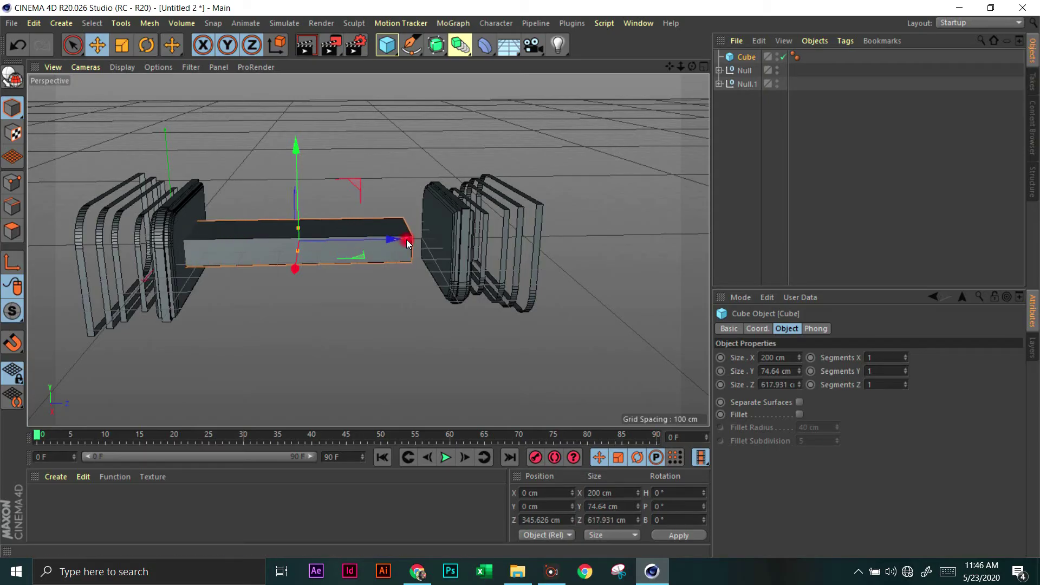
{"action": "left_click_drag", "start_coordinate": [395, 240], "coordinate": [433, 242]}
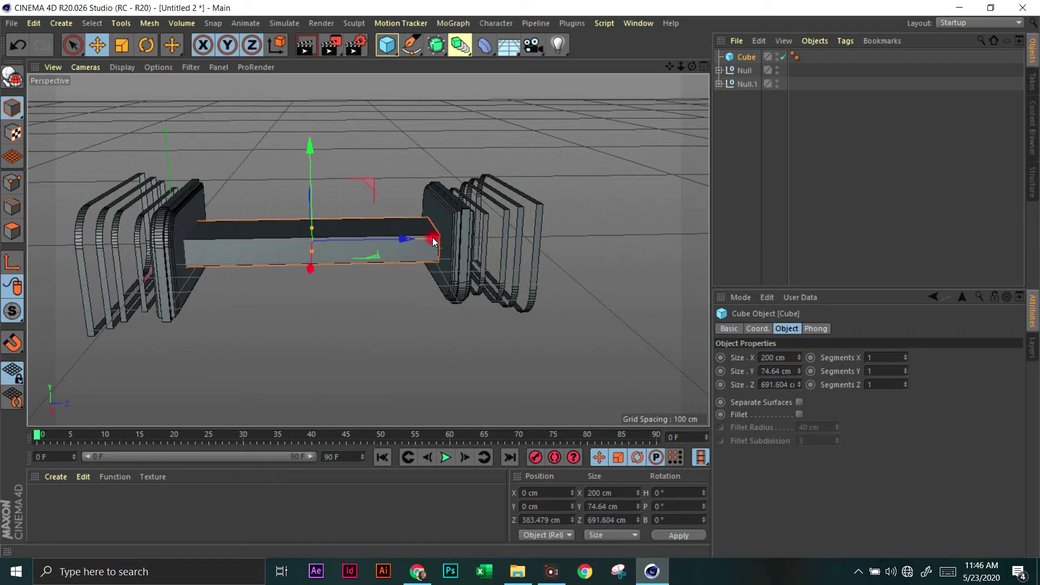
{"action": "left_click_drag", "start_coordinate": [433, 237], "coordinate": [409, 238]}
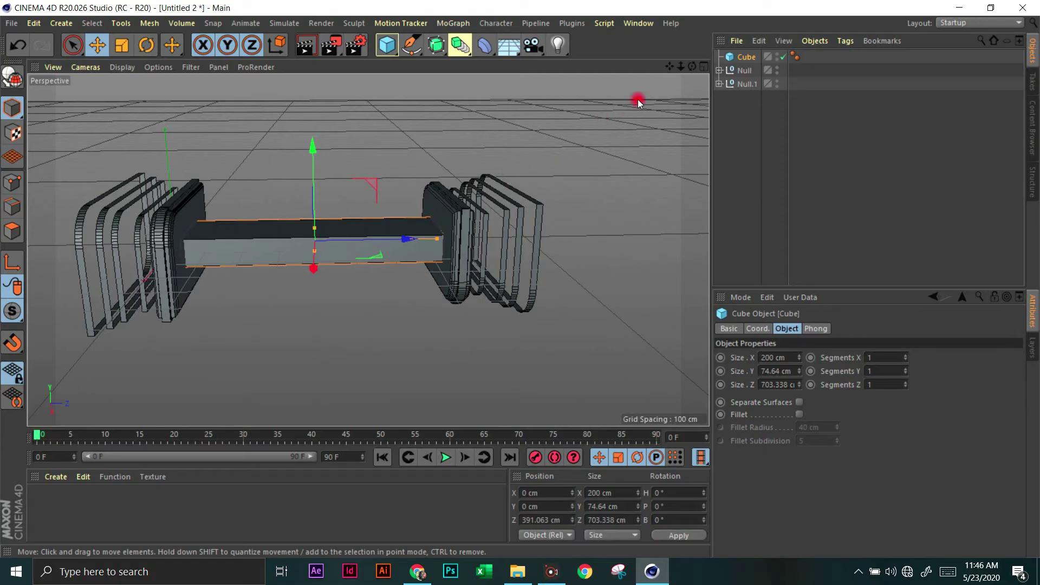
- Narrow the cube into a slim slat in Top view and halve its height to 37.662 cm
{"action": "left_click", "coordinate": [704, 66]}
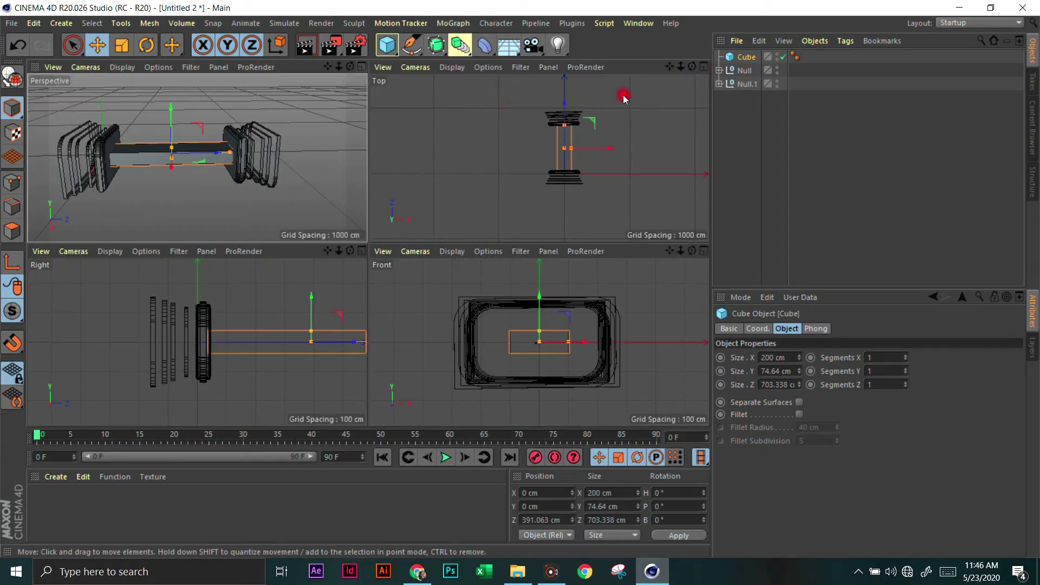
{"action": "left_click", "coordinate": [704, 66]}
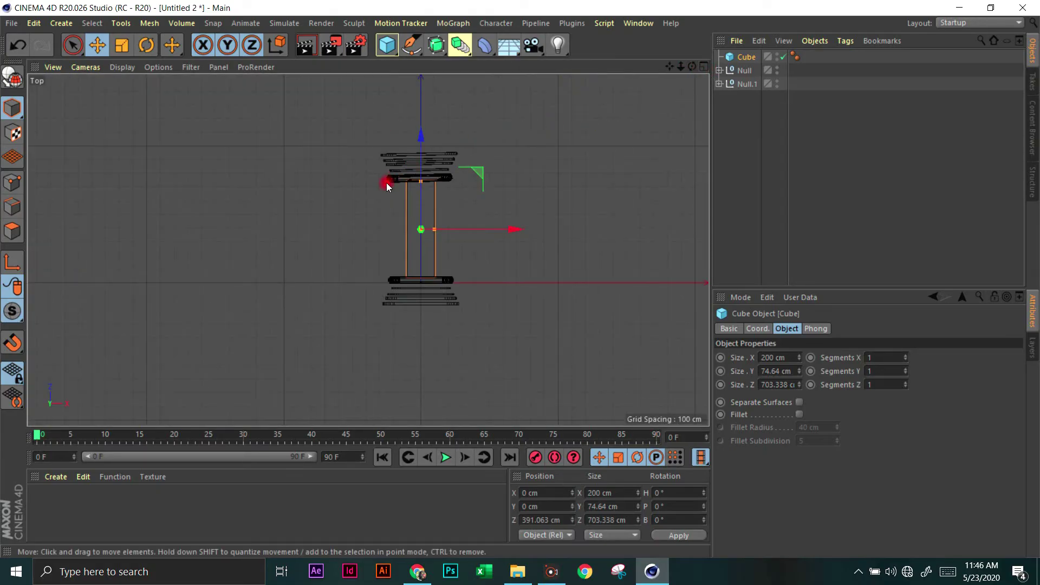
{"action": "scroll", "coordinate": [385, 183], "scroll_direction": "up", "scroll_amount": 3}
{"action": "left_click_drag", "start_coordinate": [467, 236], "coordinate": [445, 237]}
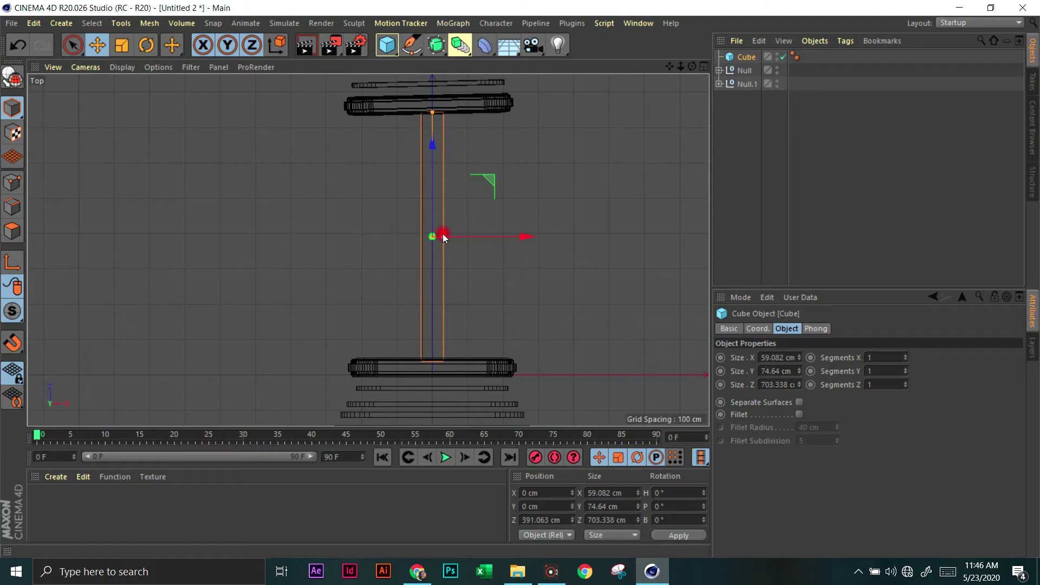
{"action": "left_click", "coordinate": [704, 67]}
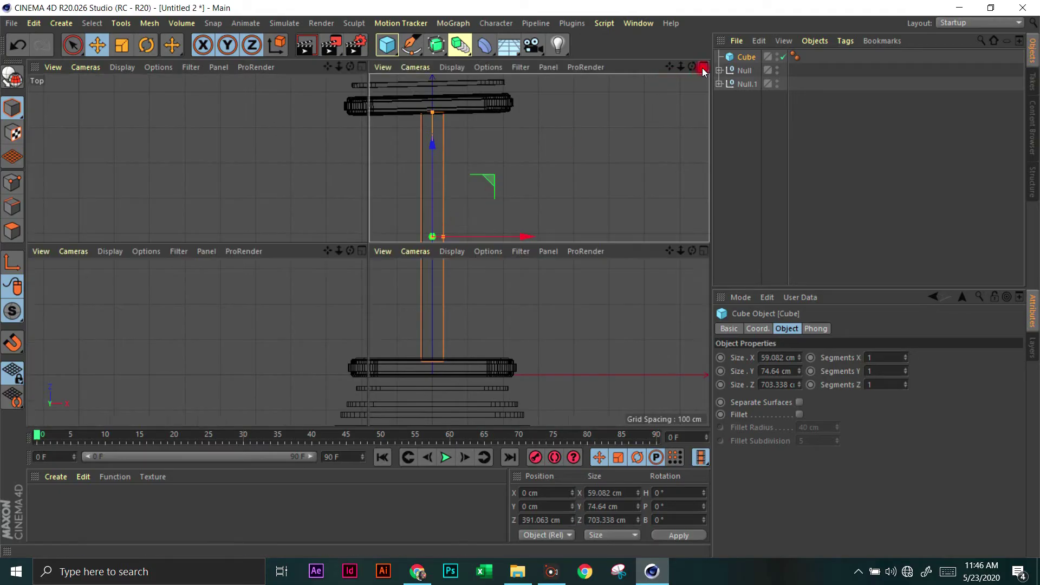
{"action": "left_click", "coordinate": [703, 251]}
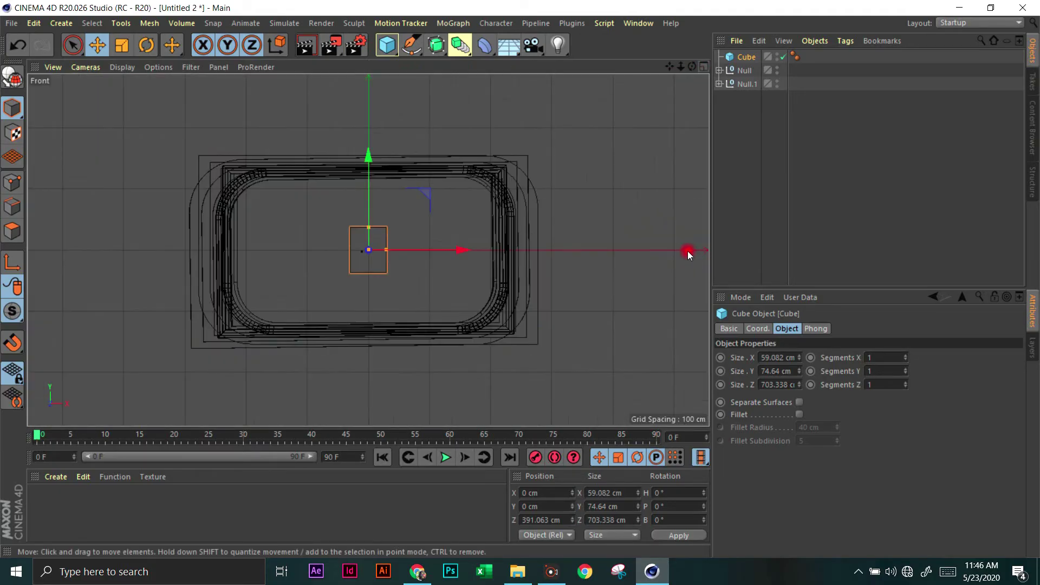
{"action": "left_click_drag", "start_coordinate": [370, 233], "coordinate": [373, 243]}
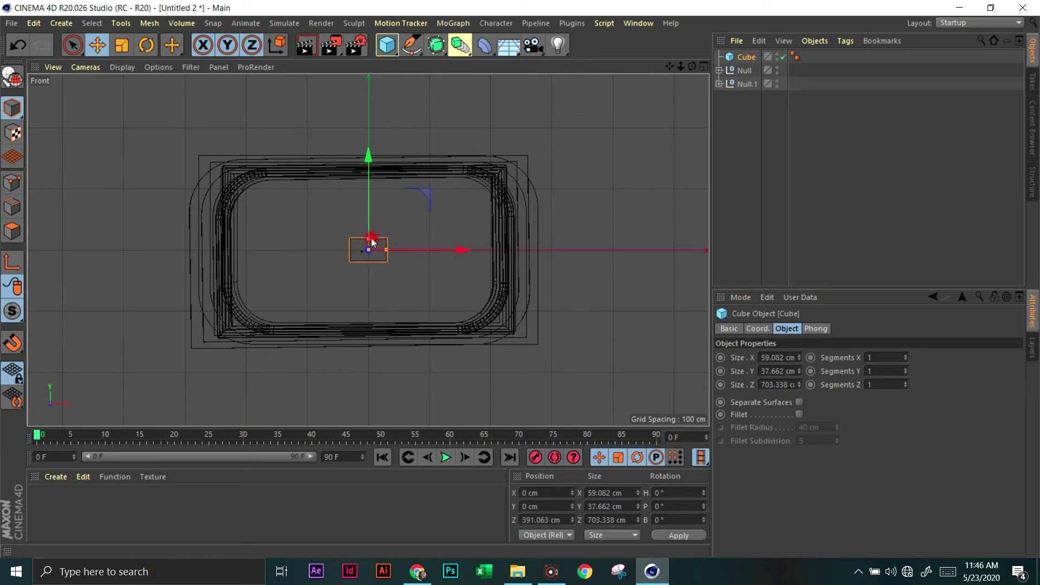
- Inspect the 59 × 38 × 703 cm slat in the Perspective, Right and Top views
{"action": "left_click", "coordinate": [703, 66]}
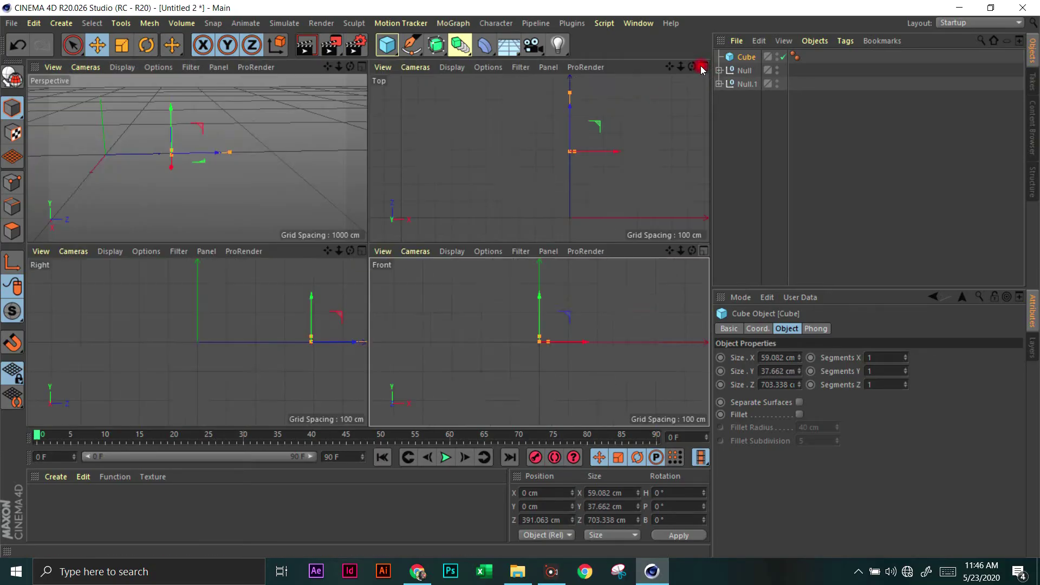
{"action": "left_click", "coordinate": [361, 66]}
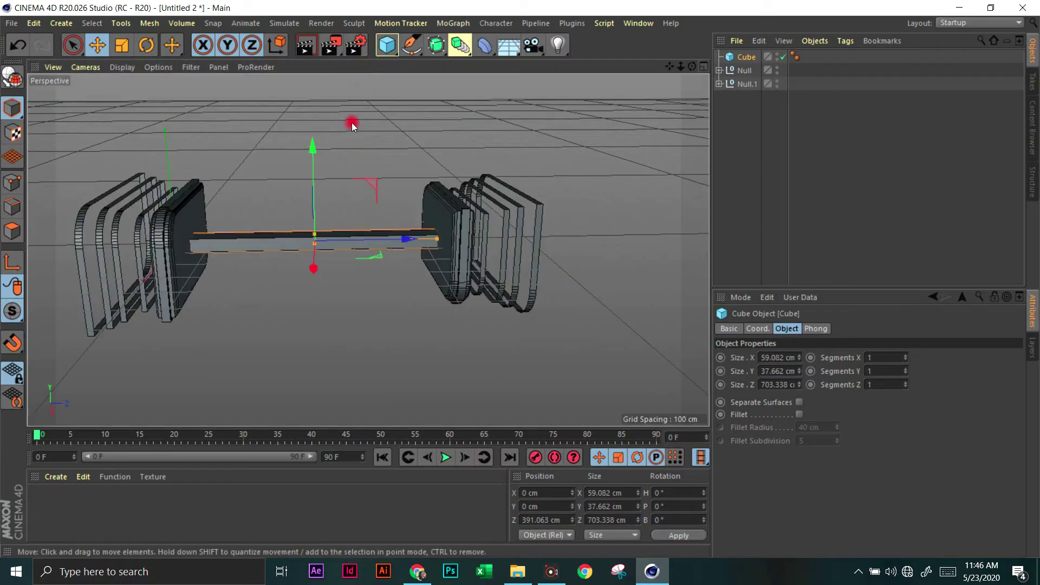
{"action": "left_click_drag", "start_coordinate": [692, 66], "coordinate": [559, 130]}
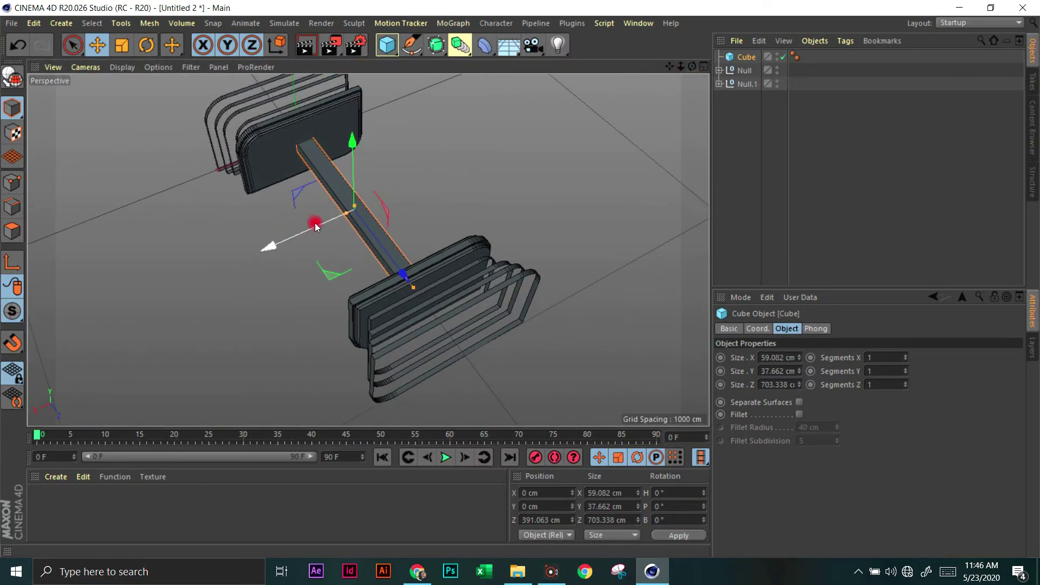
{"action": "left_click", "coordinate": [703, 66]}
{"action": "left_click_drag", "start_coordinate": [693, 66], "coordinate": [520, 277]}
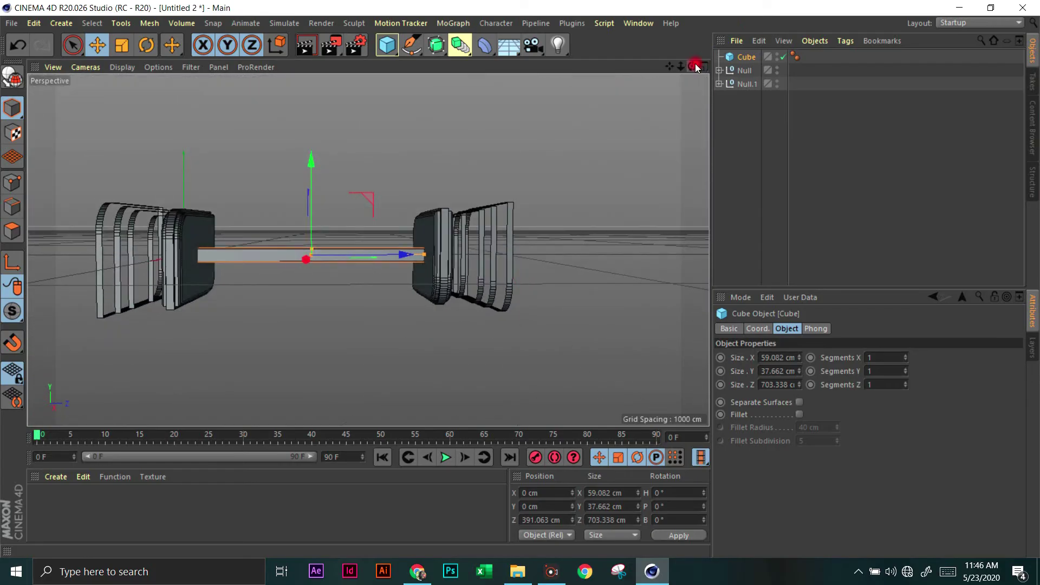
{"action": "left_click", "coordinate": [703, 66]}
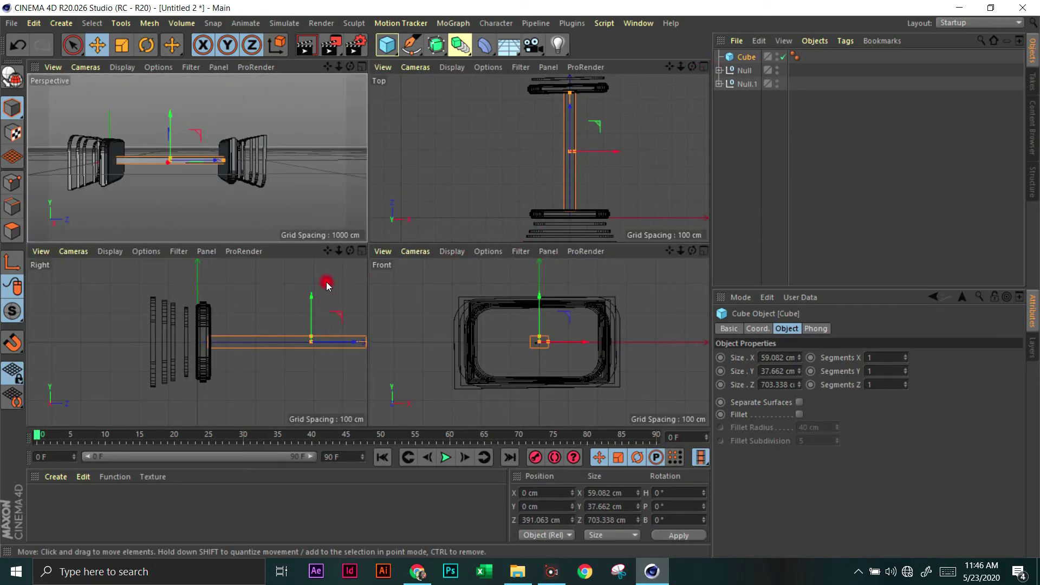
{"action": "left_click", "coordinate": [362, 251]}
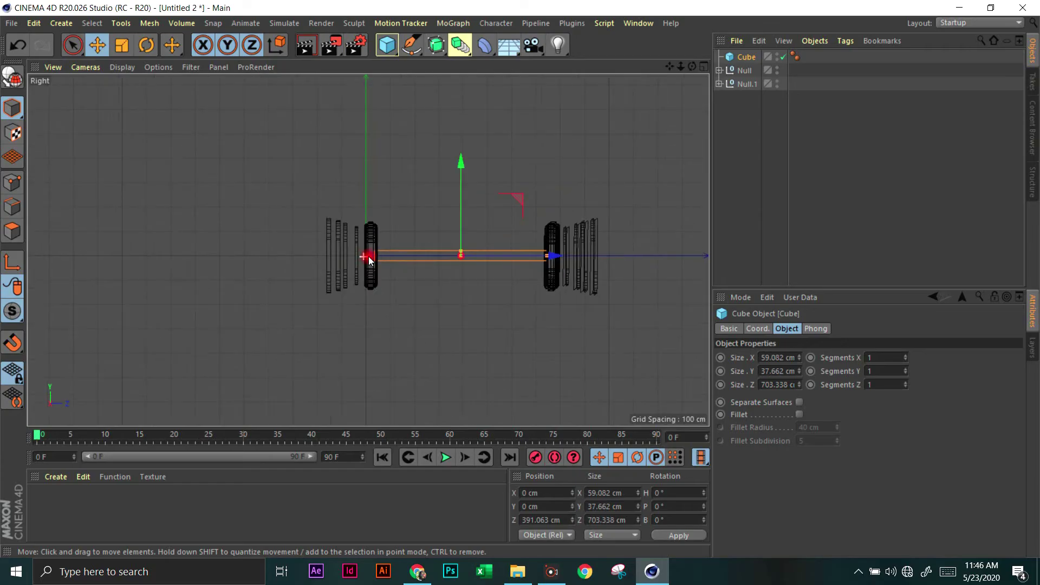
{"action": "left_click", "coordinate": [703, 66]}
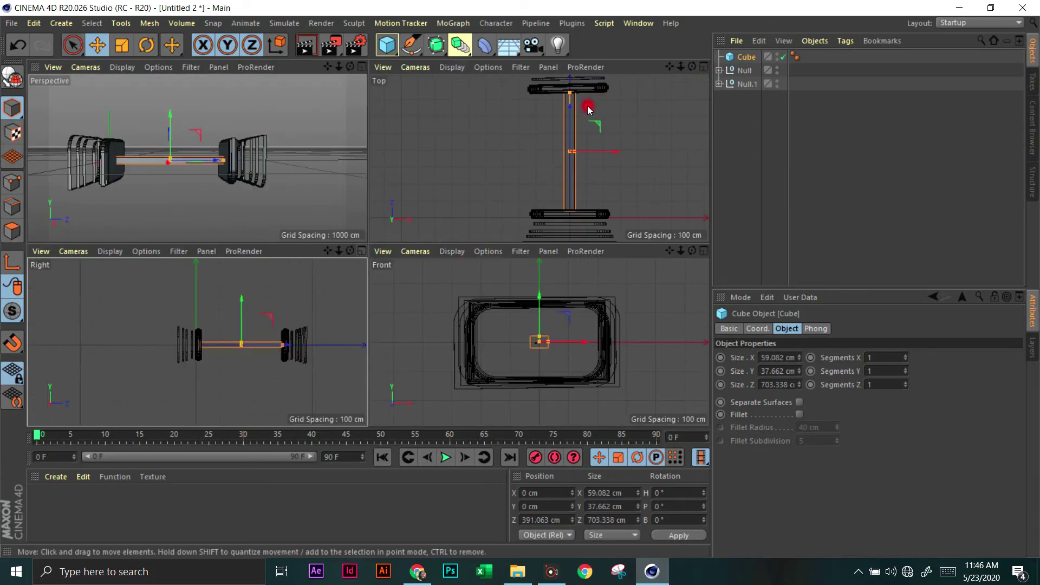
{"action": "left_click", "coordinate": [702, 66]}
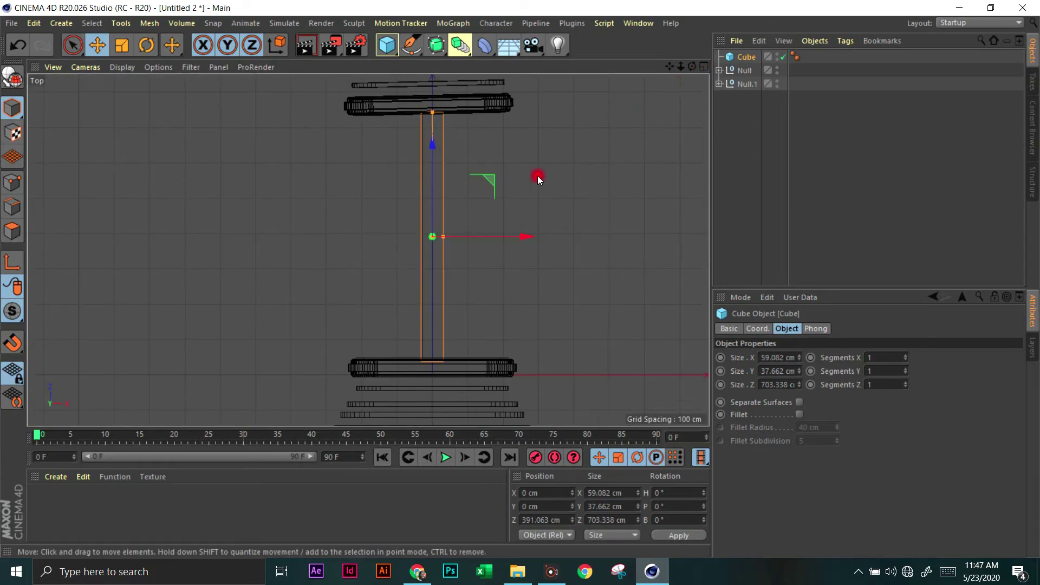
- Copy the slat into Cube.1 on the left and Cube.2 on the right, undoing a stray move
{"action": "mouse_move", "coordinate": [525, 237]}
{"action": "left_mouse_down"}
{"action": "mouse_move", "coordinate": [480, 243]}
{"action": "mouse_move", "coordinate": [525, 230]}
{"action": "left_mouse_up"}
{"action": "left_click_drag", "start_coordinate": [526, 231], "coordinate": [563, 230], "text": "ctrl"}
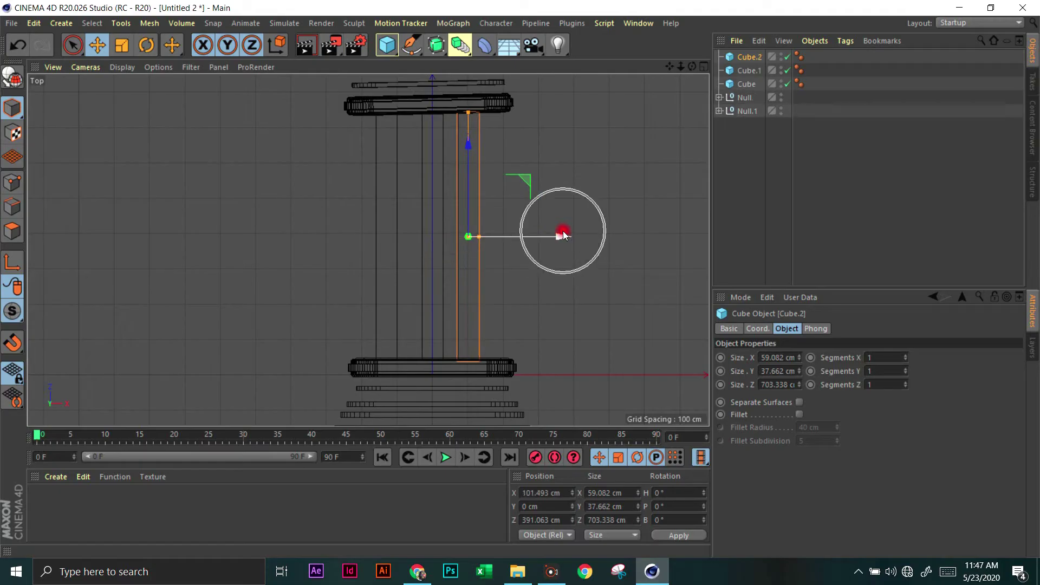
{"action": "left_click", "coordinate": [704, 67]}
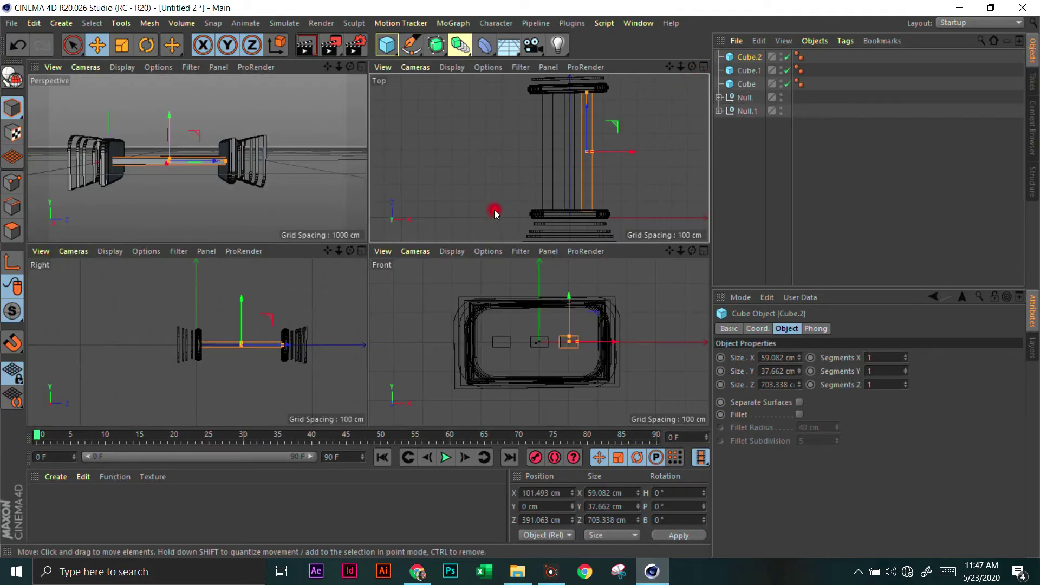
{"action": "left_click", "coordinate": [703, 252]}
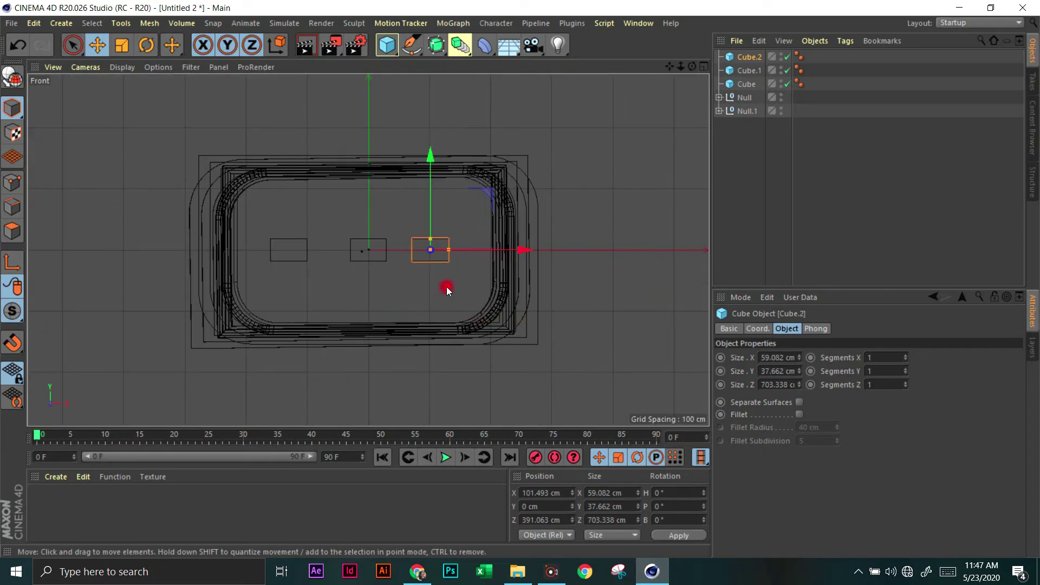
{"action": "left_click_drag", "start_coordinate": [453, 277], "coordinate": [399, 239]}
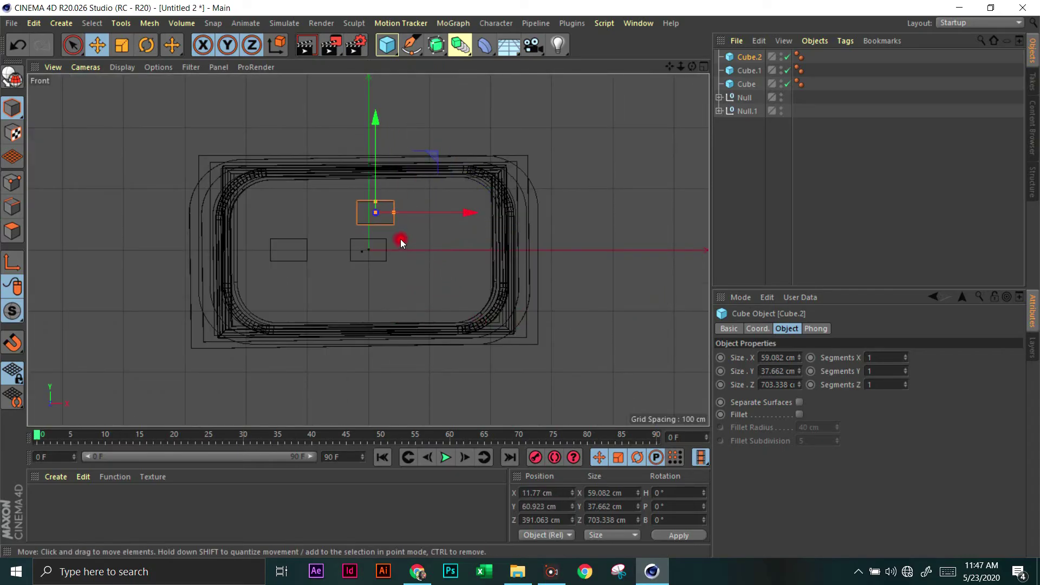
{"action": "key", "text": "ctrl+z"}
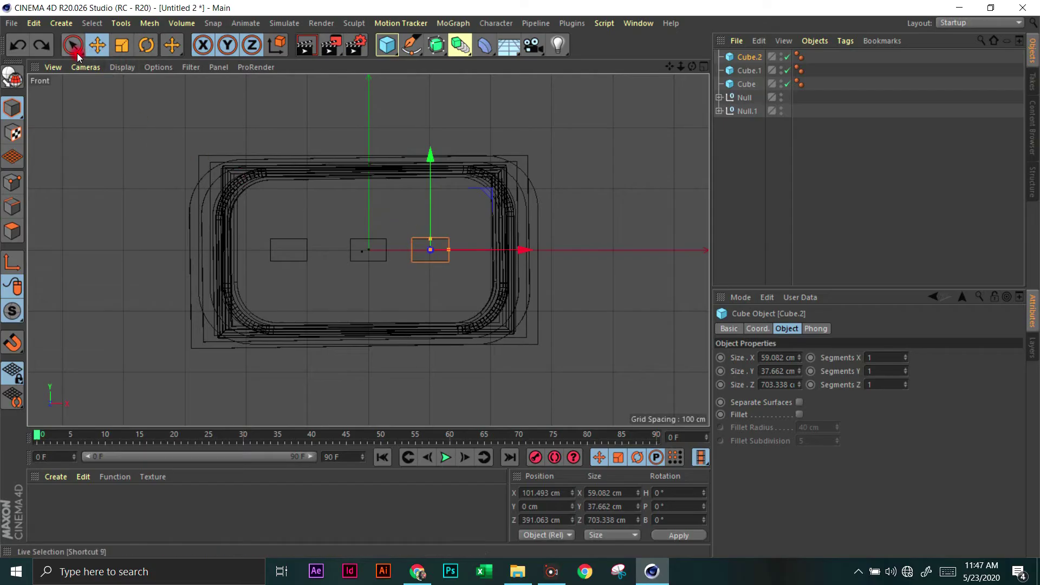
- Select the three slats and move them up together
{"action": "left_click_drag", "start_coordinate": [77, 51], "coordinate": [126, 90]}
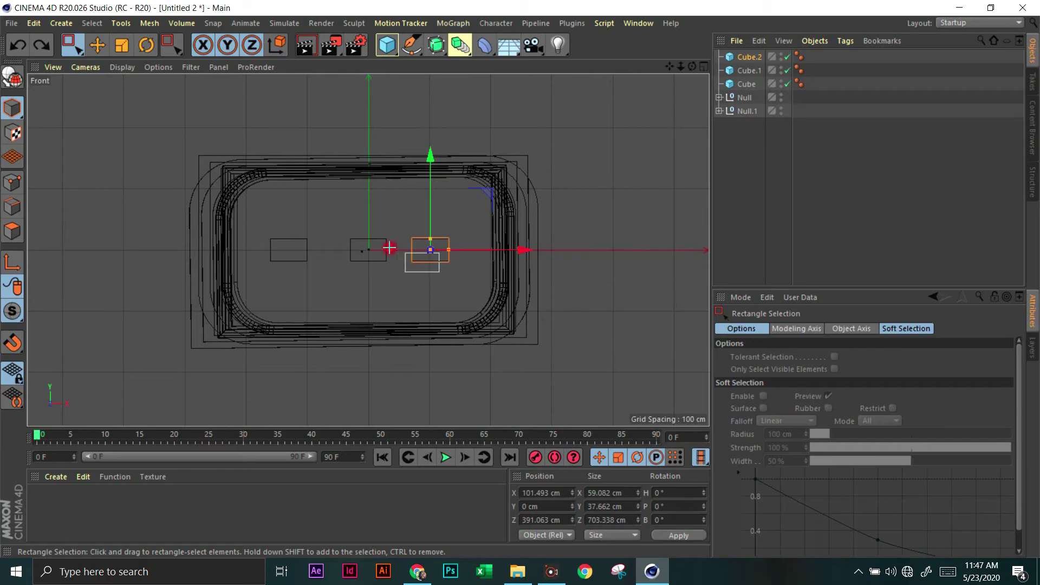
{"action": "left_click_drag", "start_coordinate": [440, 272], "coordinate": [265, 214]}
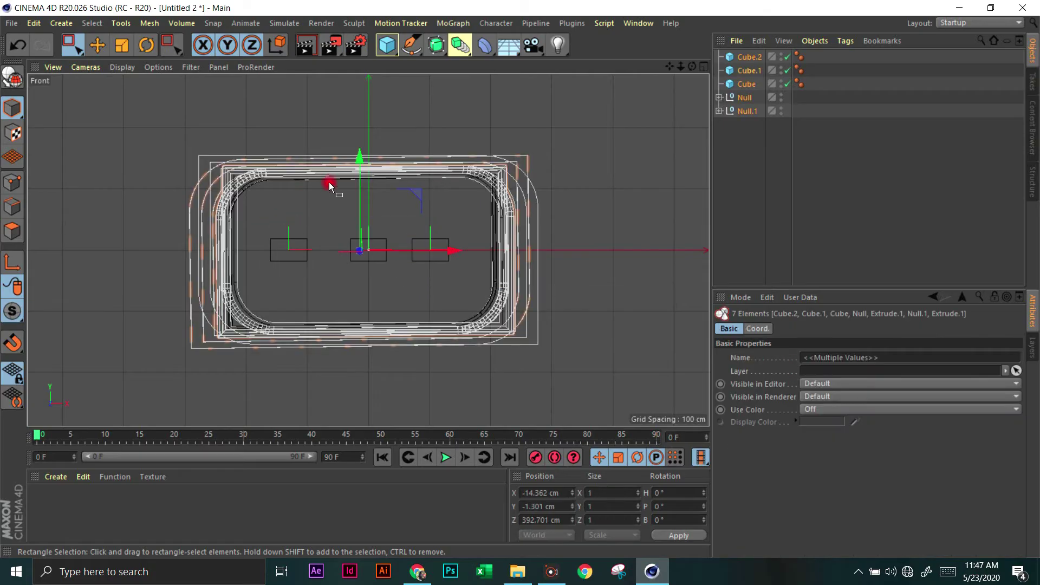
{"action": "left_click", "coordinate": [619, 155]}
{"action": "left_click_drag", "start_coordinate": [817, 59], "coordinate": [772, 87]}
{"action": "left_click_drag", "start_coordinate": [357, 161], "coordinate": [359, 123]}
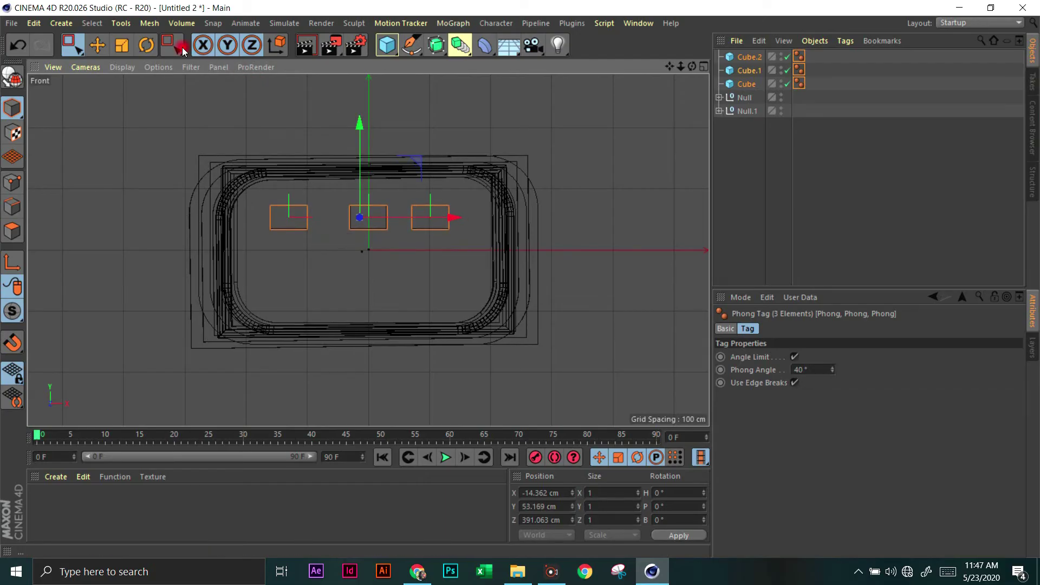
{"action": "left_click", "coordinate": [97, 45]}
- Shift the middle slat left and copy slats downward into a lower row at Y -26.585 cm
{"action": "left_click", "coordinate": [750, 70]}
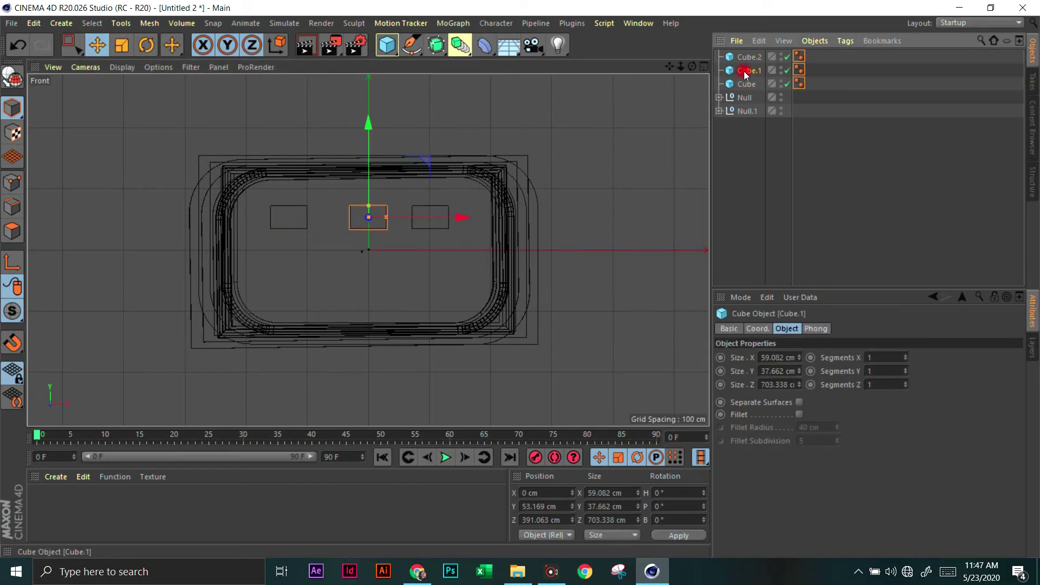
{"action": "left_click_drag", "start_coordinate": [460, 216], "coordinate": [455, 218]}
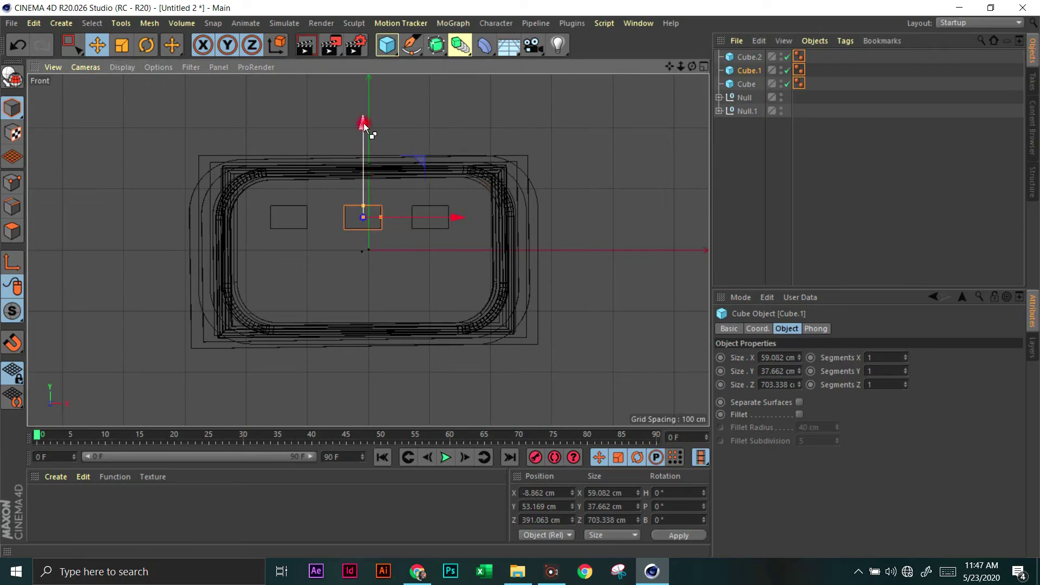
{"action": "left_click_drag", "start_coordinate": [364, 126], "coordinate": [365, 174], "text": "ctrl"}
{"action": "left_click_drag", "start_coordinate": [459, 265], "coordinate": [487, 264]}
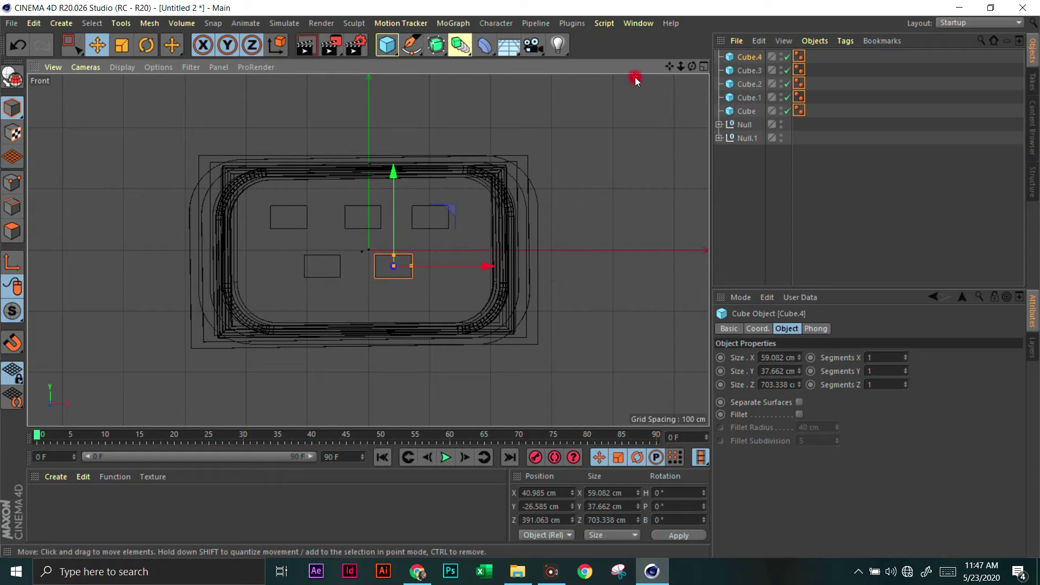
{"action": "left_click", "coordinate": [703, 68]}
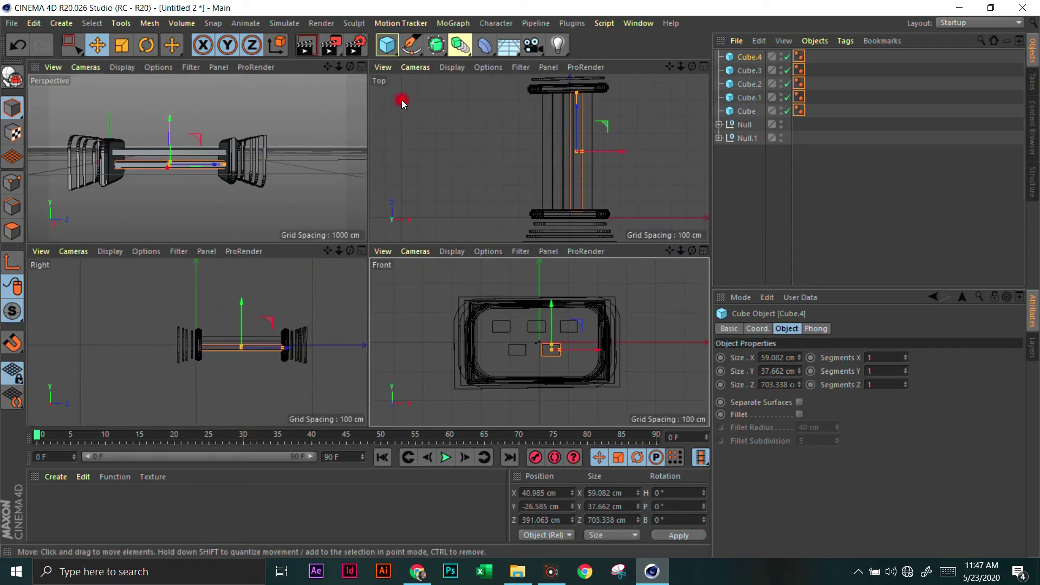
- Orbit the maximized Perspective view to inspect the five slats from above and the side
{"action": "left_click", "coordinate": [362, 67]}
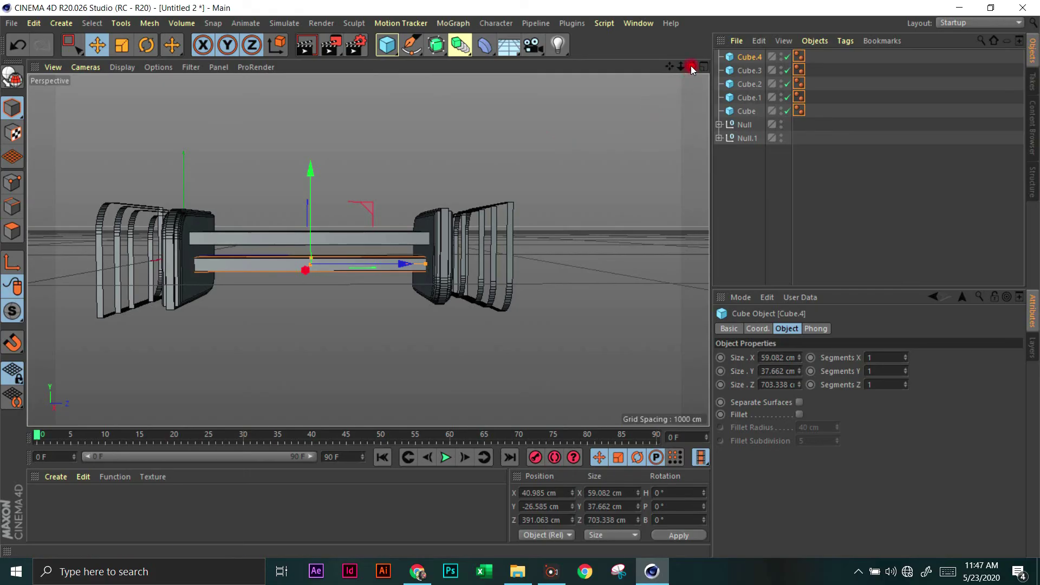
{"action": "left_click_drag", "start_coordinate": [691, 66], "coordinate": [622, 86]}
{"action": "scroll", "coordinate": [283, 210], "scroll_direction": "up", "scroll_amount": 3}
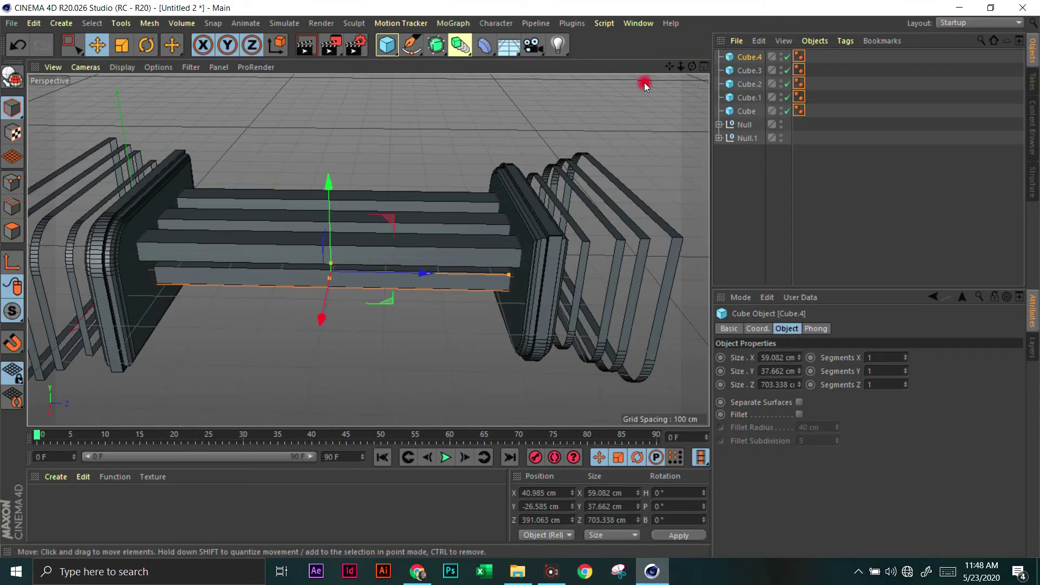
{"action": "left_click_drag", "start_coordinate": [692, 66], "coordinate": [520, 280]}
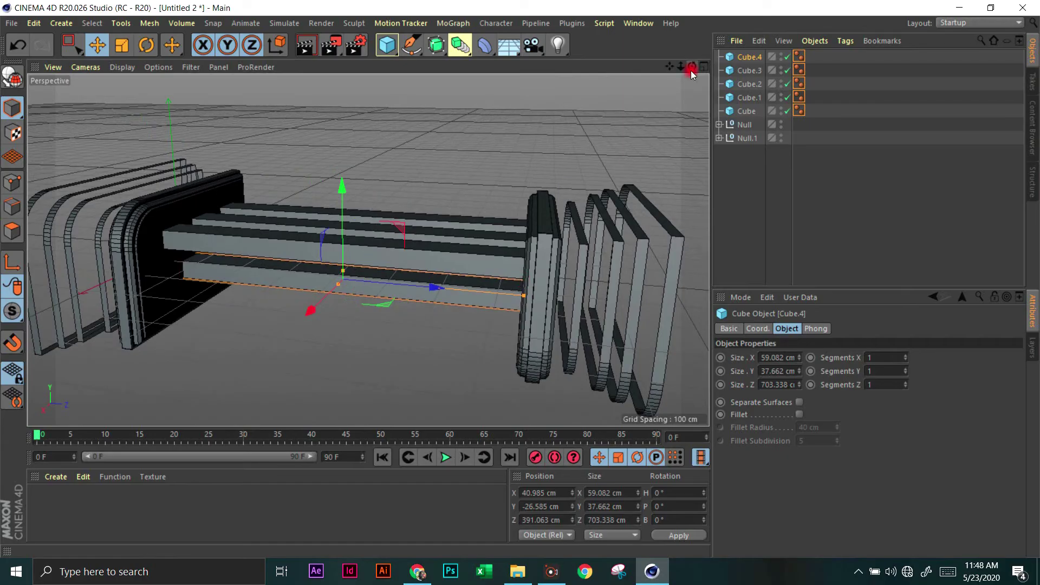
{"action": "left_click_drag", "start_coordinate": [690, 70], "coordinate": [538, 86]}
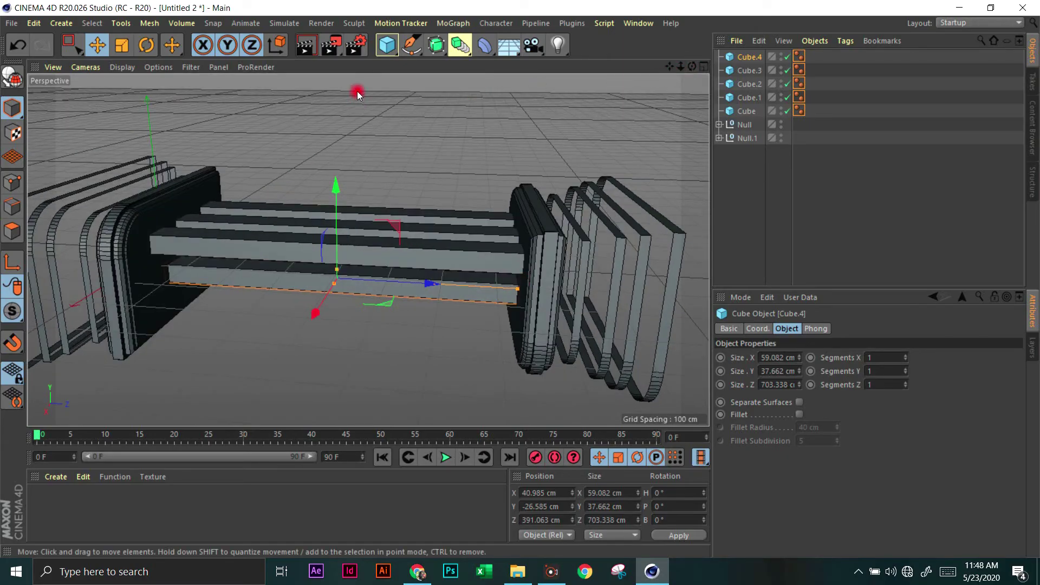
- Add a Rectangle spline, move it forward to Z 339.149 cm and narrow its width to 311 cm
{"action": "left_click", "coordinate": [420, 54]}
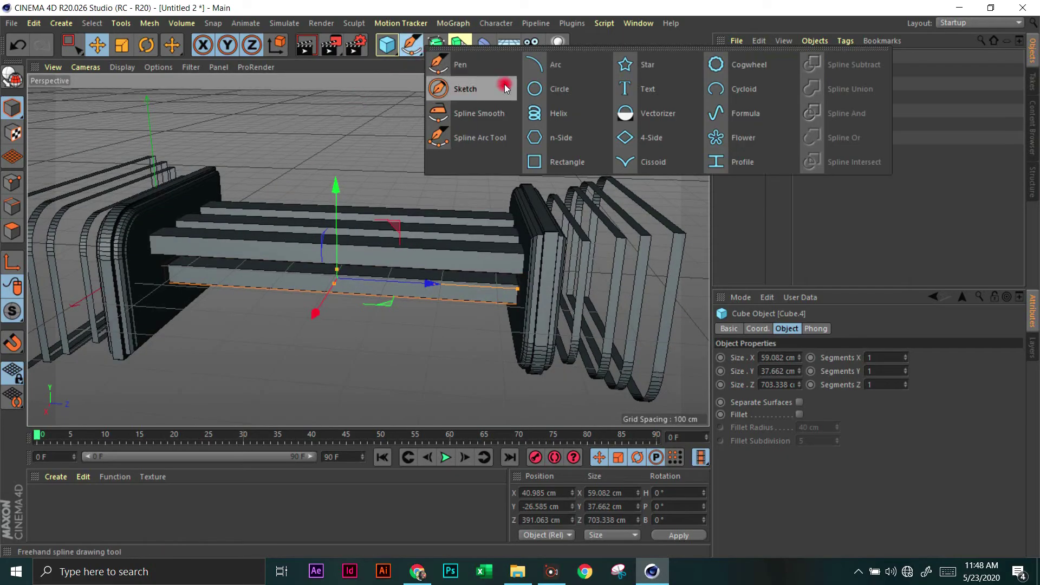
{"action": "left_click", "coordinate": [557, 160]}
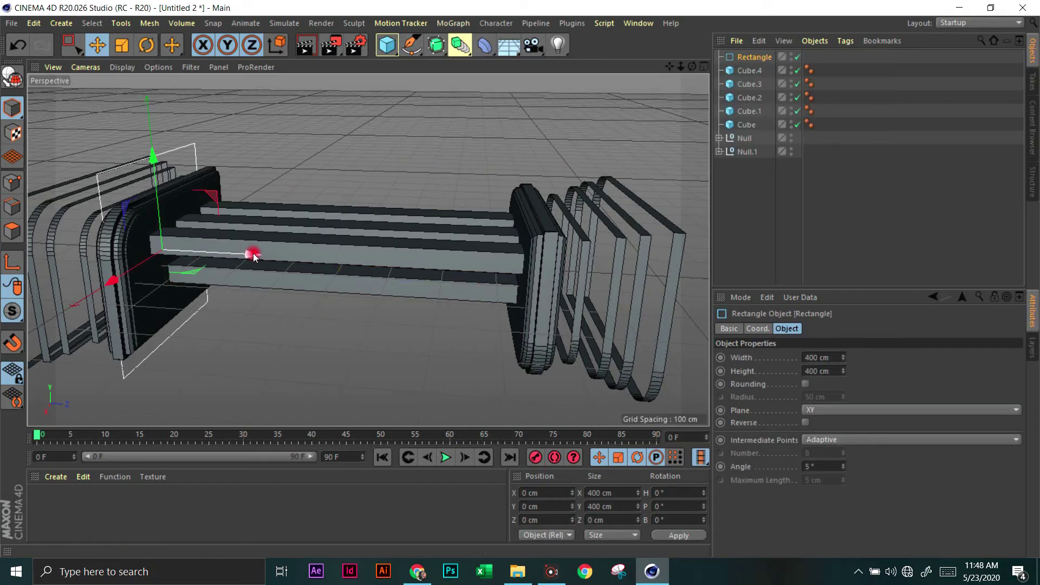
{"action": "left_click_drag", "start_coordinate": [252, 256], "coordinate": [416, 258]}
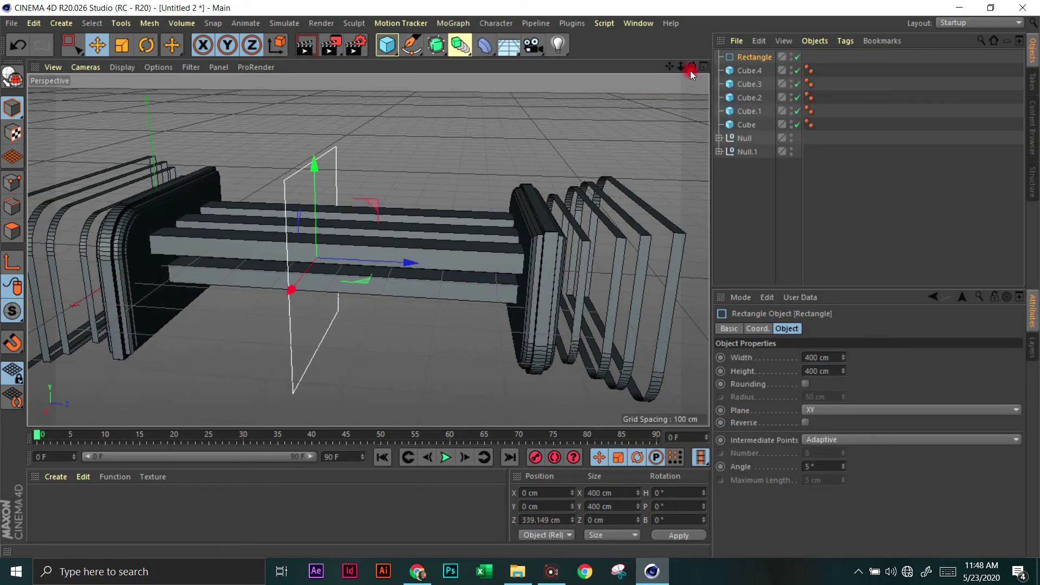
{"action": "left_click_drag", "start_coordinate": [693, 67], "coordinate": [634, 111]}
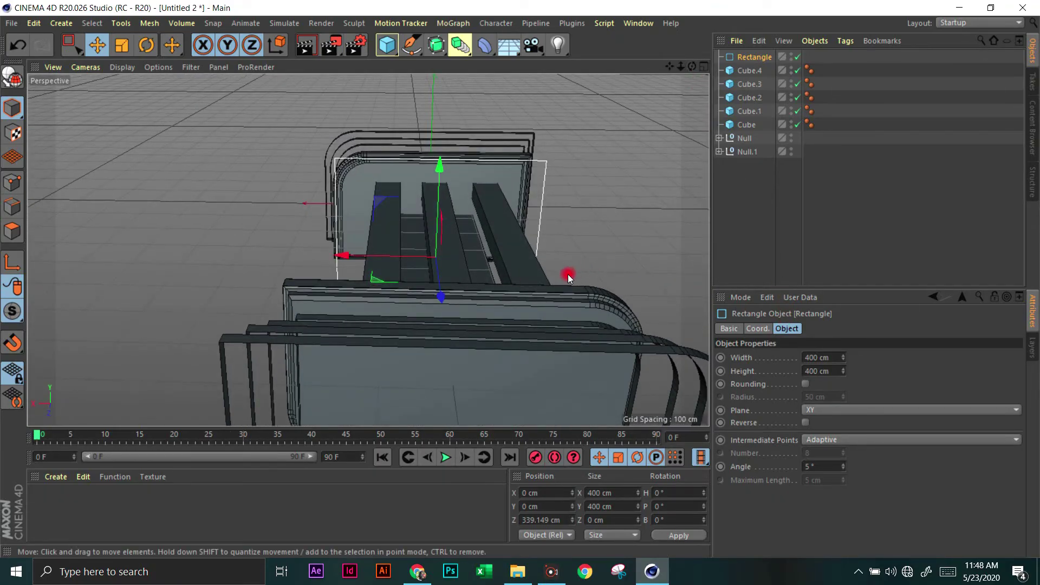
{"action": "left_click_drag", "start_coordinate": [845, 362], "coordinate": [846, 360]}
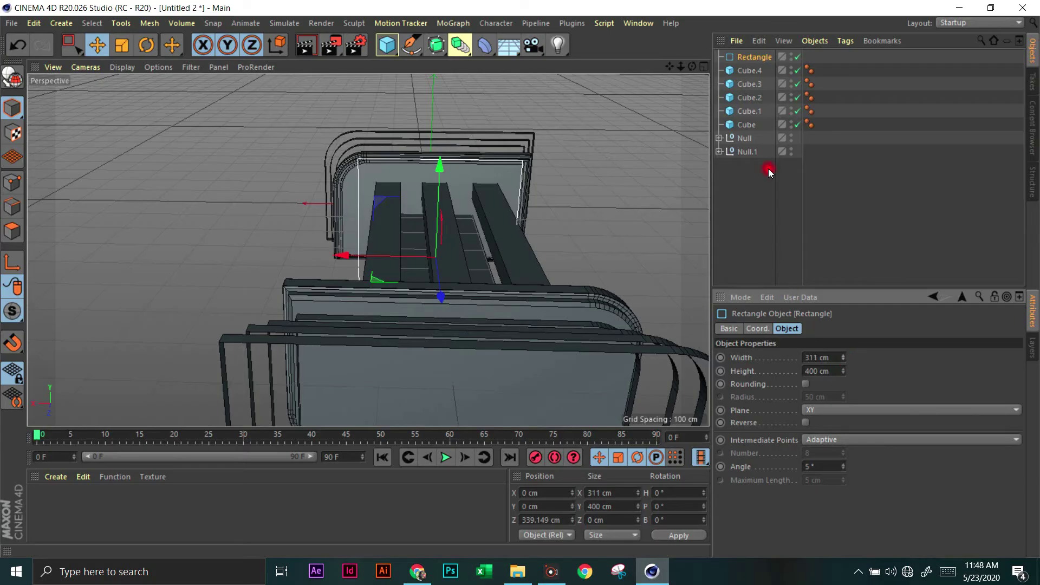
- In the Top view, move the rectangle slightly left to X -15.32 cm
{"action": "left_click", "coordinate": [704, 67]}
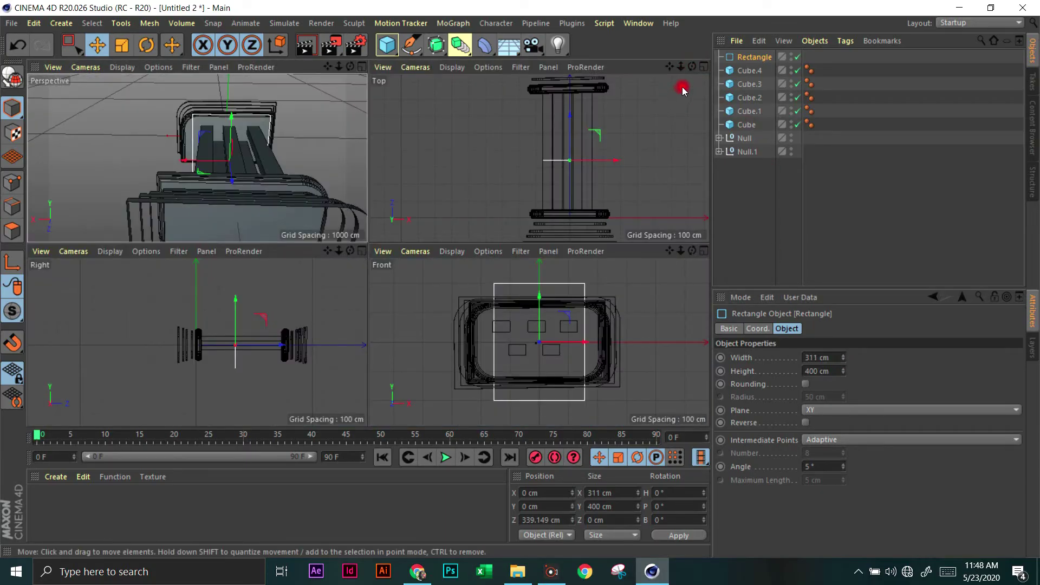
{"action": "middle_click", "coordinate": [671, 122]}
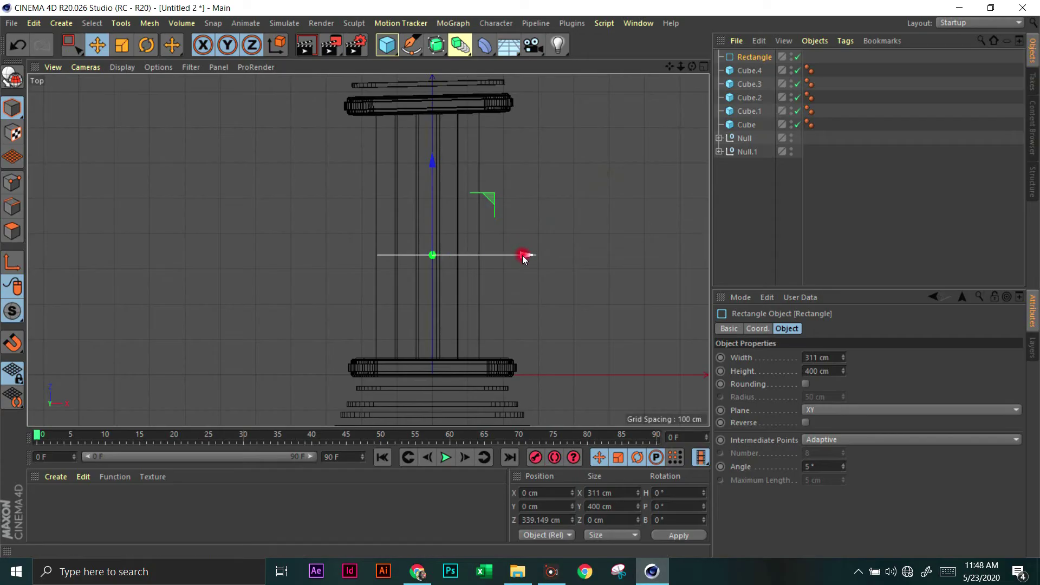
{"action": "left_click_drag", "start_coordinate": [525, 255], "coordinate": [517, 265]}
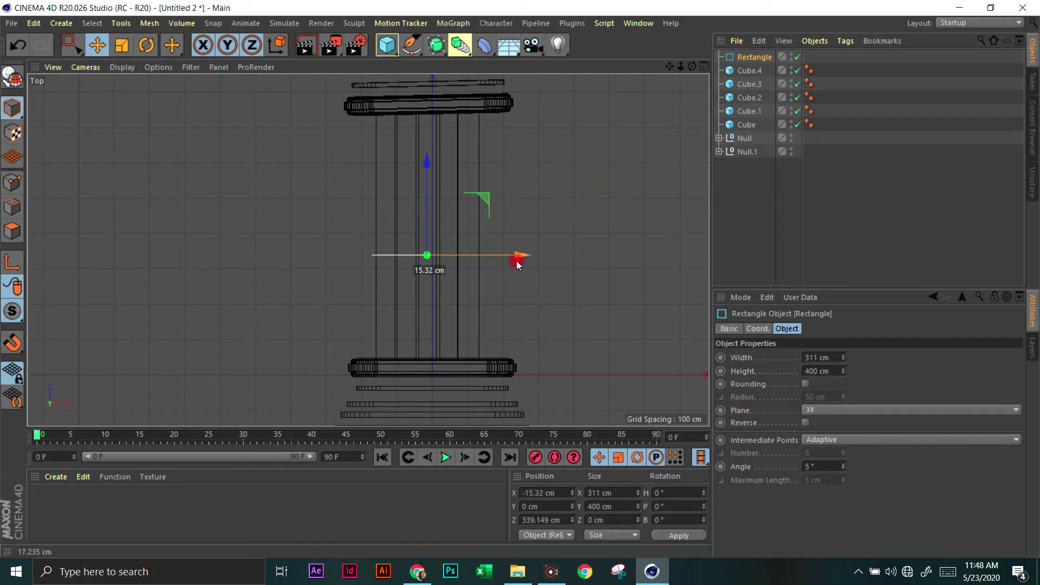
{"action": "left_click", "coordinate": [703, 66]}
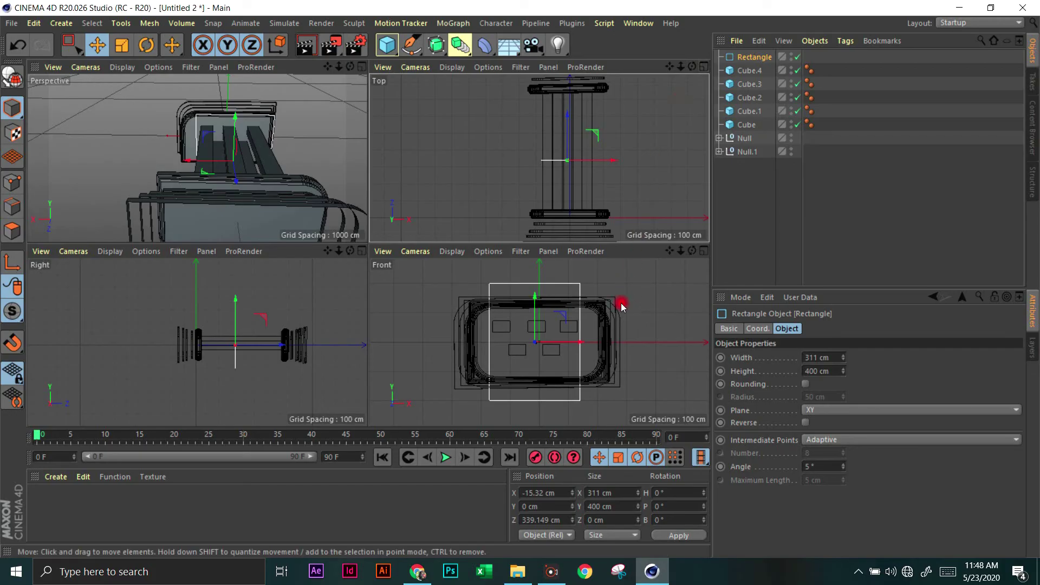
- Set the rectangle's height to 160 cm and move it to Y 16.258, X -12.997 cm
{"action": "left_click_drag", "start_coordinate": [580, 341], "coordinate": [583, 348]}
{"action": "left_click", "coordinate": [835, 373]}
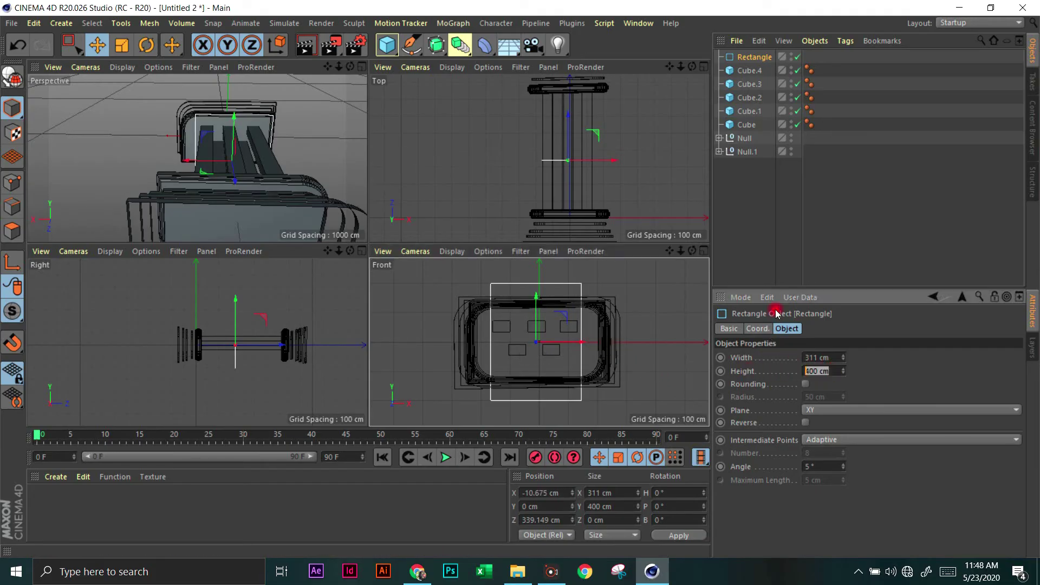
{"action": "key", "text": "Return"}
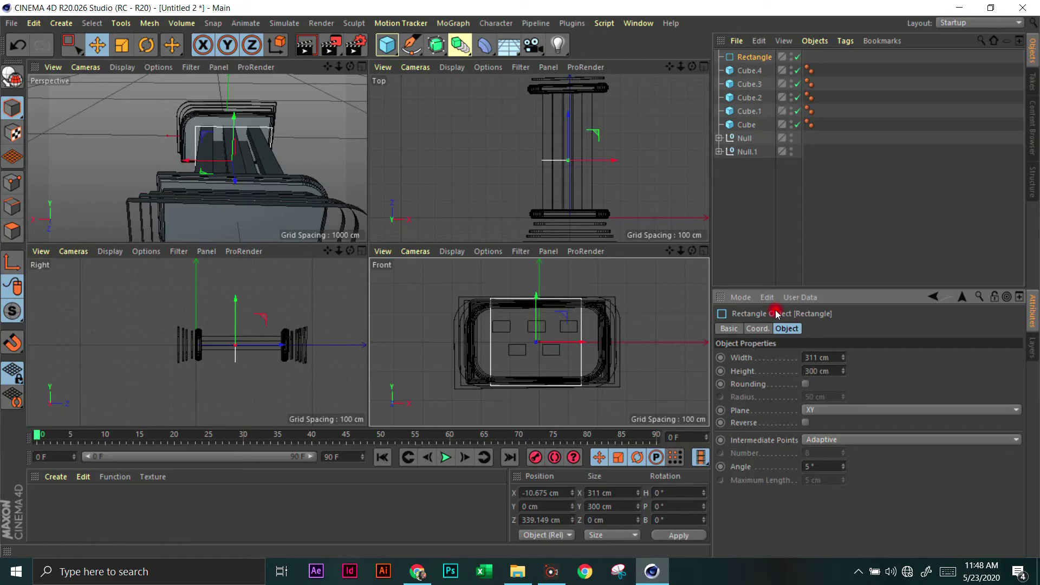
{"action": "left_click", "coordinate": [838, 369]}
{"action": "key", "text": "Return"}
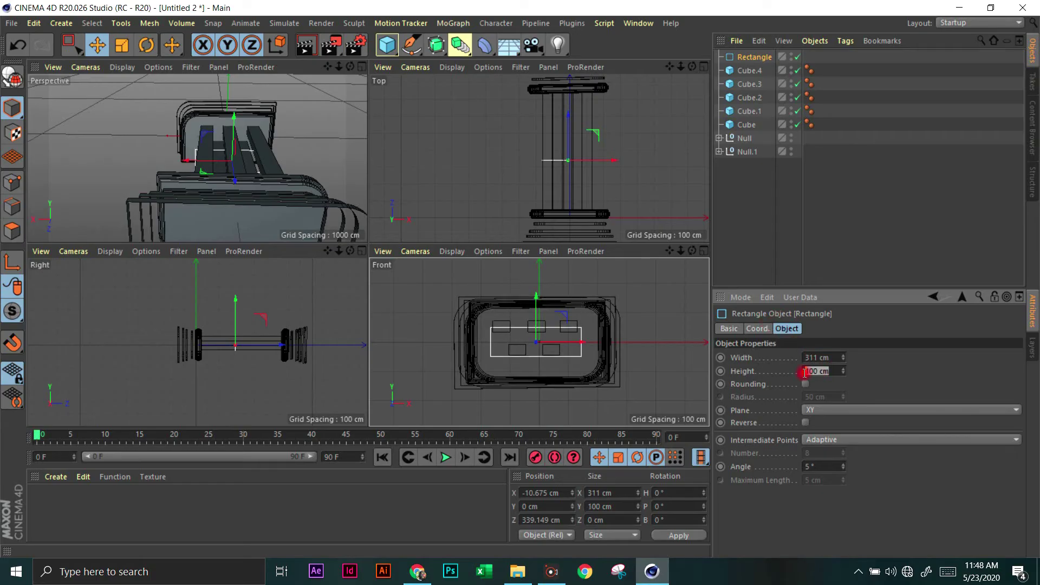
{"action": "key", "text": "Return"}
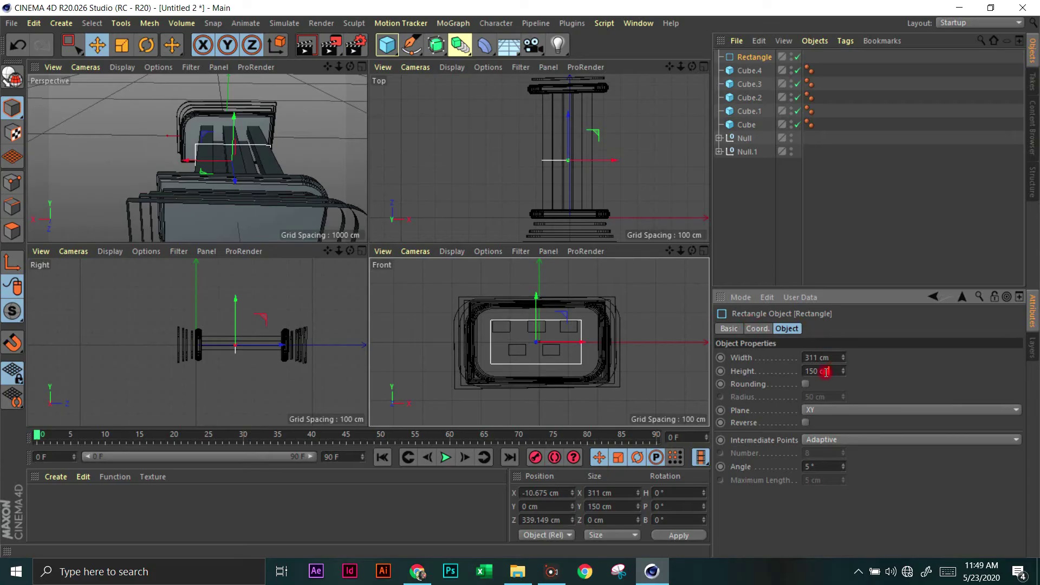
{"action": "key", "text": "Return"}
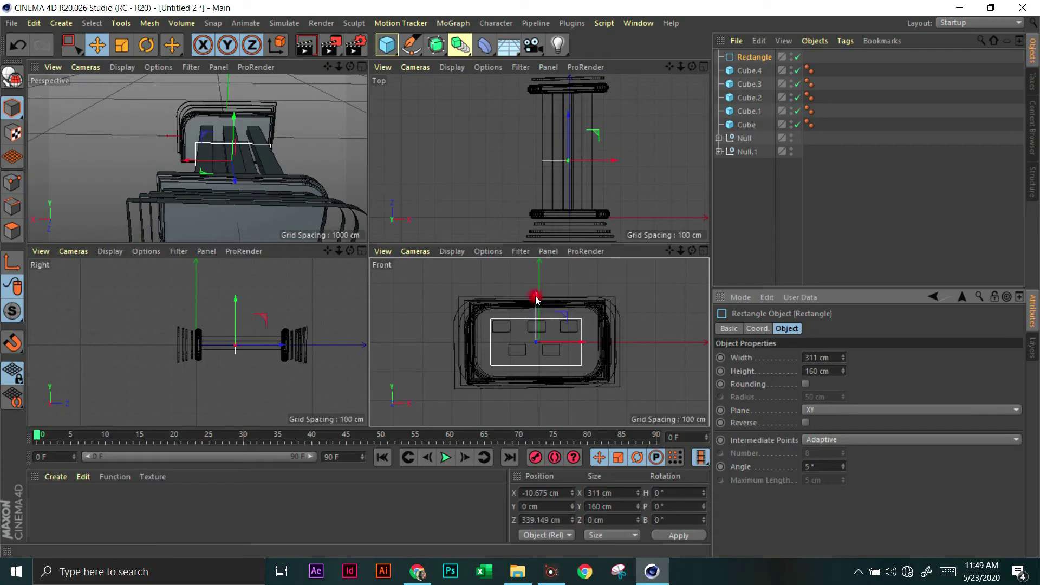
{"action": "left_click_drag", "start_coordinate": [535, 298], "coordinate": [535, 291]}
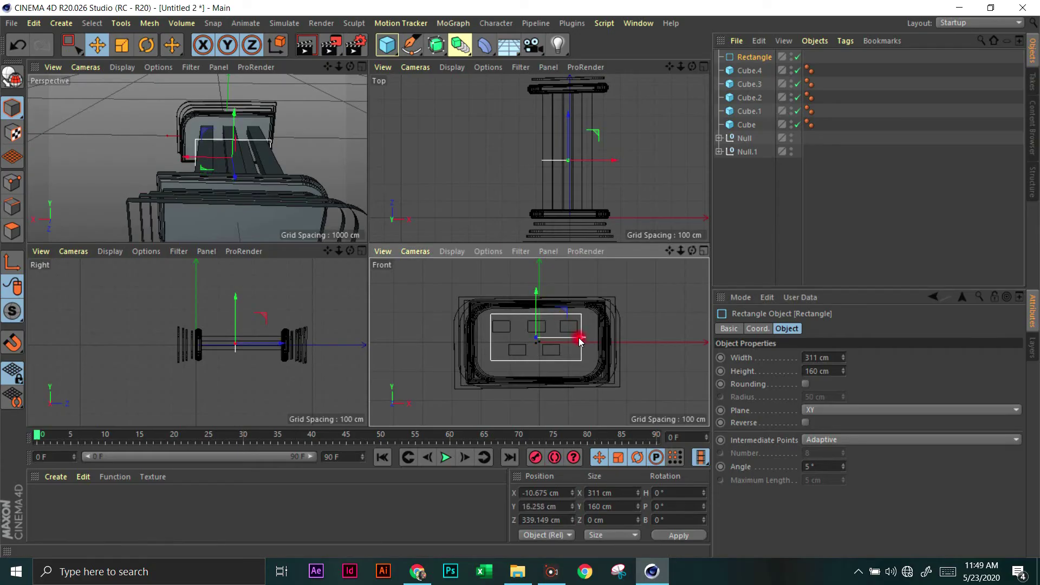
{"action": "left_click_drag", "start_coordinate": [581, 338], "coordinate": [578, 337]}
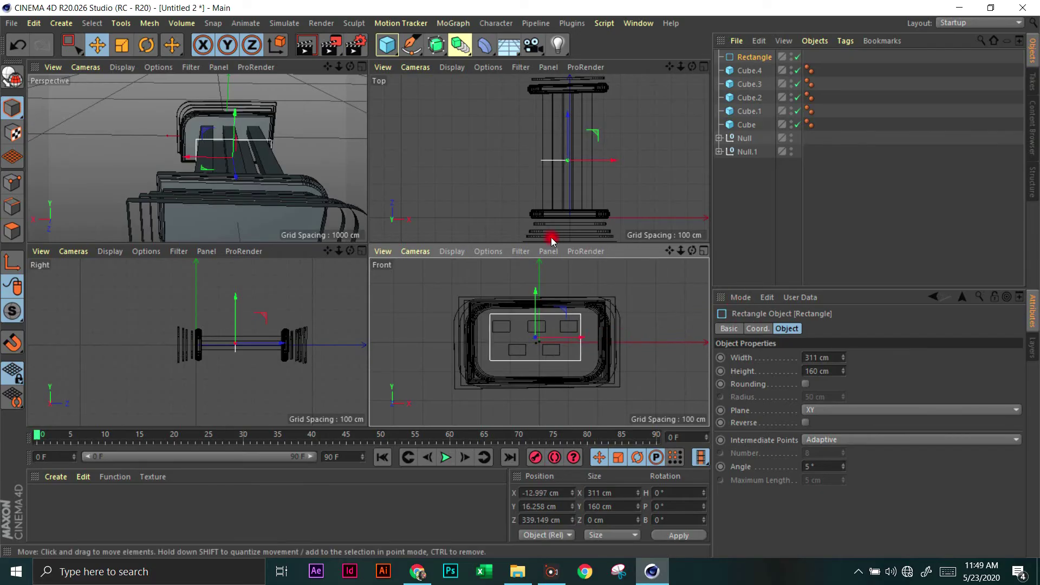
- Maximize the Front view and convert the 311 × 160 cm Rectangle into an editable spline
{"action": "left_click", "coordinate": [704, 252]}
{"action": "scroll", "coordinate": [360, 191], "scroll_direction": "up", "scroll_amount": 3}
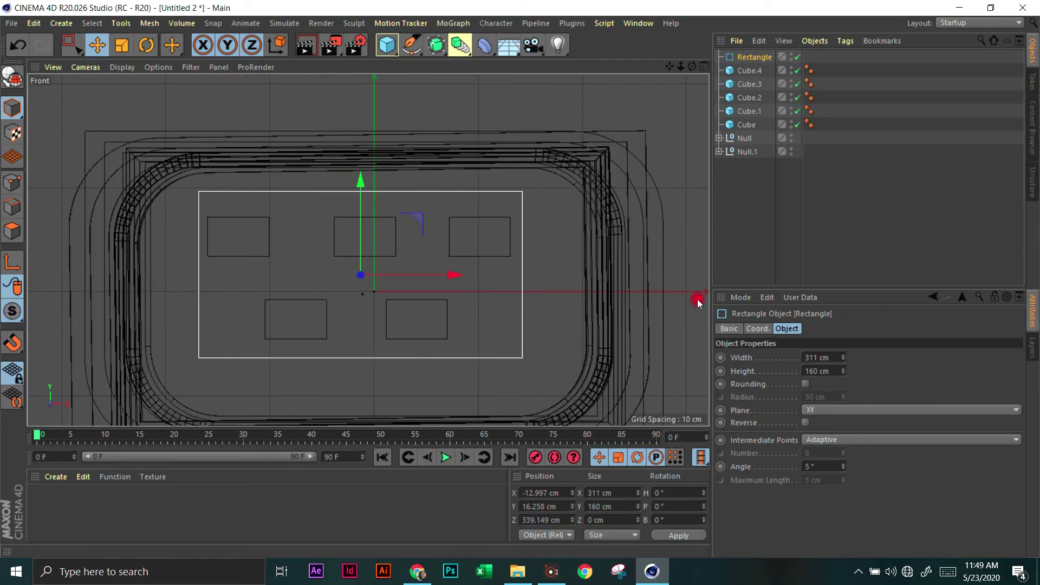
{"action": "left_click", "coordinate": [12, 76]}
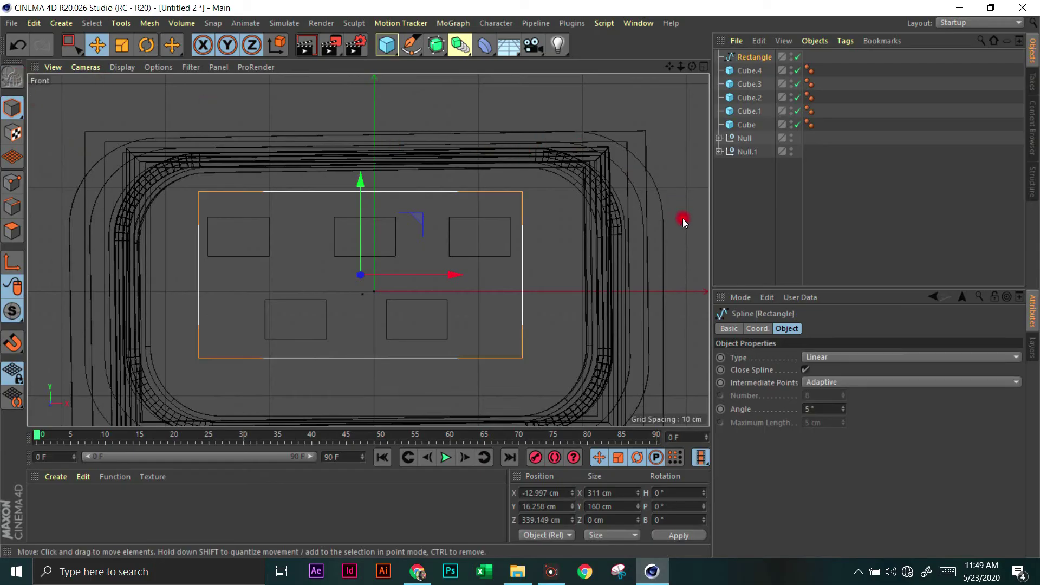
- In Points mode with Live Selection, select the top-right and bottom-left corner points
{"action": "left_click", "coordinate": [12, 183]}
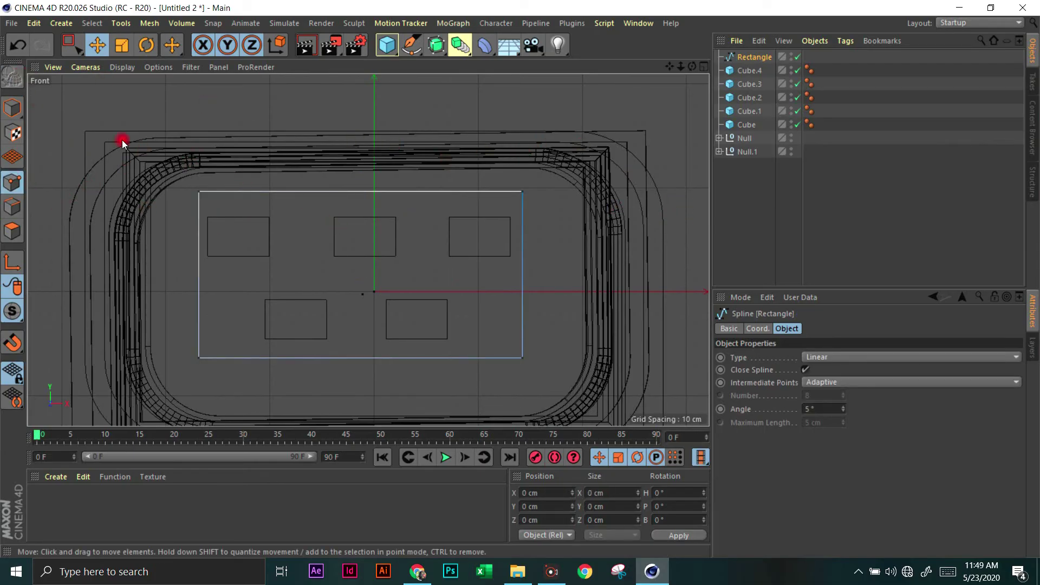
{"action": "left_click_drag", "start_coordinate": [73, 51], "coordinate": [105, 66]}
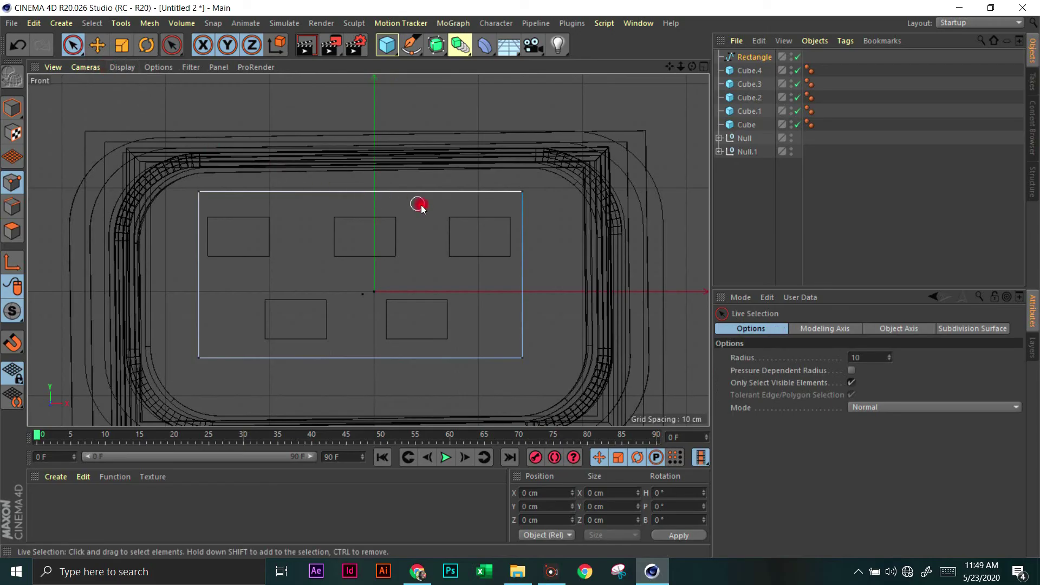
{"action": "left_click", "coordinate": [522, 191]}
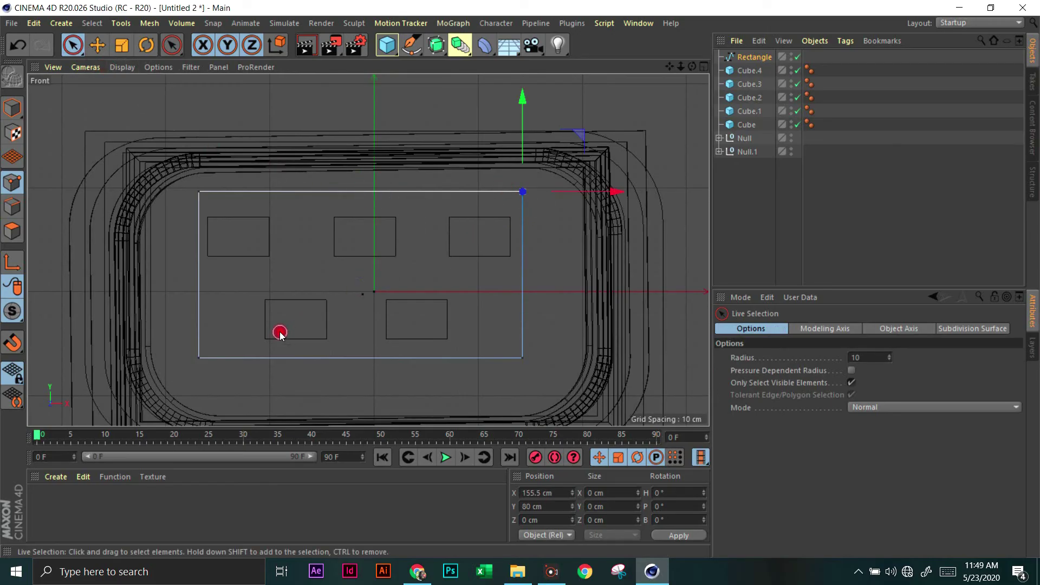
{"action": "left_click", "coordinate": [196, 352], "text": "shift"}
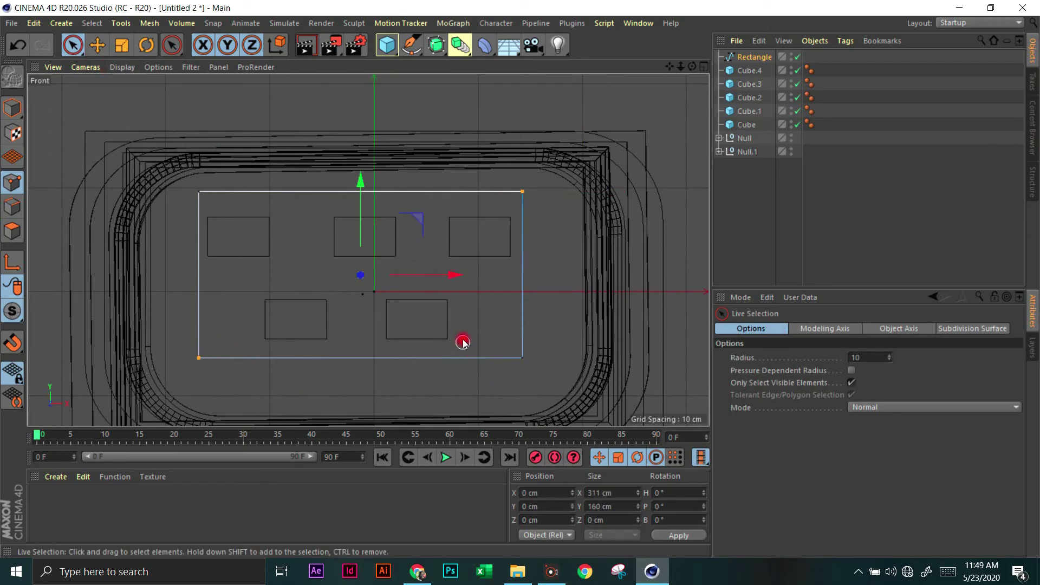
- Chamfer the two selected corners with a 40 cm radius
{"action": "right_click", "coordinate": [507, 244]}
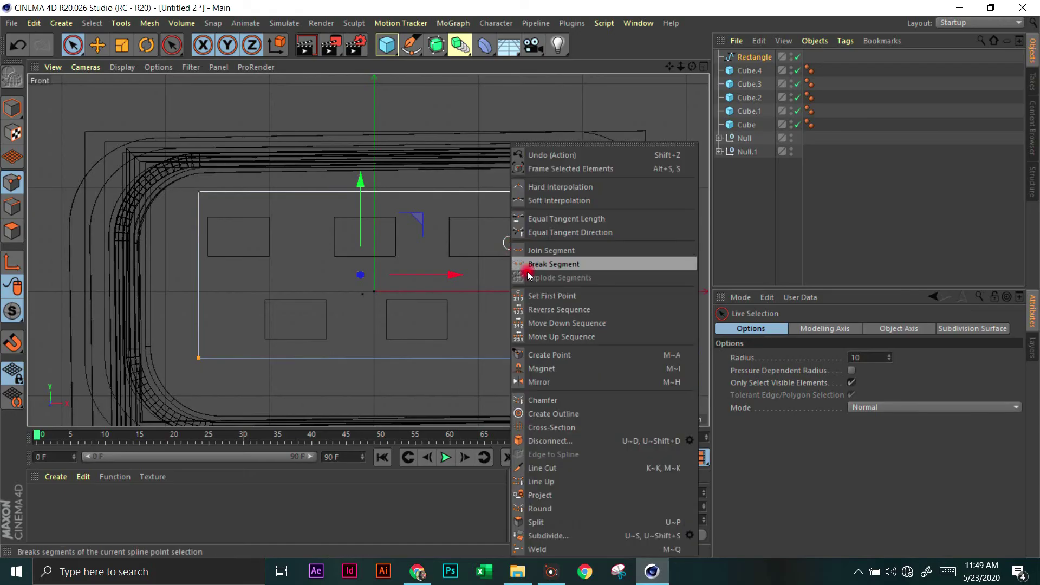
{"action": "left_click", "coordinate": [558, 404]}
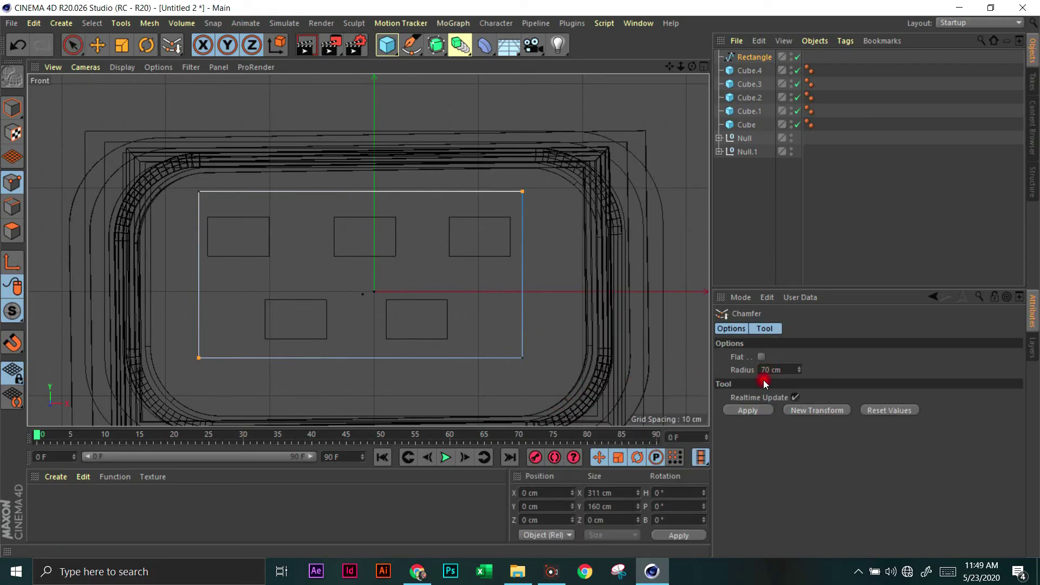
{"action": "left_click", "coordinate": [746, 411]}
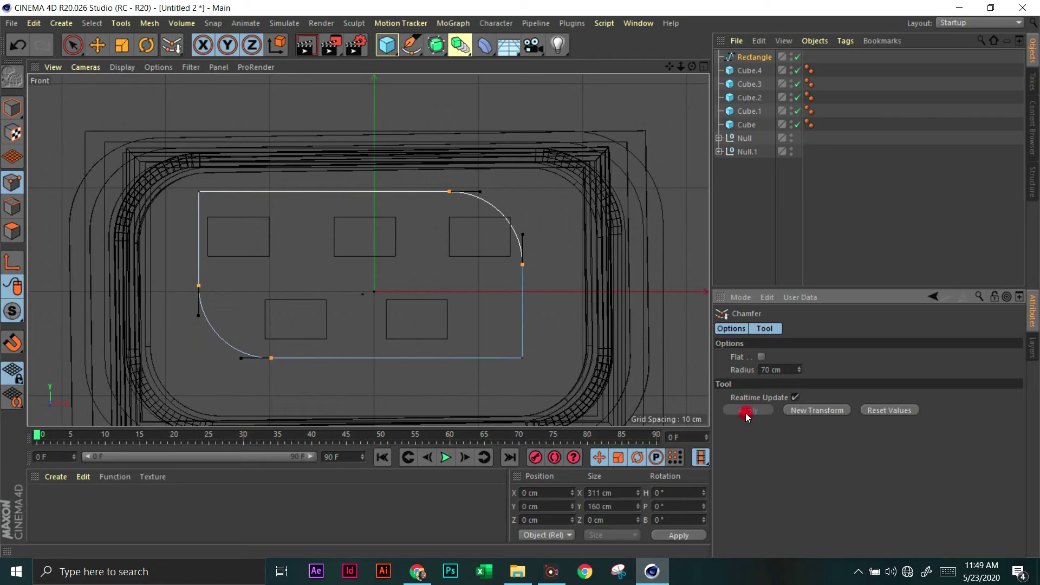
{"action": "left_click", "coordinate": [779, 370]}
{"action": "type", "text": "40"}
{"action": "key", "text": "Return"}
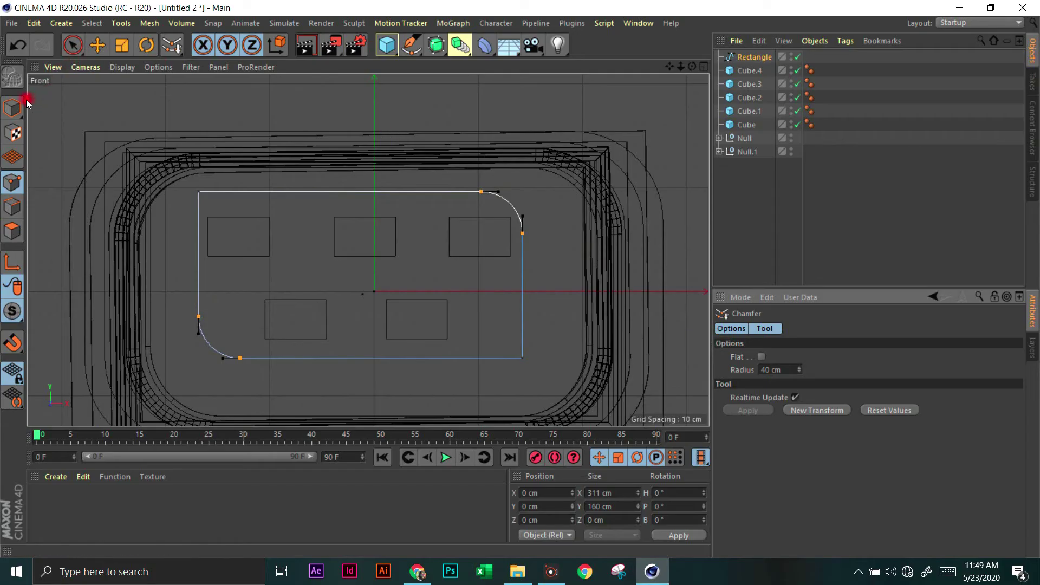
- Return to Model mode and show the Perspective view maximized
{"action": "left_click", "coordinate": [8, 102]}
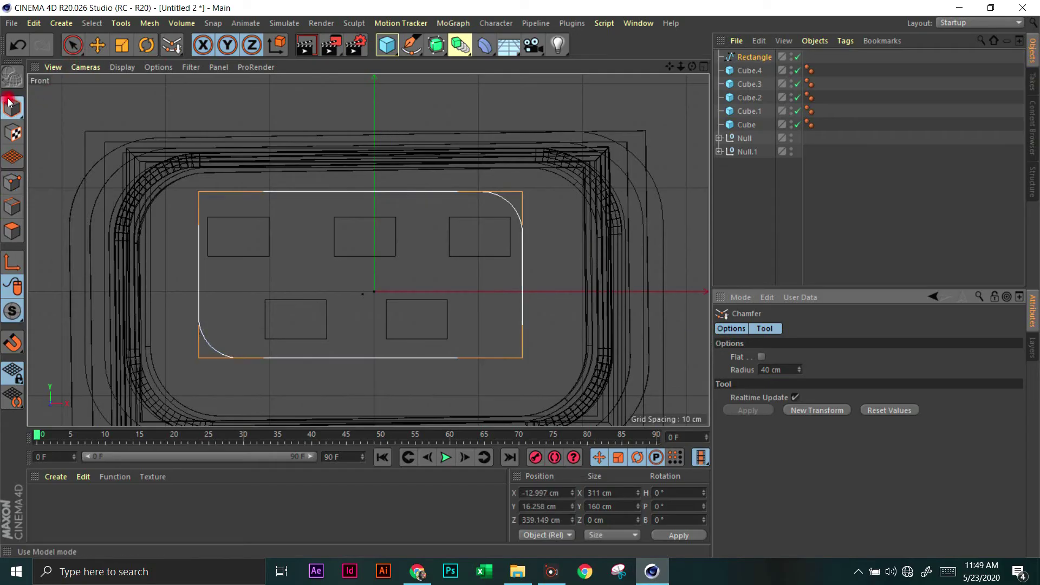
{"action": "left_click", "coordinate": [705, 67]}
{"action": "left_click", "coordinate": [362, 67]}
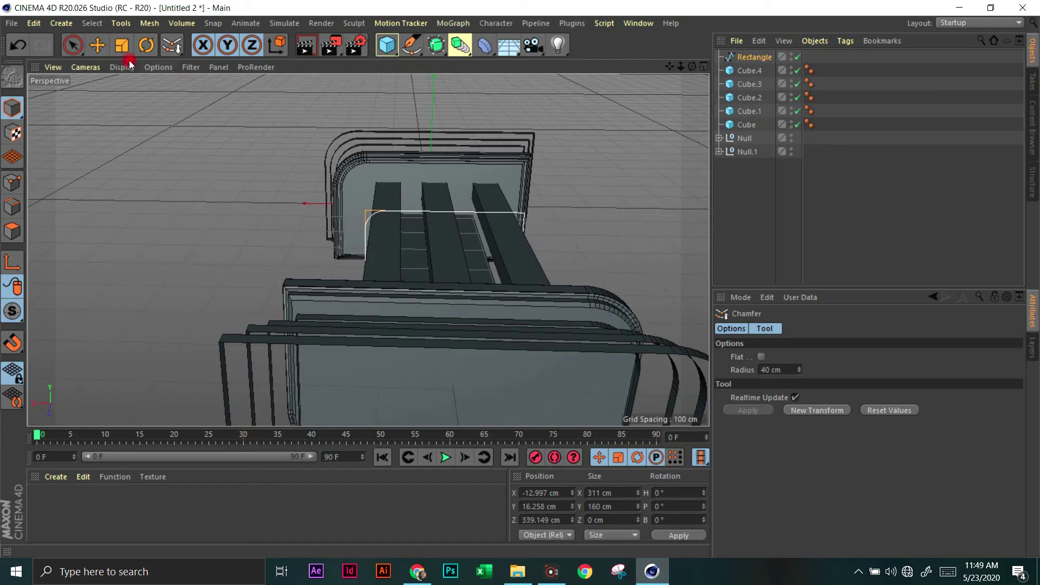
- Add an Extrude generator and make the rounded Rectangle spline its child, forming a 20 cm plate
{"action": "left_click", "coordinate": [99, 46]}
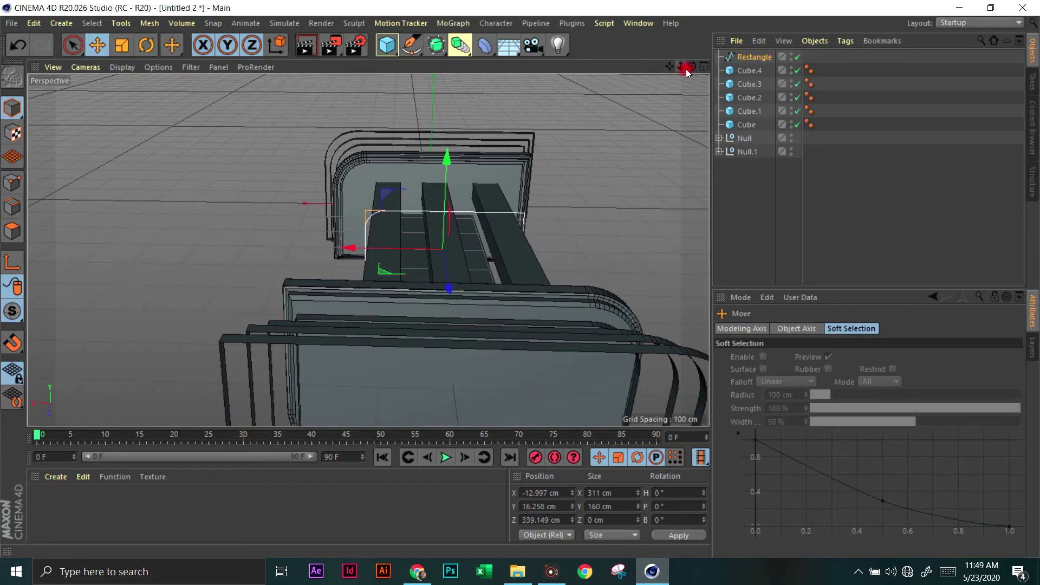
{"action": "left_click_drag", "start_coordinate": [686, 69], "coordinate": [561, 282]}
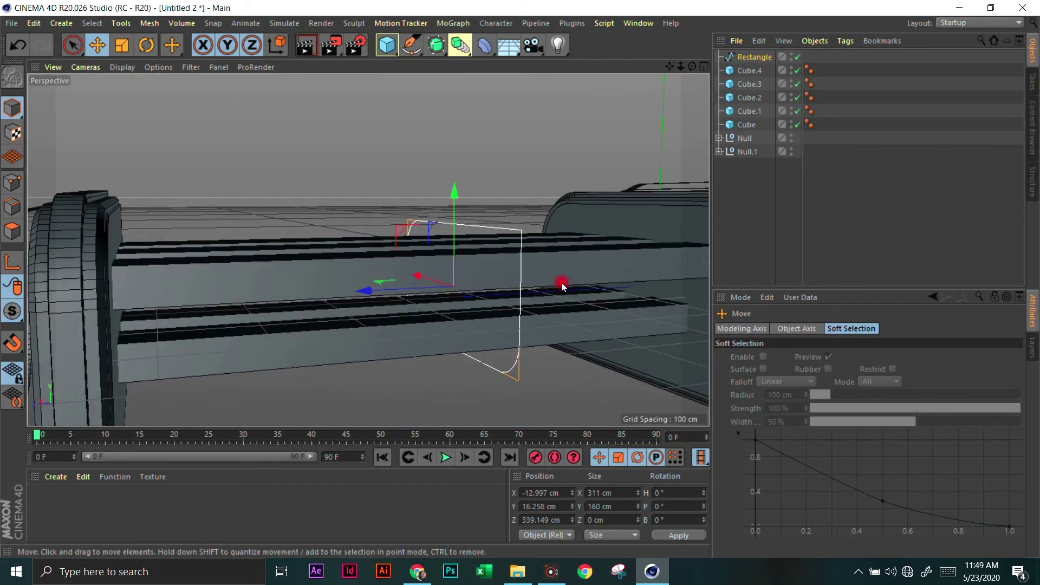
{"action": "left_click", "coordinate": [436, 45]}
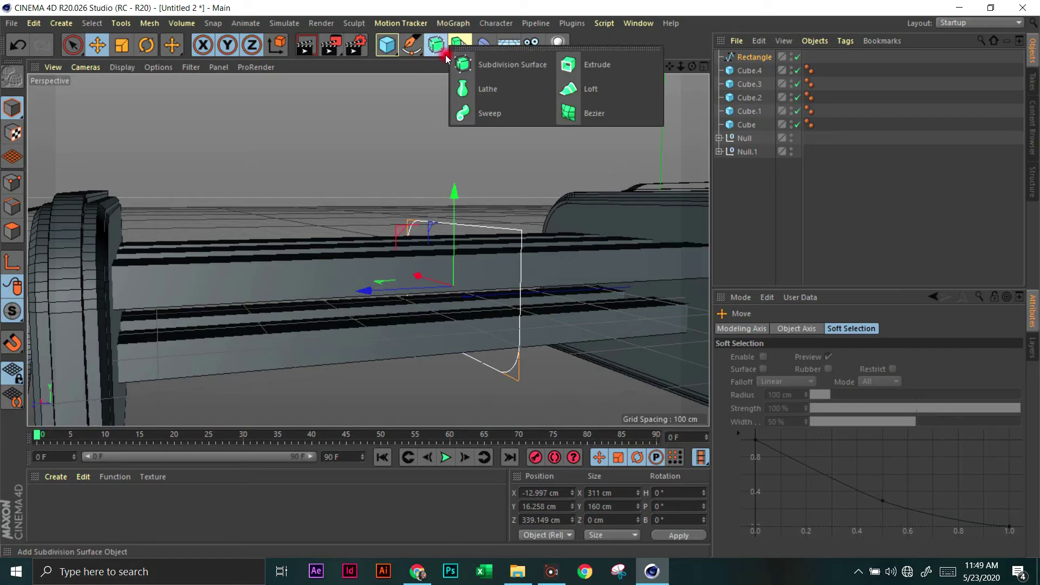
{"action": "left_click", "coordinate": [582, 62]}
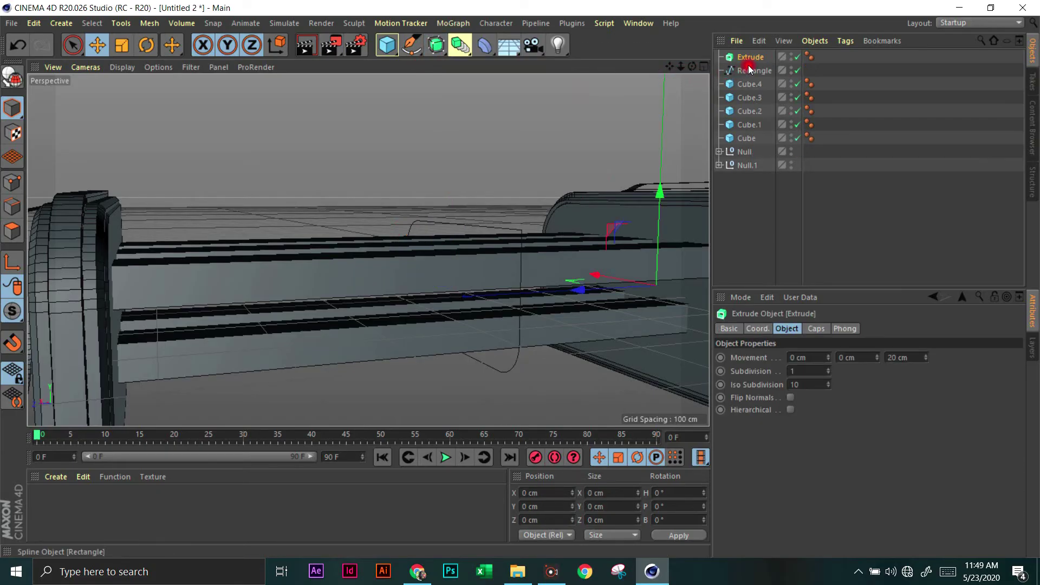
{"action": "left_click_drag", "start_coordinate": [752, 72], "coordinate": [753, 58]}
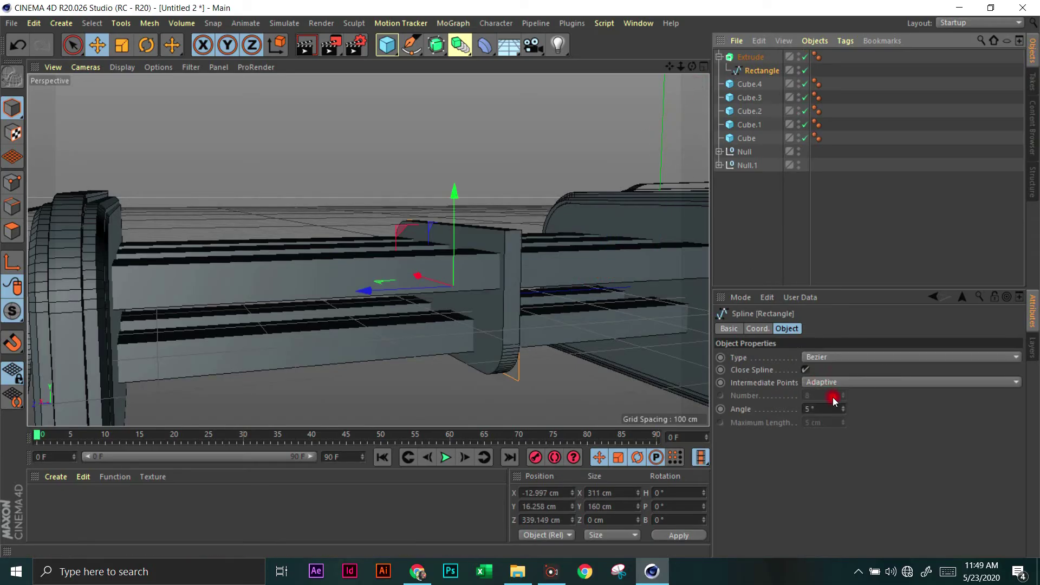
- Set the Extrude's Start and End caps to None
{"action": "left_click", "coordinate": [751, 58]}
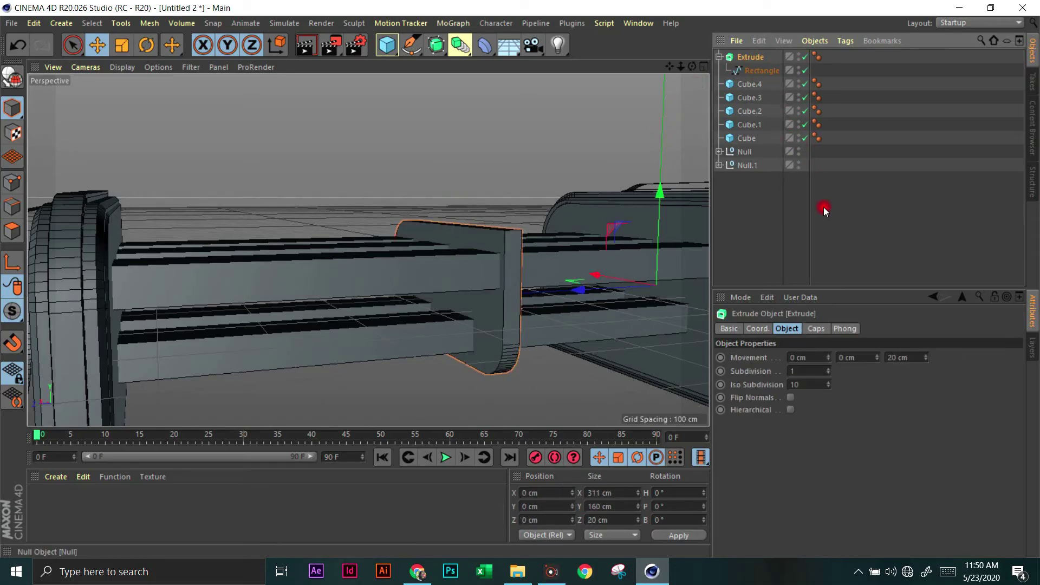
{"action": "left_click", "coordinate": [816, 328]}
{"action": "left_click", "coordinate": [844, 358]}
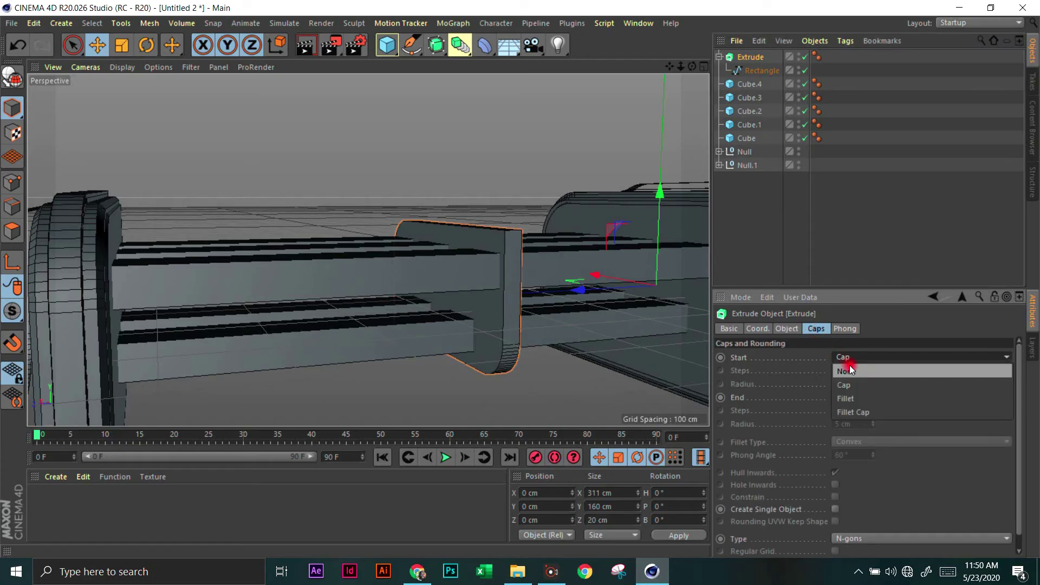
{"action": "left_click", "coordinate": [854, 371]}
{"action": "left_click", "coordinate": [860, 397]}
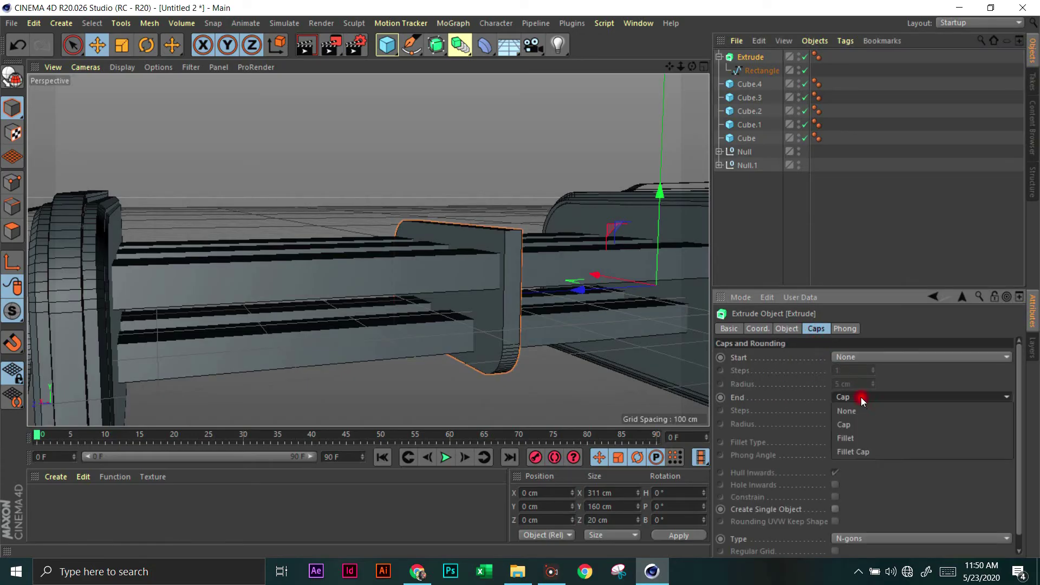
{"action": "left_click", "coordinate": [860, 406]}
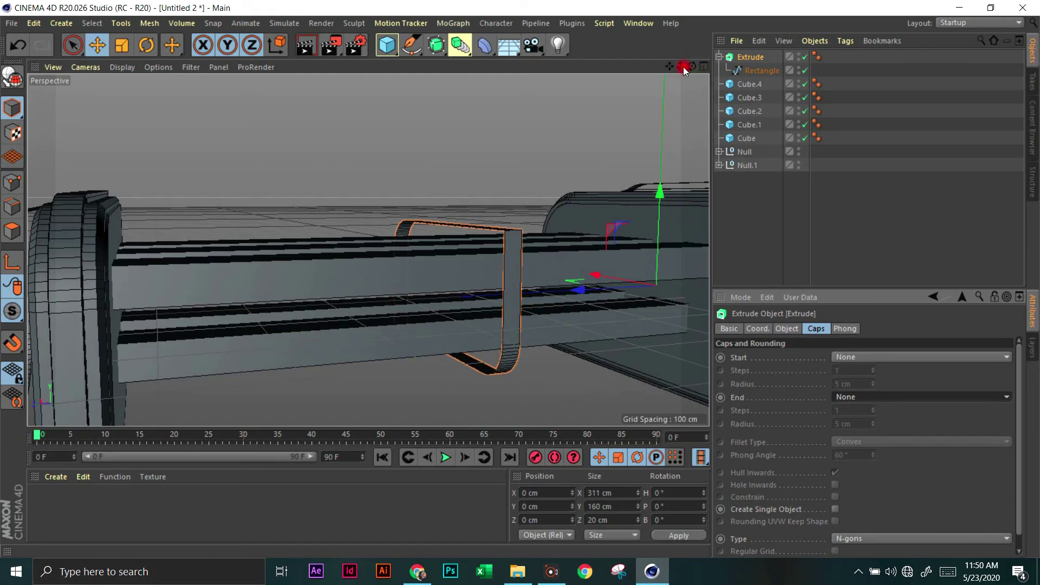
- Check the Extrude's Movement depth from a low angle on the rails and collapse the Extrude
{"action": "left_click_drag", "start_coordinate": [691, 66], "coordinate": [538, 249]}
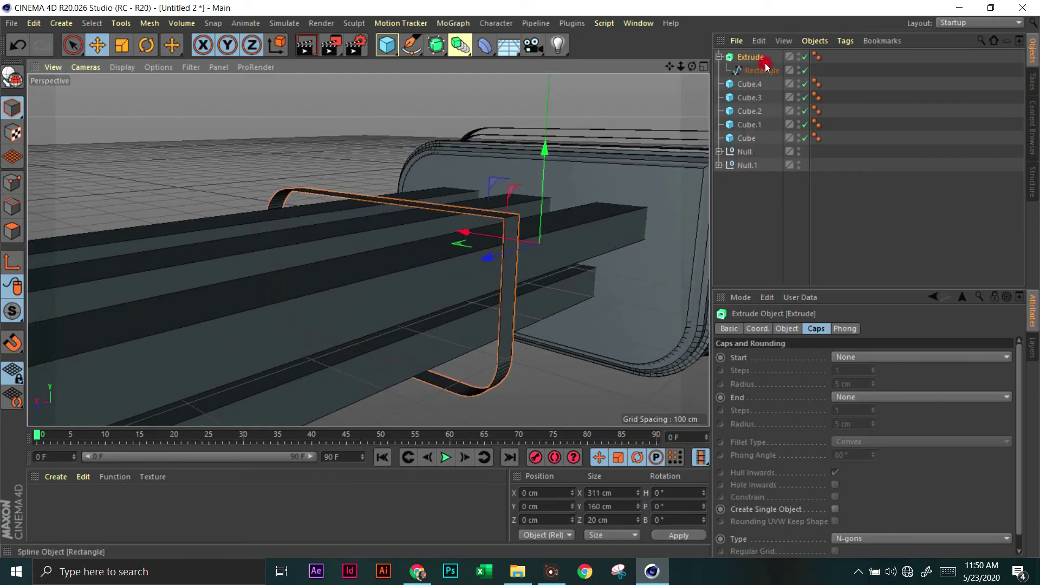
{"action": "left_click", "coordinate": [788, 329]}
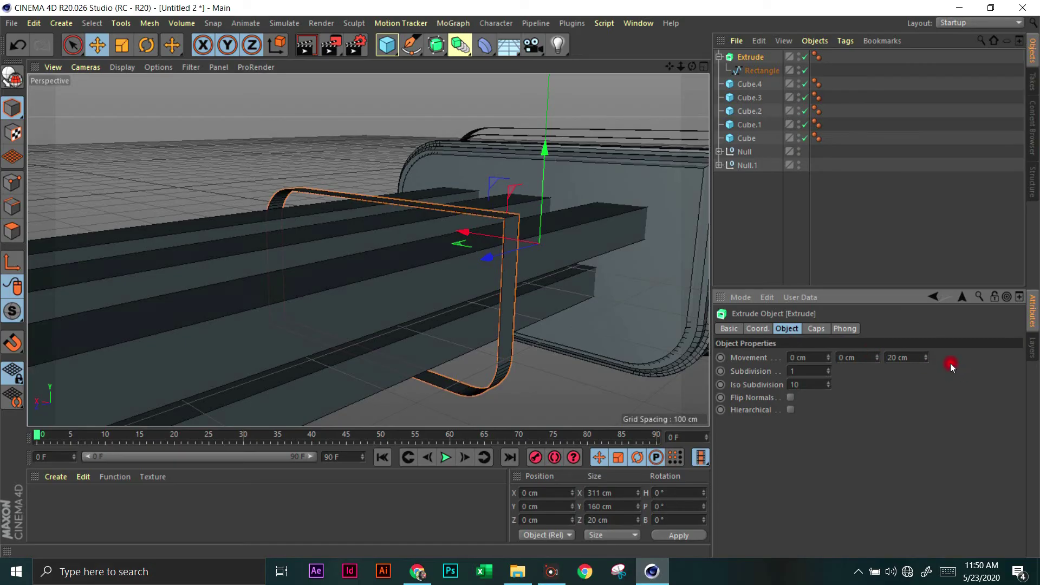
{"action": "left_click_drag", "start_coordinate": [926, 357], "coordinate": [927, 356]}
{"action": "mouse_move", "coordinate": [693, 66]}
{"action": "left_mouse_down"}
{"action": "mouse_move", "coordinate": [521, 281]}
{"action": "mouse_move", "coordinate": [508, 151]}
{"action": "mouse_move", "coordinate": [481, 252]}
{"action": "left_mouse_up"}
{"action": "mouse_move", "coordinate": [460, 318]}
{"action": "left_mouse_down"}
{"action": "mouse_move", "coordinate": [460, 304]}
{"action": "mouse_move", "coordinate": [440, 327]}
{"action": "mouse_move", "coordinate": [428, 266]}
{"action": "left_mouse_up"}
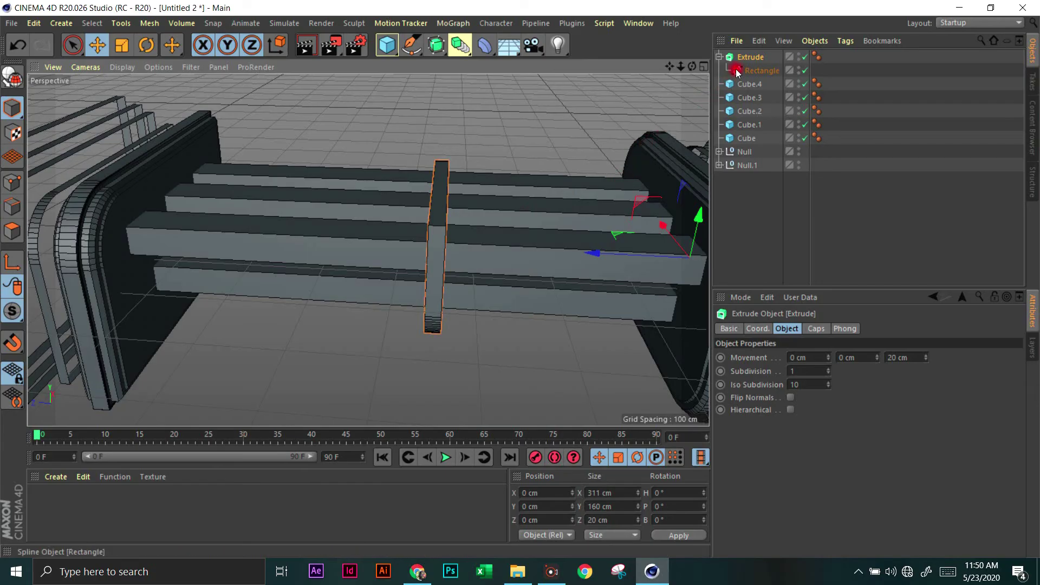
{"action": "left_click", "coordinate": [719, 57]}
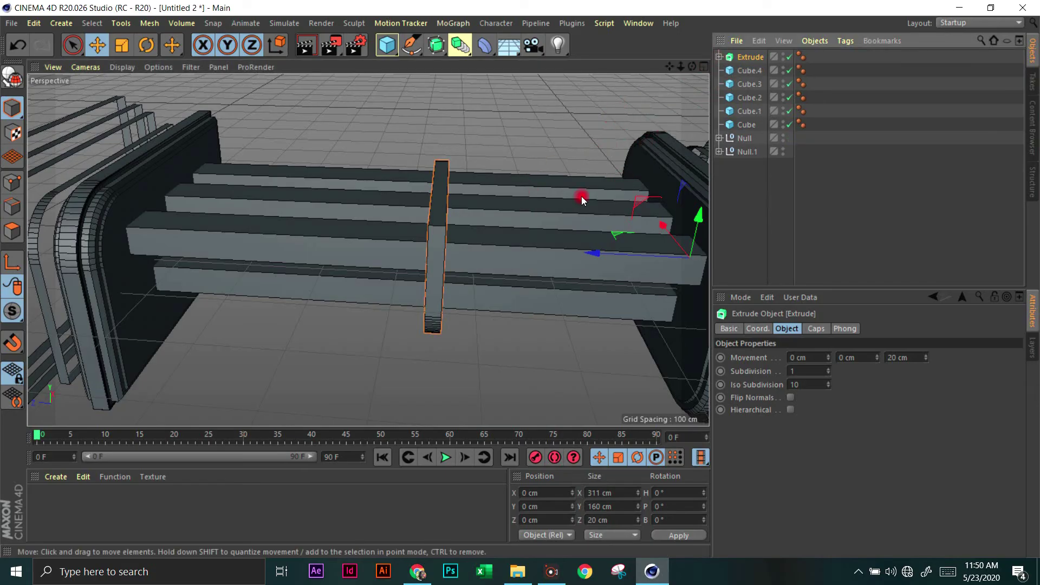
- Slide the band along Z and Ctrl-drag copies Extrude.1 to Extrude.3 along the rails
{"action": "left_click_drag", "start_coordinate": [593, 252], "coordinate": [323, 220]}
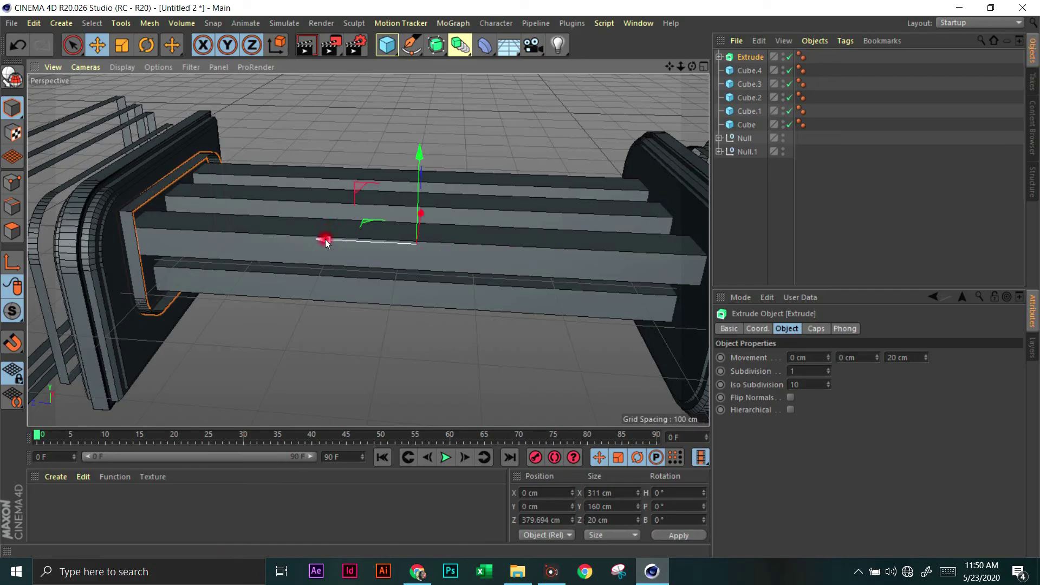
{"action": "left_click_drag", "start_coordinate": [325, 239], "coordinate": [549, 252], "text": "ctrl"}
{"action": "left_click_drag", "start_coordinate": [549, 252], "coordinate": [382, 227], "text": "ctrl"}
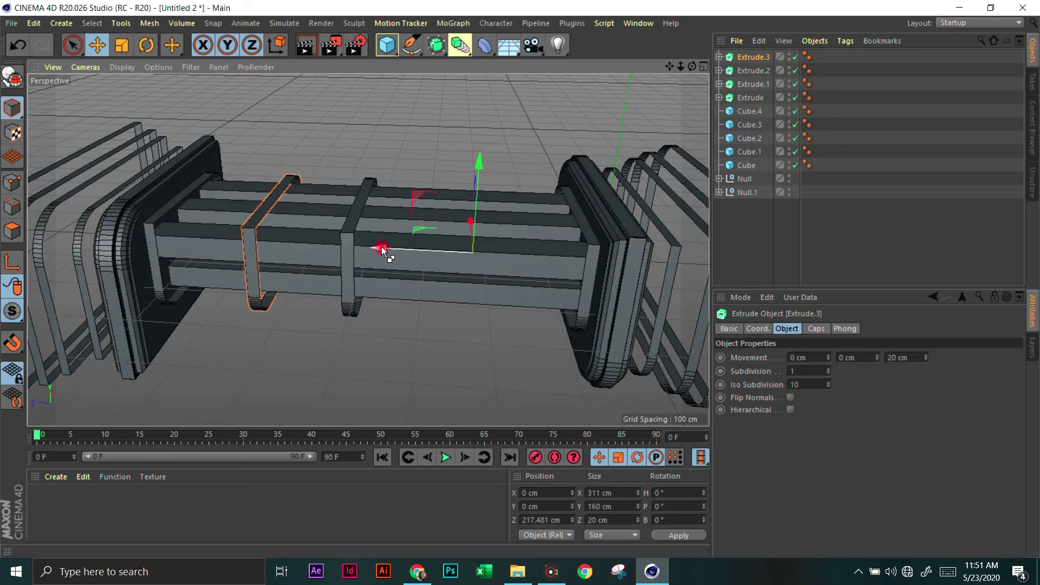
- Ctrl-drag two more band copies, Extrude.4 and Extrude.5, placing Extrude.5 at Z −193.812 cm
{"action": "left_click_drag", "start_coordinate": [382, 247], "coordinate": [554, 251], "text": "ctrl"}
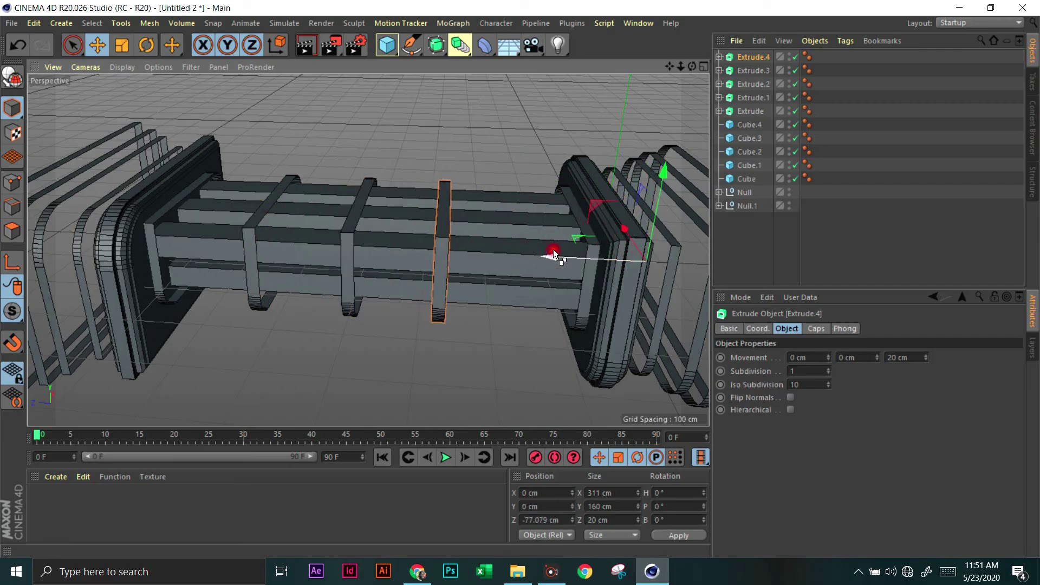
{"action": "left_click_drag", "start_coordinate": [688, 70], "coordinate": [519, 278]}
{"action": "left_click_drag", "start_coordinate": [367, 250], "coordinate": [365, 245], "text": "alt"}
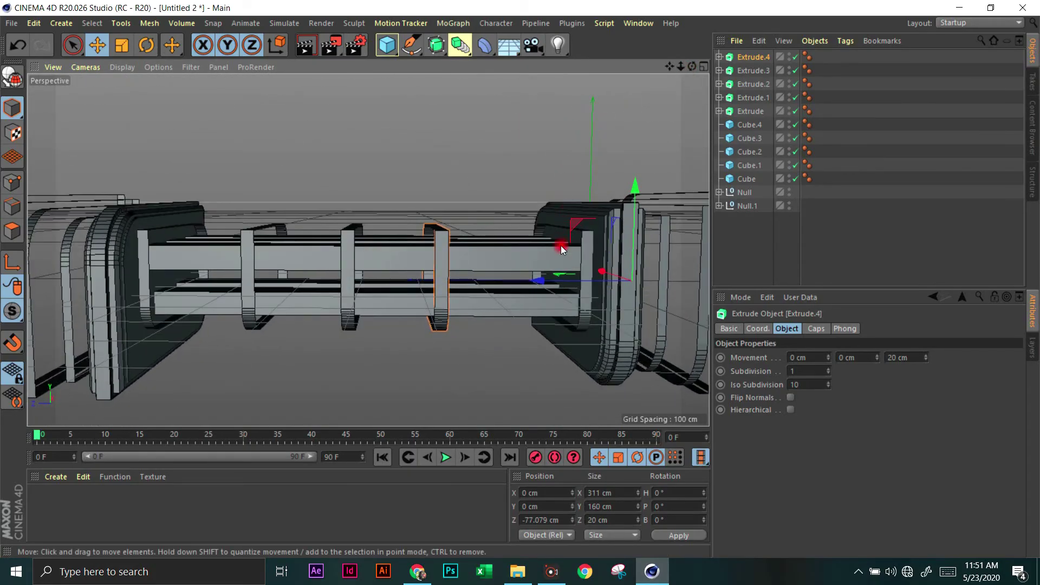
{"action": "left_click_drag", "start_coordinate": [536, 286], "coordinate": [603, 277], "text": "ctrl"}
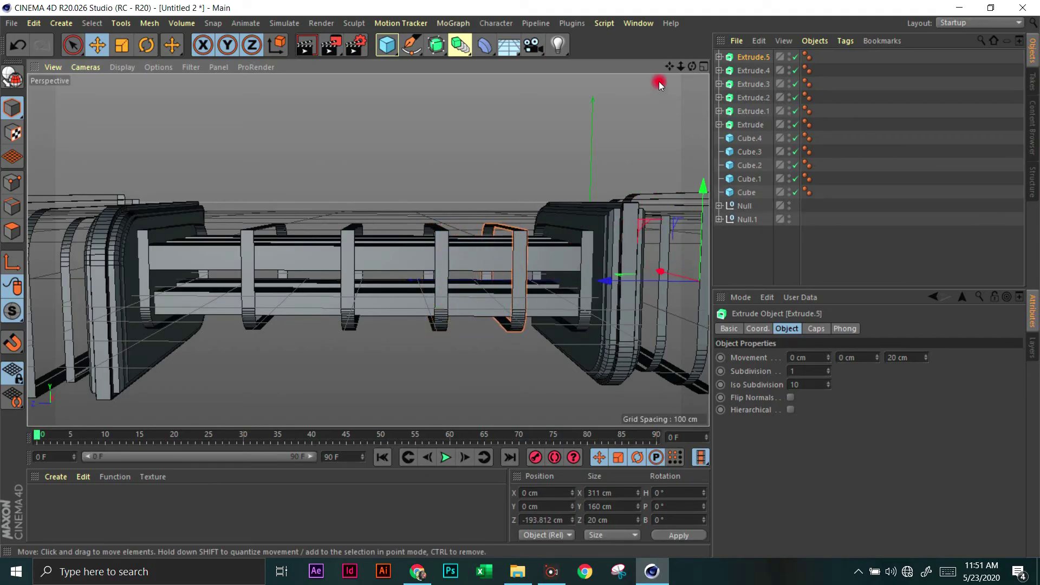
{"action": "left_click_drag", "start_coordinate": [688, 66], "coordinate": [442, 184]}
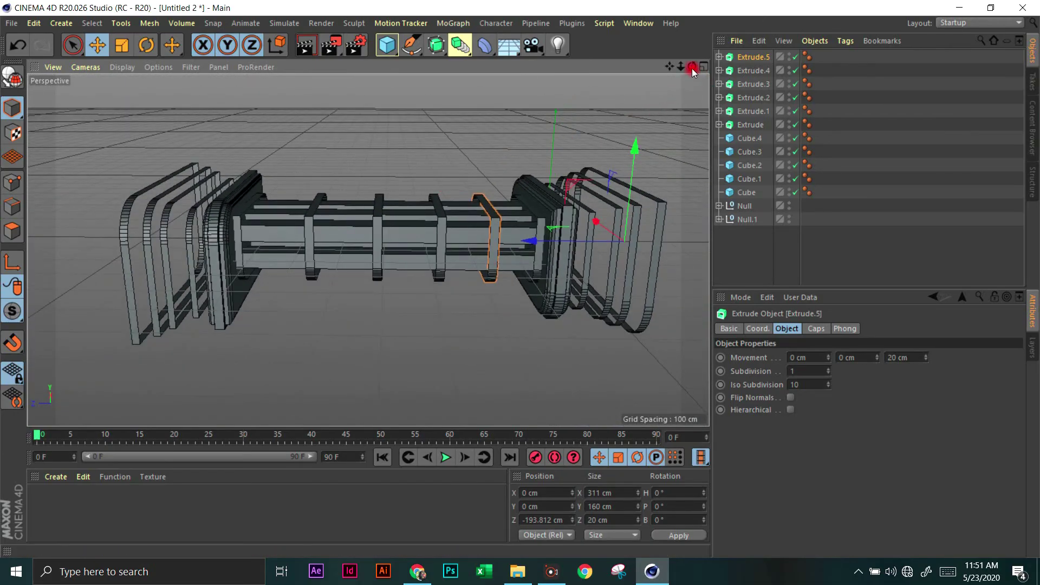
{"action": "left_click_drag", "start_coordinate": [692, 66], "coordinate": [447, 107]}
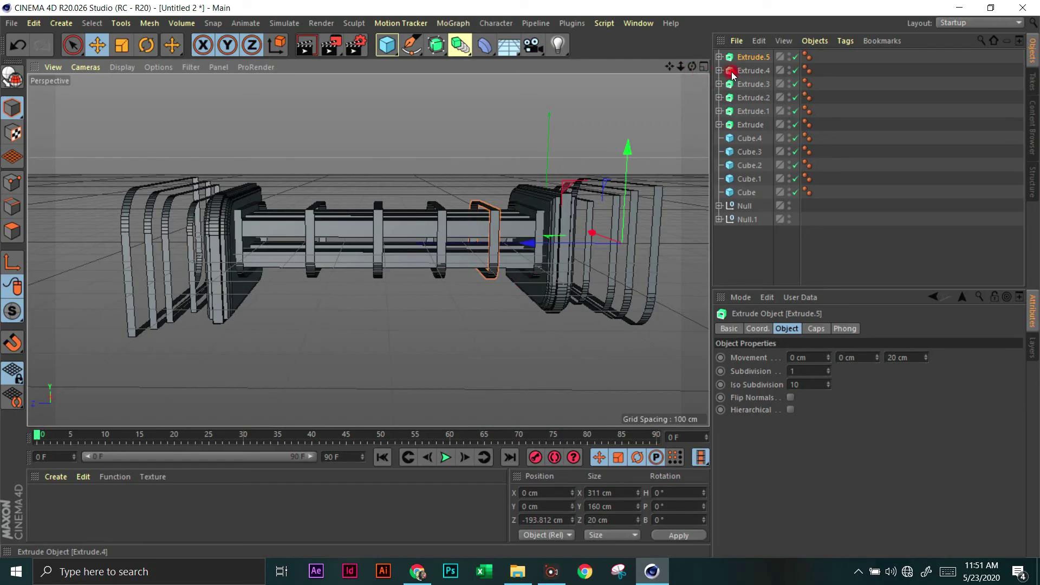
- Box-select the centre section's bands and rail cubes, try lowering them, and undo
{"action": "left_click_drag", "start_coordinate": [459, 299], "coordinate": [451, 206]}
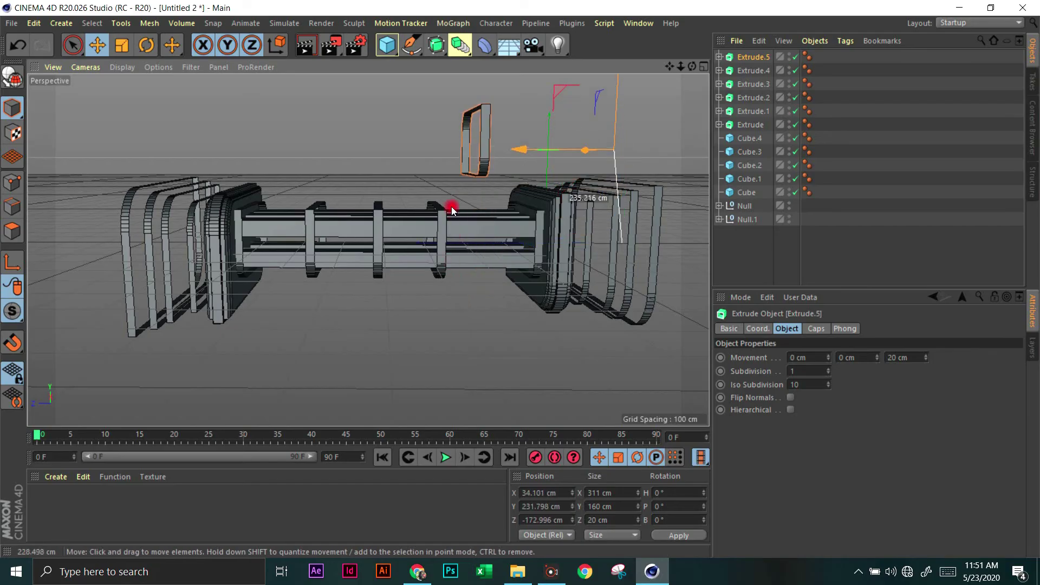
{"action": "key", "text": "ctrl+z"}
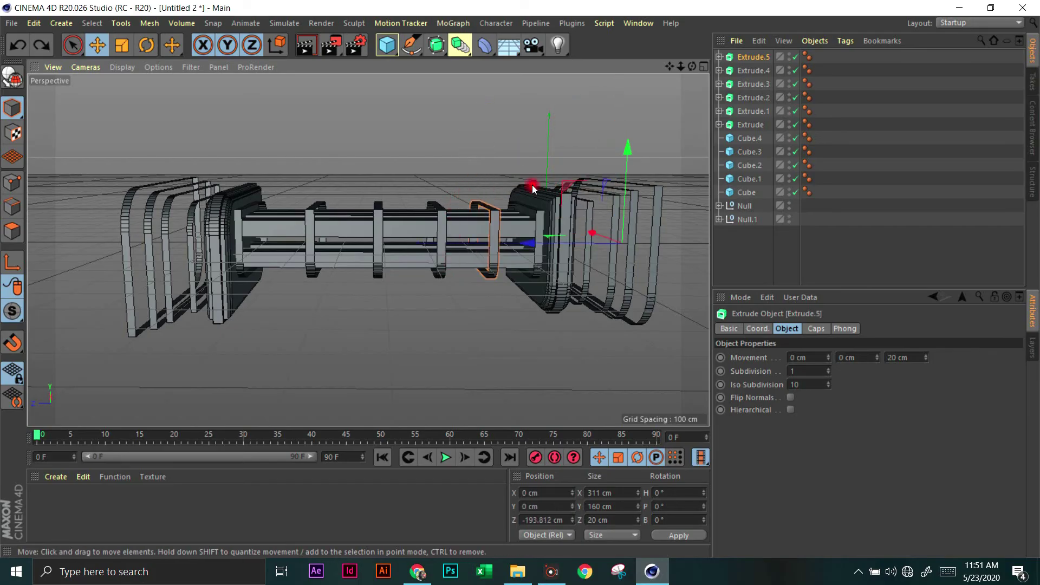
{"action": "left_click_drag", "start_coordinate": [77, 48], "coordinate": [108, 87]}
{"action": "left_click_drag", "start_coordinate": [497, 303], "coordinate": [280, 151]}
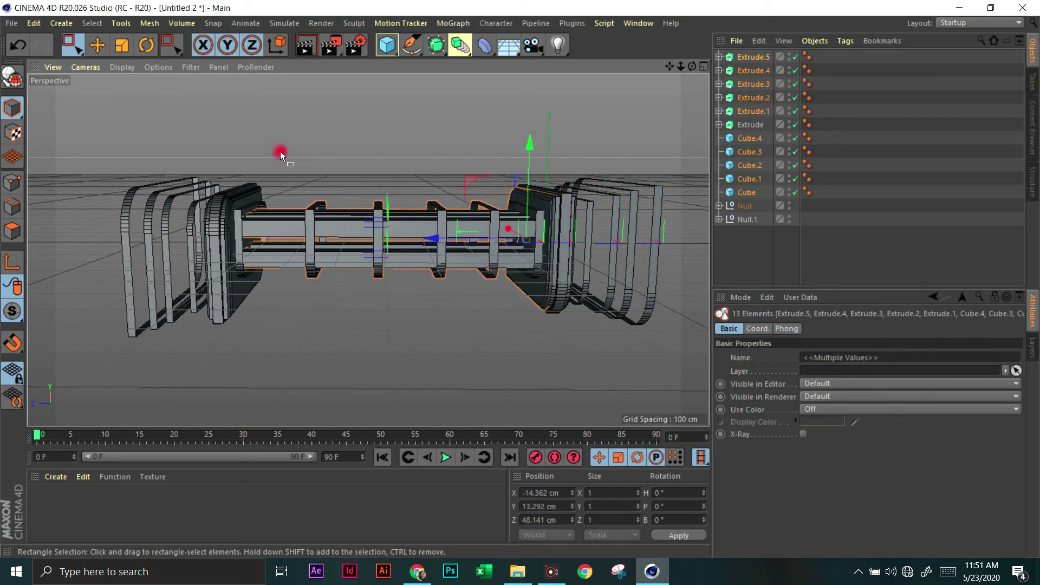
{"action": "left_click", "coordinate": [533, 256], "text": "ctrl"}
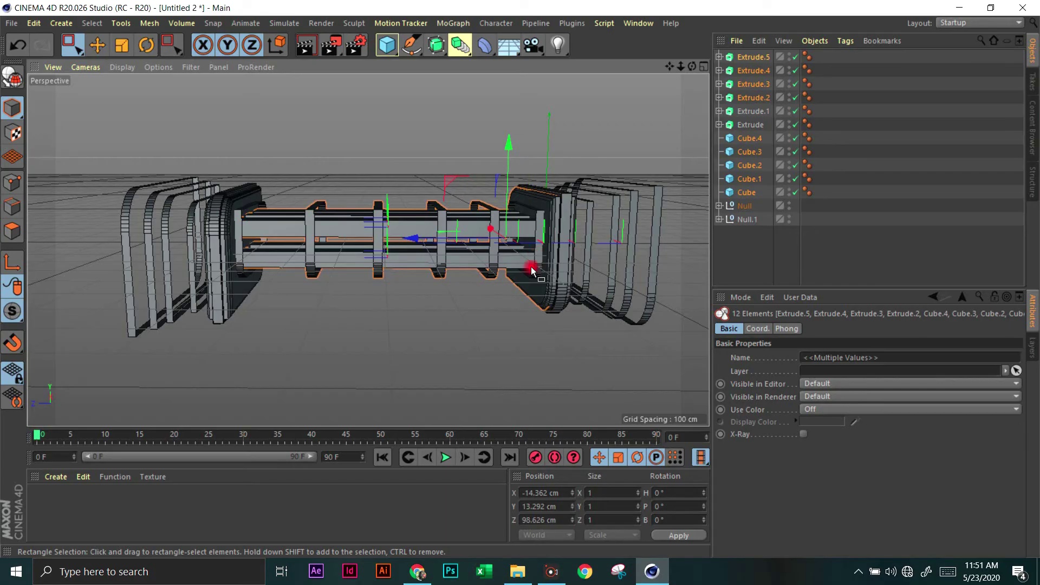
{"action": "left_click_drag", "start_coordinate": [513, 302], "coordinate": [454, 267]}
{"action": "left_click_drag", "start_coordinate": [404, 214], "coordinate": [343, 125]}
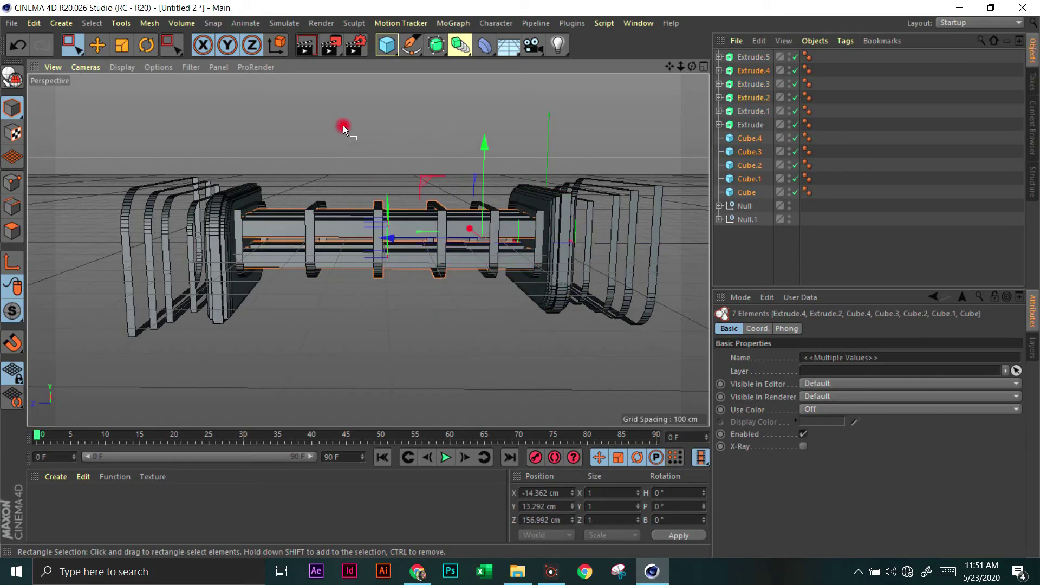
{"action": "left_click", "coordinate": [537, 253], "text": "shift"}
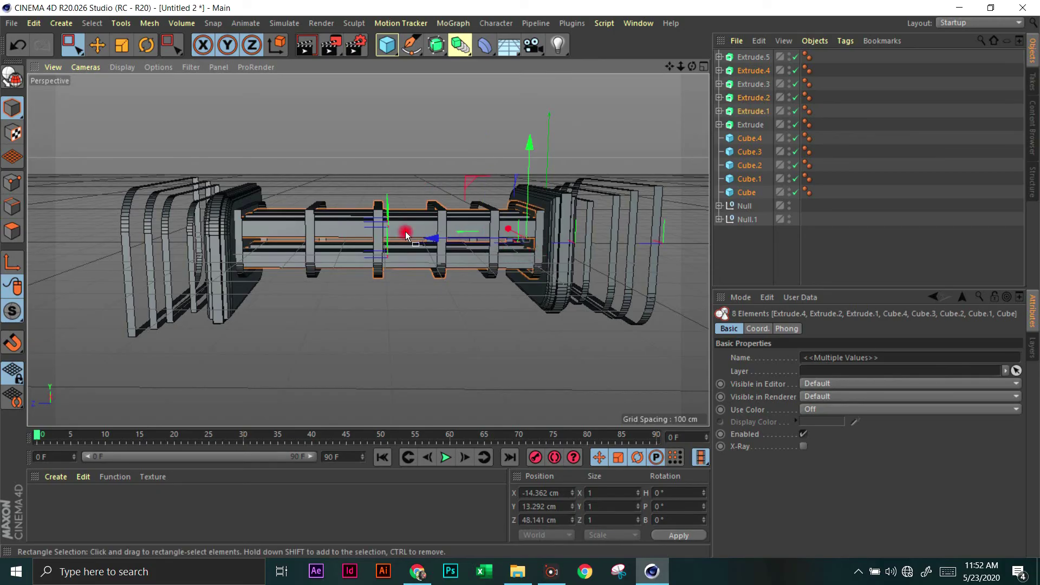
{"action": "left_click", "coordinate": [238, 230], "text": "shift"}
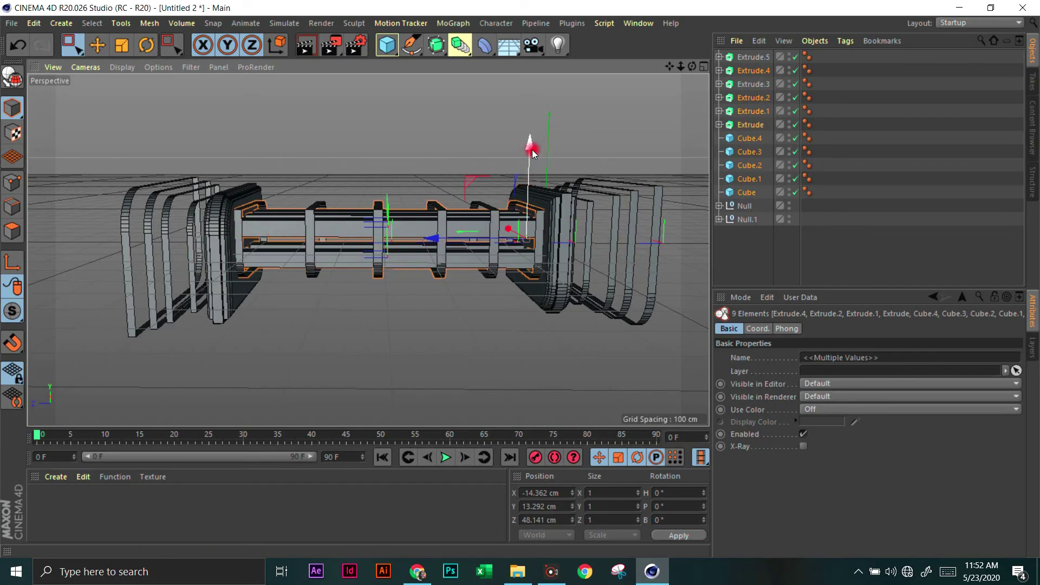
{"action": "left_click_drag", "start_coordinate": [534, 152], "coordinate": [531, 154]}
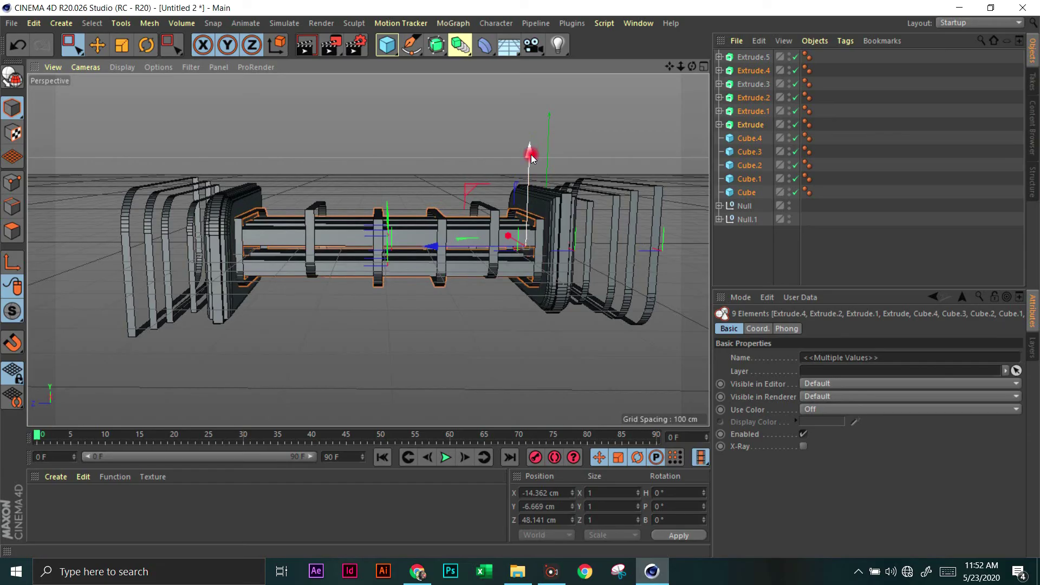
{"action": "key", "text": "ctrl+z"}
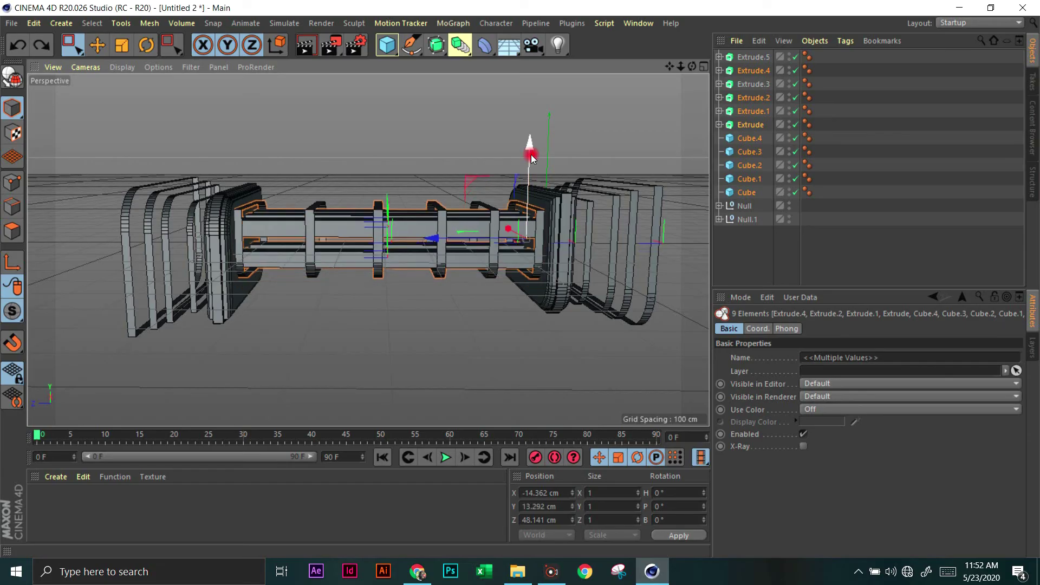
- Select Extrude.5 through Cube in the Object Manager and lower them about 40 cm on Y
{"action": "left_click", "coordinate": [752, 84]}
{"action": "left_click", "coordinate": [752, 70], "text": "ctrl"}
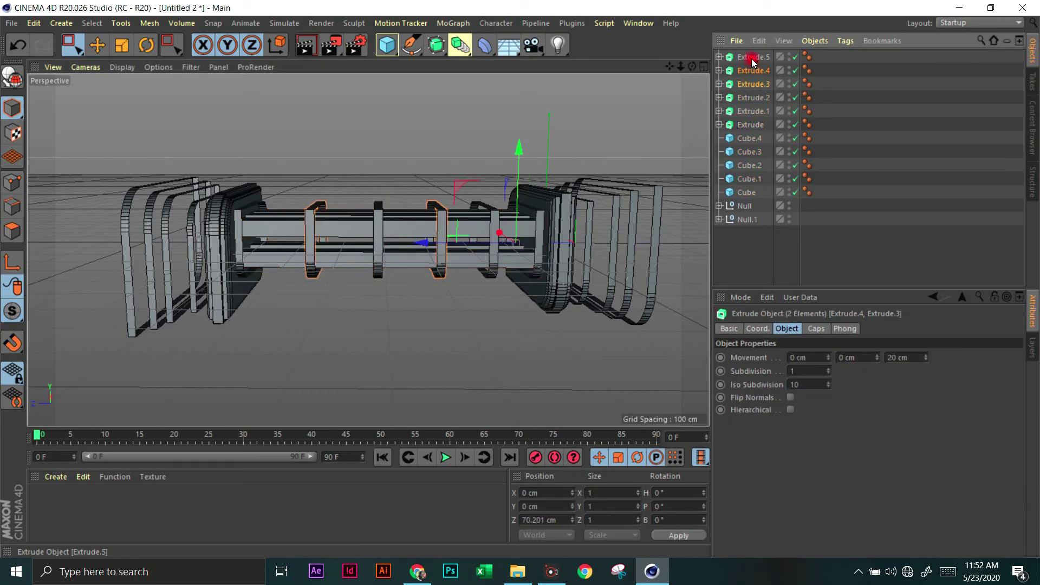
{"action": "left_click", "coordinate": [753, 57]}
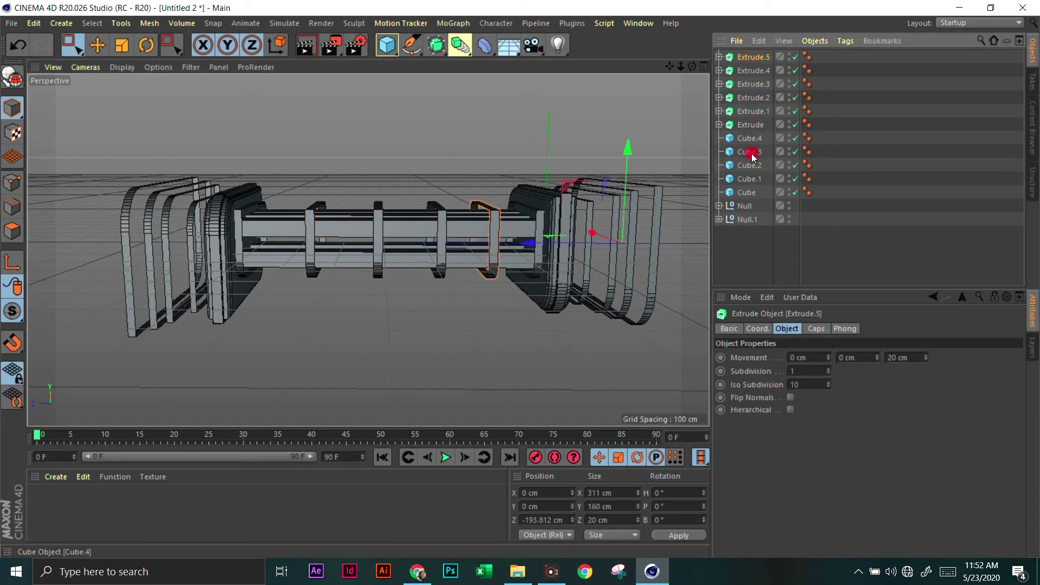
{"action": "left_click", "coordinate": [747, 192], "text": "shift"}
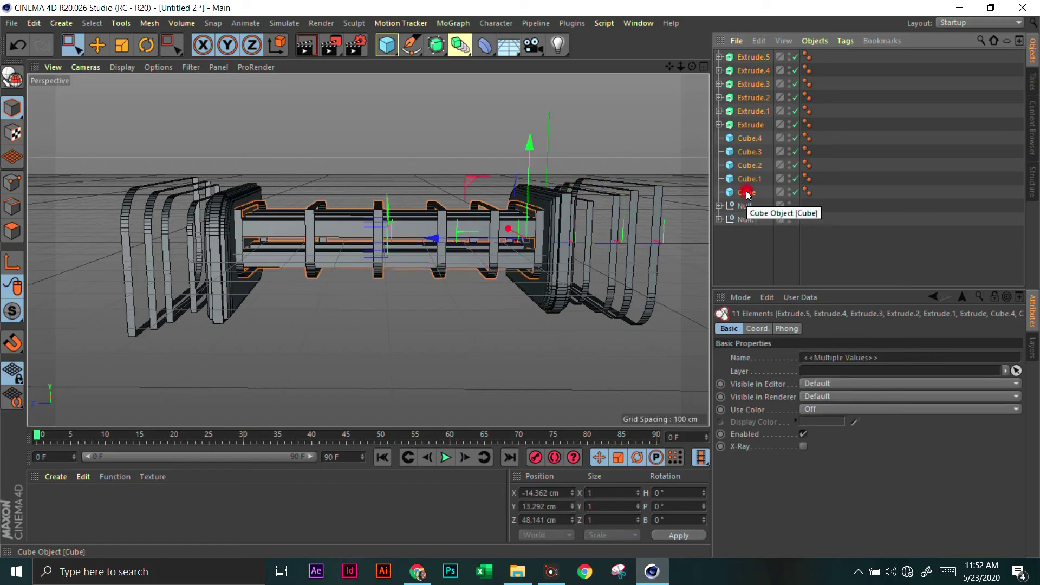
{"action": "left_click_drag", "start_coordinate": [532, 151], "coordinate": [534, 166]}
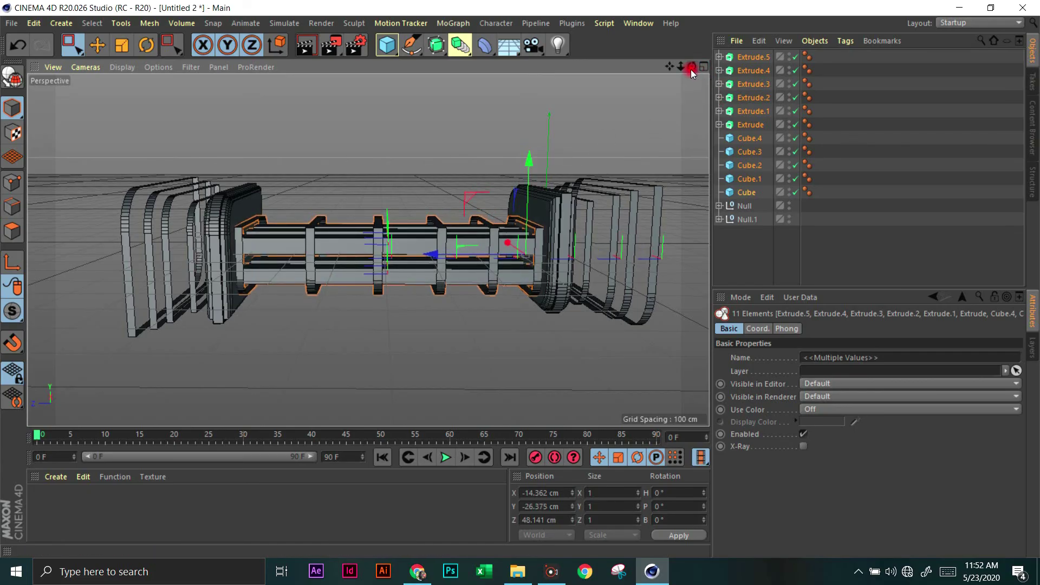
{"action": "left_click_drag", "start_coordinate": [690, 70], "coordinate": [574, 142]}
{"action": "left_click_drag", "start_coordinate": [521, 279], "coordinate": [385, 317]}
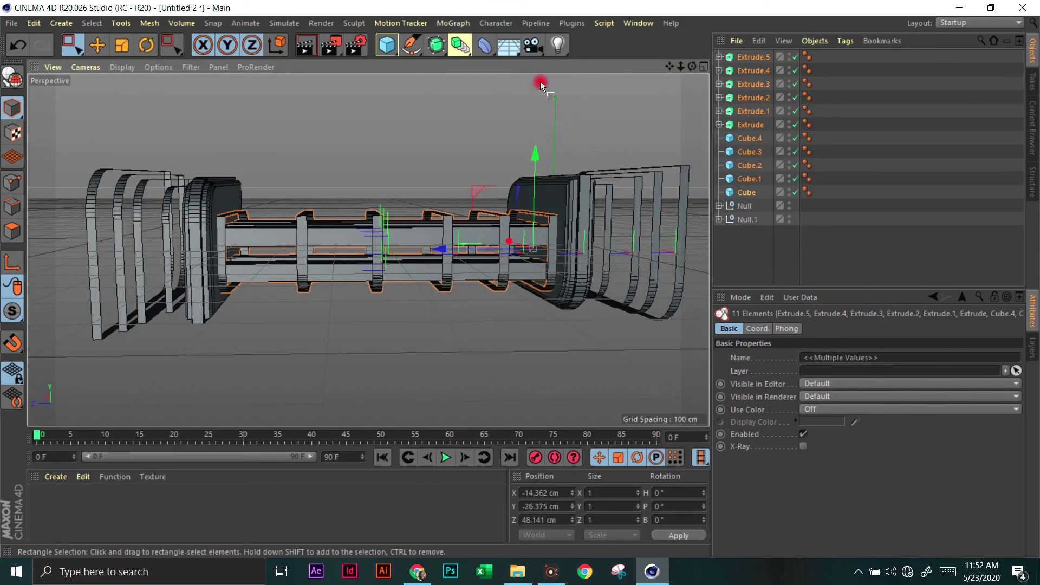
{"action": "left_click", "coordinate": [97, 45]}
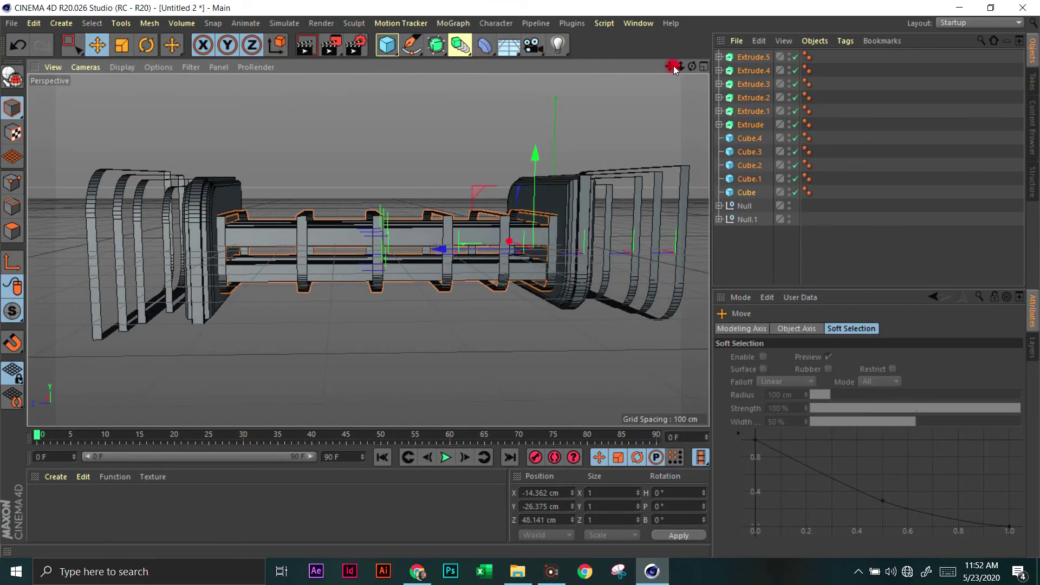
- Add a 400 × 400 cm Rectangle spline on the ZY plane and move it over the rails' middle
{"action": "left_click", "coordinate": [418, 55]}
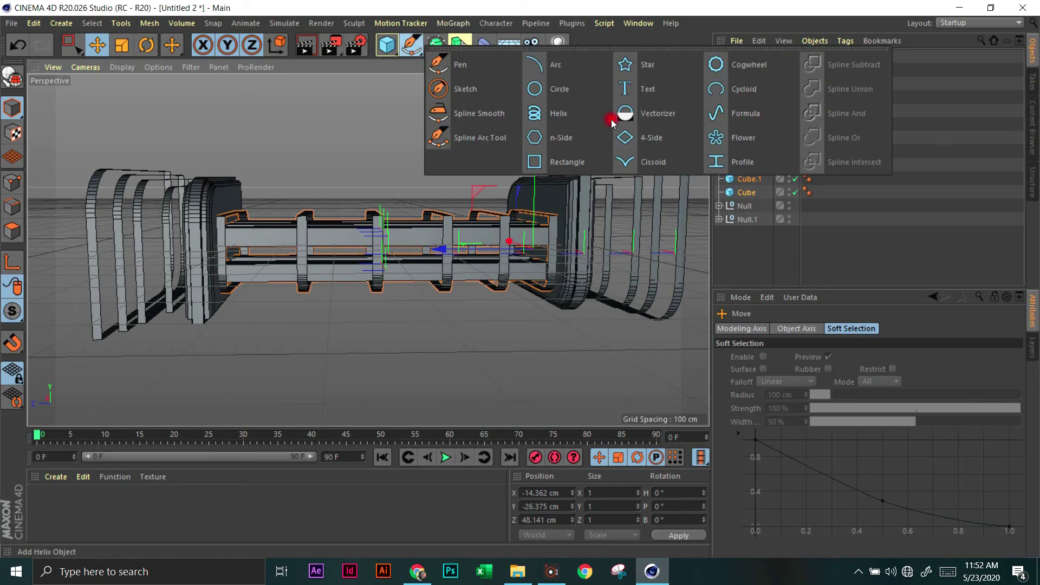
{"action": "left_click", "coordinate": [572, 163]}
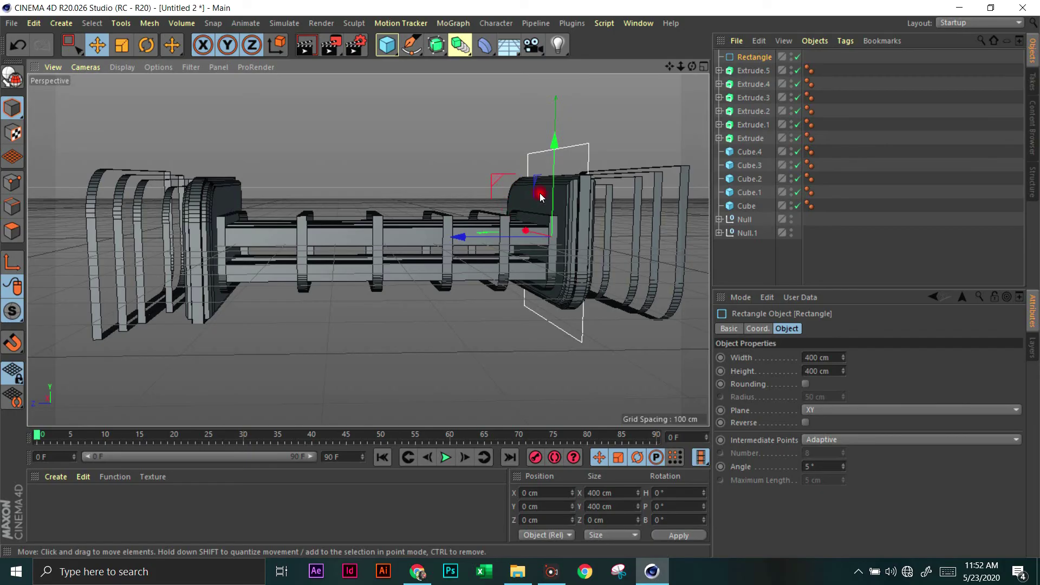
{"action": "left_click", "coordinate": [821, 409]}
{"action": "left_click", "coordinate": [820, 422]}
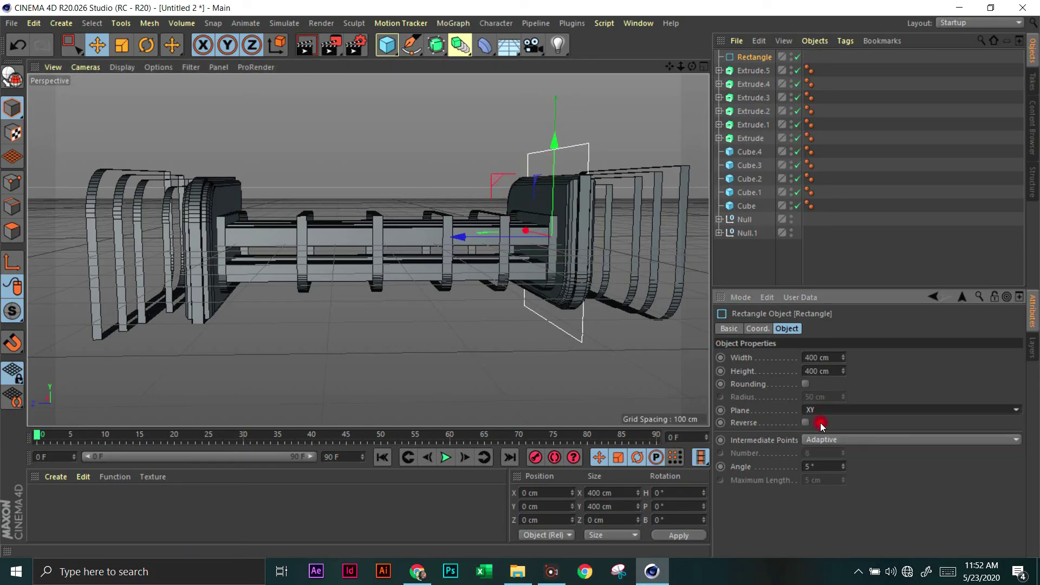
{"action": "left_click", "coordinate": [831, 409]}
{"action": "left_click", "coordinate": [820, 448]}
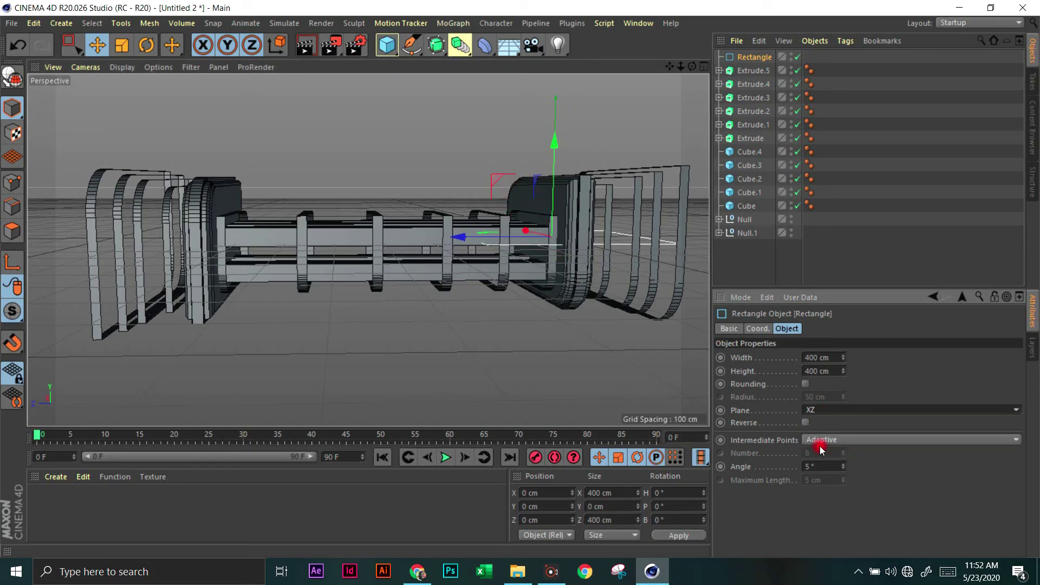
{"action": "left_click", "coordinate": [825, 410]}
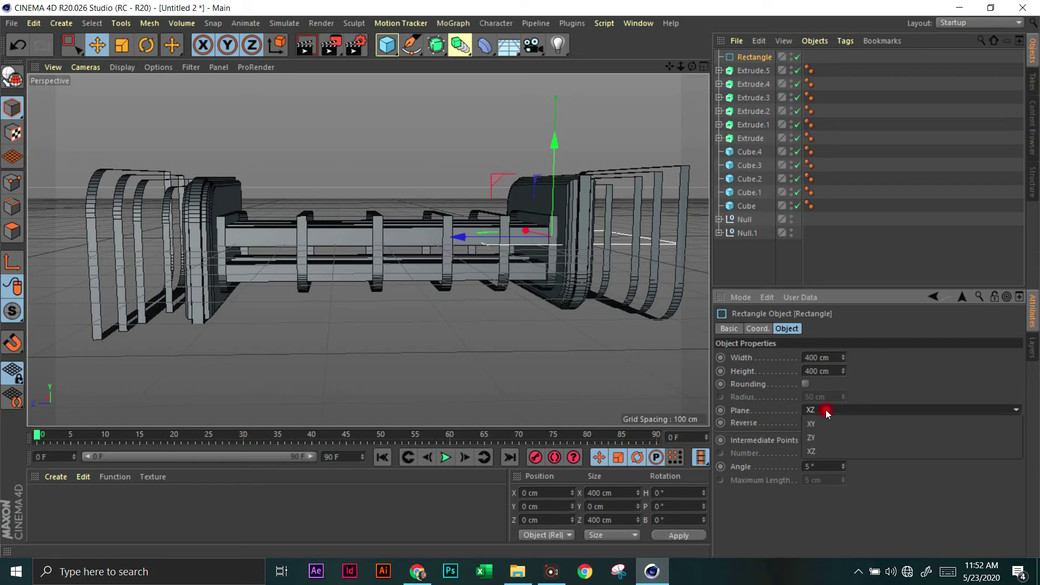
{"action": "left_click", "coordinate": [824, 439]}
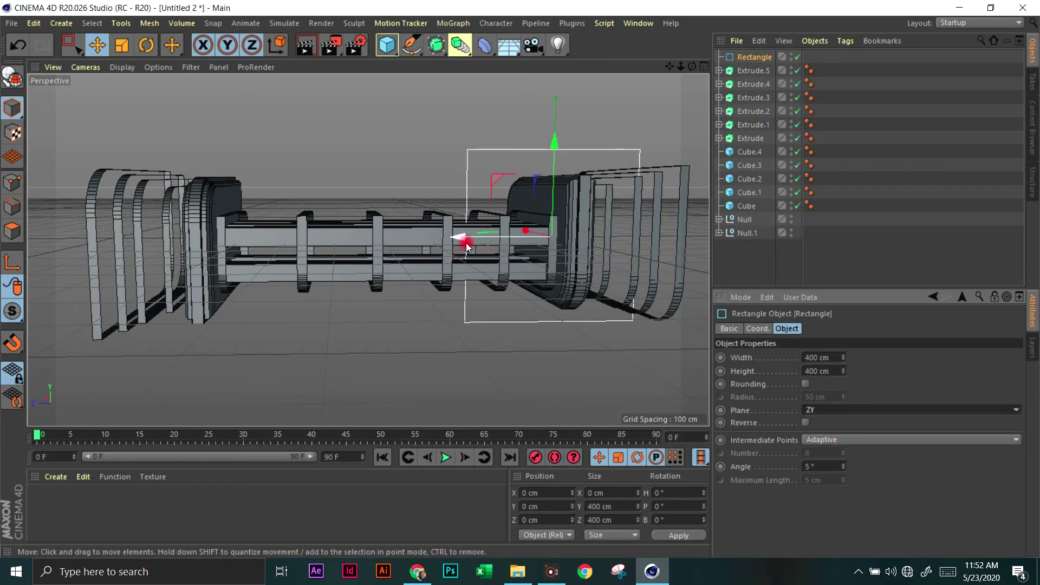
{"action": "left_click_drag", "start_coordinate": [465, 243], "coordinate": [282, 239]}
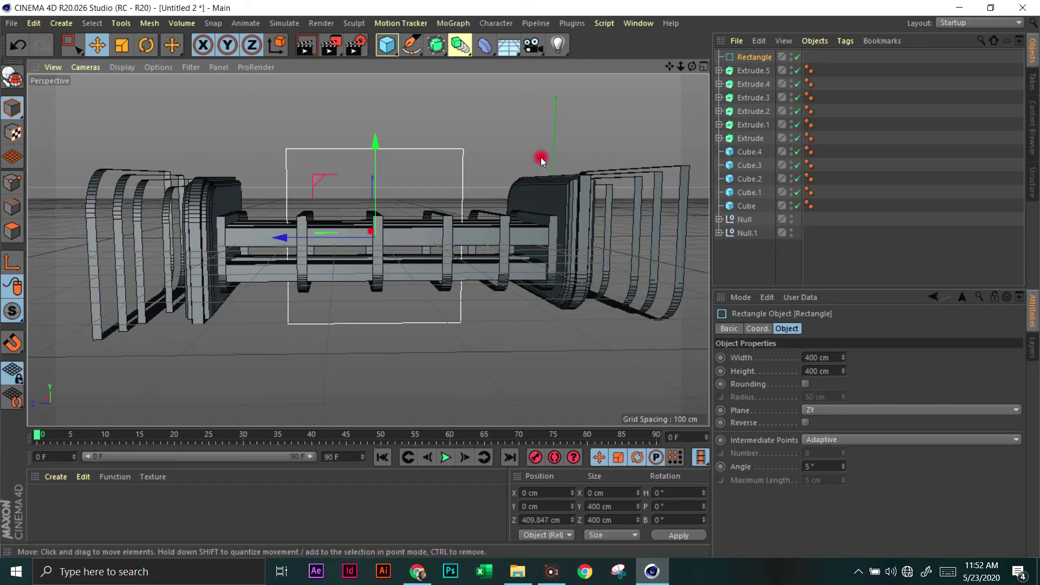
{"action": "left_click_drag", "start_coordinate": [528, 284], "coordinate": [517, 276], "text": "alt"}
- Make the rectangle editable, lower its top points and raise its bottom points
{"action": "left_click", "coordinate": [12, 76]}
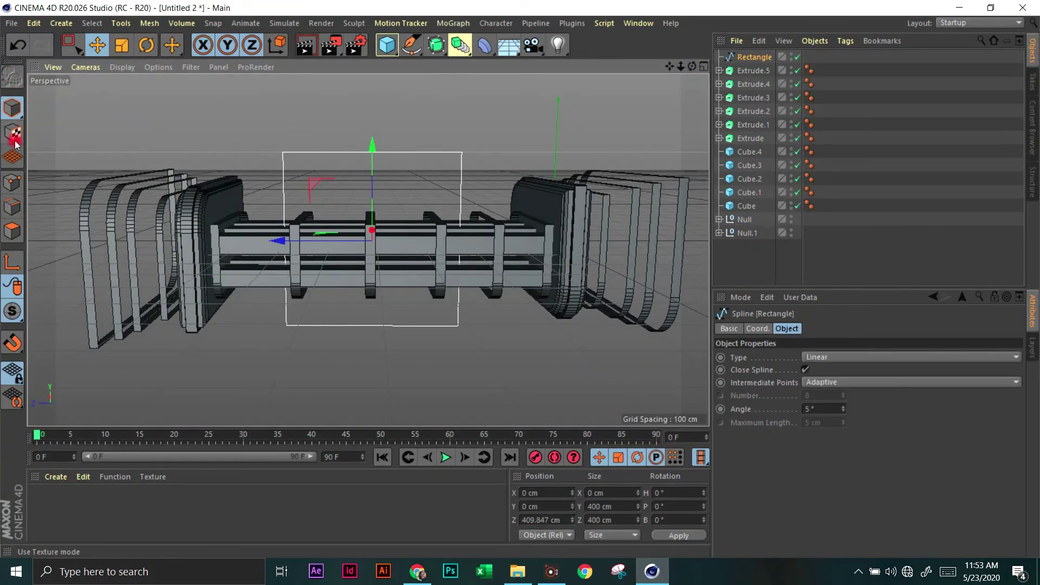
{"action": "left_click", "coordinate": [12, 182]}
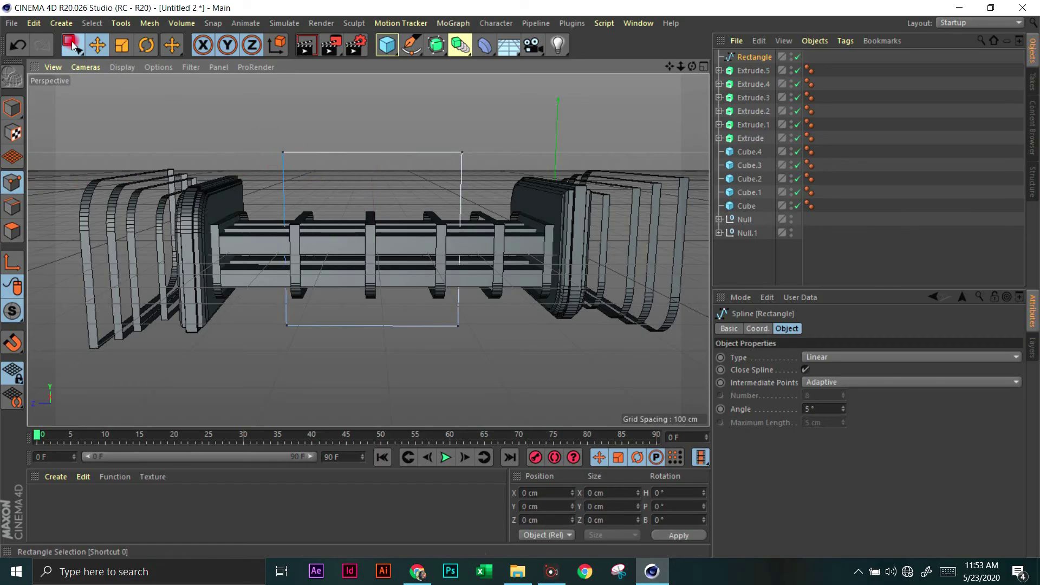
{"action": "left_click", "coordinate": [71, 43]}
{"action": "left_click_drag", "start_coordinate": [245, 128], "coordinate": [550, 195]}
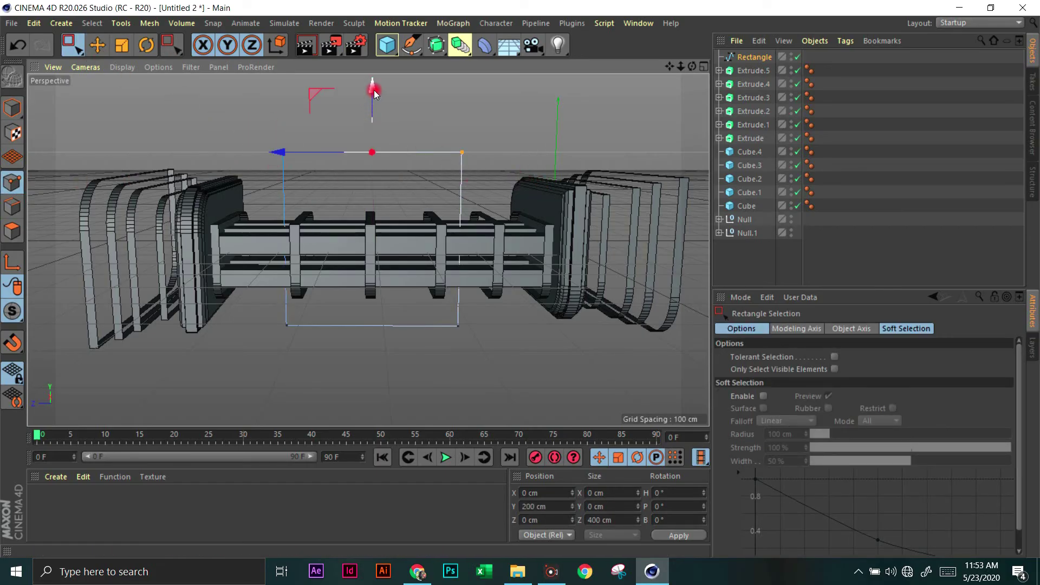
{"action": "left_click_drag", "start_coordinate": [374, 90], "coordinate": [362, 245]}
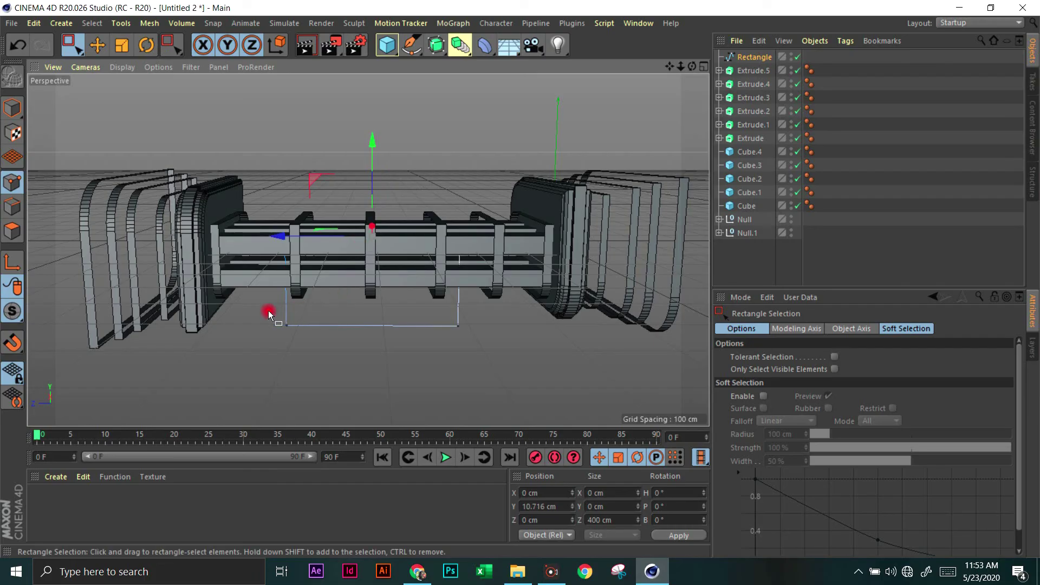
{"action": "left_click_drag", "start_coordinate": [268, 311], "coordinate": [539, 367]}
{"action": "left_click_drag", "start_coordinate": [372, 242], "coordinate": [373, 197]}
- Move the whole rectangle to X −176.815 cm and Y 38.767 cm over the rails
{"action": "left_click", "coordinate": [22, 109]}
{"action": "left_click", "coordinate": [98, 45]}
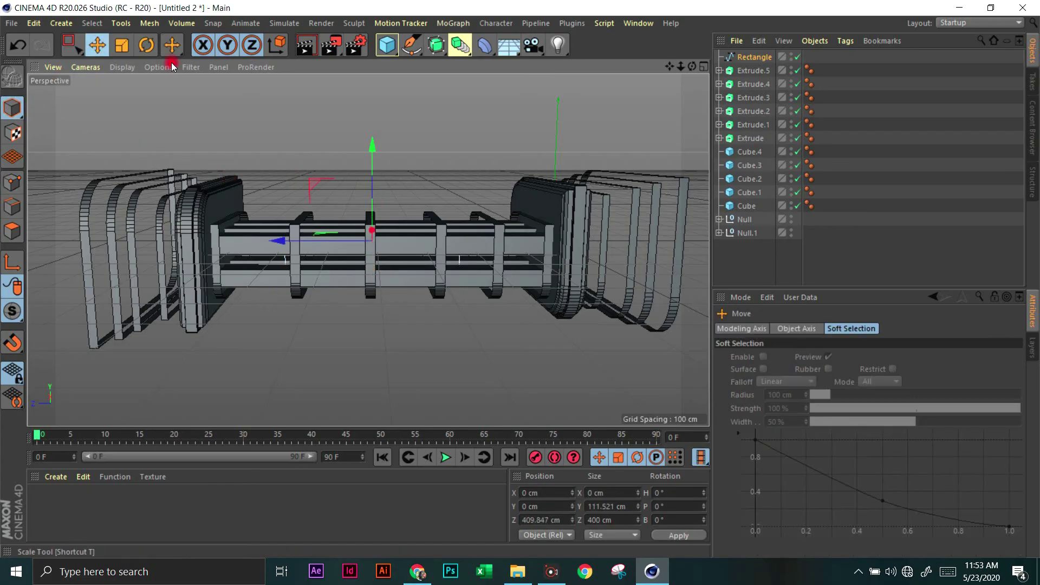
{"action": "left_click_drag", "start_coordinate": [703, 64], "coordinate": [632, 101]}
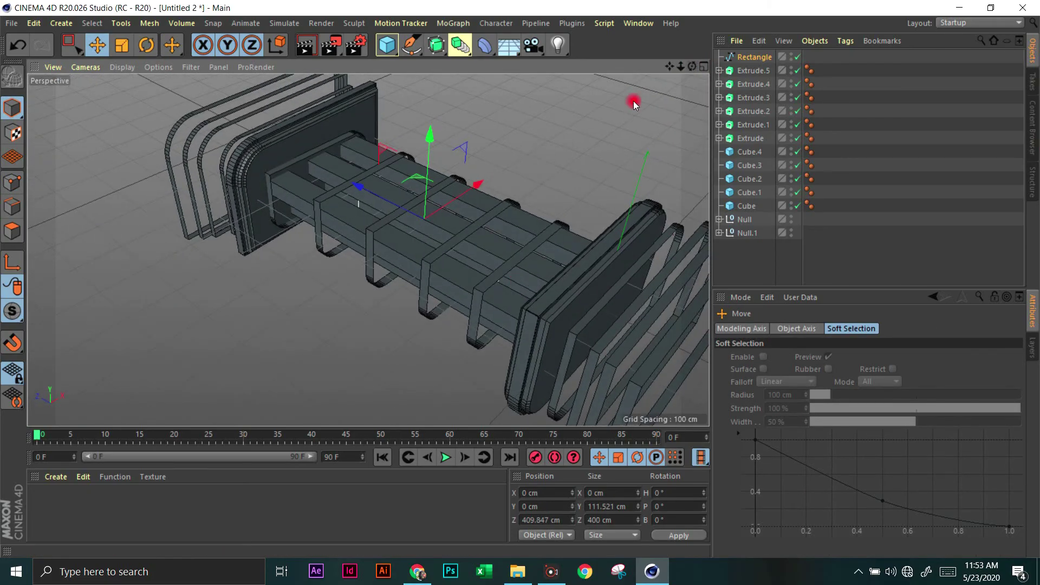
{"action": "left_click_drag", "start_coordinate": [492, 173], "coordinate": [420, 202]}
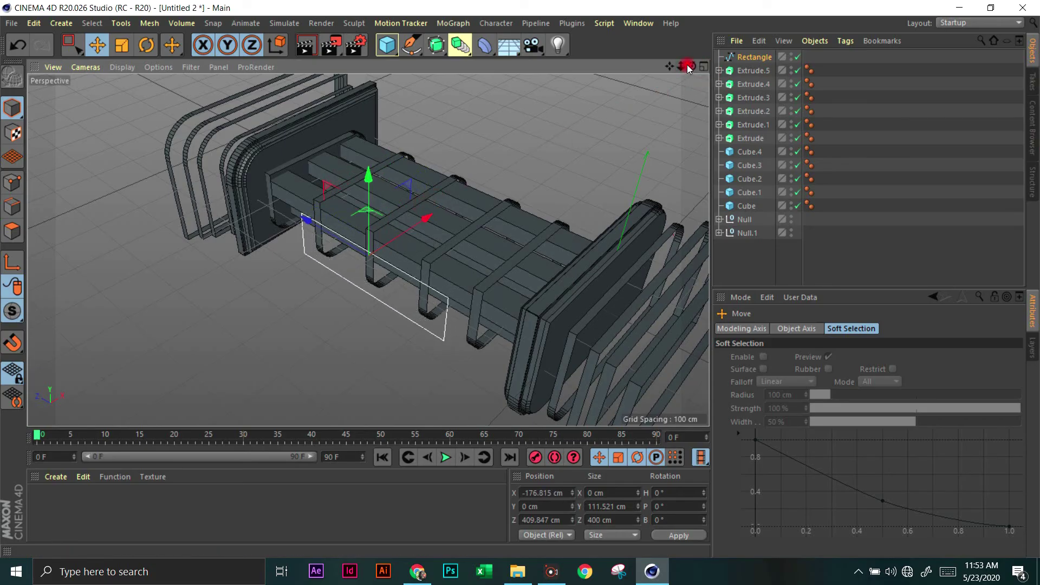
{"action": "left_click_drag", "start_coordinate": [687, 64], "coordinate": [445, 172]}
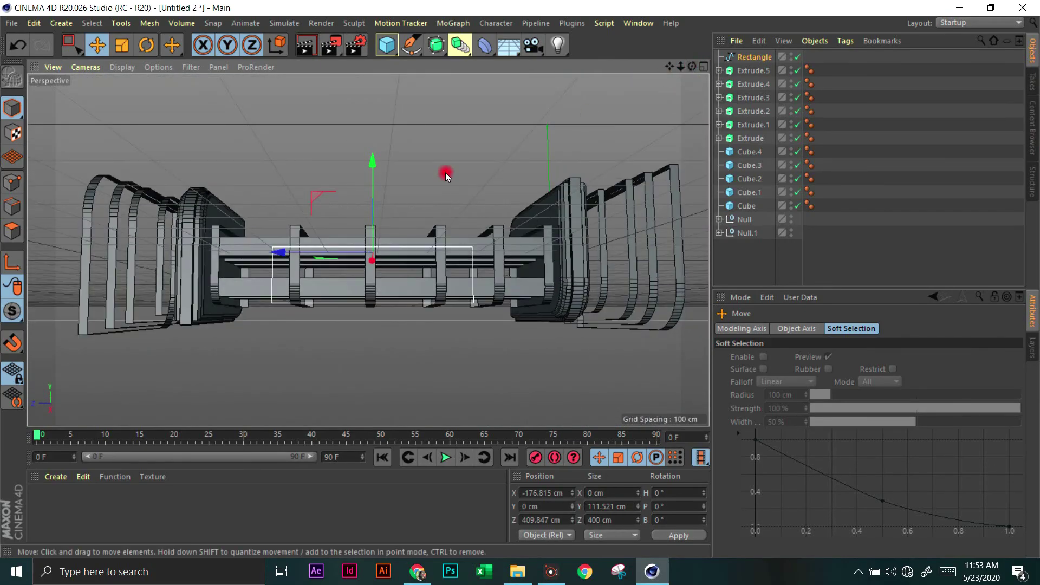
{"action": "left_click_drag", "start_coordinate": [372, 165], "coordinate": [376, 141]}
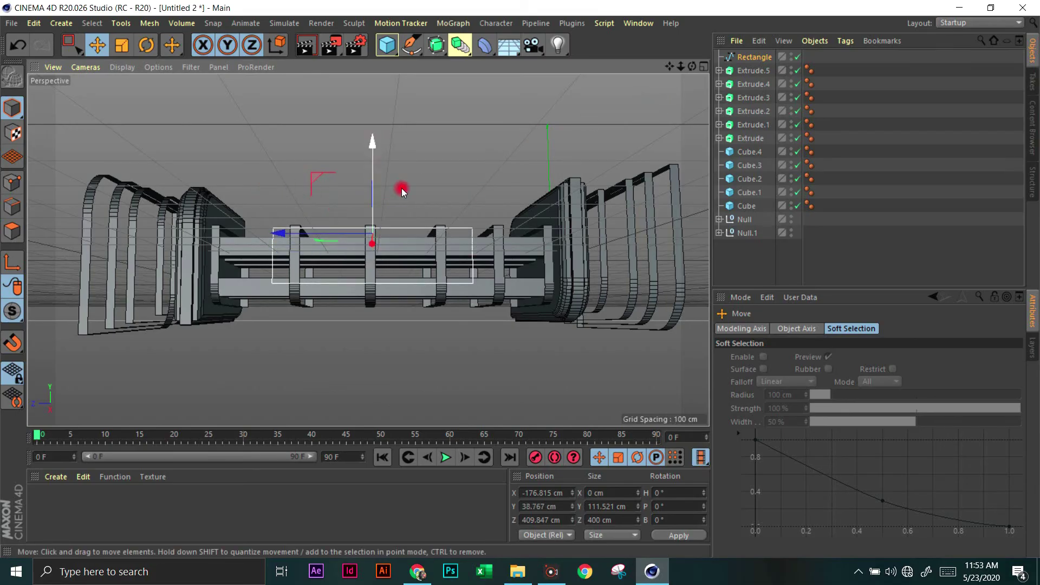
{"action": "left_click", "coordinate": [704, 66]}
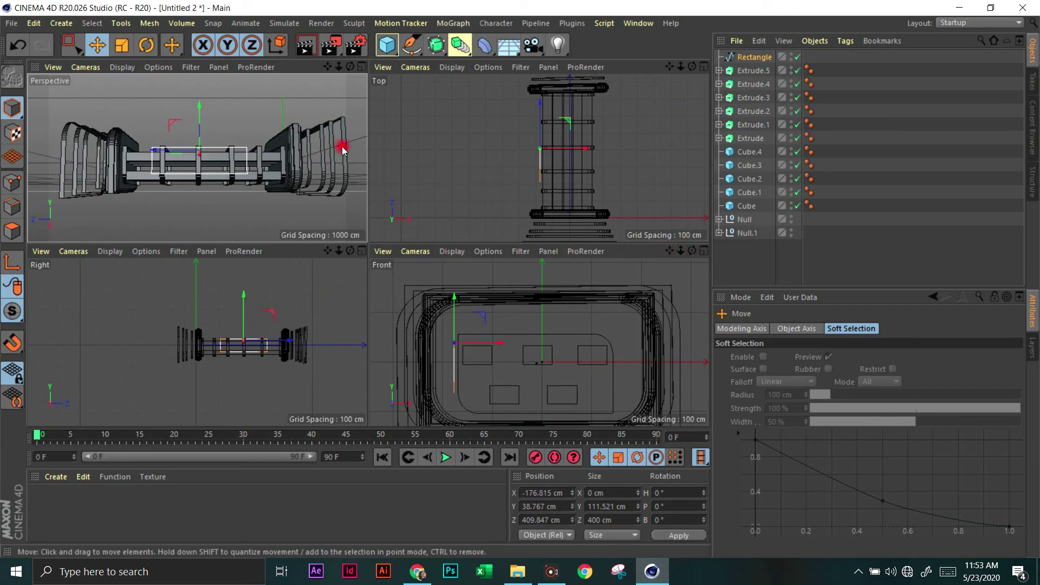
- In the maximized Right view, lower the rectangle to Y 17.721 cm
{"action": "scroll", "coordinate": [569, 320], "scroll_direction": "down", "scroll_amount": 3}
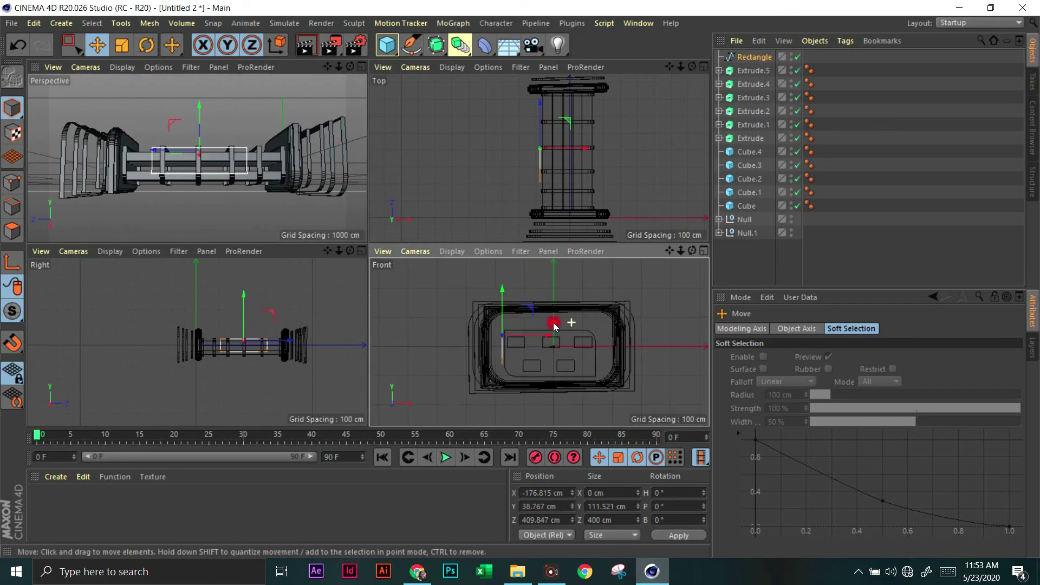
{"action": "left_click", "coordinate": [353, 253]}
{"action": "scroll", "coordinate": [535, 223], "scroll_direction": "up", "scroll_amount": 3}
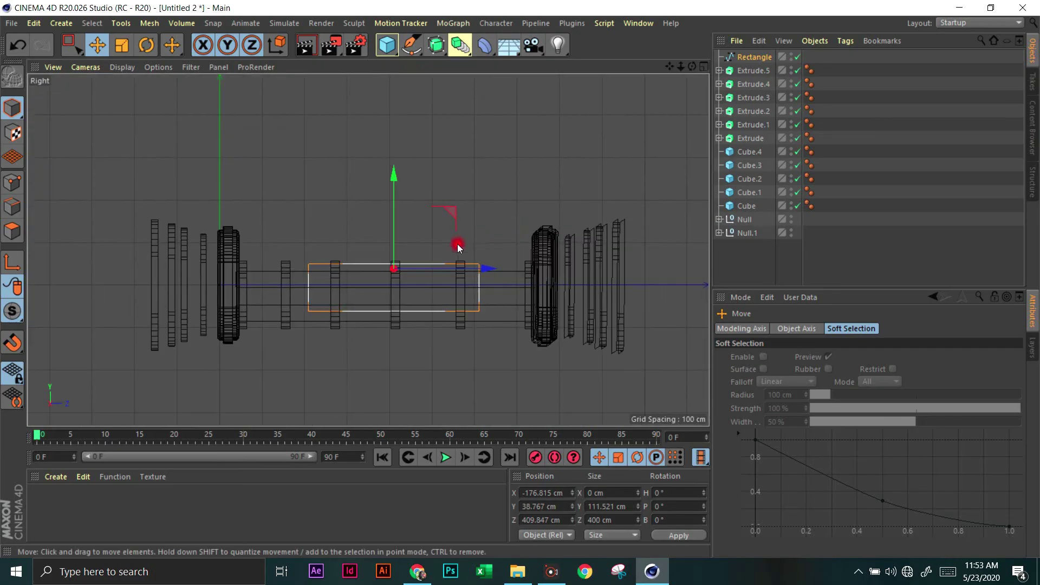
{"action": "scroll", "coordinate": [458, 244], "scroll_direction": "up", "scroll_amount": 2}
{"action": "left_click_drag", "start_coordinate": [369, 183], "coordinate": [367, 194]}
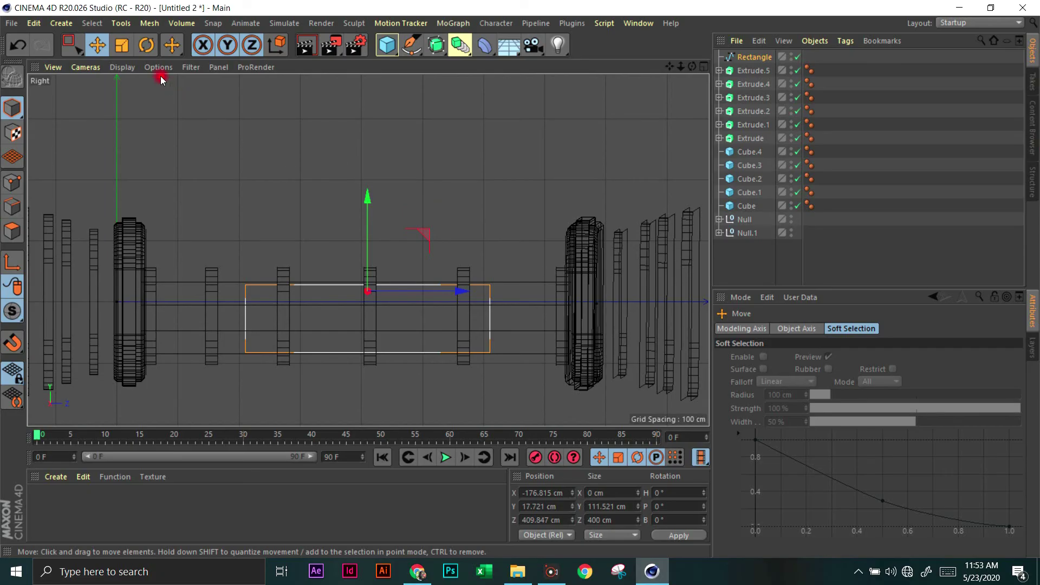
- Nudge the top and bottom point pairs on Y, reshaping the outline to about 100.444 × 400 cm
{"action": "left_click", "coordinate": [12, 182]}
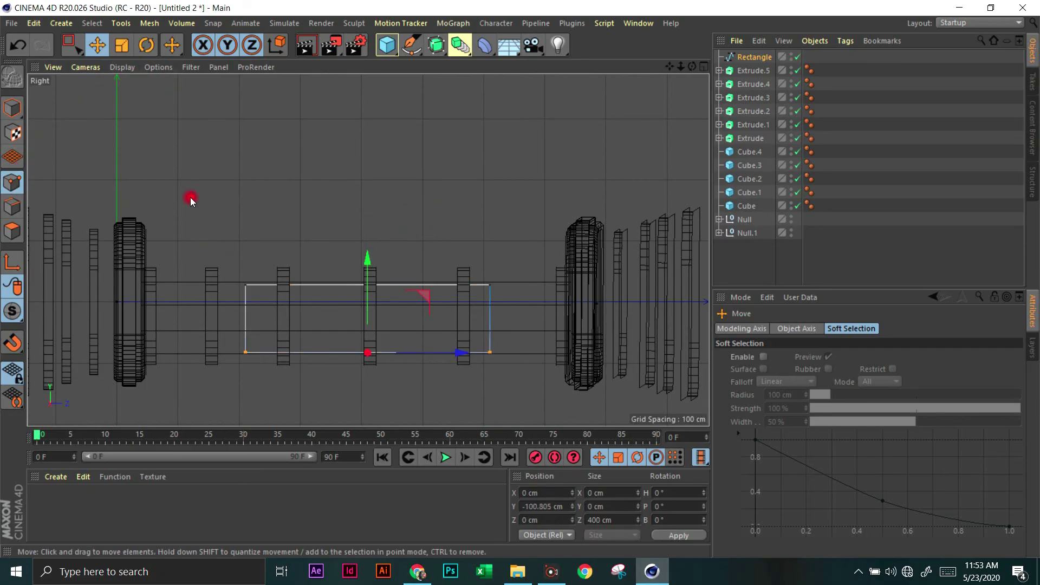
{"action": "left_click", "coordinate": [76, 44]}
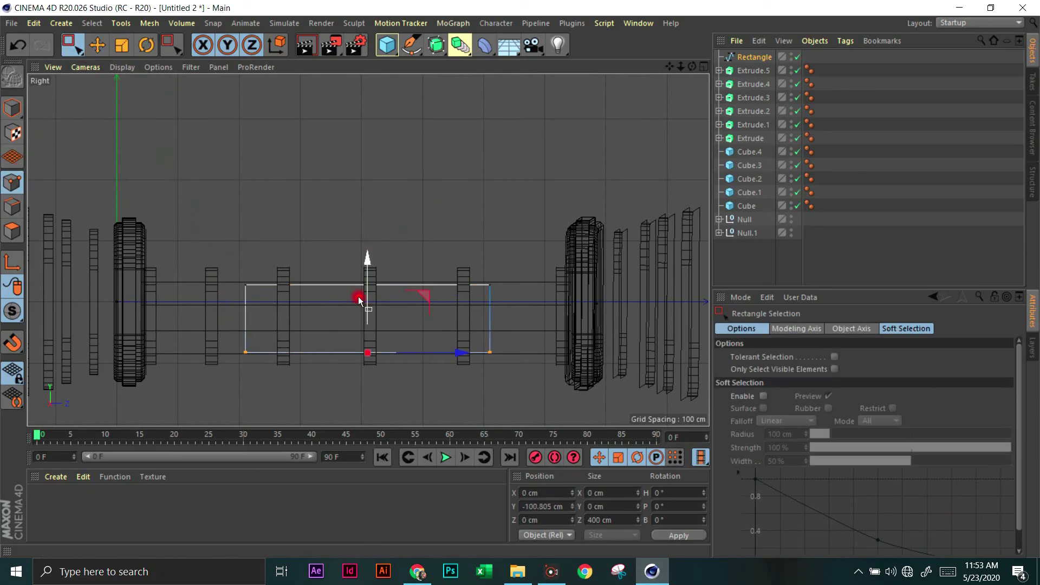
{"action": "left_click_drag", "start_coordinate": [227, 270], "coordinate": [520, 304]}
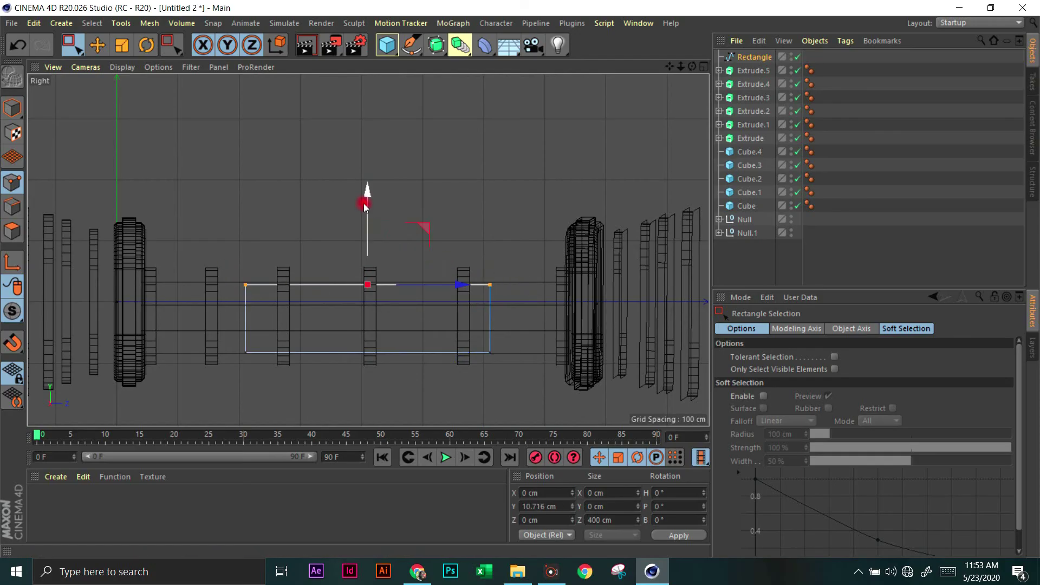
{"action": "left_click_drag", "start_coordinate": [368, 191], "coordinate": [368, 196]}
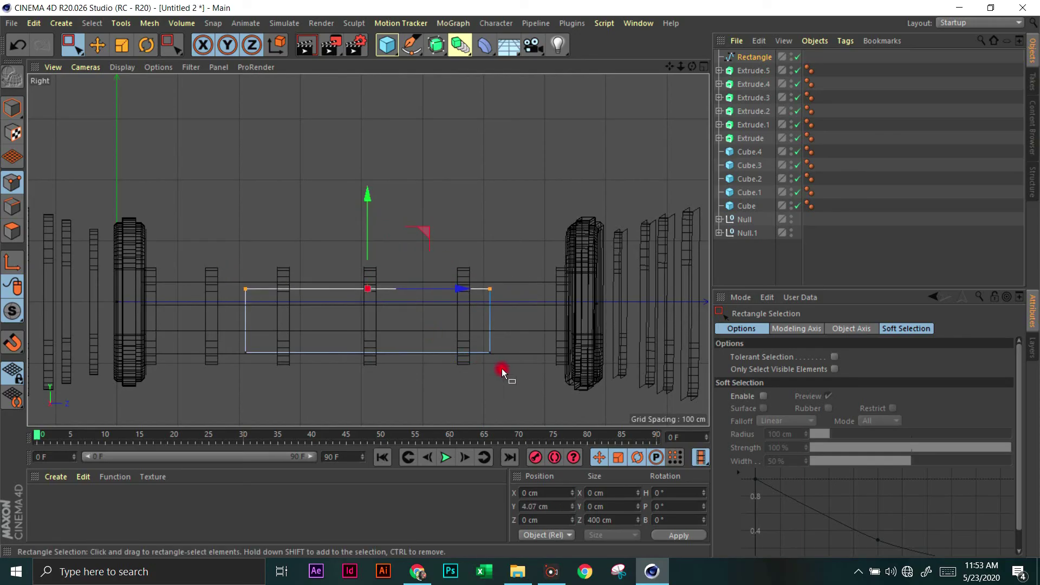
{"action": "left_click_drag", "start_coordinate": [502, 368], "coordinate": [210, 324]}
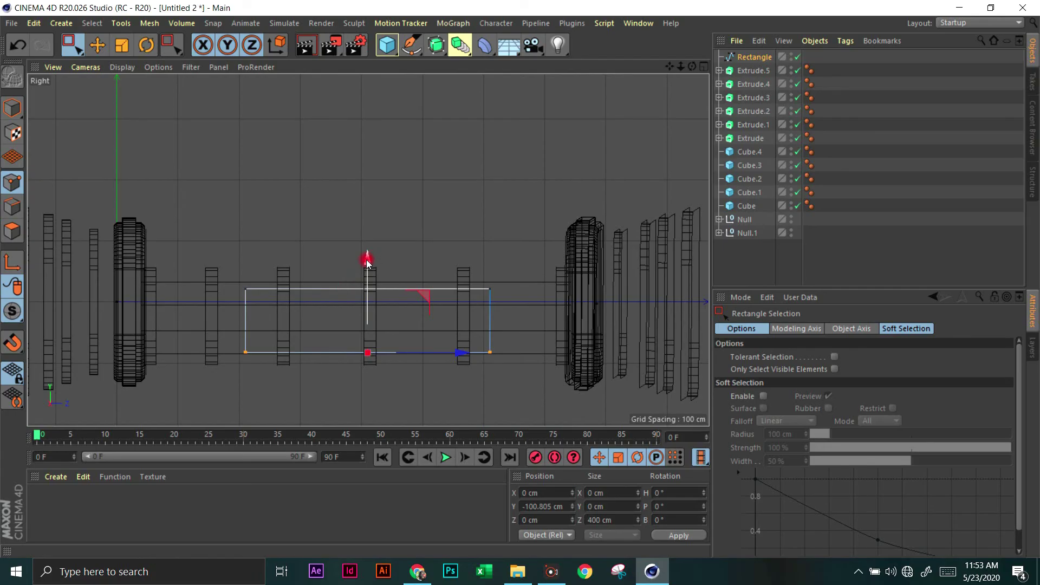
{"action": "left_click_drag", "start_coordinate": [367, 262], "coordinate": [364, 258]}
- Maximize the Top view with the Move tool and return to Model mode
{"action": "left_click", "coordinate": [705, 66]}
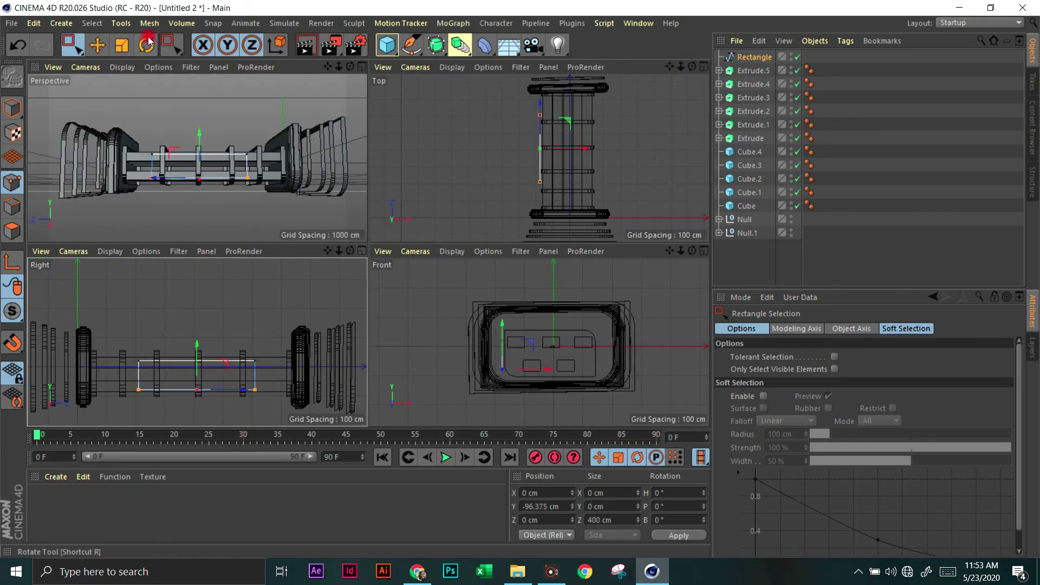
{"action": "left_click", "coordinate": [97, 44]}
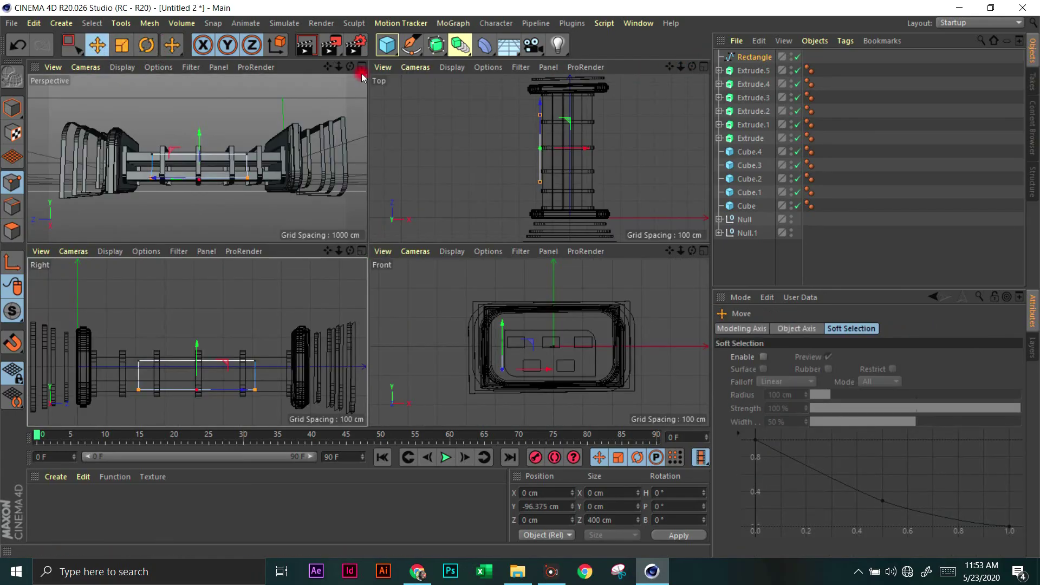
{"action": "left_click", "coordinate": [706, 69]}
{"action": "left_click", "coordinate": [8, 104]}
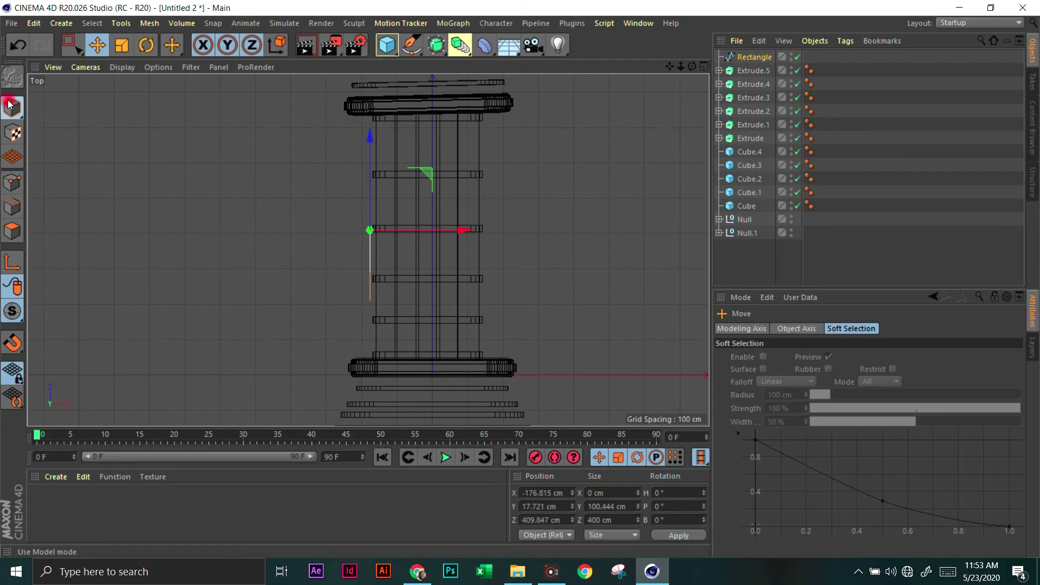
- Add an Extrude generator and place the Rectangle spline inside Extrude.6
{"action": "left_click", "coordinate": [446, 56]}
{"action": "left_click", "coordinate": [582, 64]}
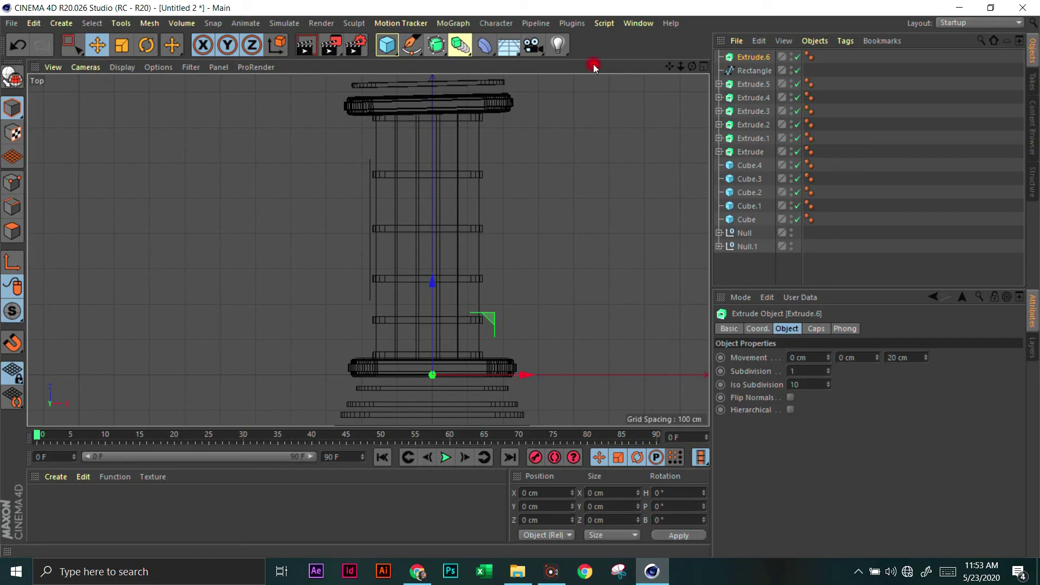
{"action": "left_click", "coordinate": [749, 71]}
{"action": "left_click_drag", "start_coordinate": [752, 61], "coordinate": [753, 59]}
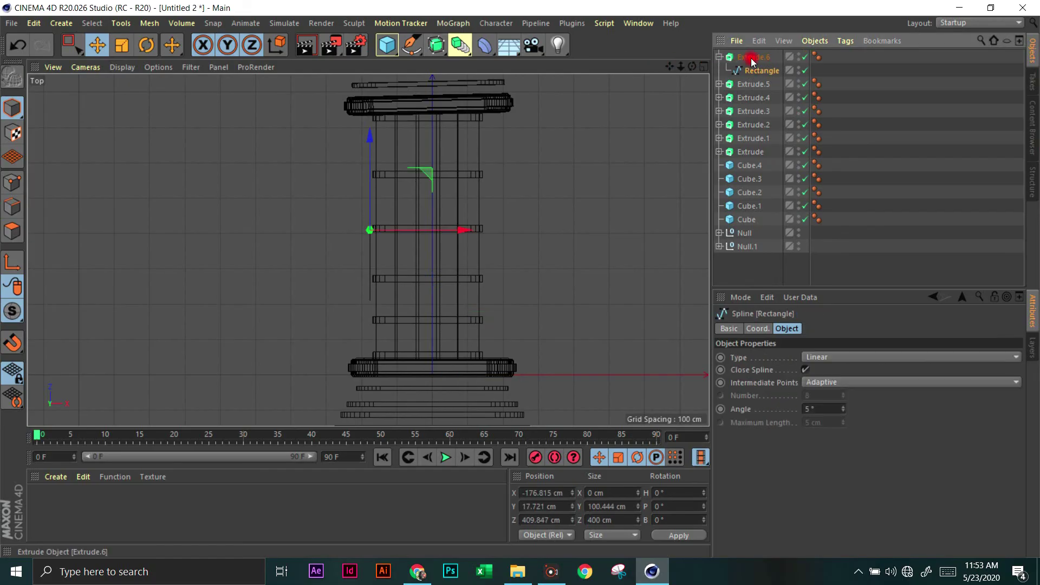
{"action": "left_click", "coordinate": [753, 58]}
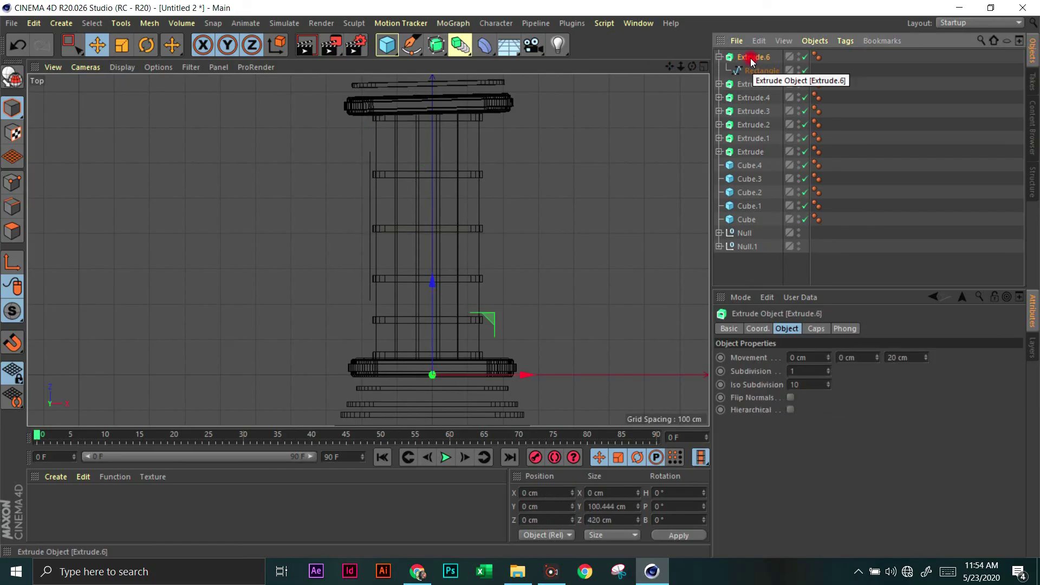
- Set Extrude.6's Movement Z to 20 cm for a thicker plate
{"action": "left_click", "coordinate": [704, 66]}
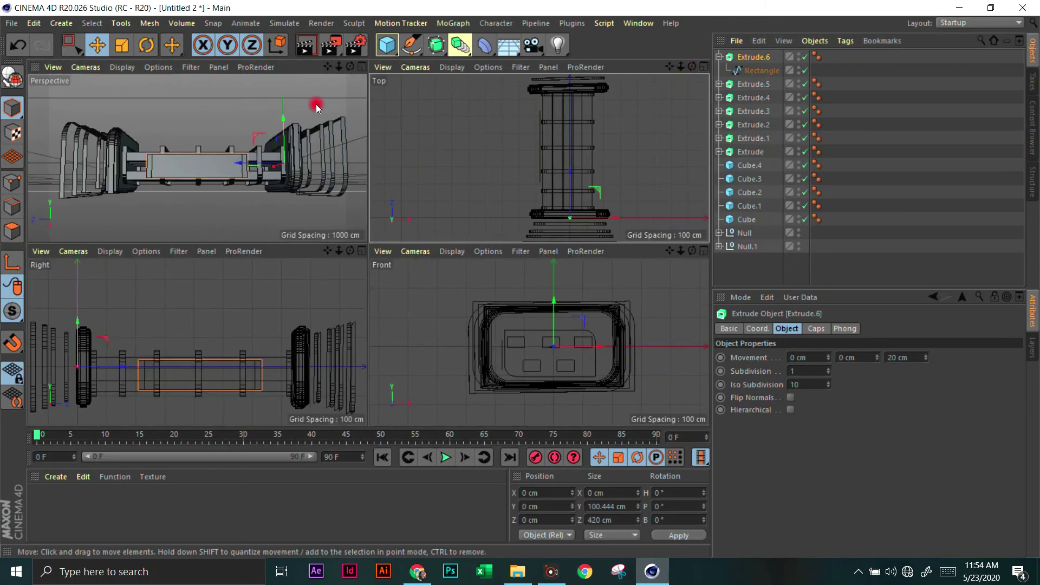
{"action": "left_click", "coordinate": [363, 66]}
{"action": "left_click_drag", "start_coordinate": [694, 72], "coordinate": [429, 242]}
{"action": "scroll", "coordinate": [367, 266], "scroll_direction": "up", "scroll_amount": 6}
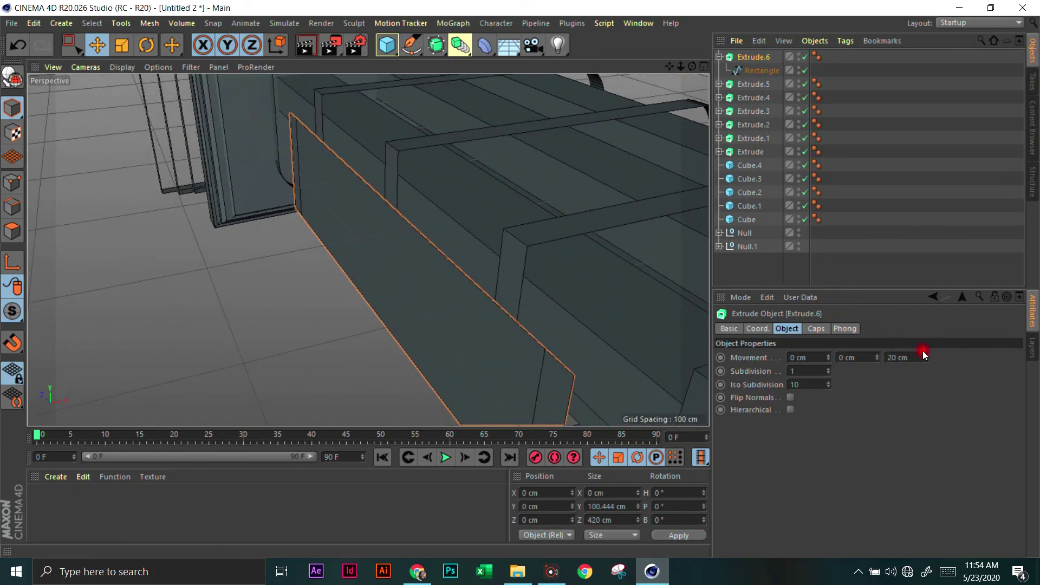
{"action": "left_click_drag", "start_coordinate": [926, 356], "coordinate": [927, 356]}
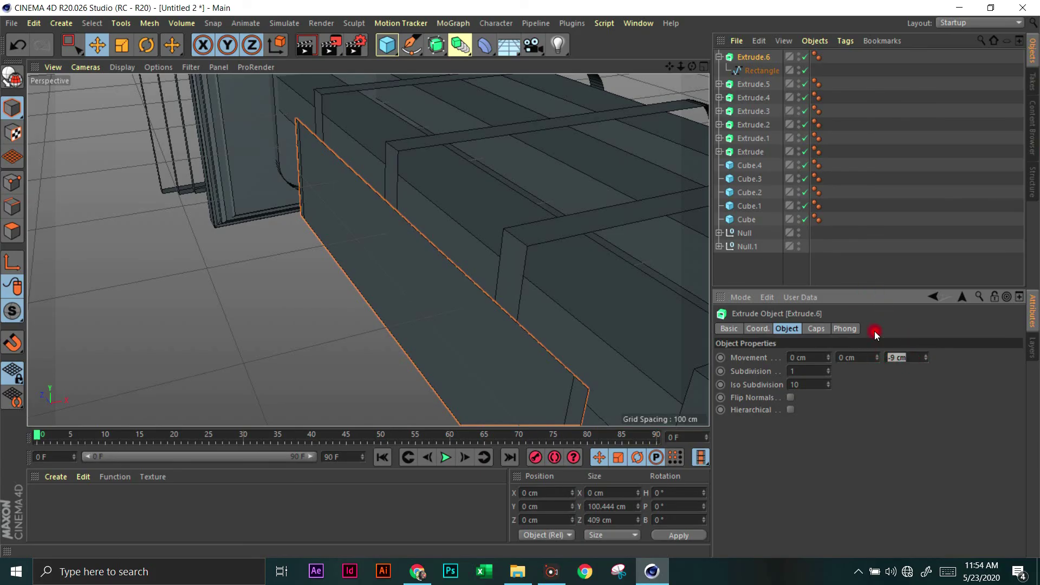
{"action": "type", "text": "0"}
{"action": "key", "text": "Return"}
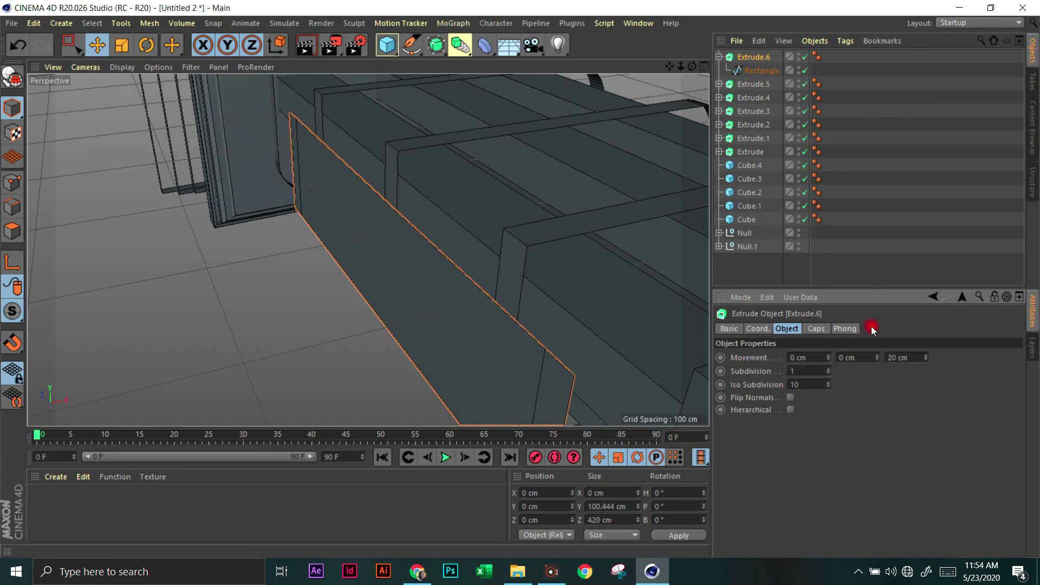
{"action": "mouse_move", "coordinate": [692, 66]}
{"action": "left_mouse_down"}
{"action": "mouse_move", "coordinate": [518, 281]}
{"action": "mouse_move", "coordinate": [690, 67]}
{"action": "left_mouse_up"}
- Delete Extrude.6 with its rectangle, undoing once and then deleting it again
{"action": "key", "text": "Delete"}
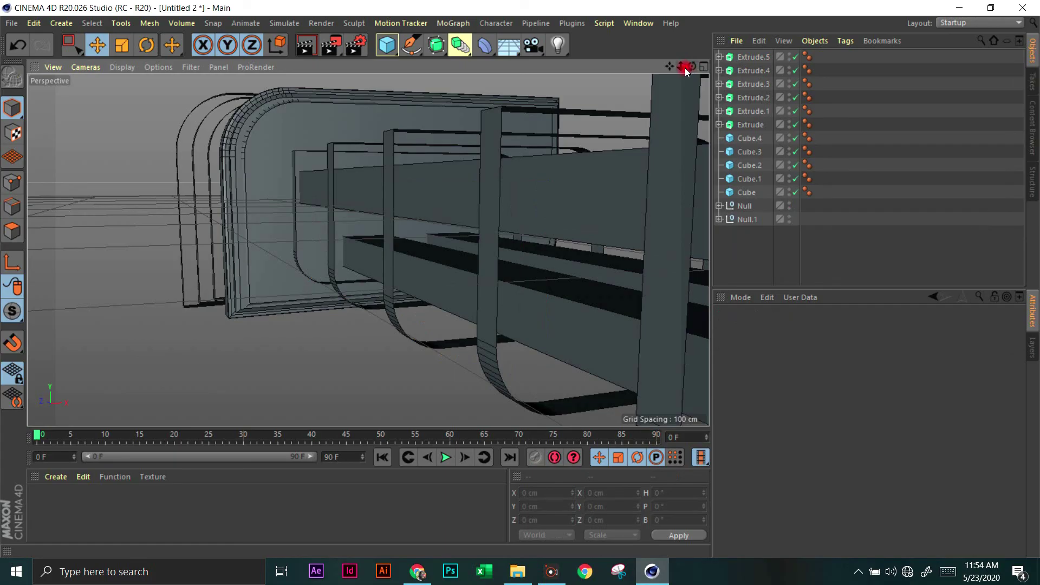
{"action": "key", "text": "ctrl+z"}
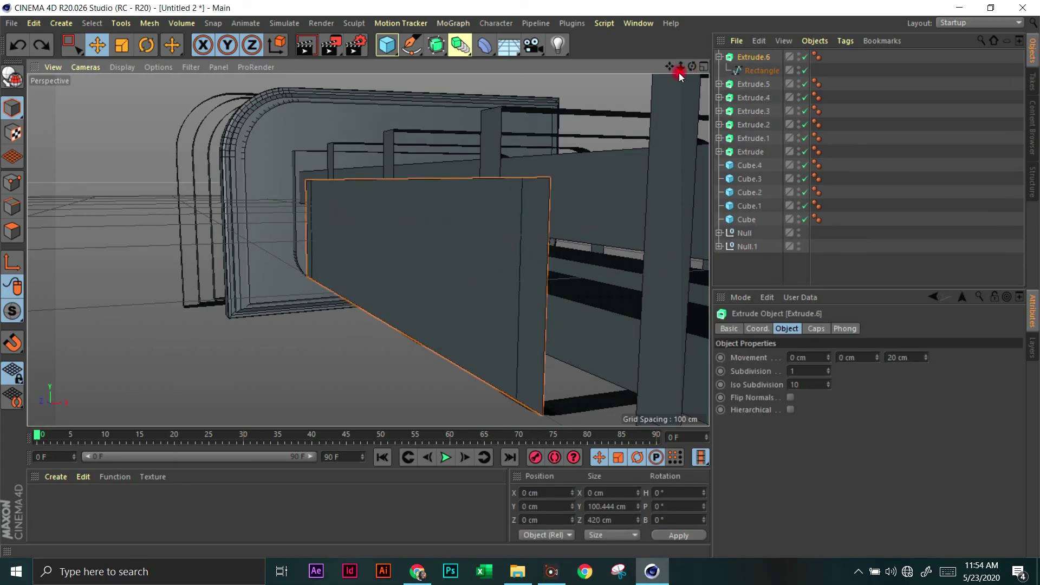
{"action": "key", "text": "Delete"}
{"action": "left_click_drag", "start_coordinate": [668, 77], "coordinate": [391, 85]}
- Add a new cube, Cube.5, and slide it along its depth axis
{"action": "left_click", "coordinate": [387, 44]}
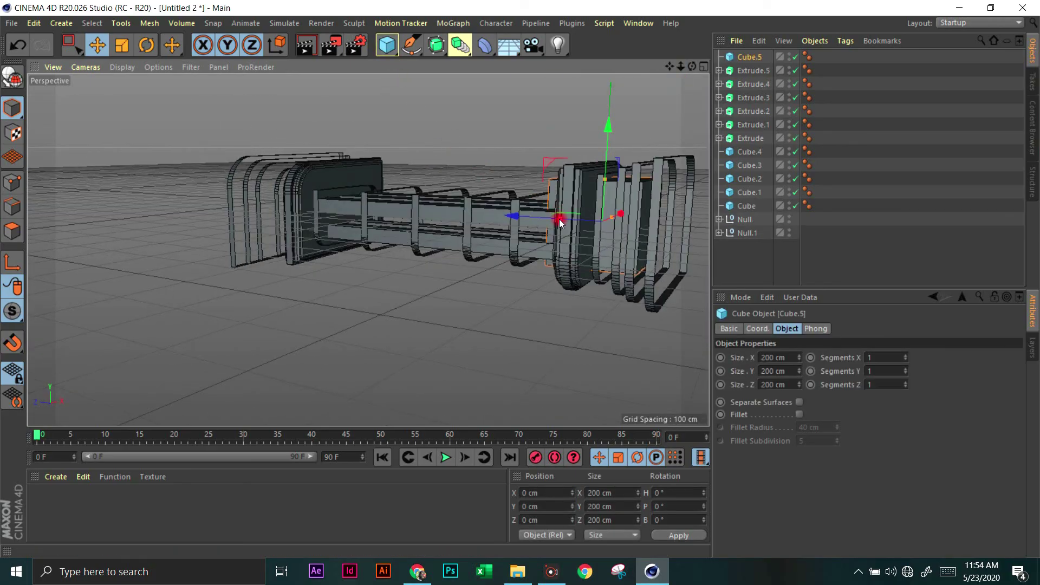
{"action": "left_click_drag", "start_coordinate": [515, 218], "coordinate": [382, 204]}
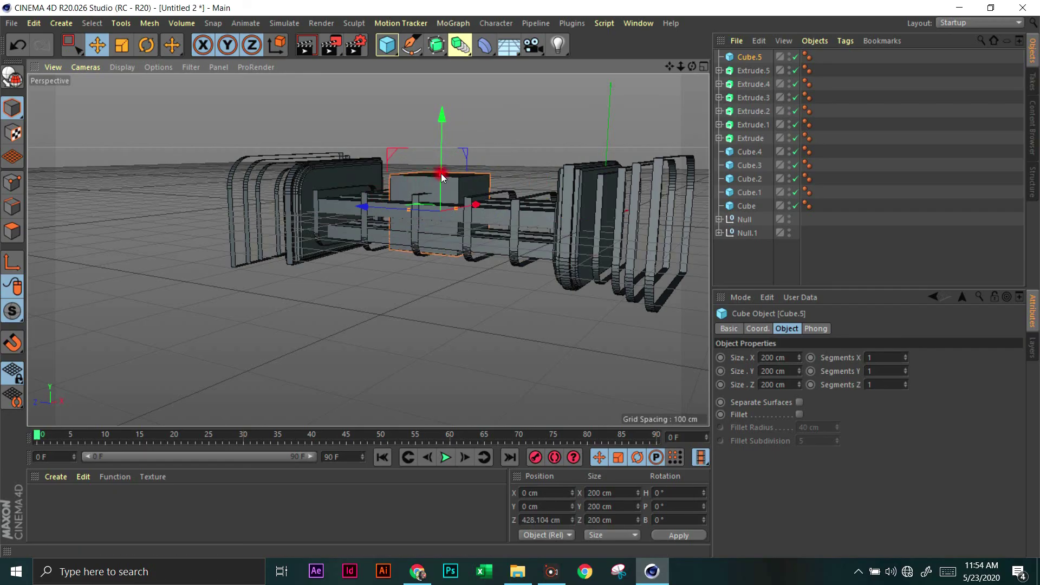
{"action": "left_click", "coordinate": [704, 66]}
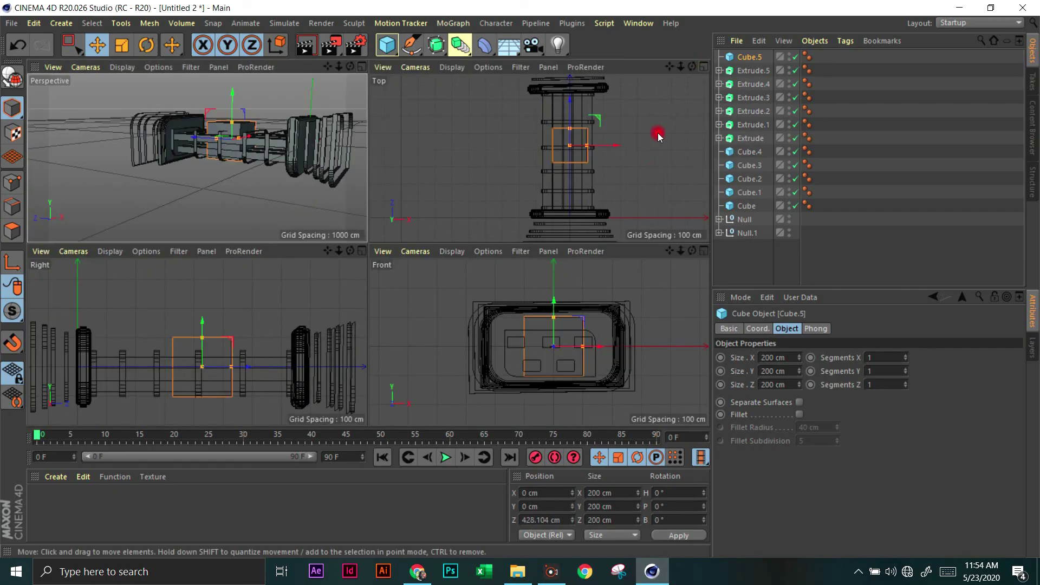
{"action": "left_click", "coordinate": [703, 252]}
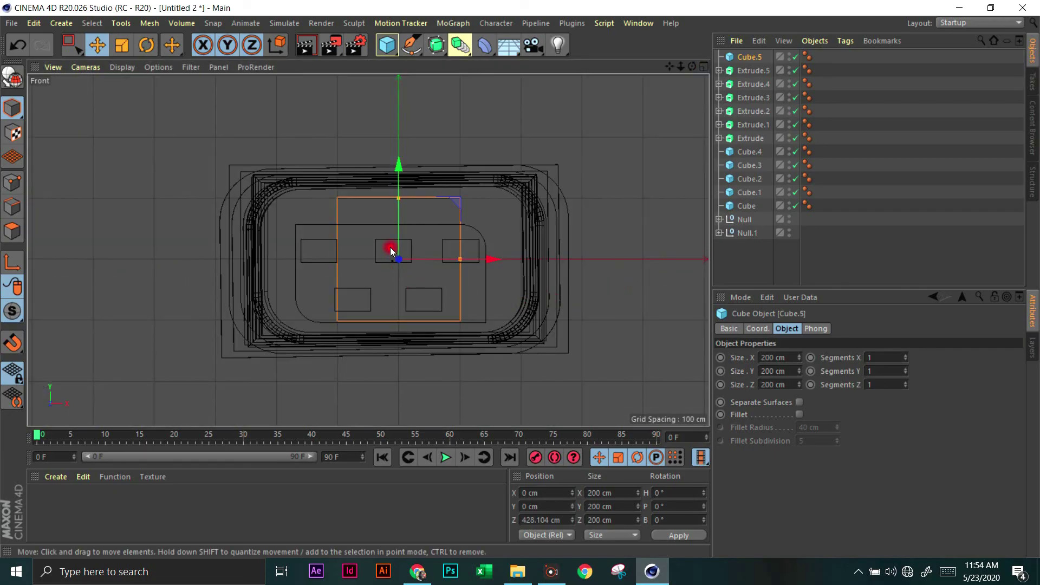
- Cut Cube.5's height to about 97 cm in the Front view
{"action": "left_click_drag", "start_coordinate": [402, 200], "coordinate": [405, 231]}
{"action": "left_click_drag", "start_coordinate": [399, 167], "coordinate": [399, 187]}
{"action": "left_click_drag", "start_coordinate": [392, 255], "coordinate": [399, 247]}
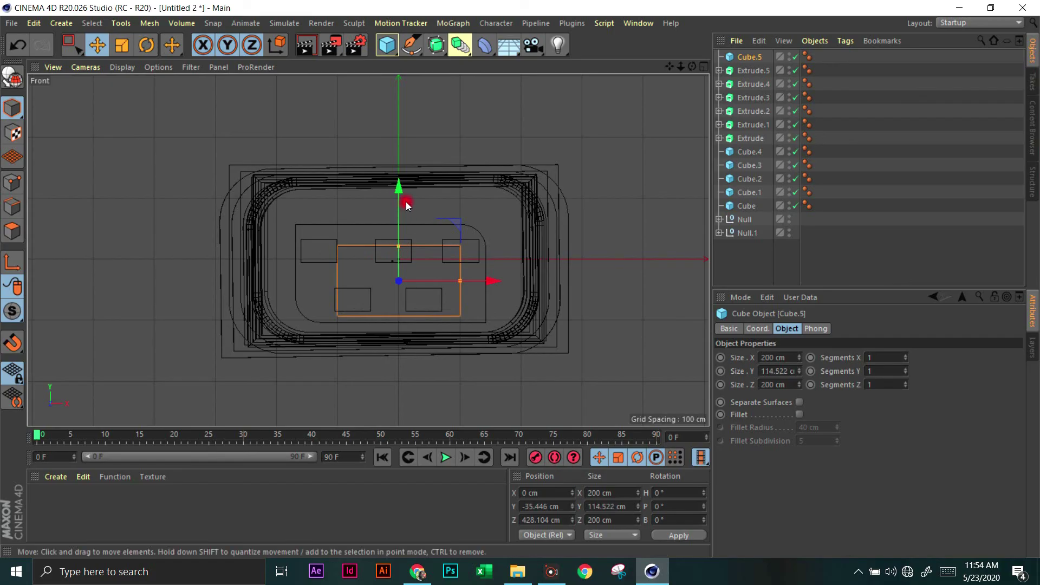
{"action": "left_click_drag", "start_coordinate": [399, 191], "coordinate": [398, 190]}
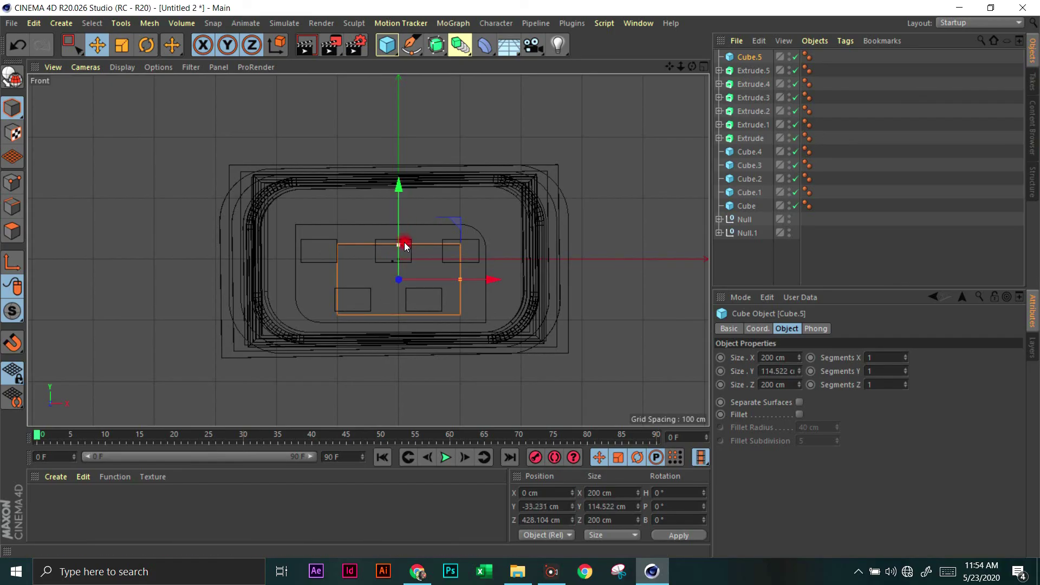
{"action": "left_click_drag", "start_coordinate": [400, 247], "coordinate": [402, 193]}
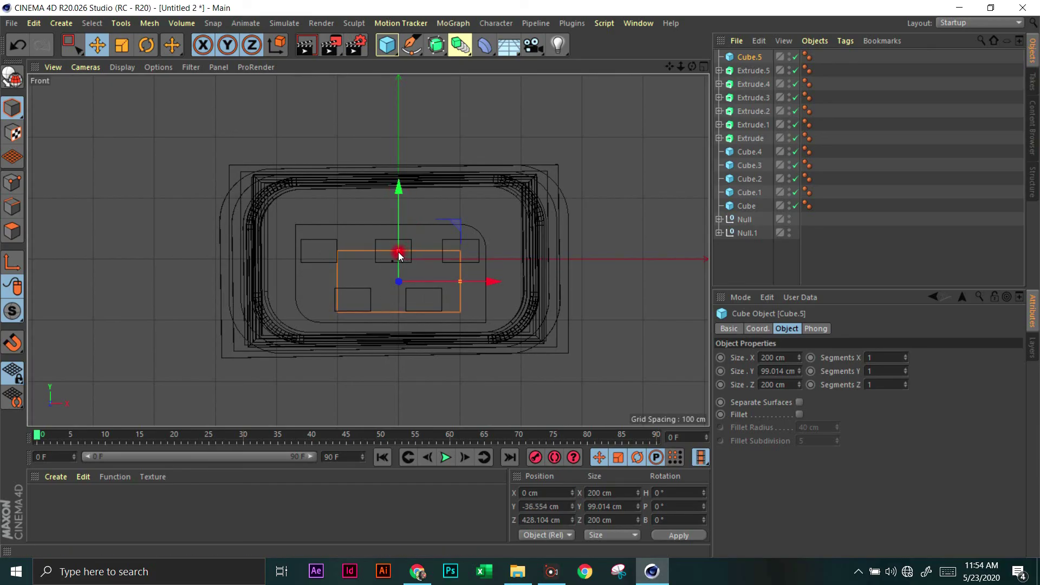
{"action": "left_click_drag", "start_coordinate": [399, 256], "coordinate": [400, 257]}
- Move Cube.5 to the left of the body, around X −177.9 and Y −24.9 cm
{"action": "left_click", "coordinate": [701, 65]}
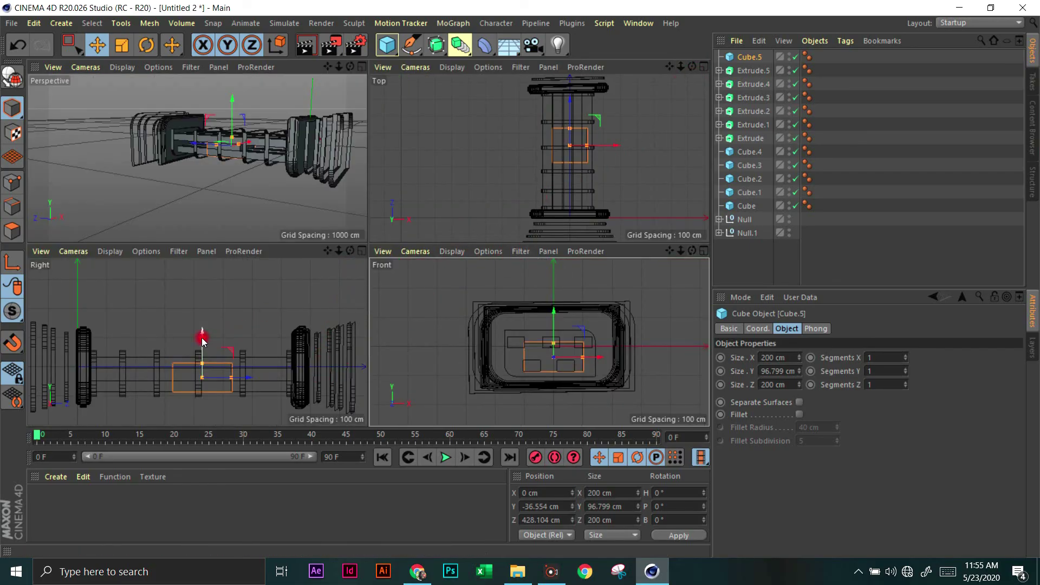
{"action": "left_click_drag", "start_coordinate": [202, 336], "coordinate": [203, 329]}
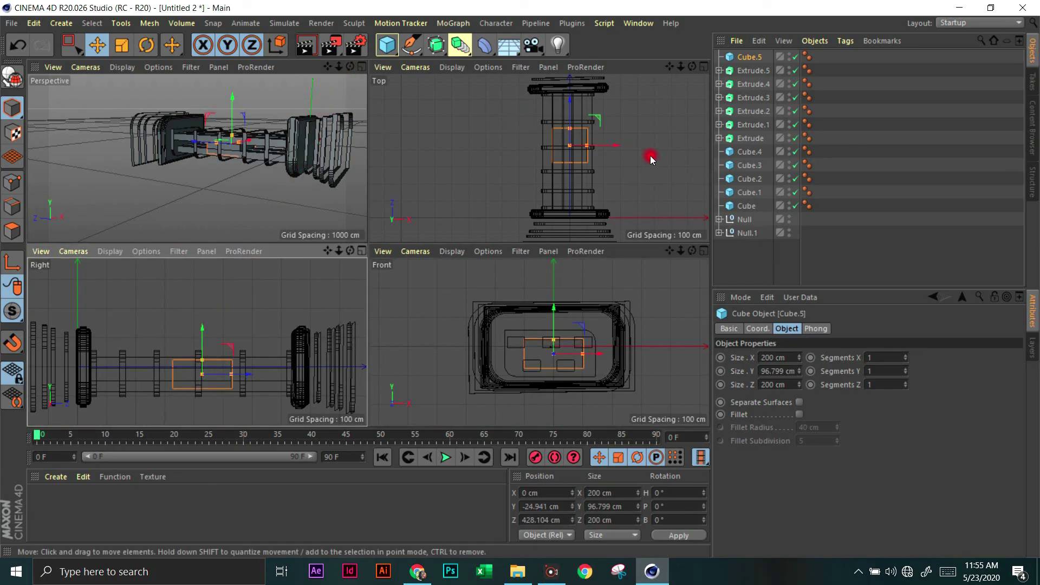
{"action": "left_click_drag", "start_coordinate": [619, 151], "coordinate": [588, 145]}
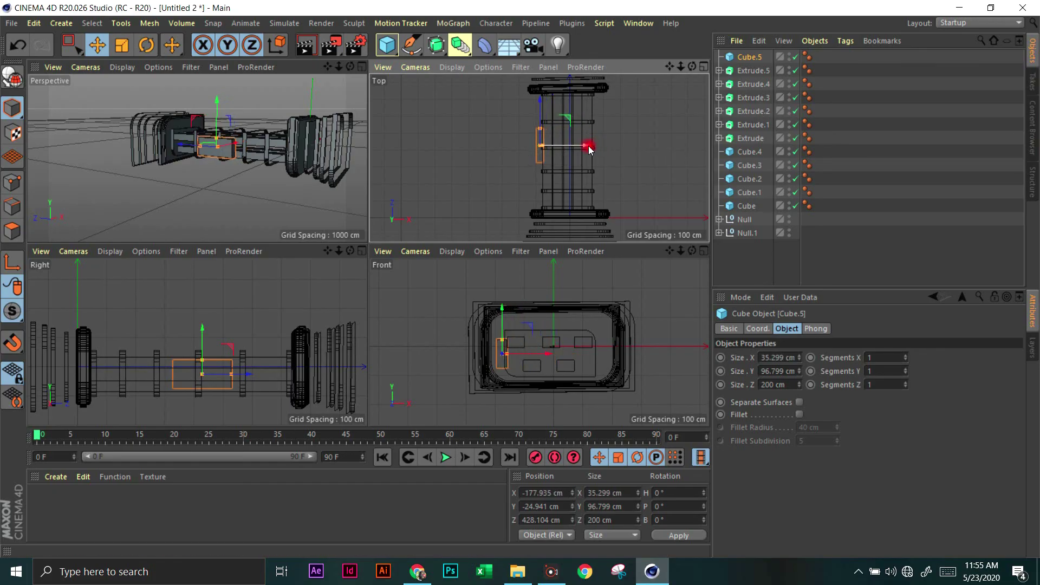
- Stretch Cube.5 to 344.931 cm long and thin it to 13.233 cm wide
{"action": "left_click", "coordinate": [235, 363]}
{"action": "mouse_move", "coordinate": [229, 373]}
{"action": "left_mouse_down"}
{"action": "mouse_move", "coordinate": [254, 377]}
{"action": "mouse_move", "coordinate": [224, 373]}
{"action": "left_mouse_up"}
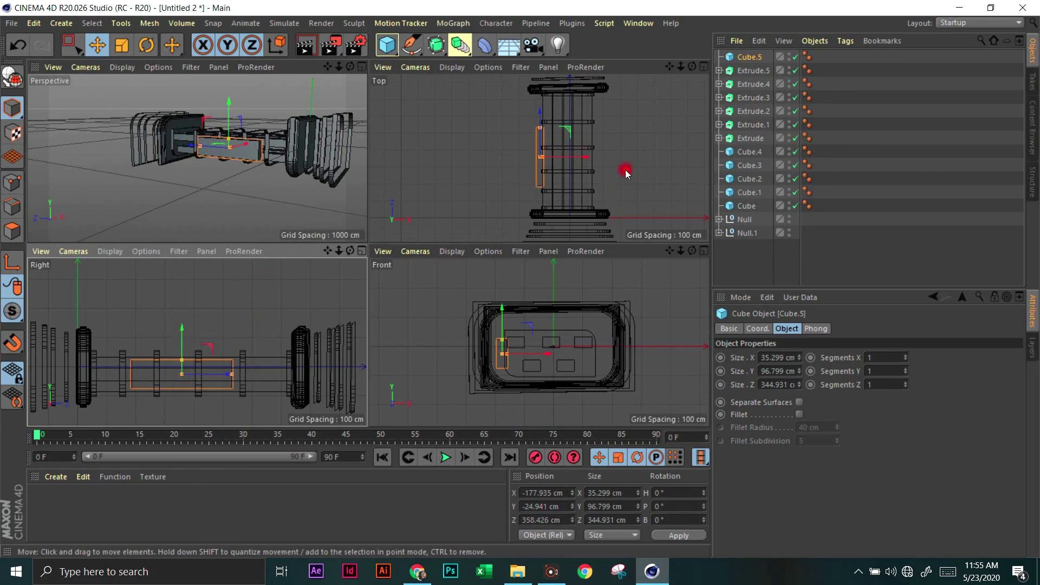
{"action": "left_click", "coordinate": [704, 67]}
{"action": "scroll", "coordinate": [375, 261], "scroll_direction": "up", "scroll_amount": 4}
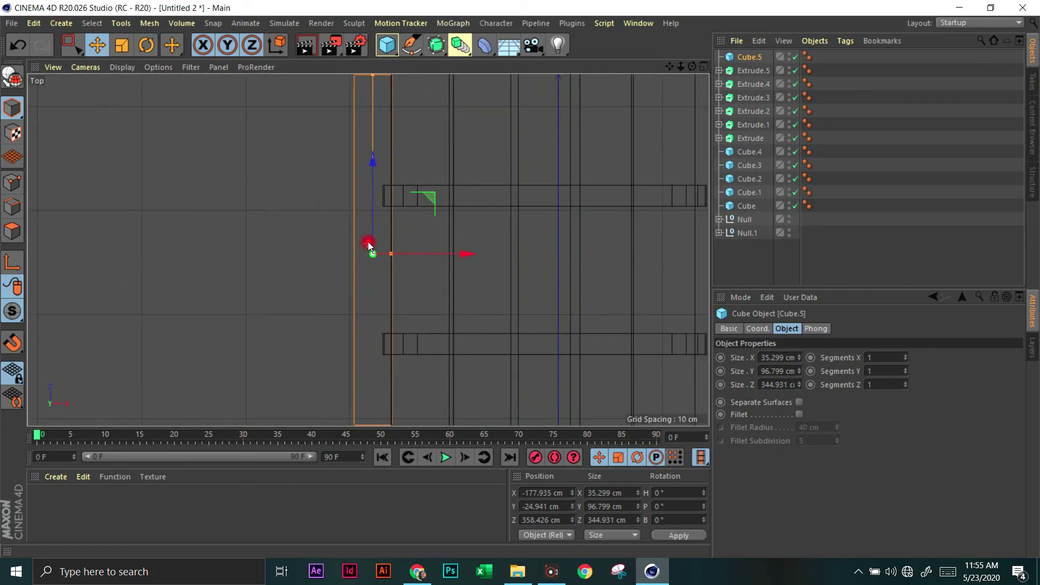
{"action": "left_click_drag", "start_coordinate": [388, 255], "coordinate": [381, 256]}
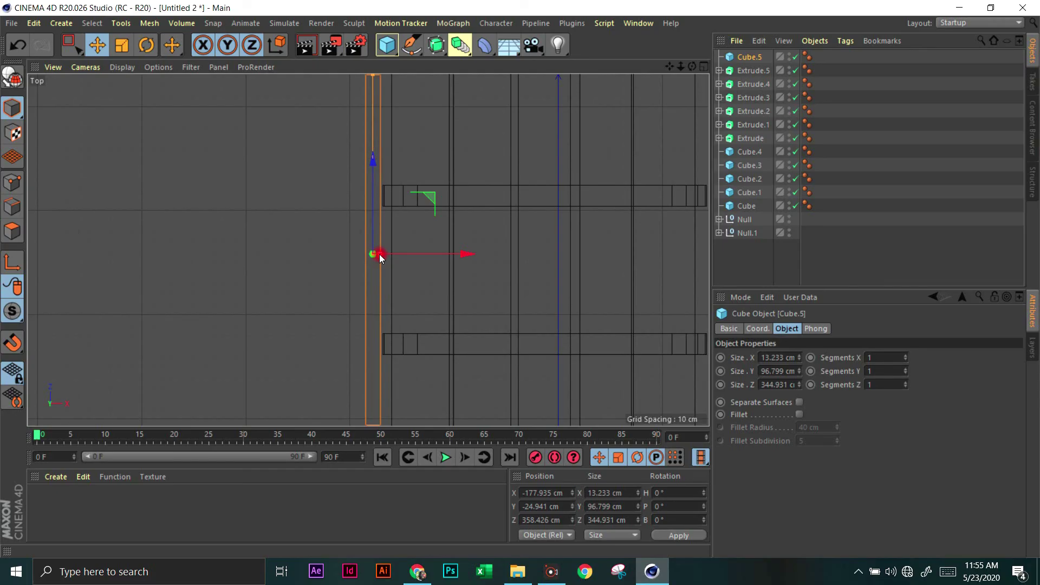
{"action": "left_click_drag", "start_coordinate": [463, 255], "coordinate": [466, 252]}
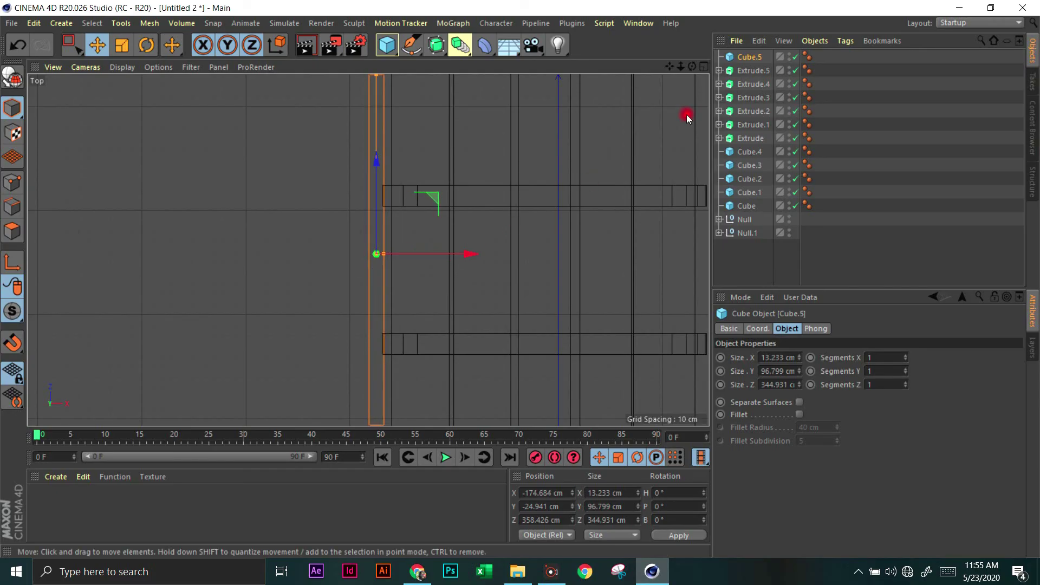
- Deselect Cube.5 and orbit the Perspective view to see the body from below
{"action": "left_click", "coordinate": [703, 67]}
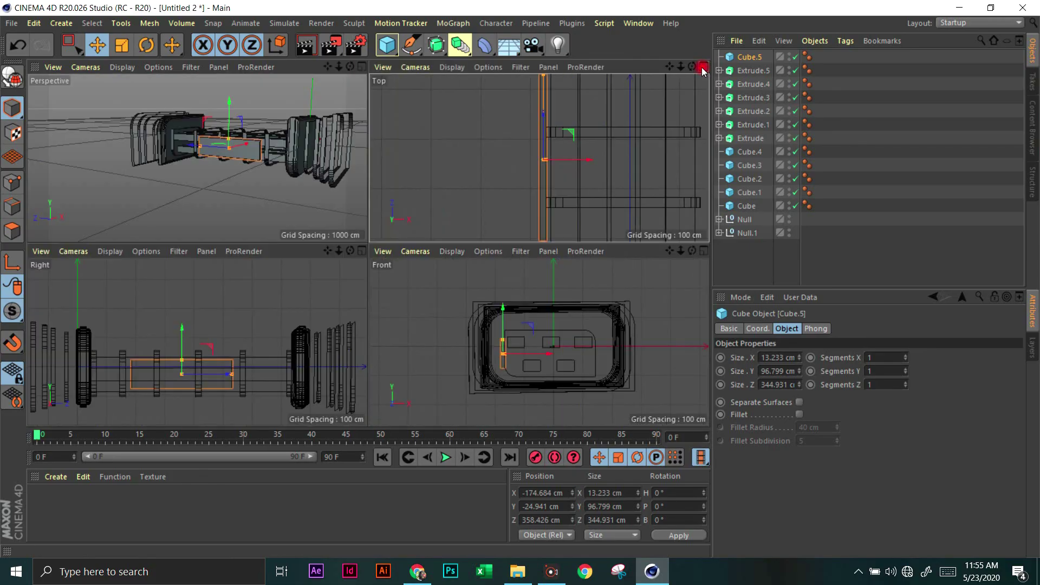
{"action": "left_click", "coordinate": [362, 67]}
{"action": "left_click", "coordinate": [557, 330]}
{"action": "scroll", "coordinate": [492, 297], "scroll_direction": "up", "scroll_amount": 5}
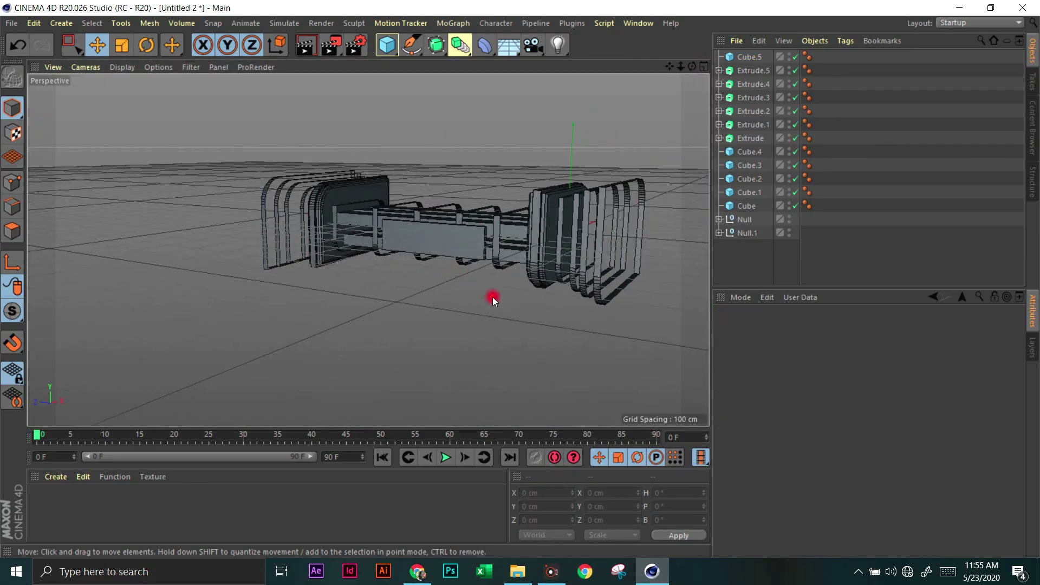
{"action": "left_click_drag", "start_coordinate": [692, 66], "coordinate": [460, 181]}
- Copy Cube.5 as Cube.6 at X 151.008 cm on the opposite side of the body
{"action": "left_click", "coordinate": [415, 212]}
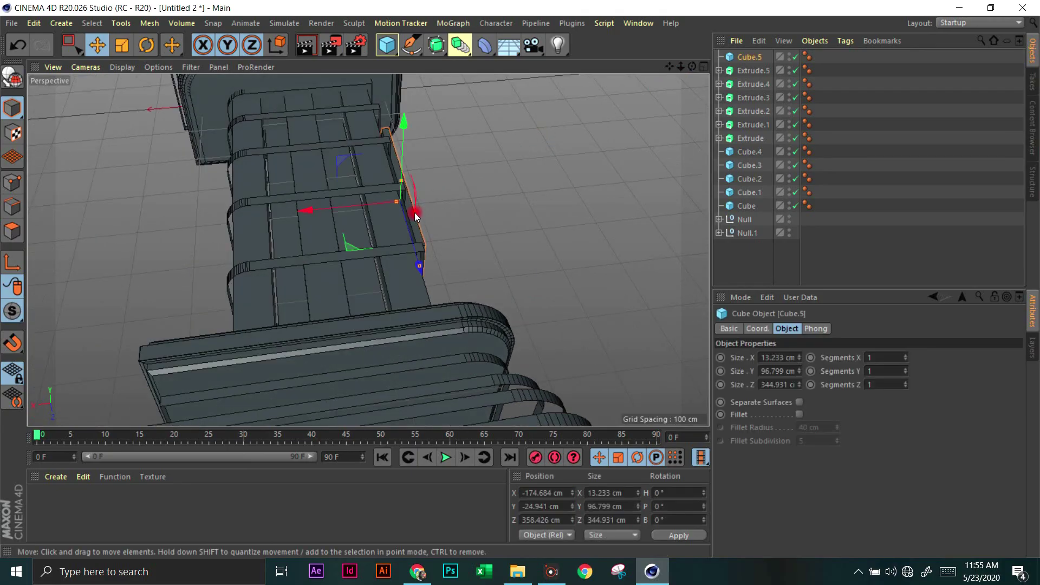
{"action": "left_click_drag", "start_coordinate": [315, 205], "coordinate": [133, 210]}
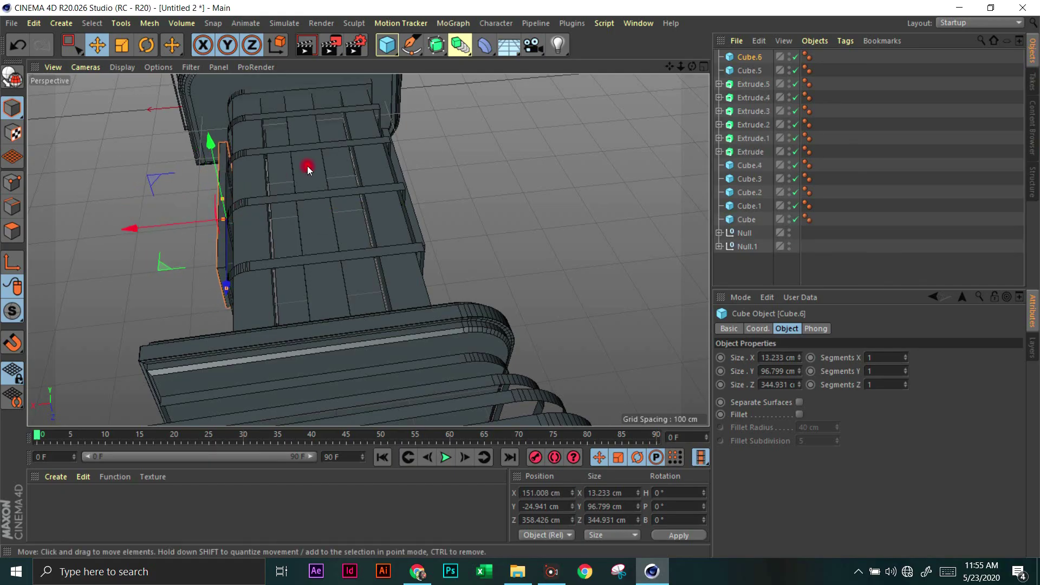
{"action": "left_click_drag", "start_coordinate": [307, 166], "coordinate": [615, 208], "text": "alt"}
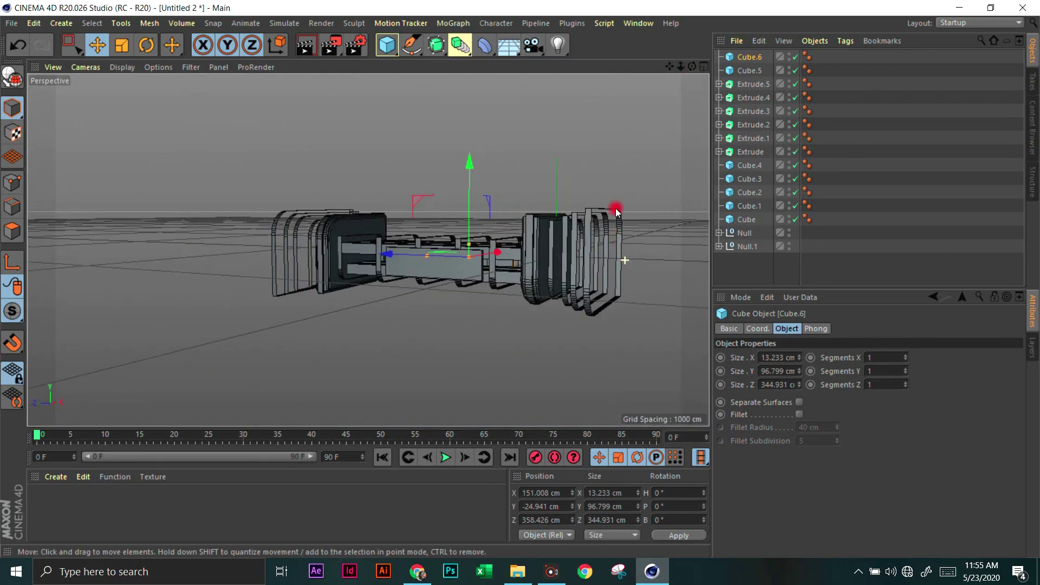
{"action": "left_click_drag", "start_coordinate": [691, 66], "coordinate": [368, 250]}
{"action": "scroll", "coordinate": [562, 181], "scroll_direction": "up", "scroll_amount": 5}
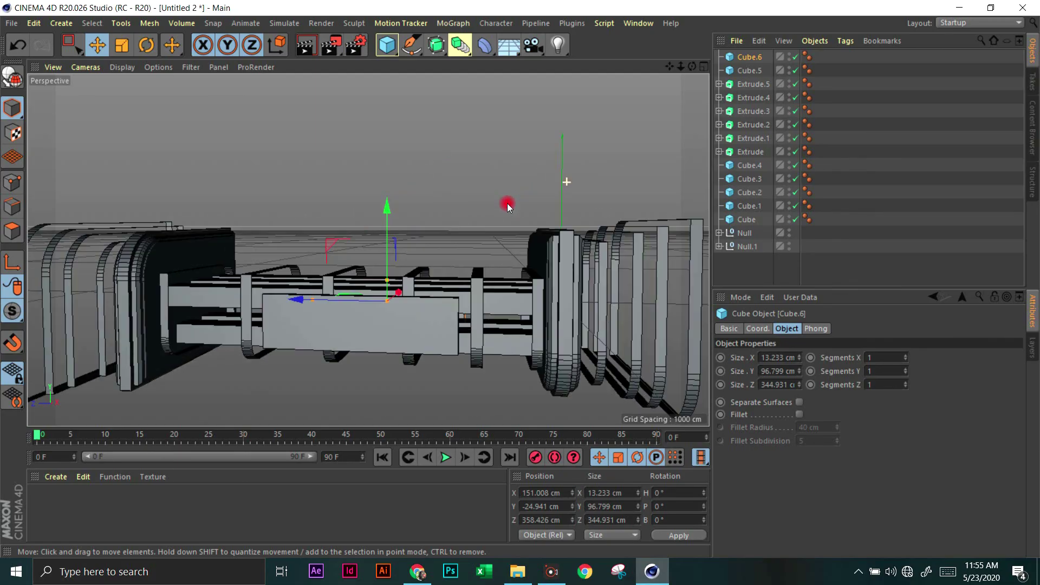
{"action": "scroll", "coordinate": [498, 206], "scroll_direction": "down", "scroll_amount": 5}
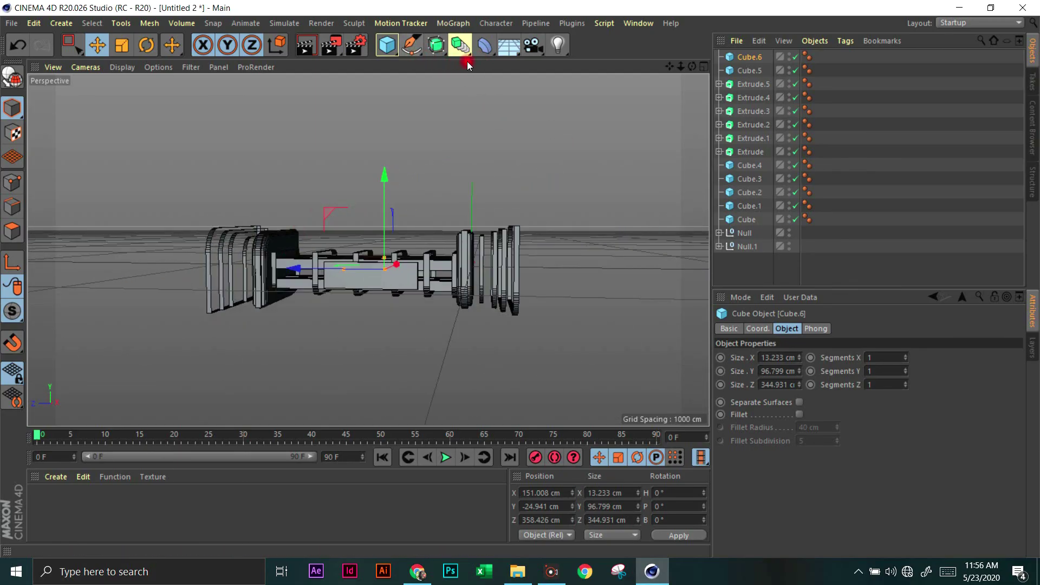
- Add a sphere and move it over the centre of the body
{"action": "left_click_drag", "start_coordinate": [395, 54], "coordinate": [625, 85]}
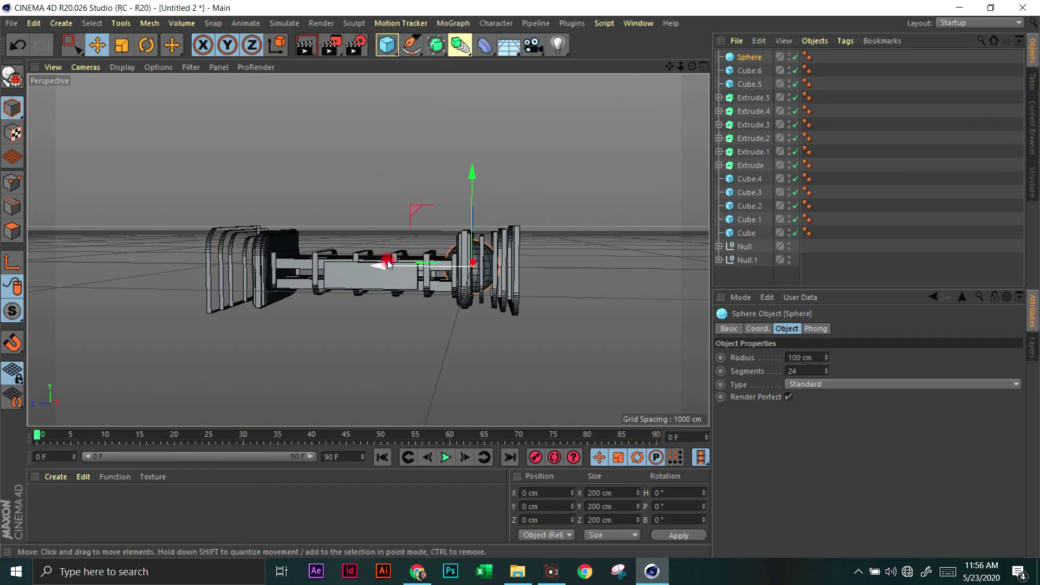
{"action": "left_click_drag", "start_coordinate": [381, 265], "coordinate": [282, 247]}
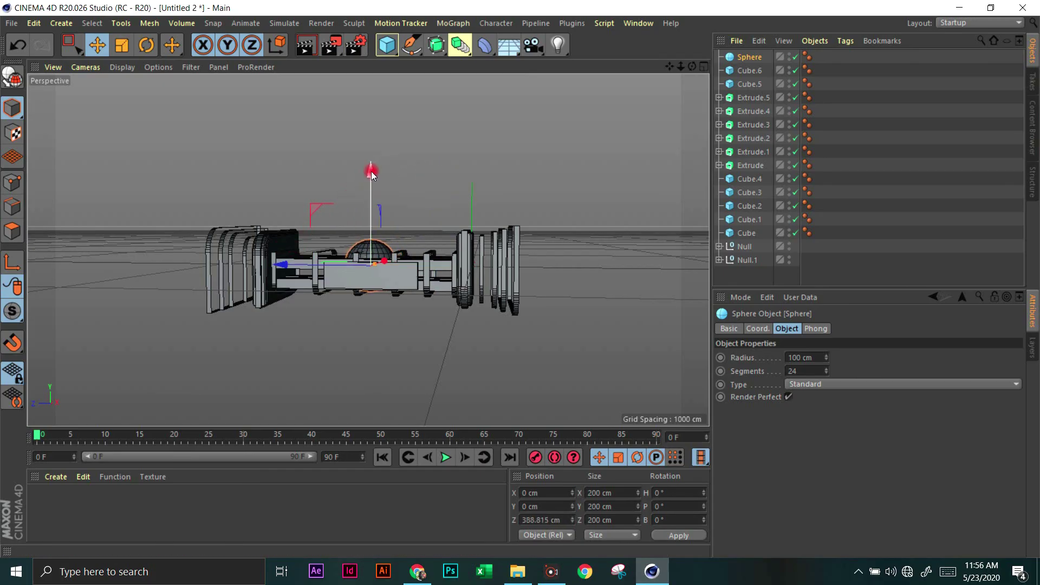
{"action": "left_click_drag", "start_coordinate": [372, 171], "coordinate": [371, 125]}
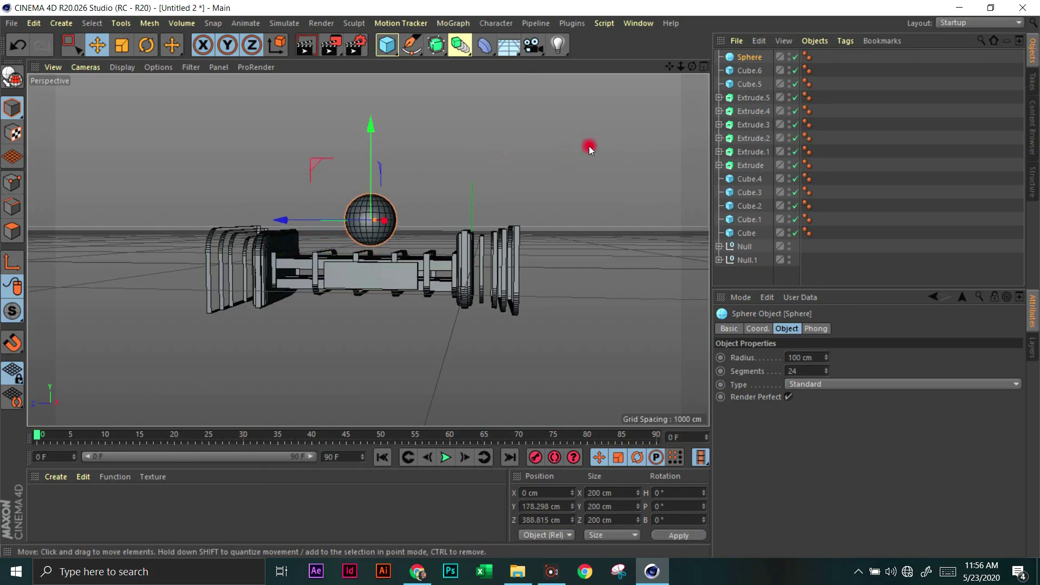
{"action": "left_click_drag", "start_coordinate": [693, 66], "coordinate": [520, 279]}
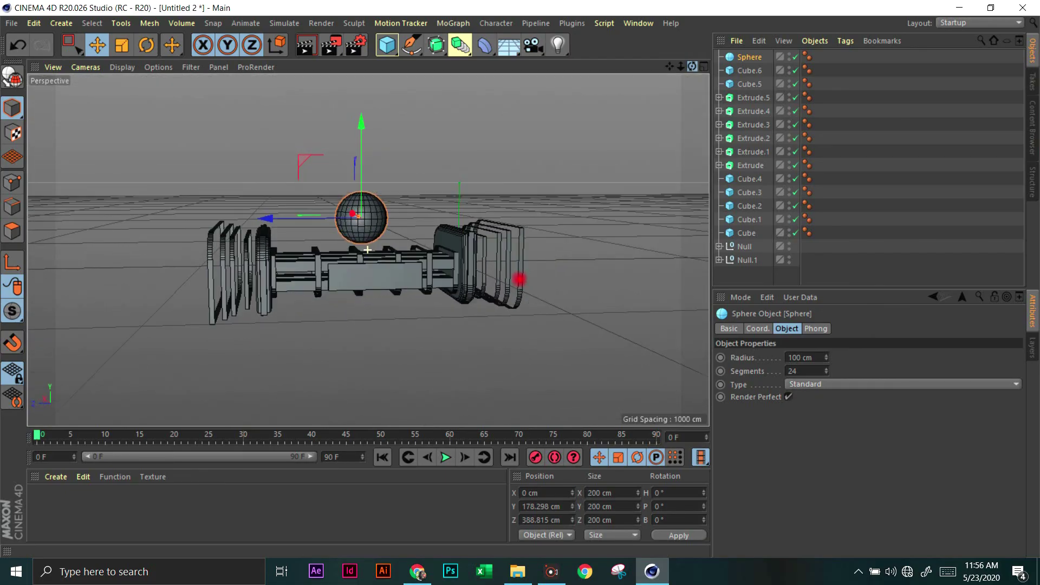
- Set the sphere's radius to 200 cm and raise it to Y 257.887 cm
{"action": "left_click", "coordinate": [822, 358]}
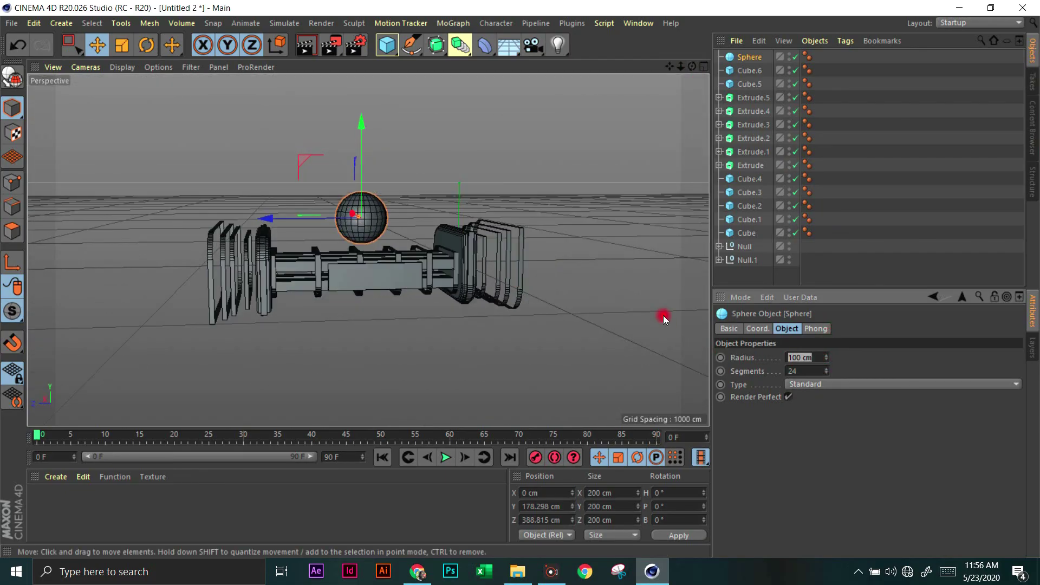
{"action": "type", "text": "300"}
{"action": "key", "text": "Return"}
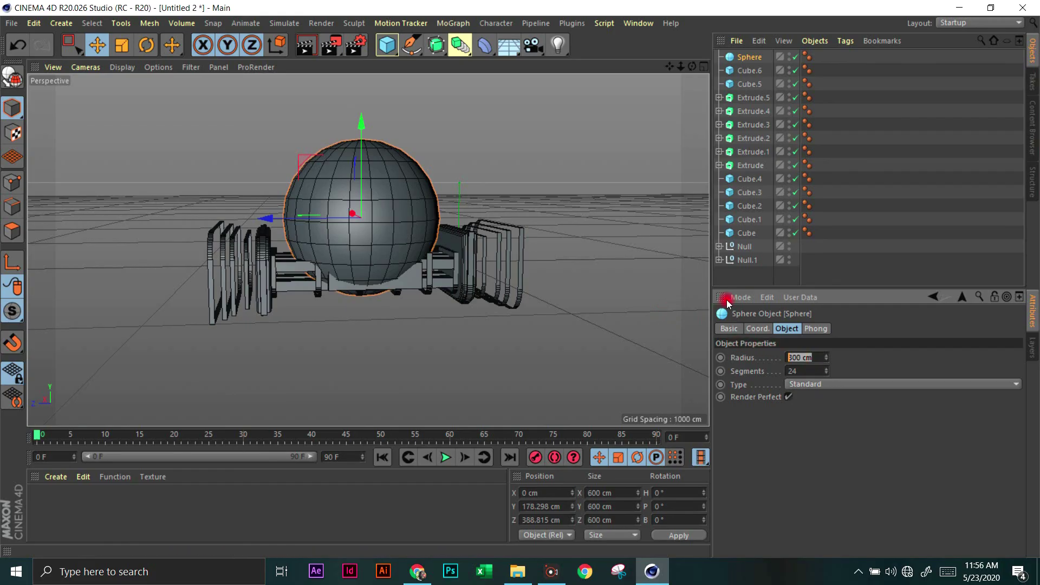
{"action": "type", "text": "200"}
{"action": "key", "text": "Return"}
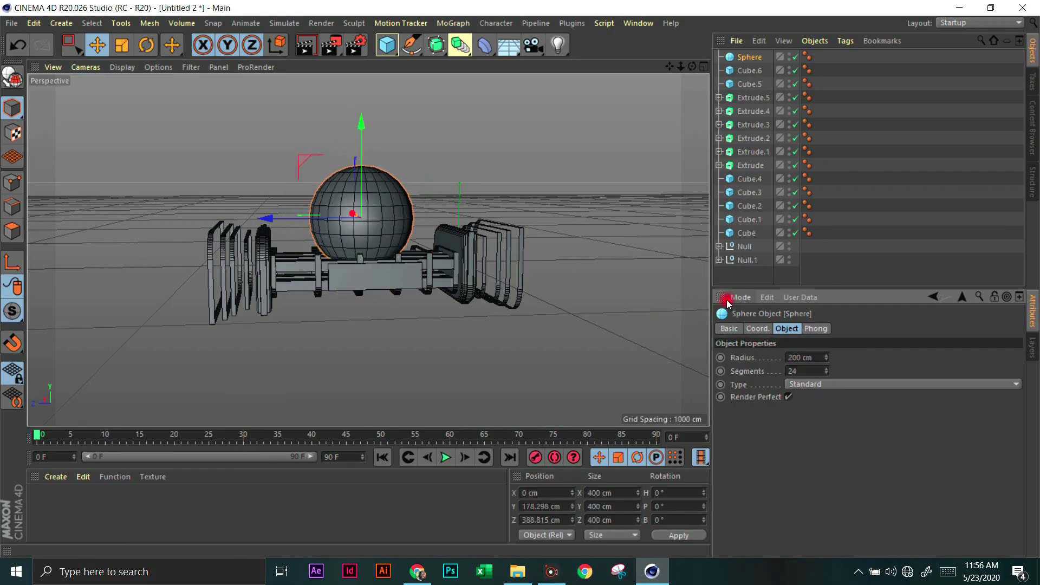
{"action": "left_click_drag", "start_coordinate": [359, 119], "coordinate": [352, 105]}
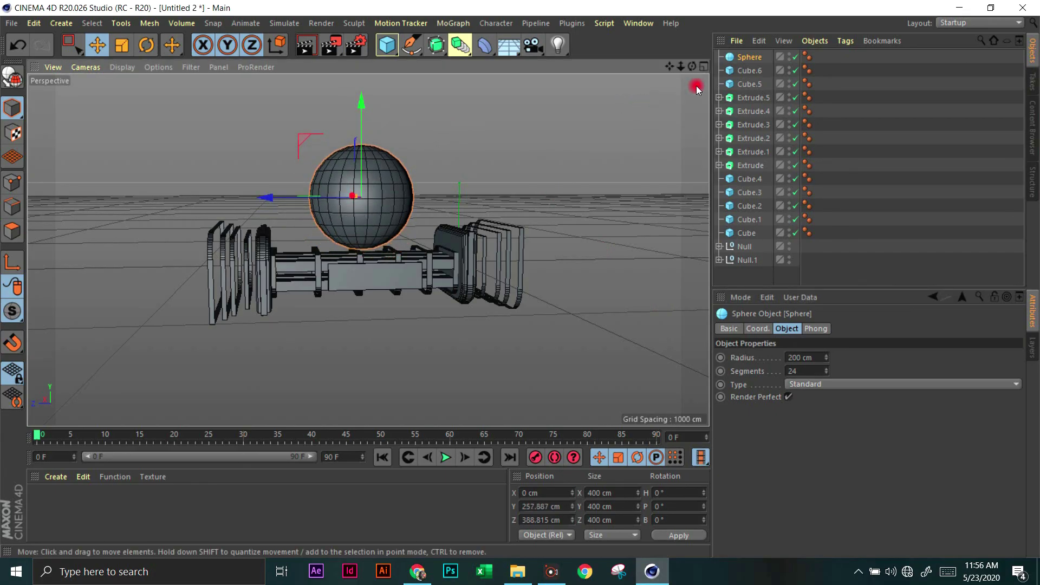
{"action": "left_click_drag", "start_coordinate": [691, 65], "coordinate": [374, 184]}
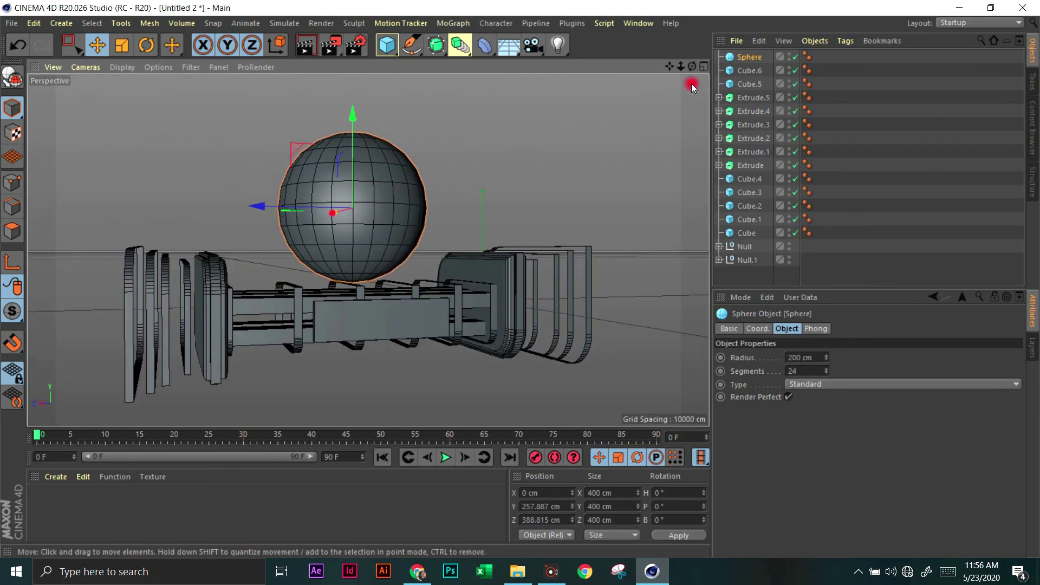
{"action": "left_click_drag", "start_coordinate": [691, 65], "coordinate": [519, 277]}
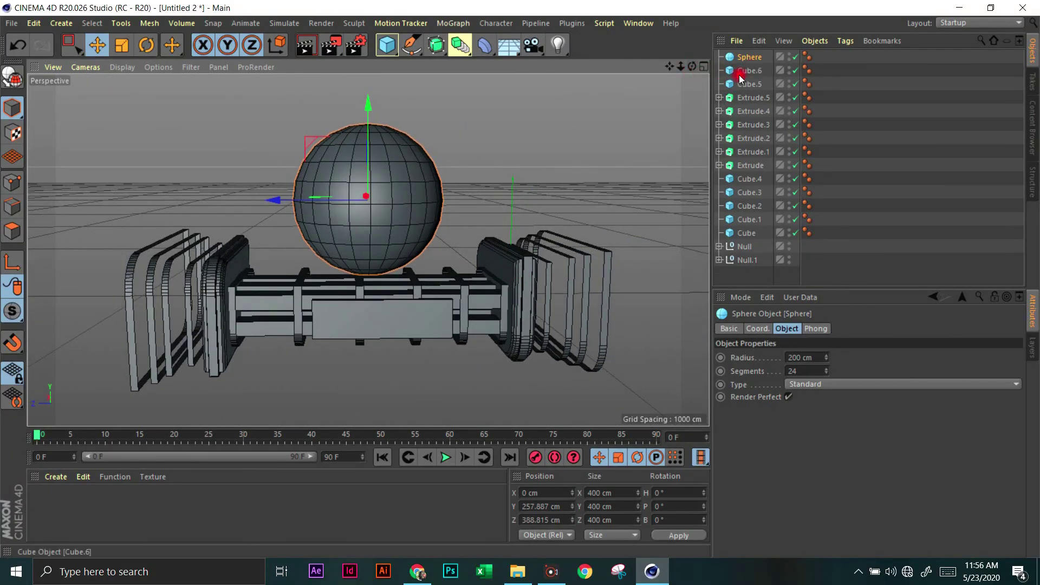